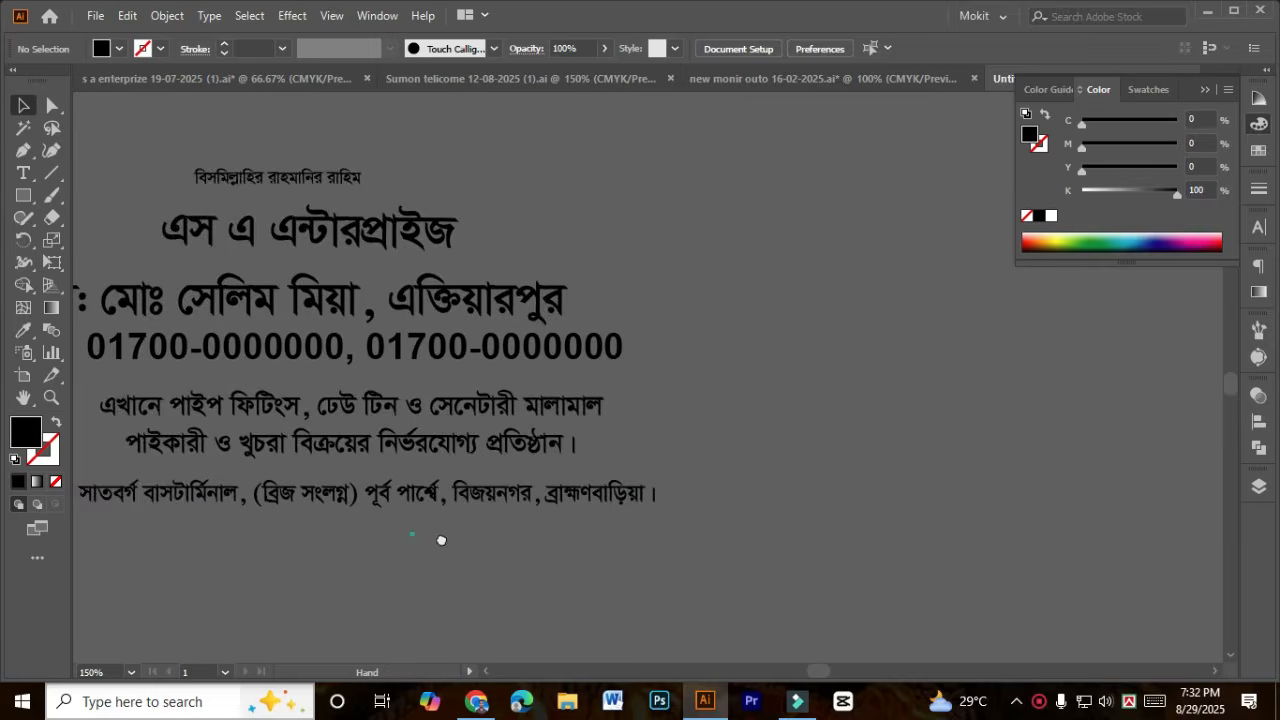
Step: Review the prepared Bengali shop text on the pasteboard and the empty artboard beside it
left_click(535, 574)
key("space")
left_click_drag(852, 489, 232, 507)
left_click_drag(920, 440, 326, 480)
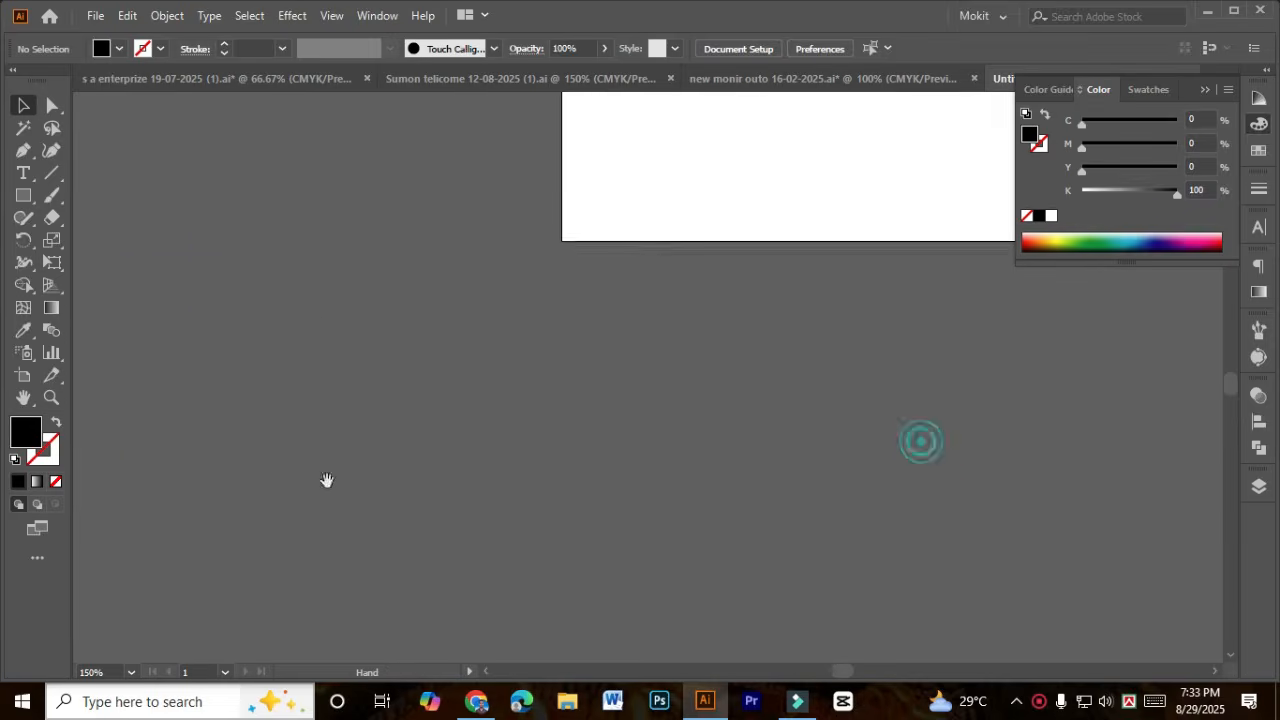
left_click_drag(484, 423, 217, 535)
left_click_drag(391, 345, 344, 473)
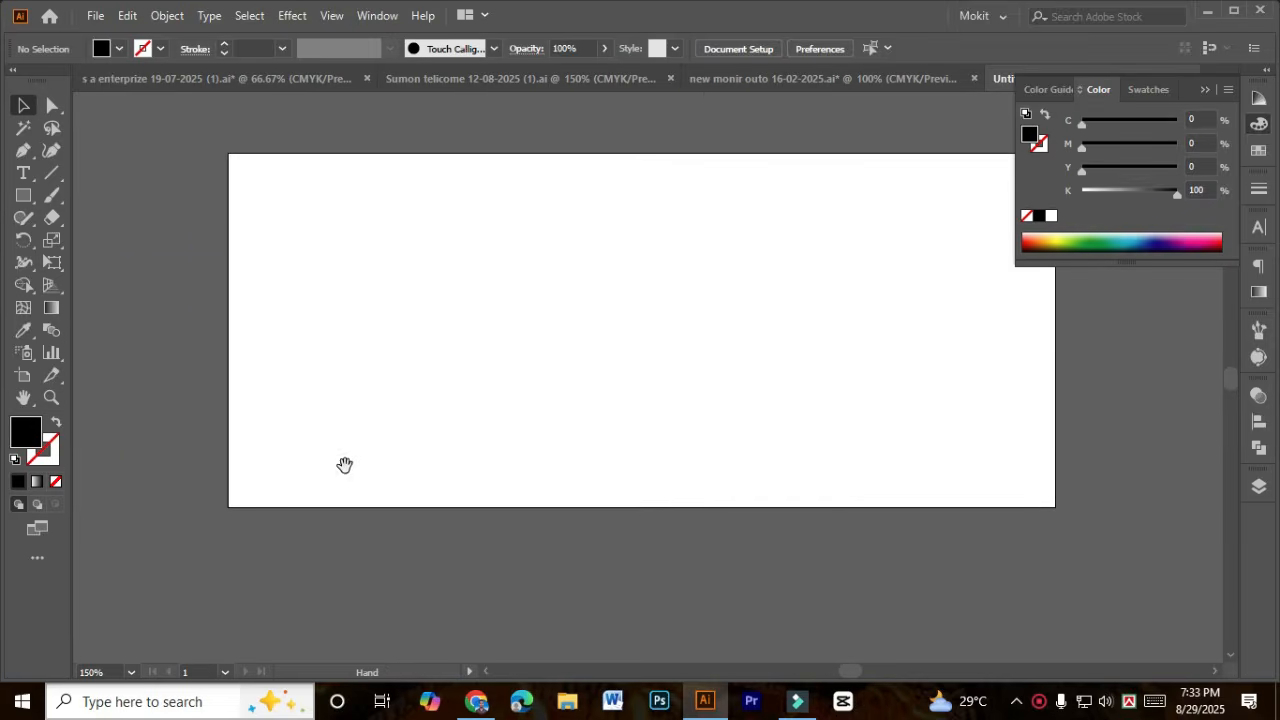
left_click(1205, 90)
left_click_drag(557, 345, 597, 364)
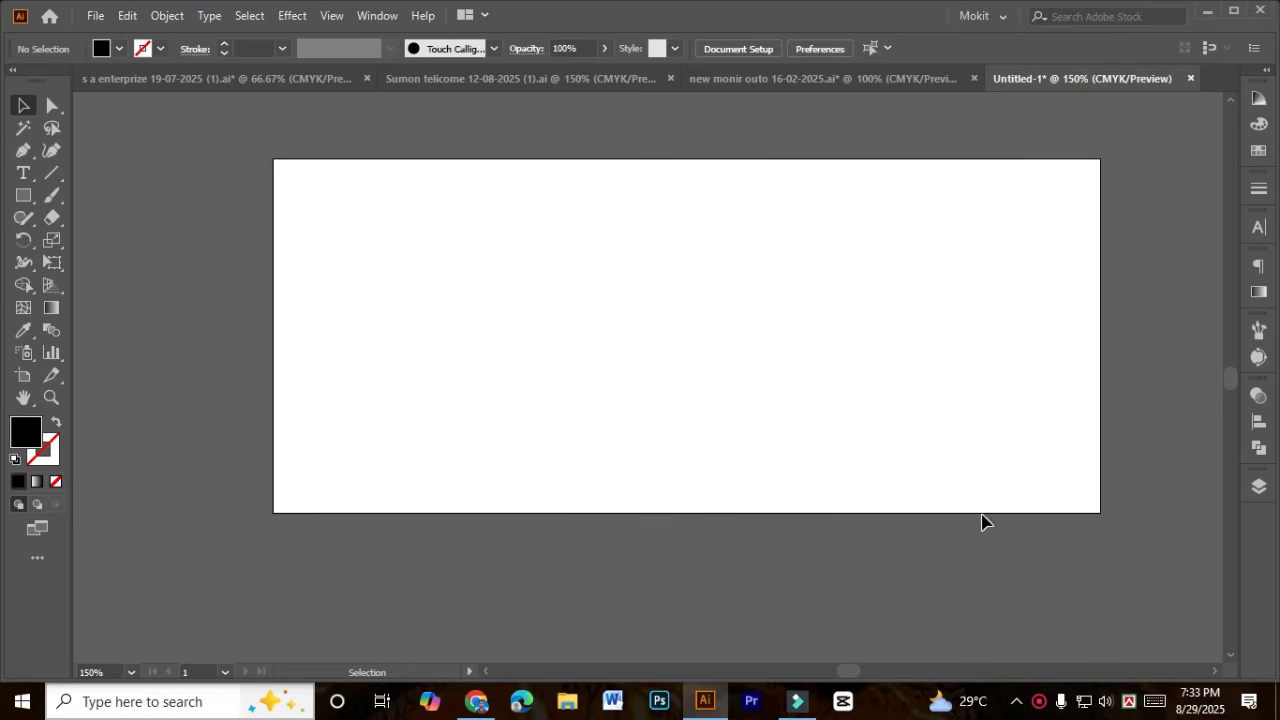
left_click_drag(246, 354, 387, 375)
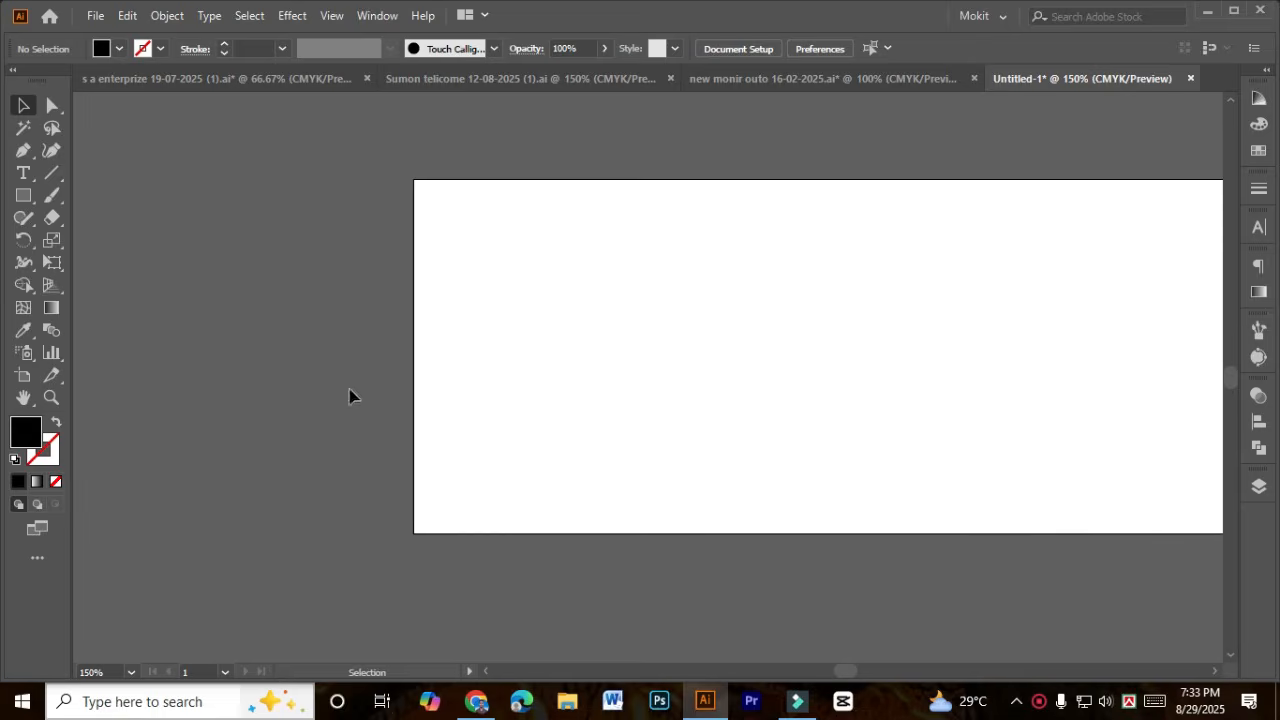
left_click_drag(294, 389, 689, 326)
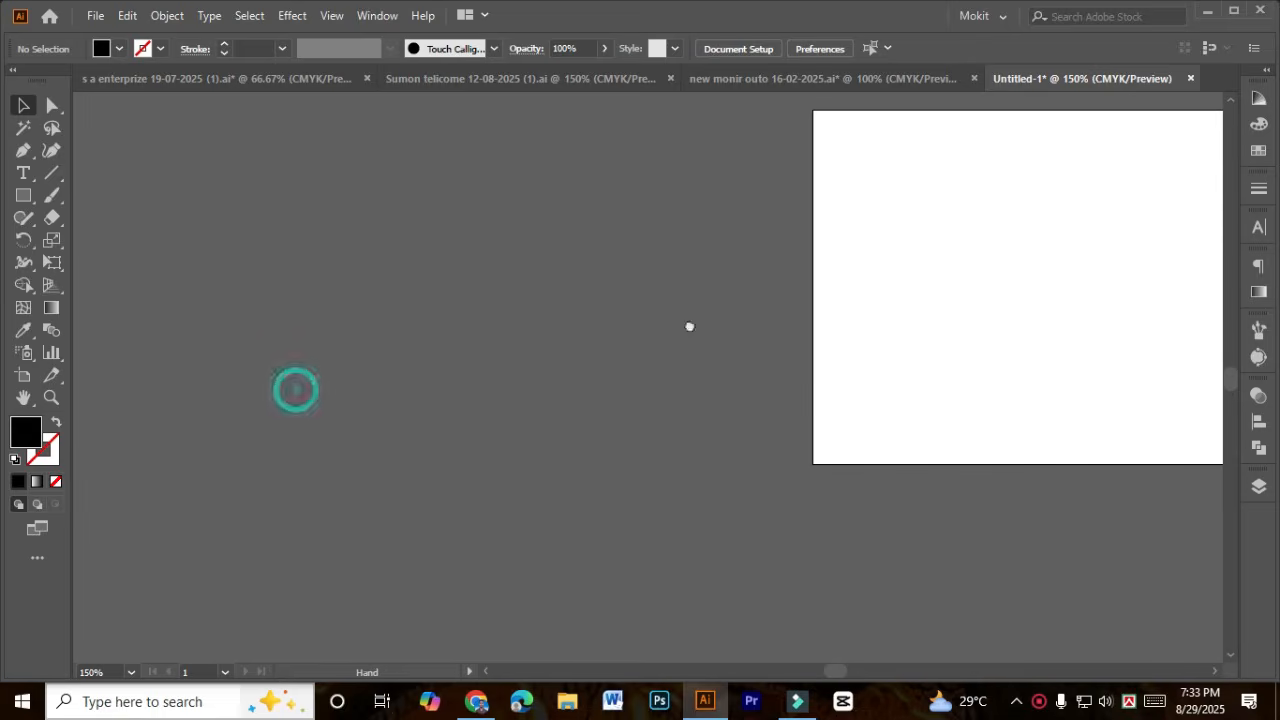
left_click(20, 195)
left_click(370, 306)
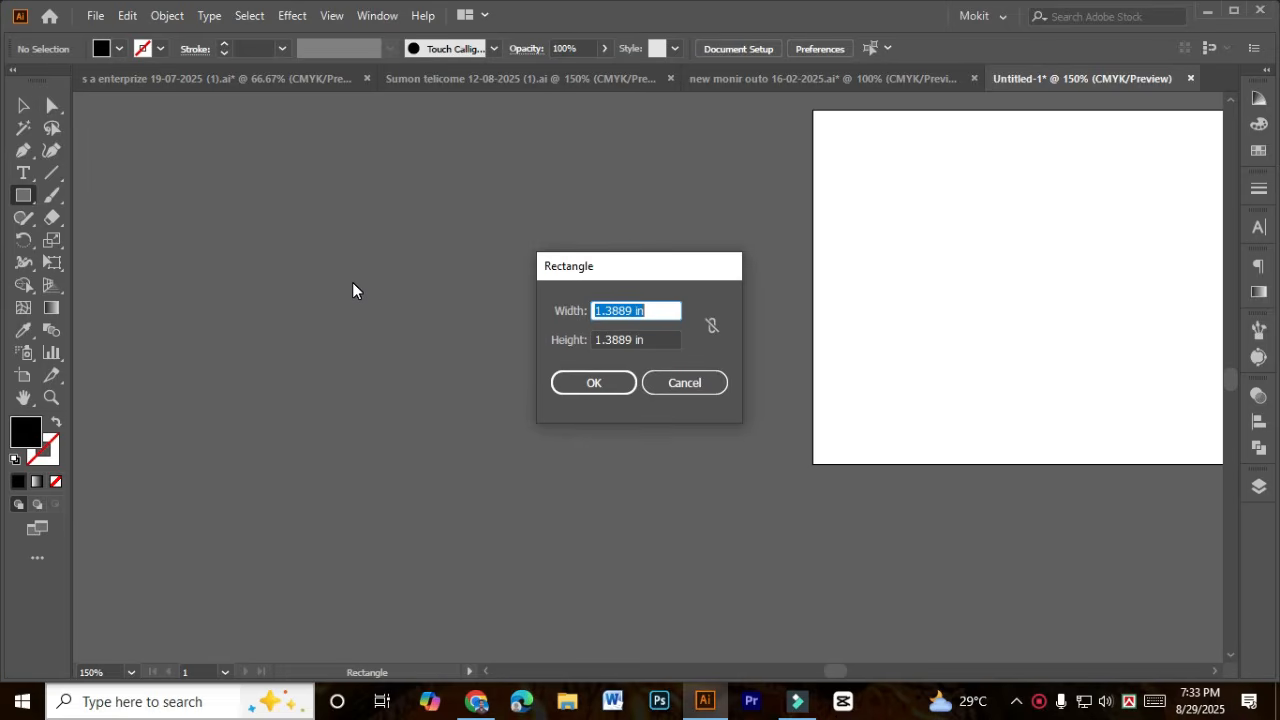
type("7")
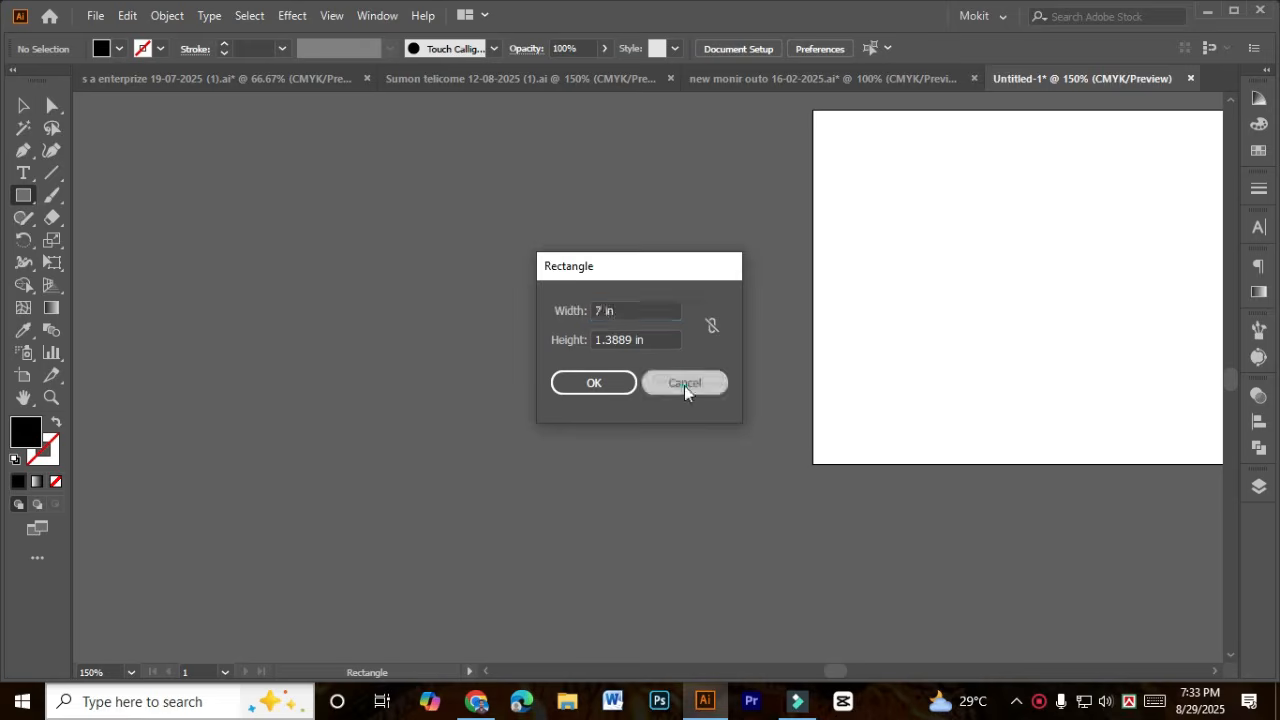
left_click(684, 383)
Step: Create a rectangle 7 in wide and 3 in high, starting from the empty pasteboard beside the artboard
left_click(20, 203)
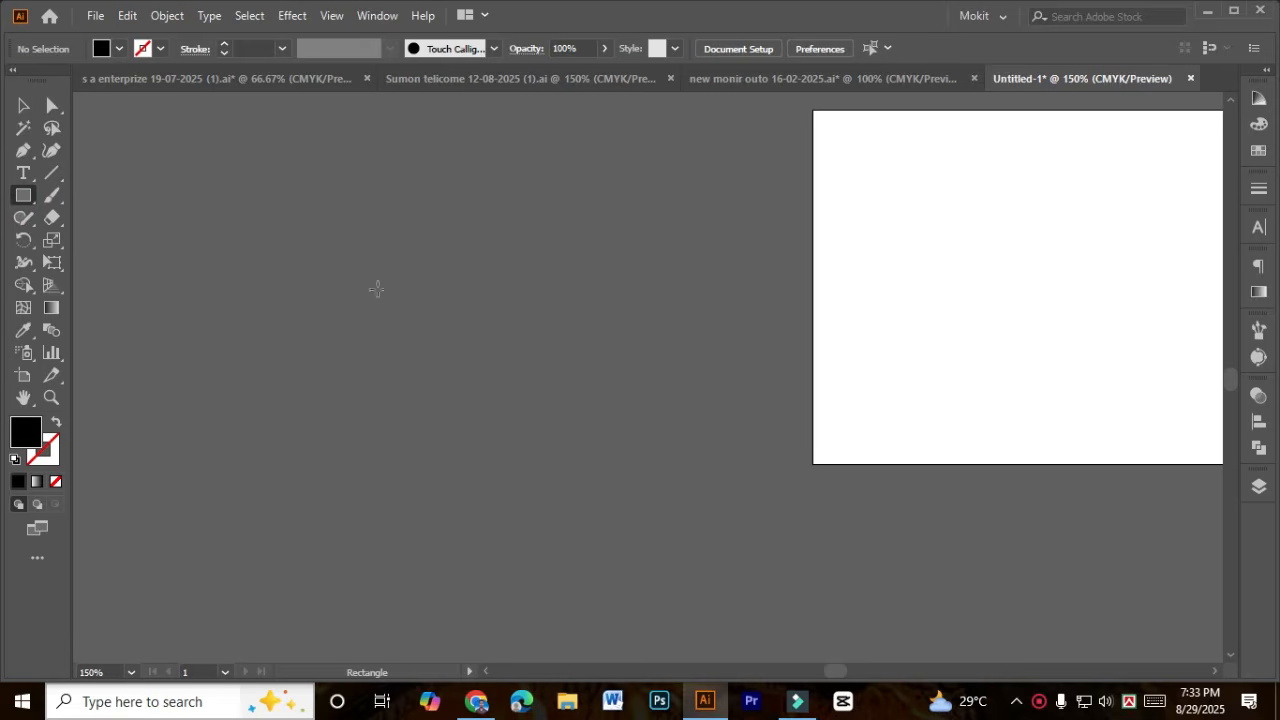
left_click(280, 271)
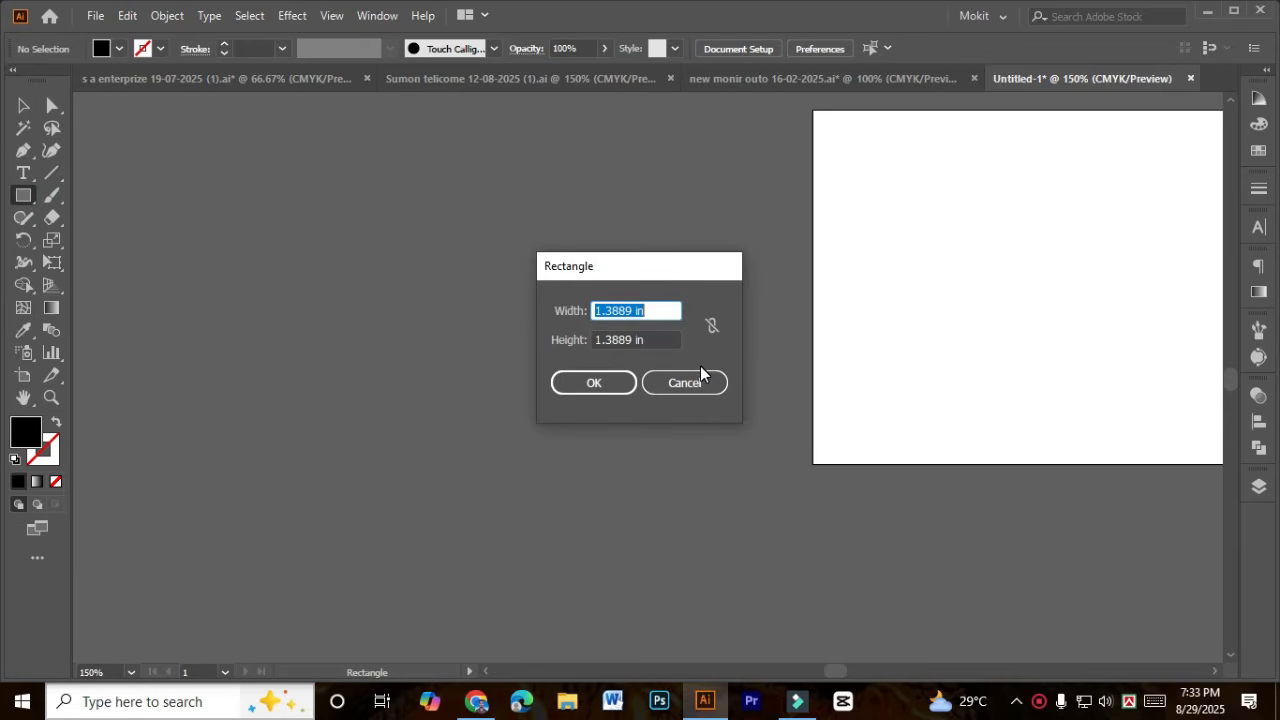
type("7")
key("Tab")
type("3")
key("Return")
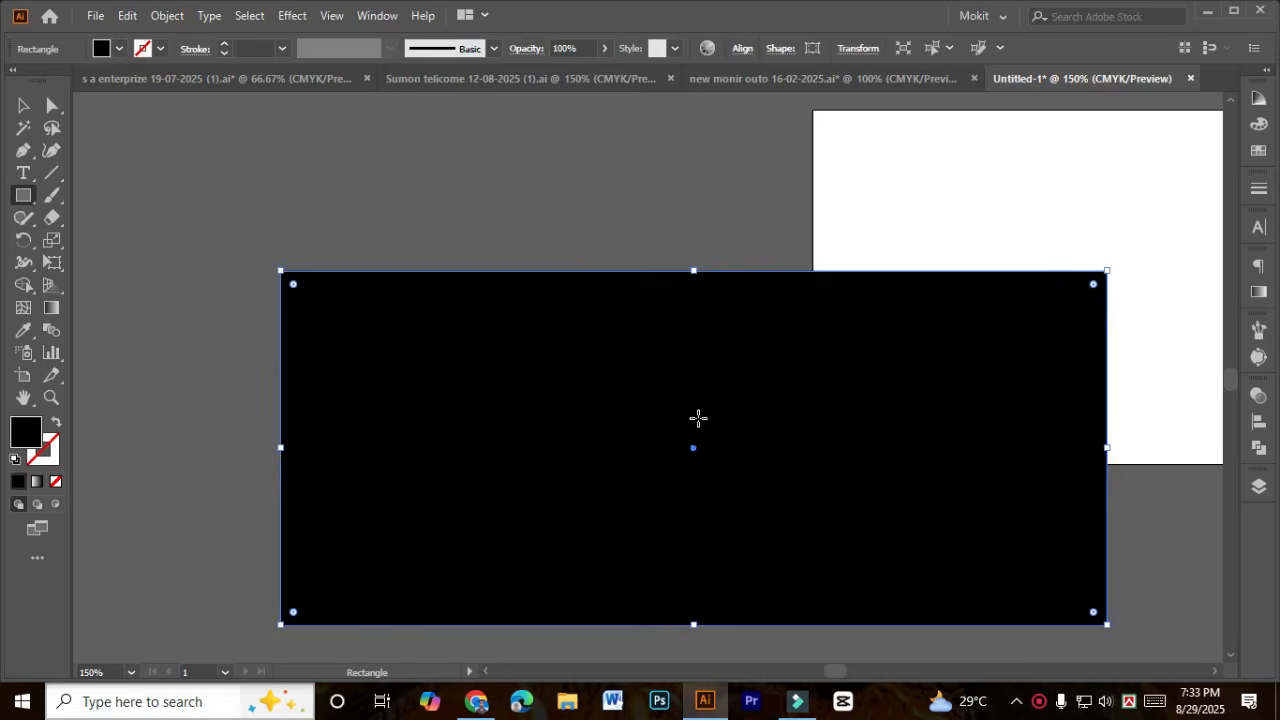
Step: Fill the new 7 × 3 in rectangle with white
scroll(697, 406, "down", 2)
left_click_drag(696, 392, 469, 338)
key("v")
left_click(206, 249)
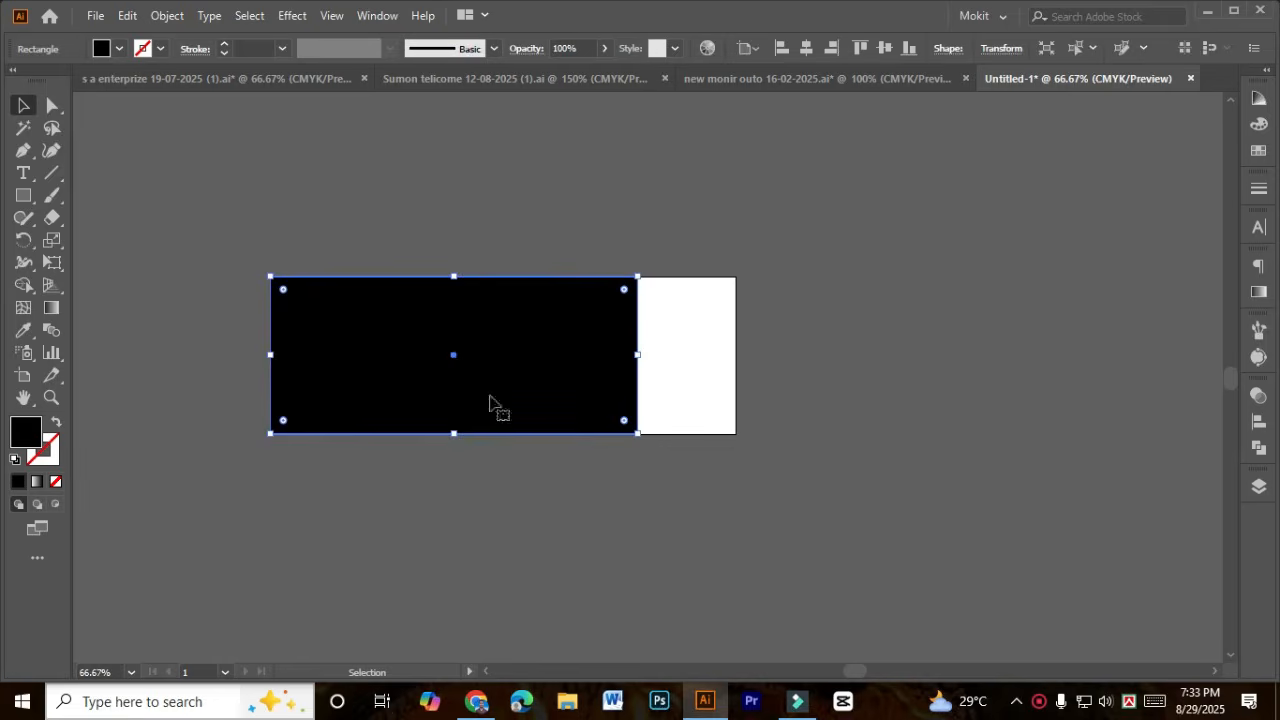
left_click(1259, 150)
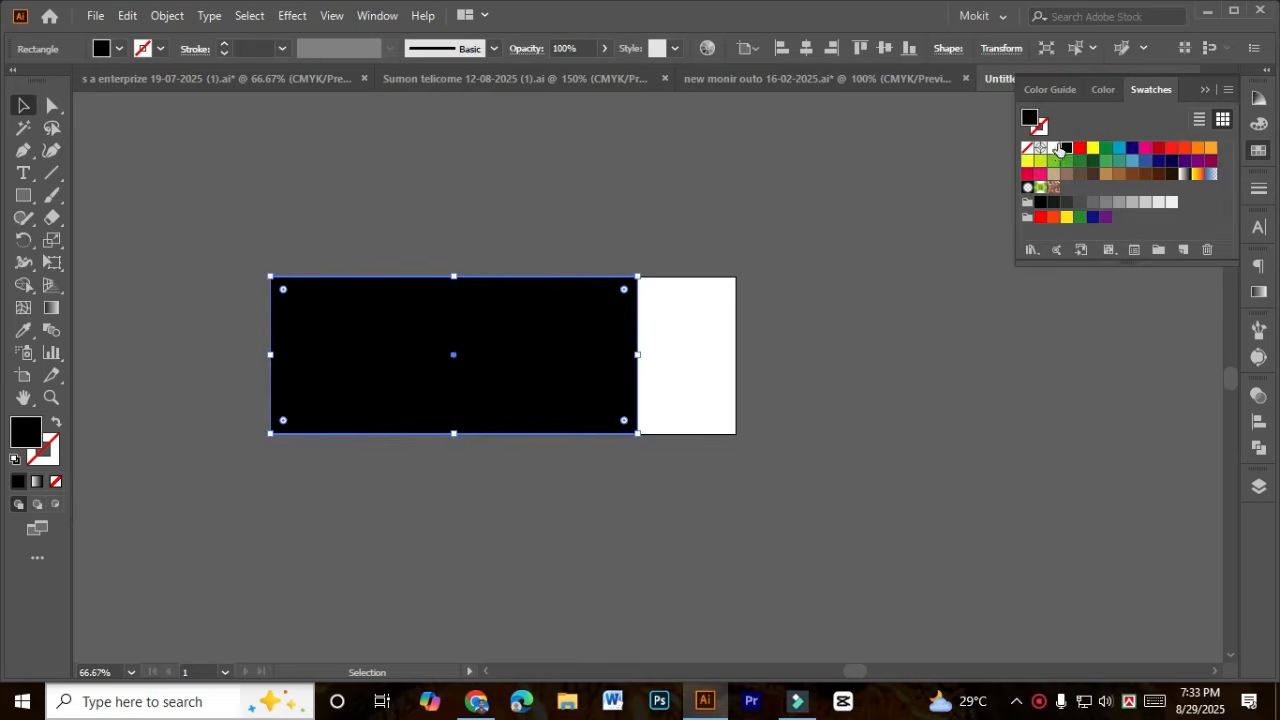
left_click(1055, 148)
left_click(1057, 423)
Step: Move the white rectangle clear above the artboard and fit the artboard to the rectangle's bounds
left_click_drag(461, 358, 427, 305)
mouse_move(429, 277)
left_mouse_down()
mouse_move(394, 451)
mouse_move(433, 259)
left_mouse_up()
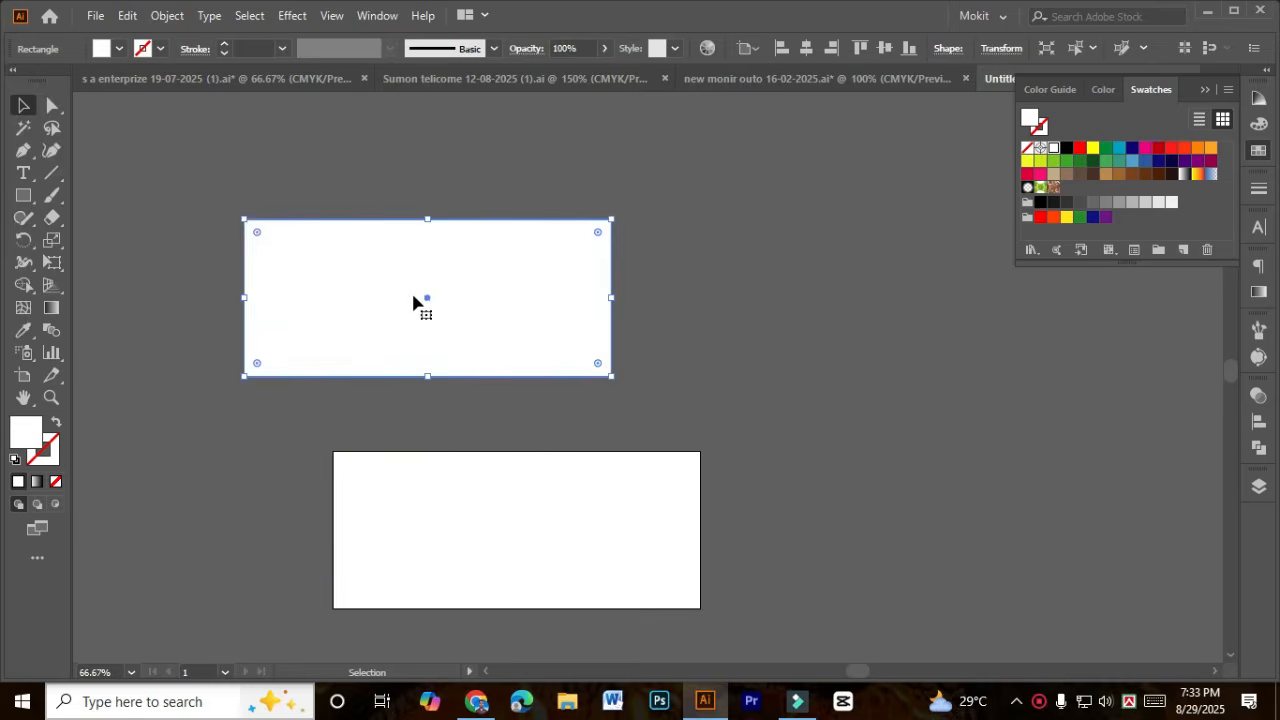
key("ctrl+F2")
left_click(408, 414)
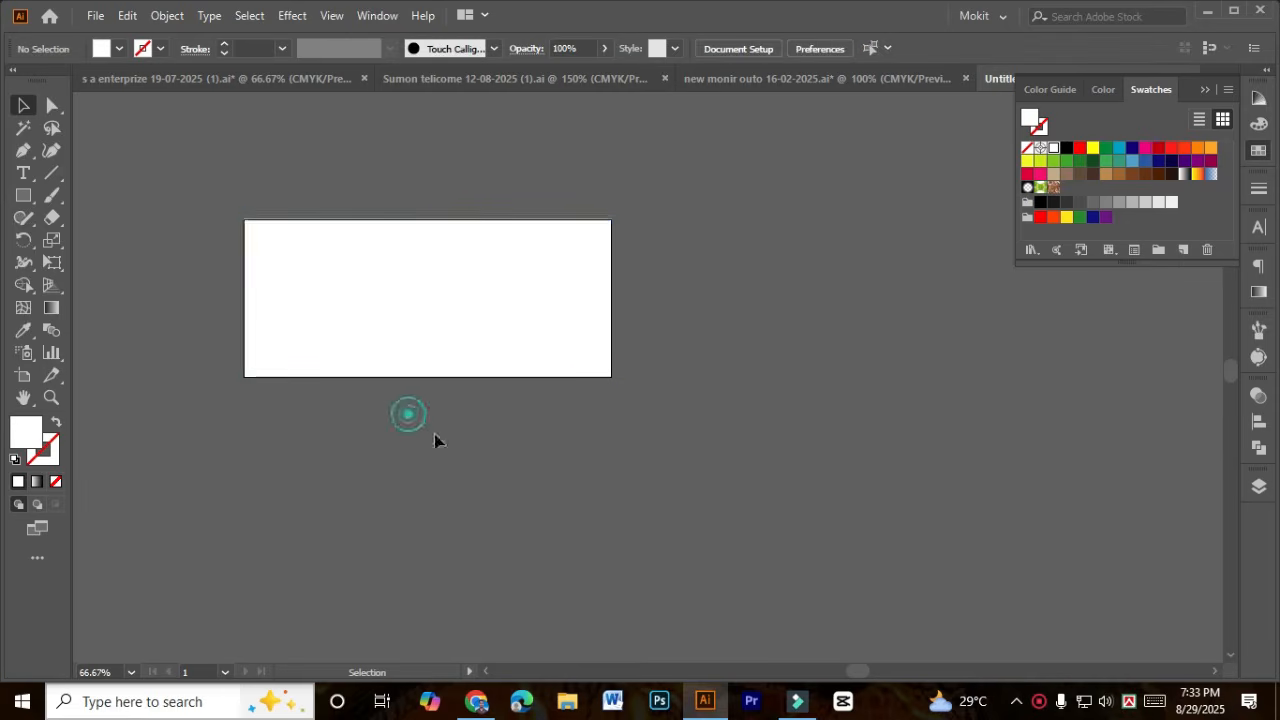
left_click_drag(516, 407, 436, 466)
scroll(436, 461, "up", 2)
left_click_drag(433, 344, 712, 474)
left_click_drag(567, 440, 605, 428)
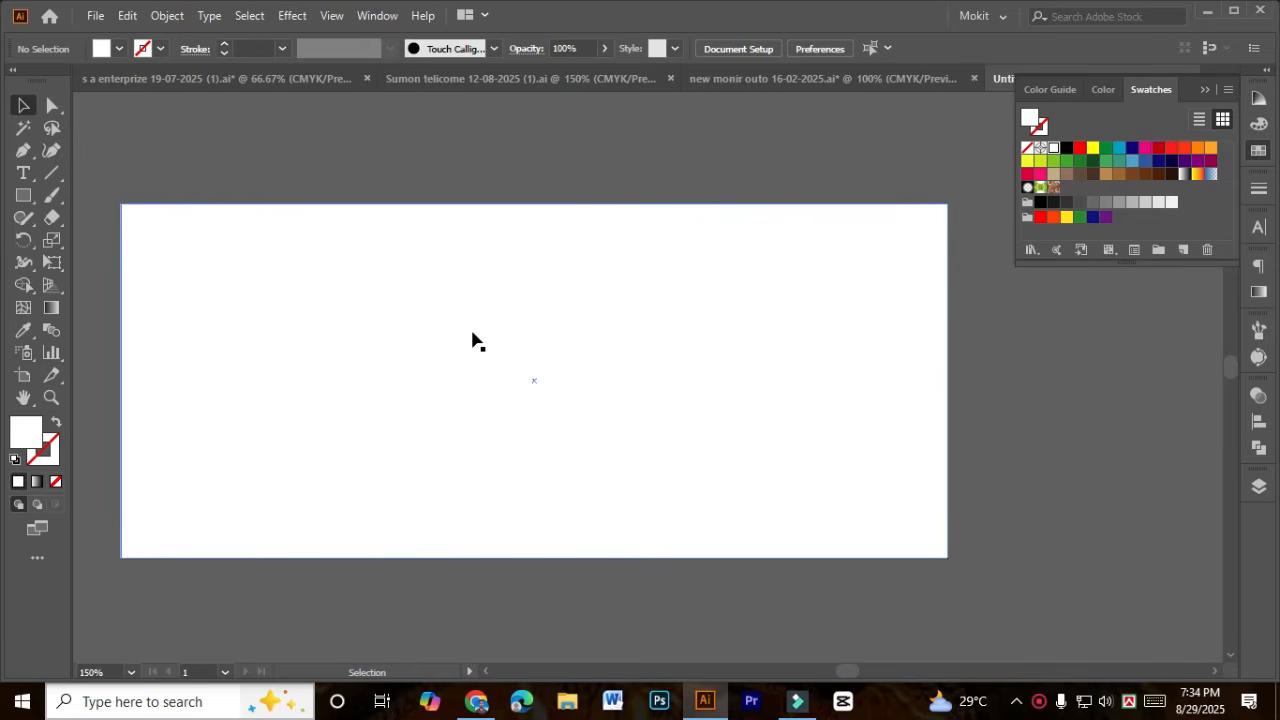
left_click(453, 184)
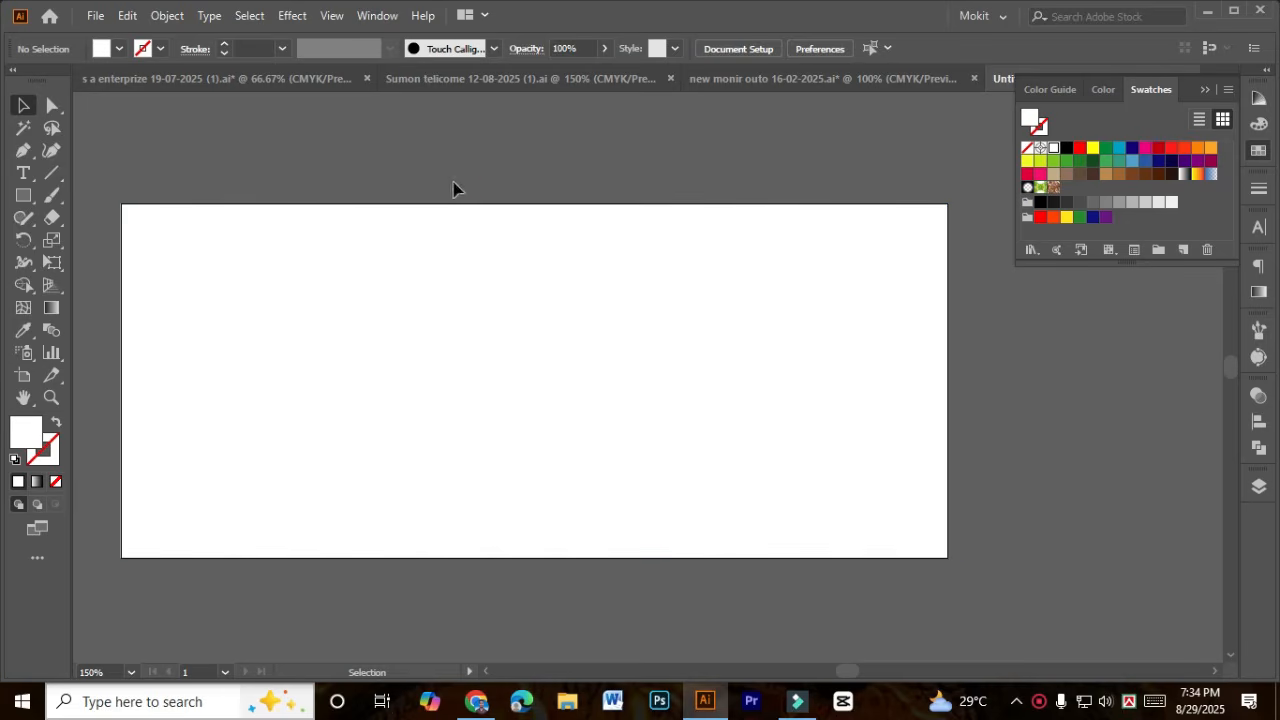
left_click_drag(449, 169, 560, 383)
key("space")
left_click_drag(1075, 329, 1000, 343)
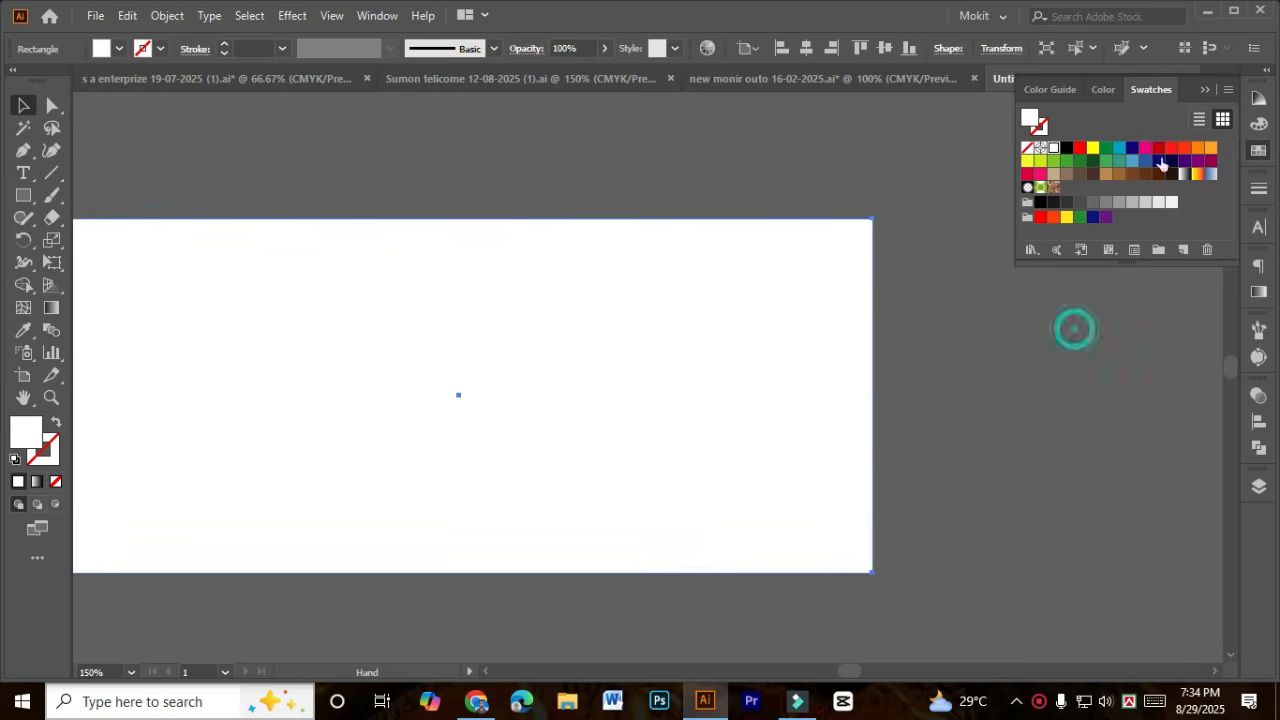
left_click(1076, 388)
key("space")
left_click_drag(685, 229, 725, 259)
left_click(676, 184)
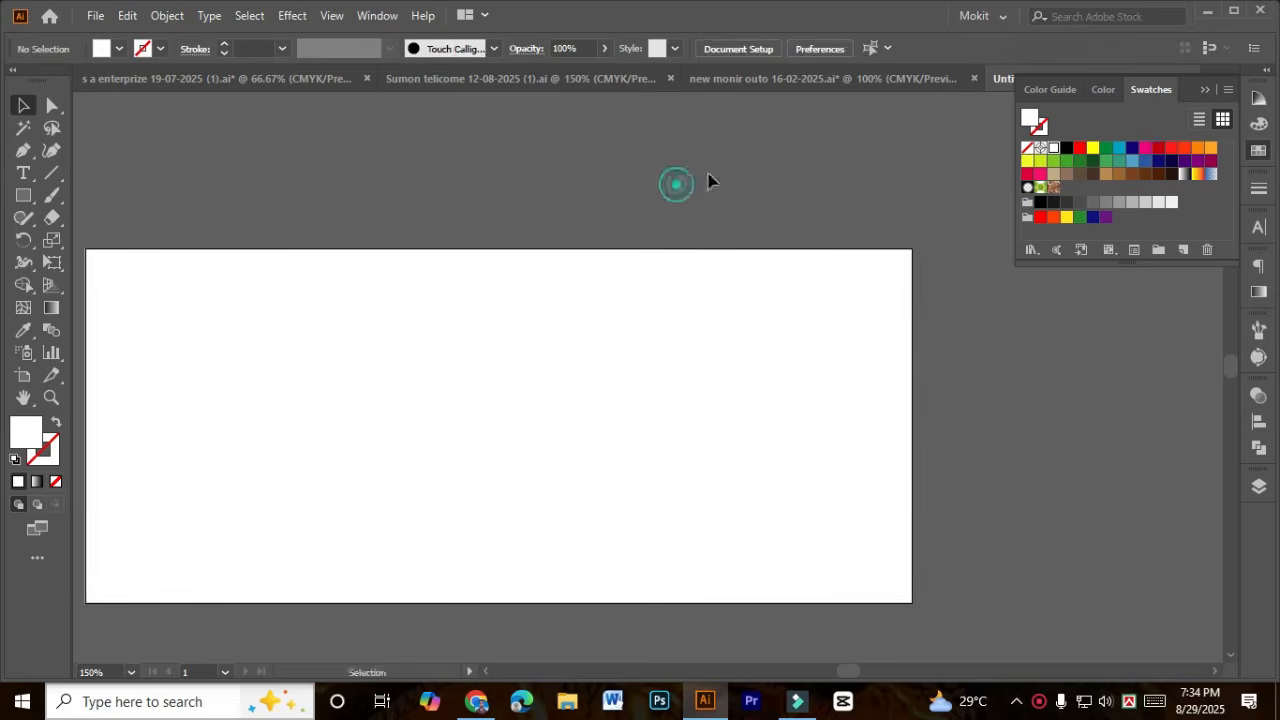
left_click_drag(480, 383, 601, 357)
left_click(88, 314)
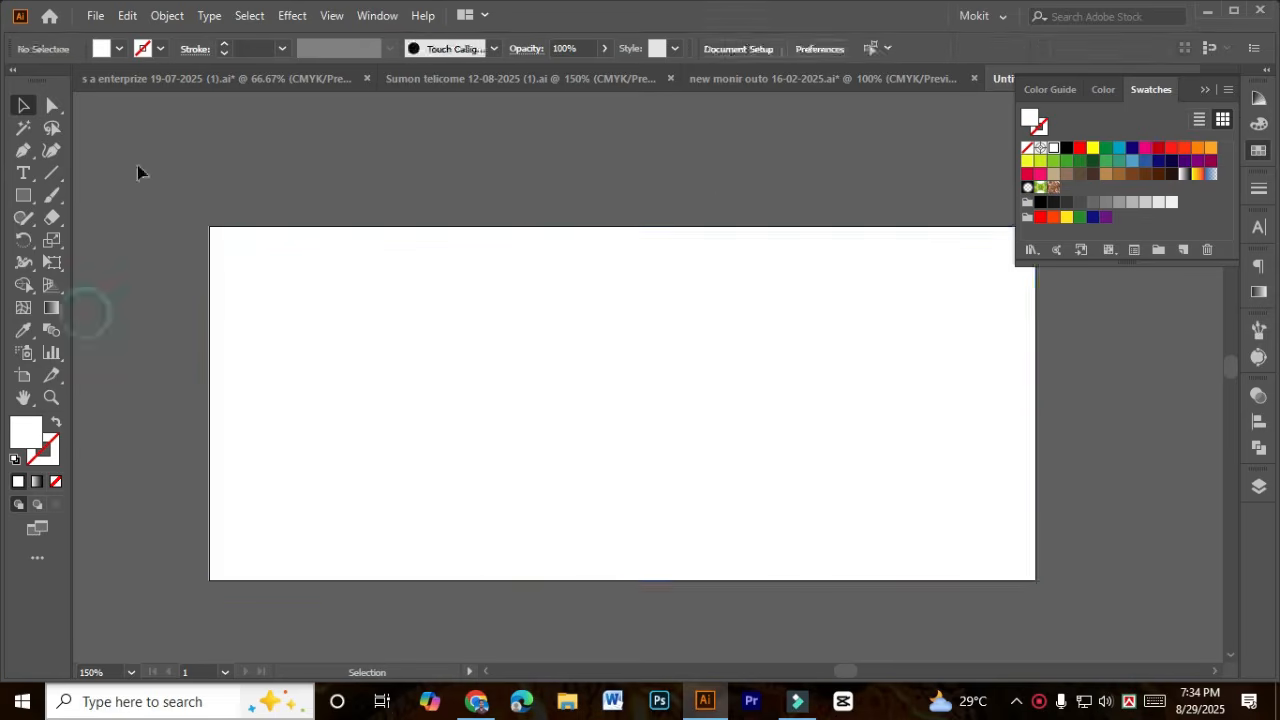
Step: Create an inset copy of the white rectangle with Offset Path at -0.125 in
left_click(526, 569)
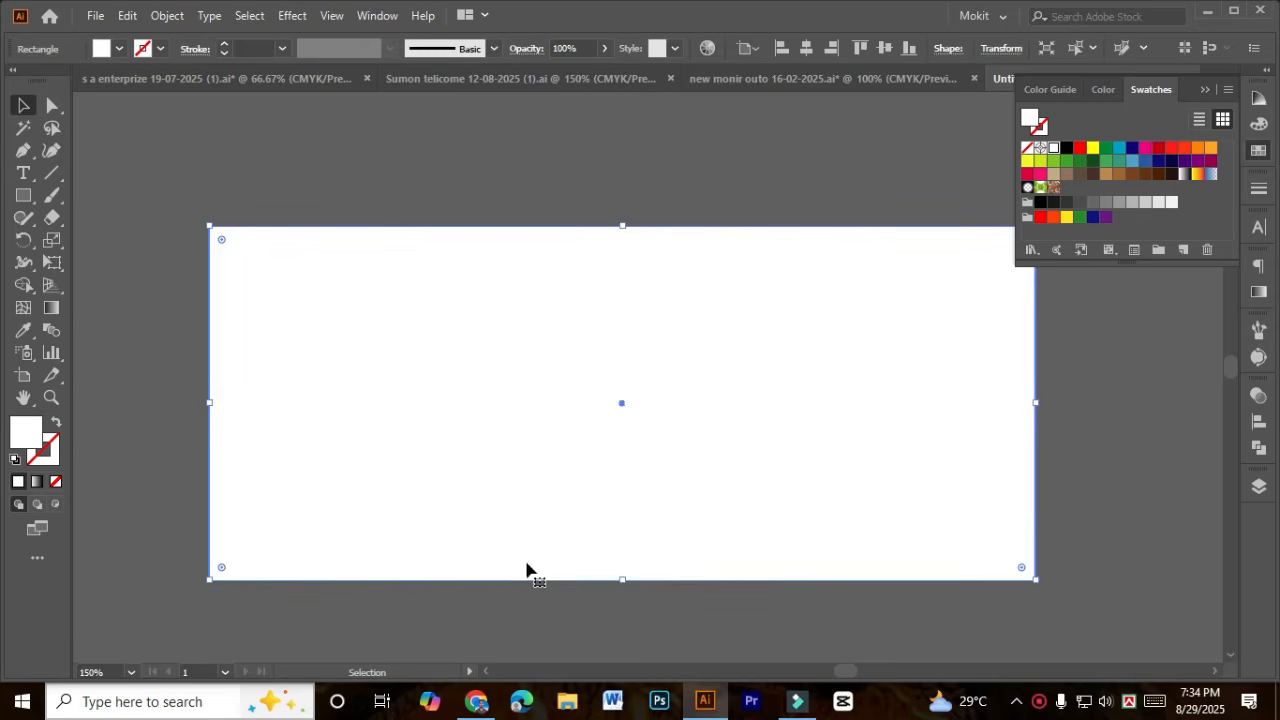
left_click(169, 17)
mouse_move(257, 460)
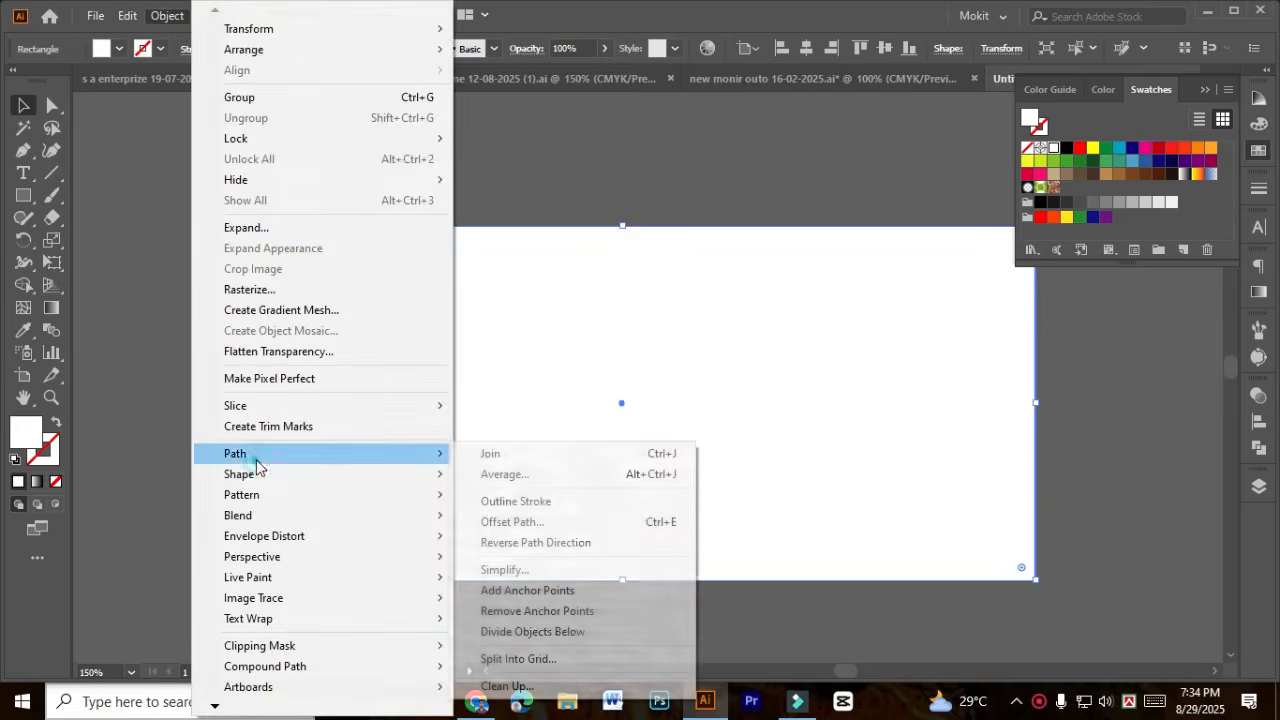
left_click(581, 521)
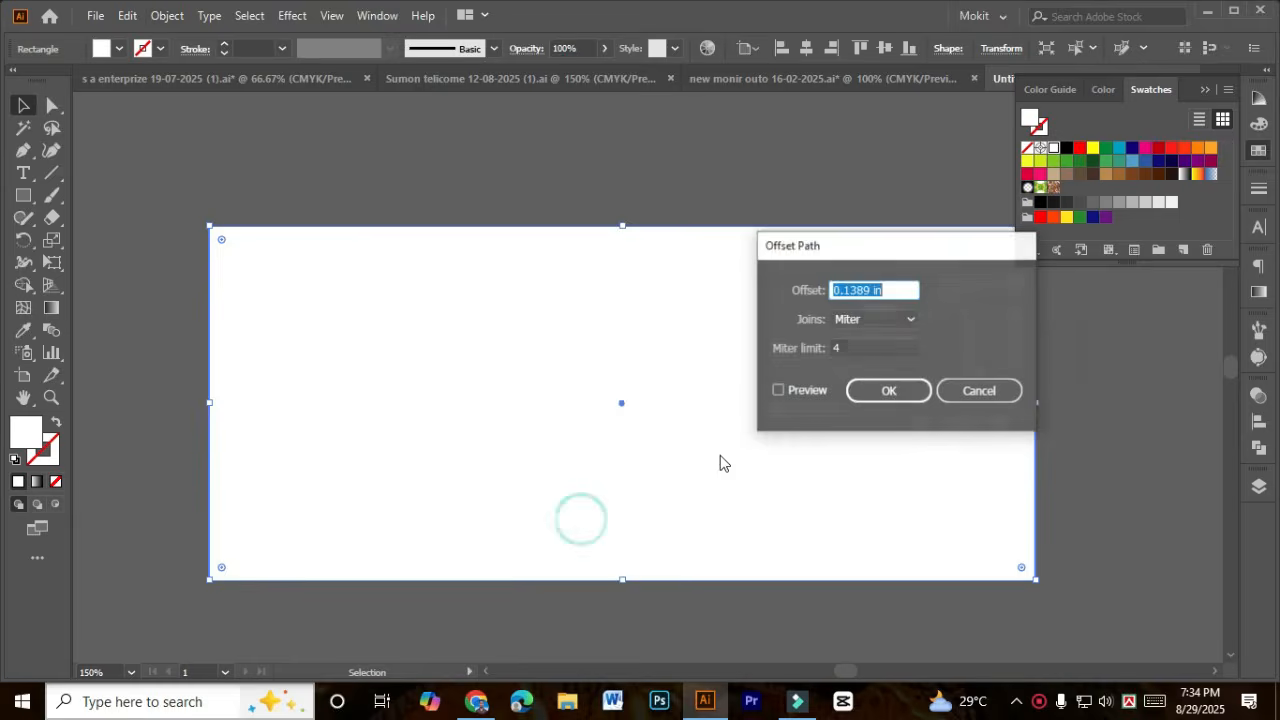
left_click(788, 390)
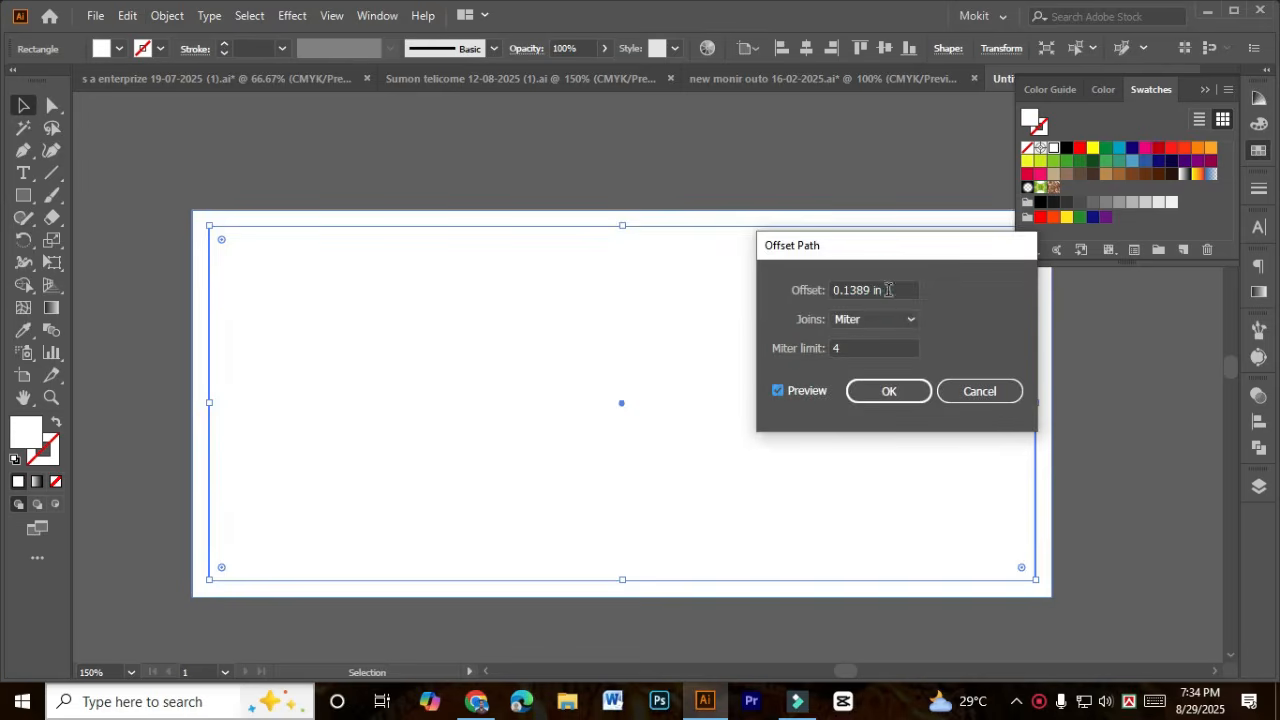
left_click(888, 290)
scroll(888, 290, "down", 3)
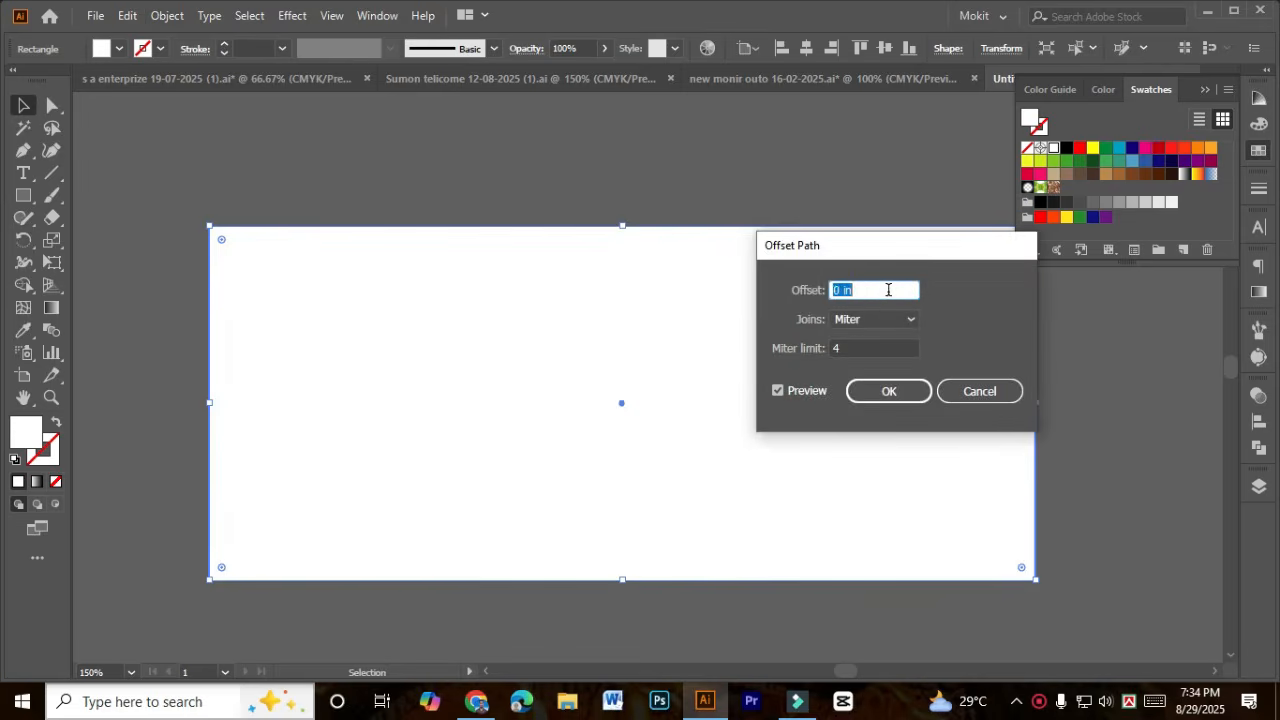
left_click(889, 391)
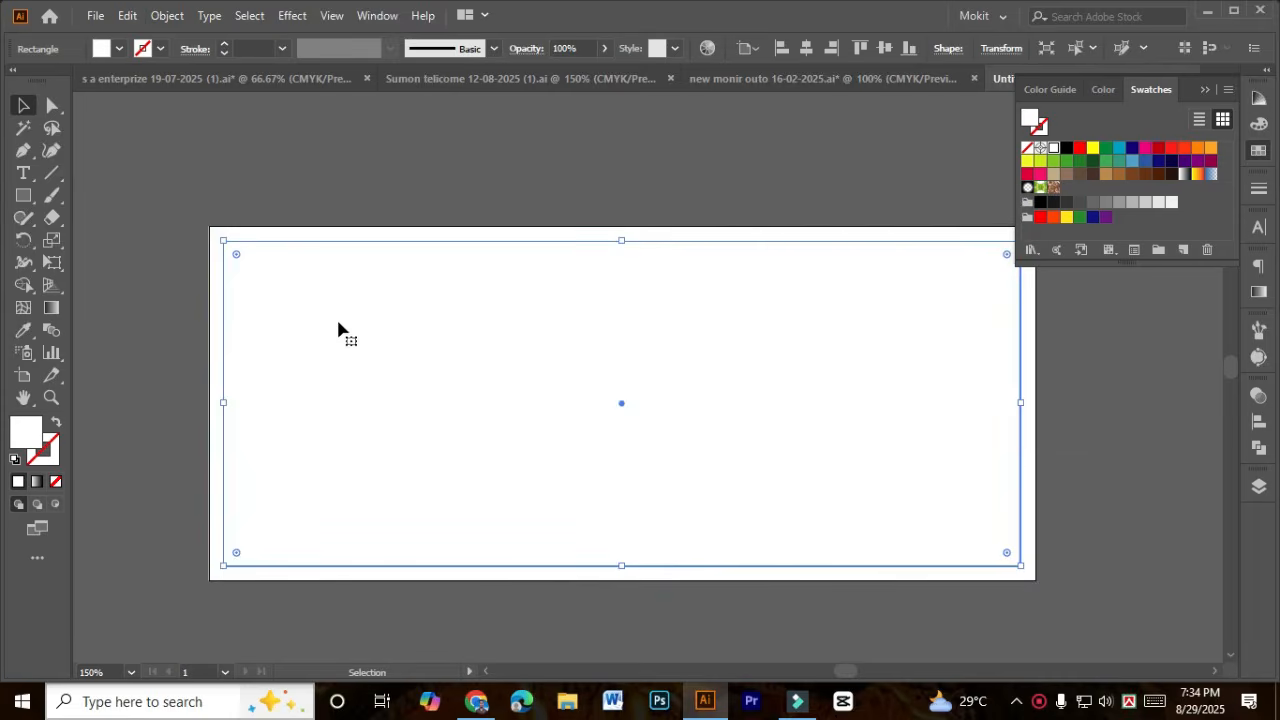
Step: Delete the inset copy of the rectangle
key("Delete")
left_click(357, 214)
left_click(354, 199)
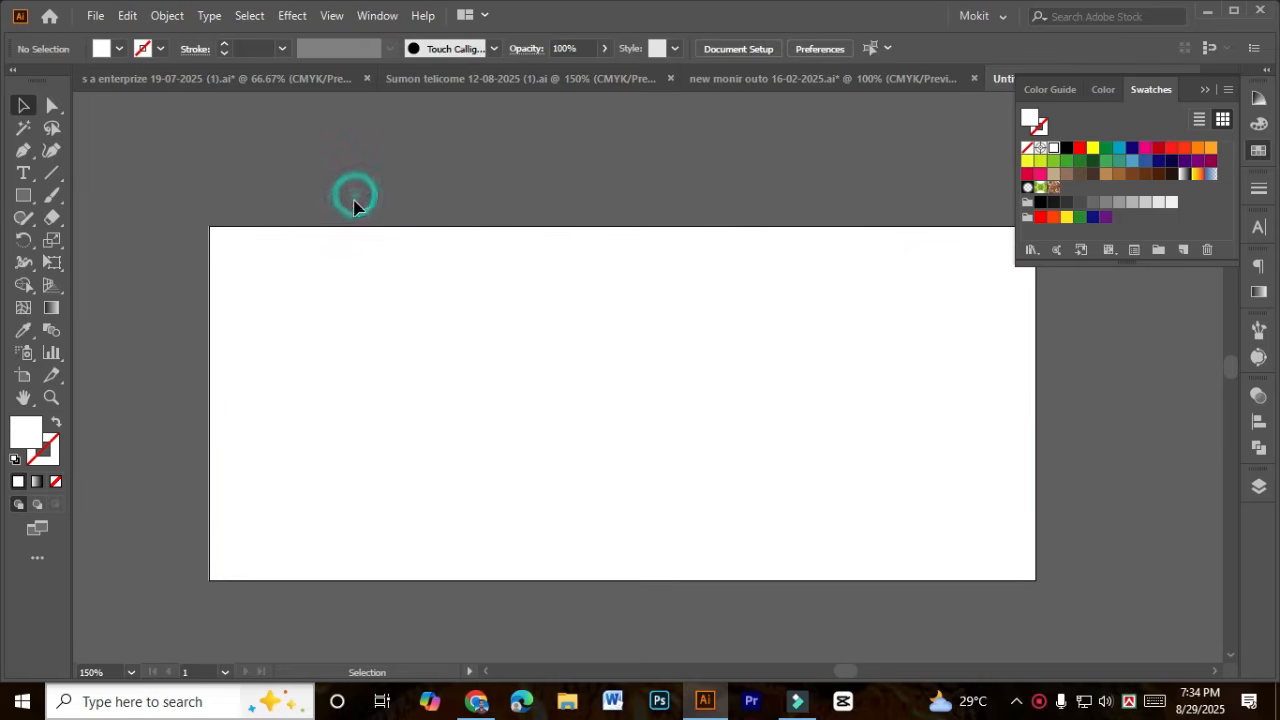
left_click_drag(355, 207, 385, 415)
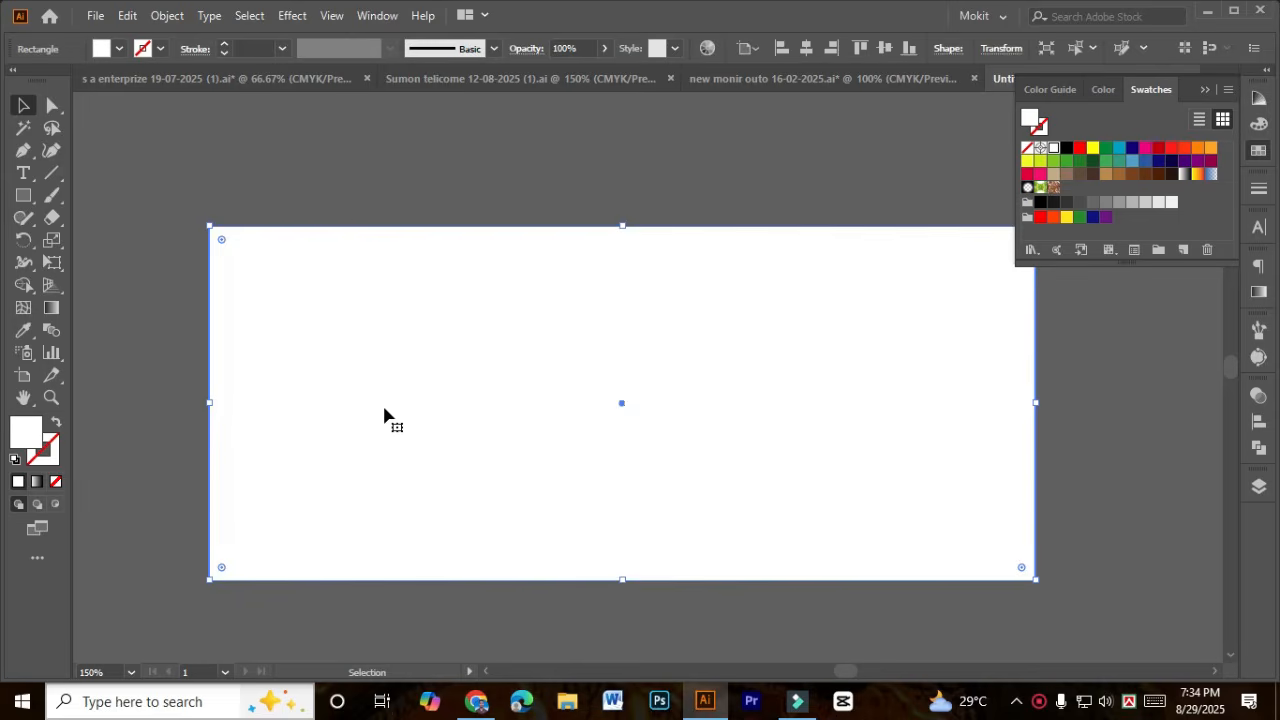
left_click(355, 202)
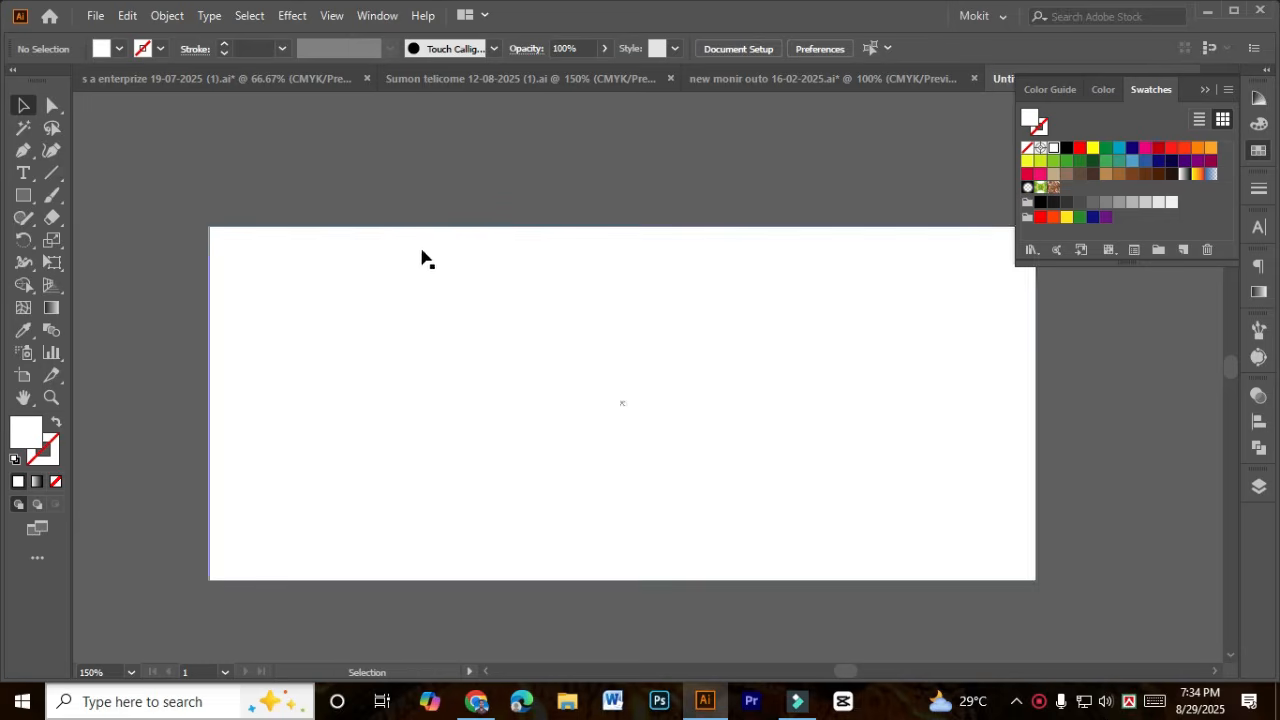
Step: Offset the white background rectangle's path by -0.125 in with Miter joins and a miter limit of 4
left_click_drag(434, 203, 557, 509)
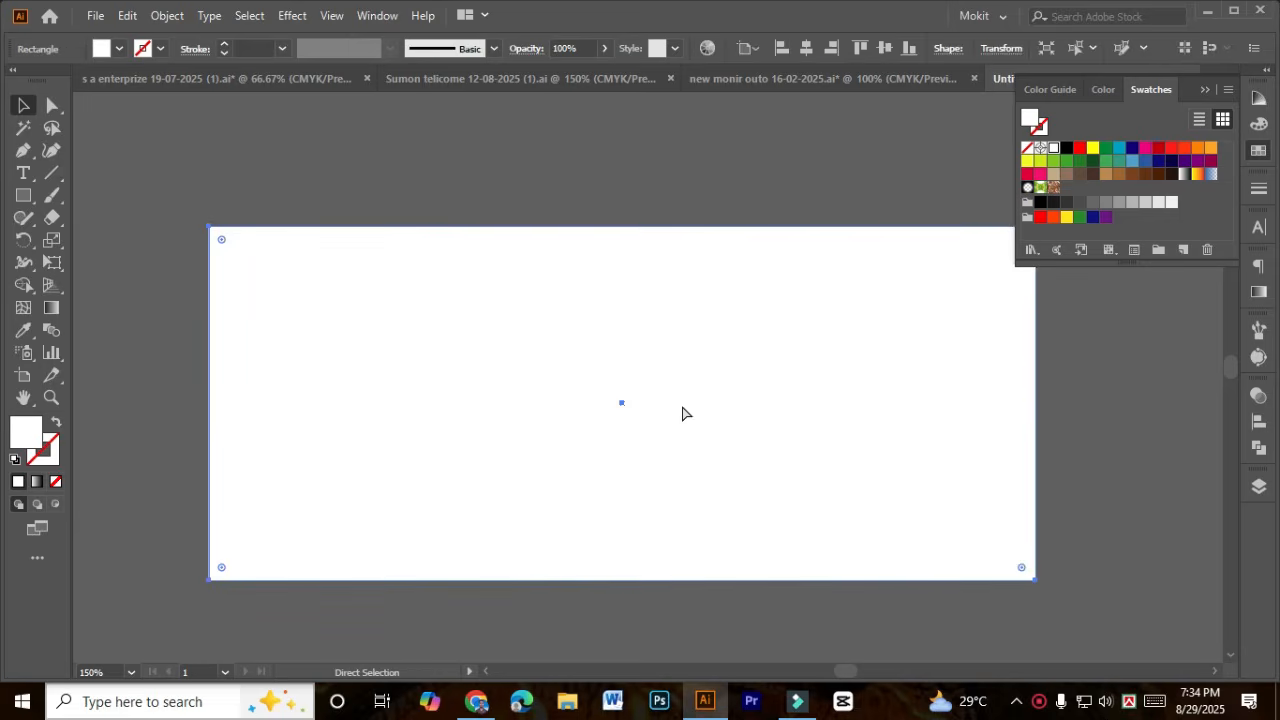
key("alt+o")
key("p")
key("o")
left_click(795, 390)
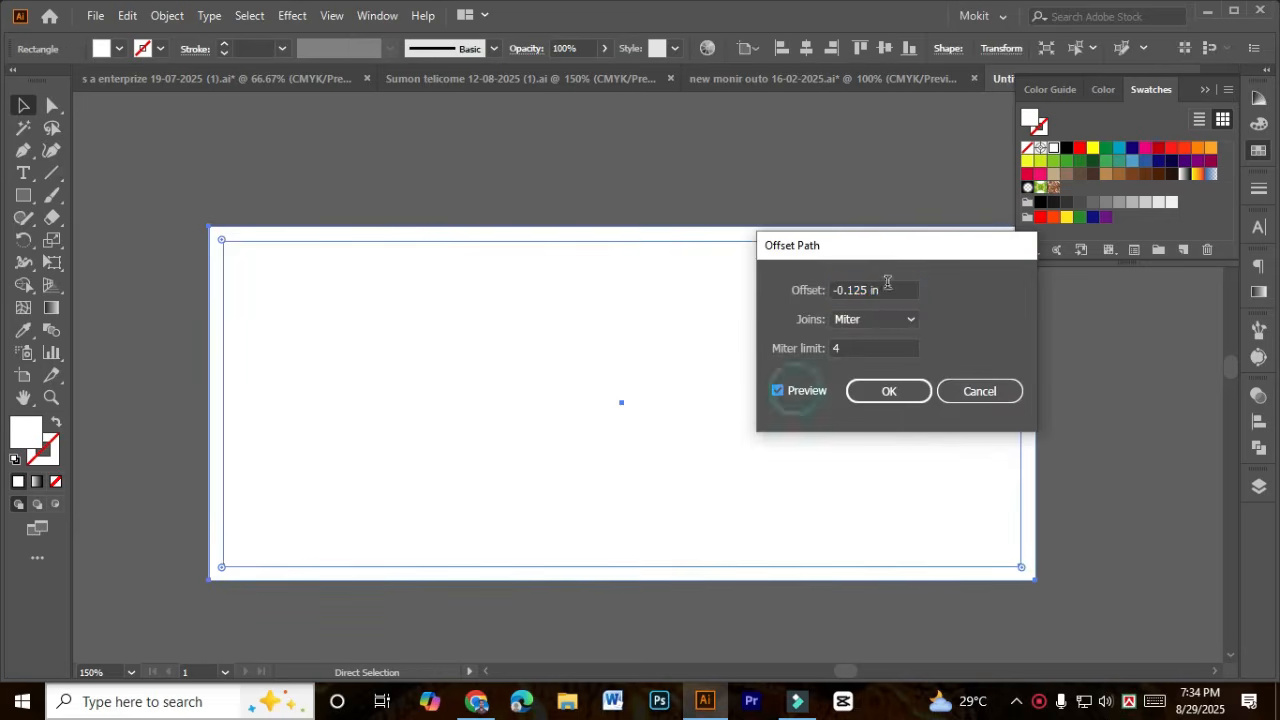
left_click(889, 288)
scroll(889, 287, "up", 3)
scroll(889, 287, "down", 2)
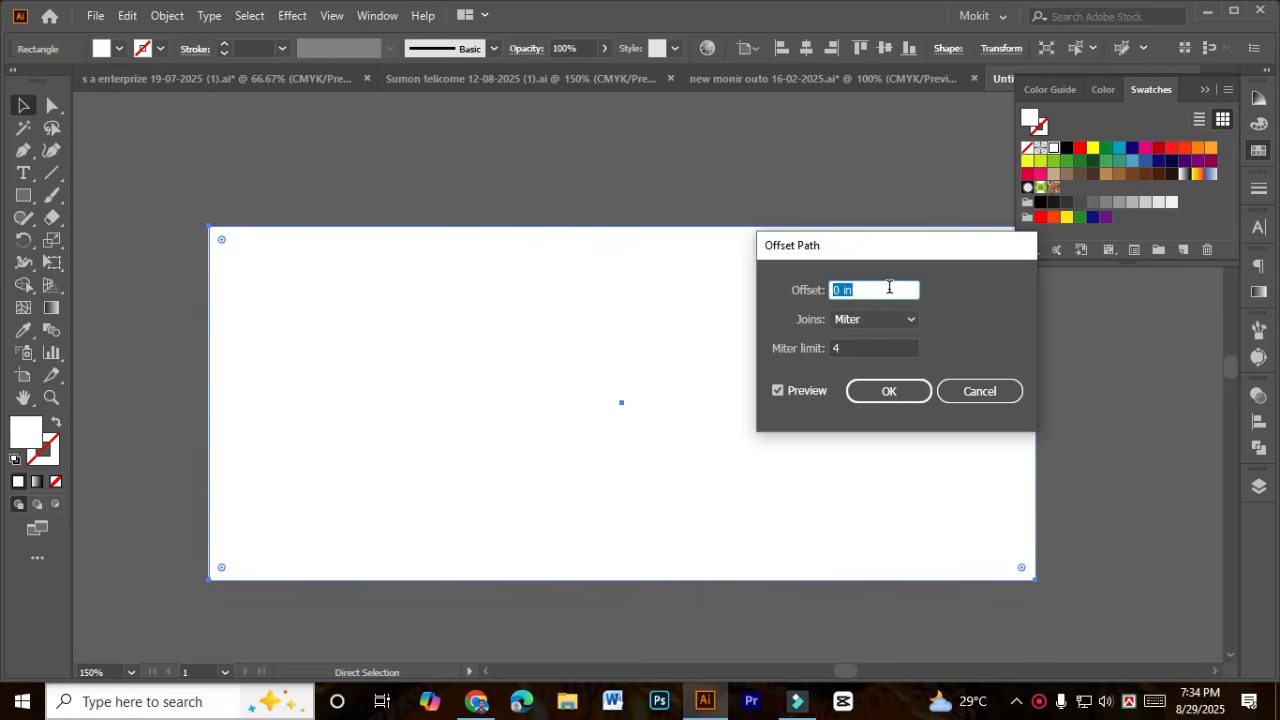
scroll(878, 289, "down", 1)
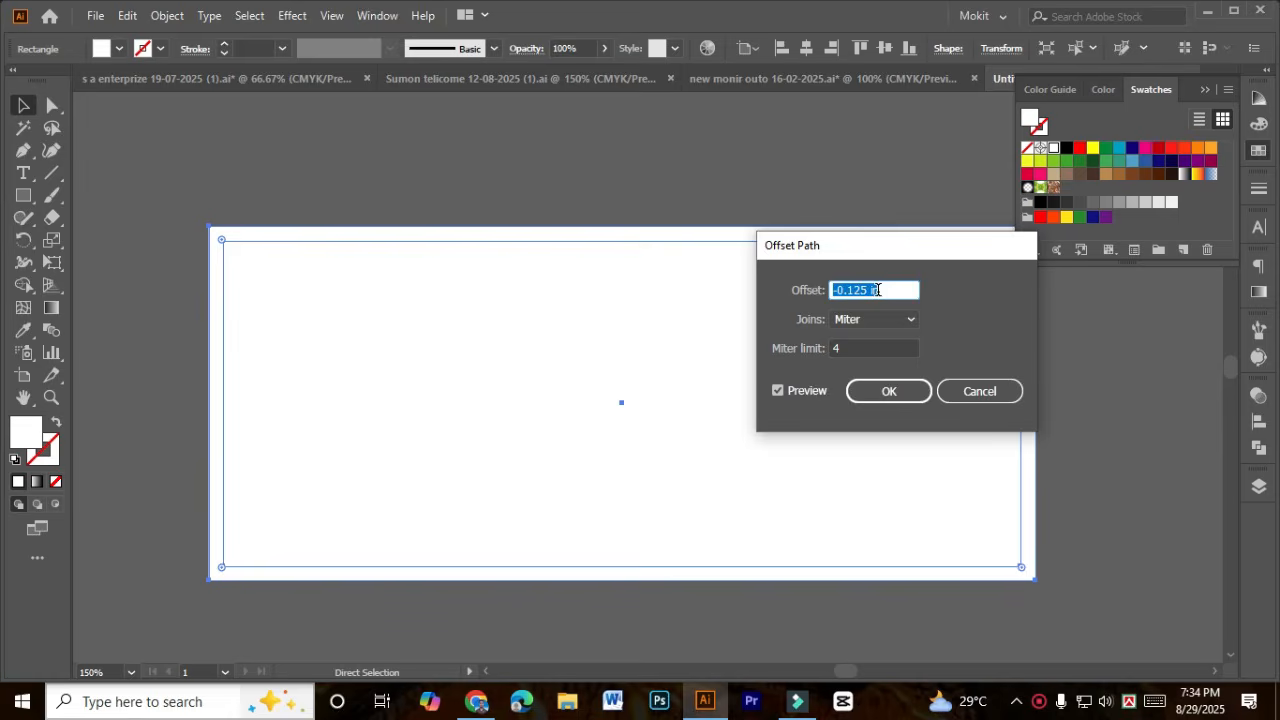
left_click(897, 396)
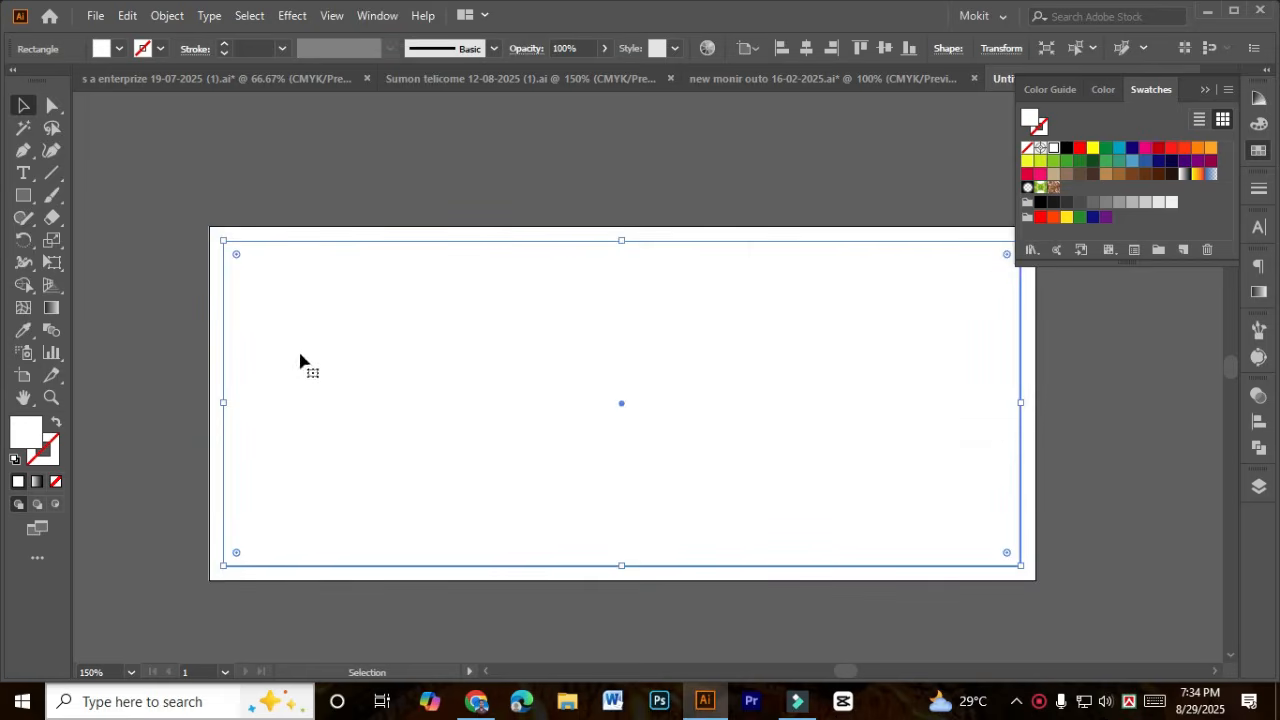
Step: Convert the inset rectangle into margin guides
right_click(233, 318)
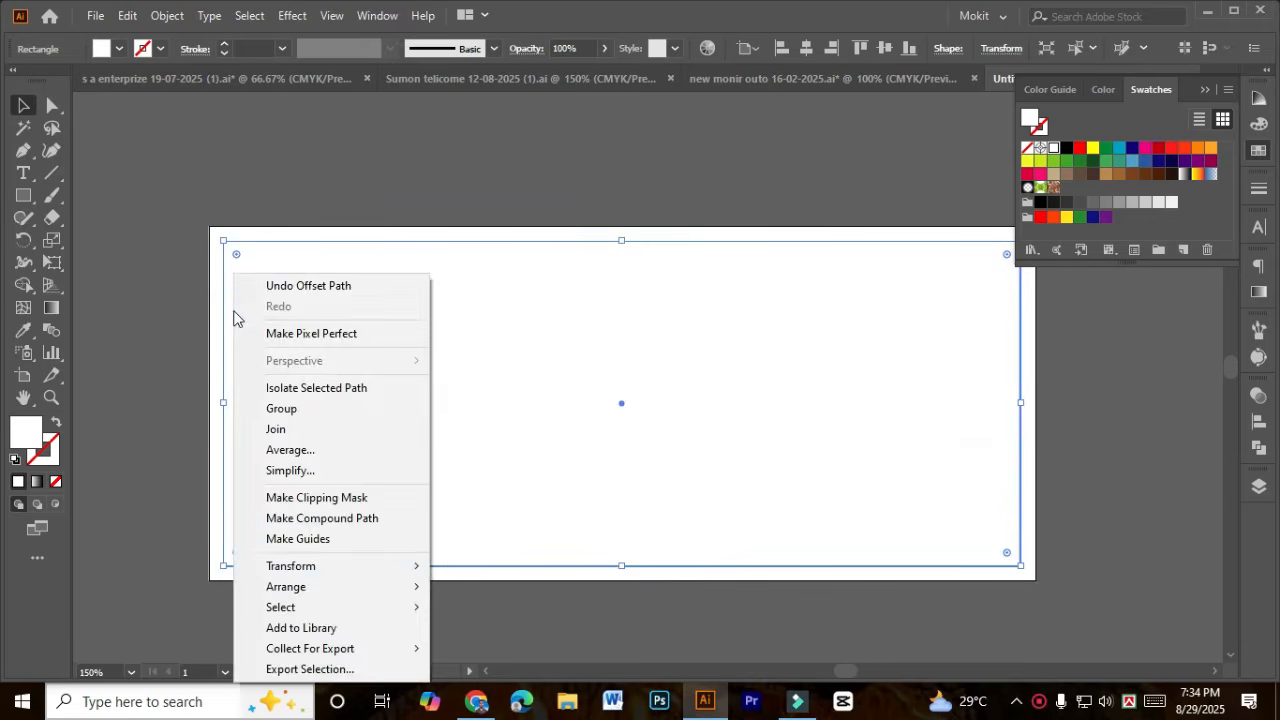
left_click(303, 537)
right_click(288, 398)
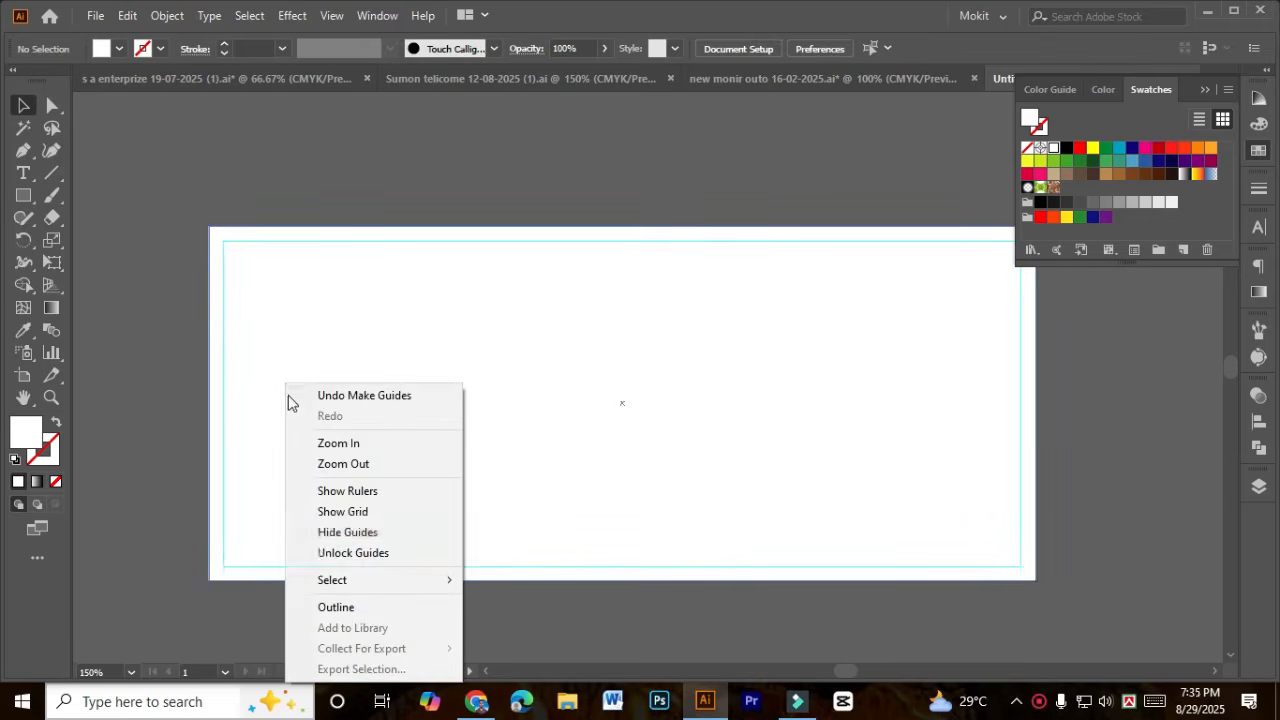
Step: Unlock and try moving the margin guides, undo the move, and lock the guides again
left_click(374, 558)
left_click(376, 242)
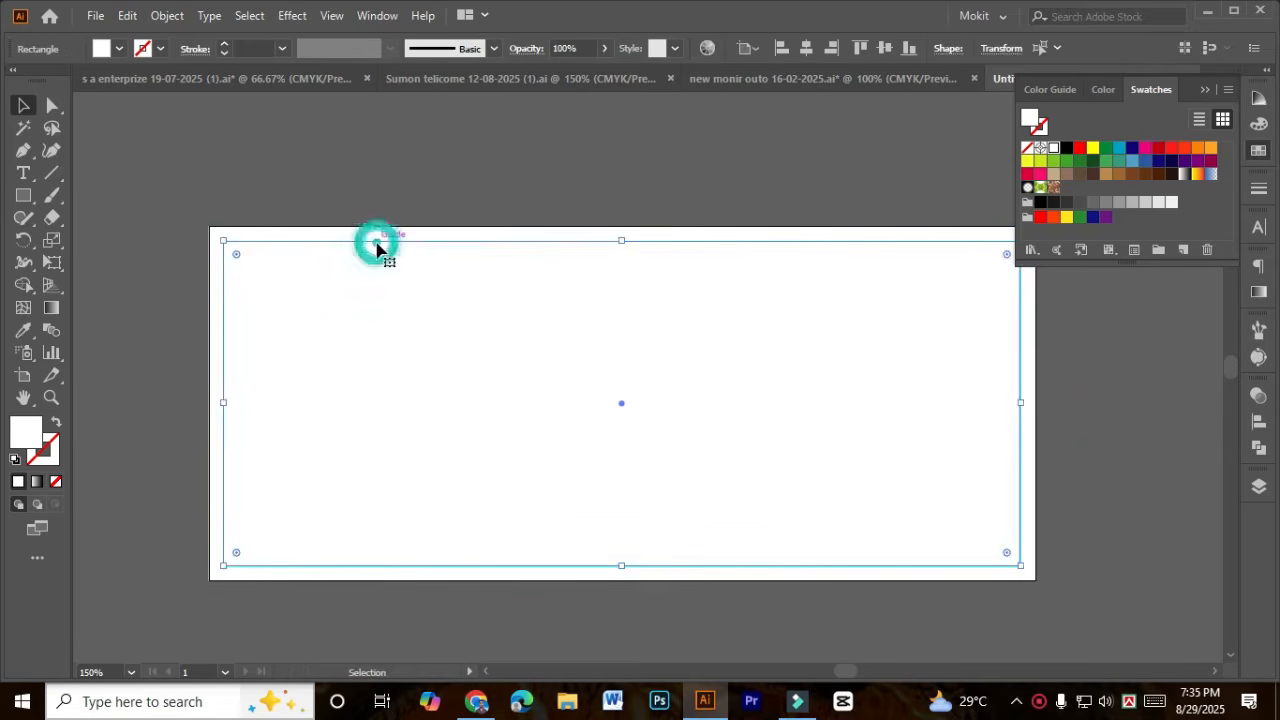
left_click_drag(336, 250, 429, 251)
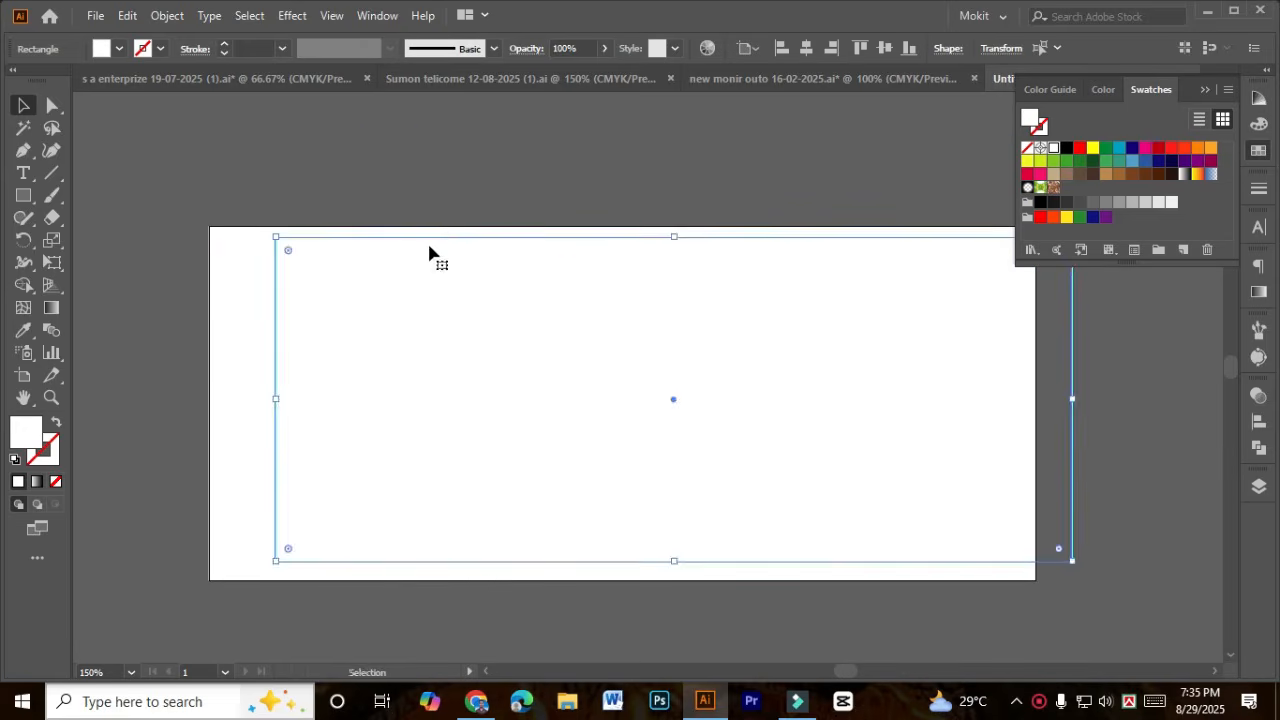
key("ctrl+z")
key("ctrl+z")
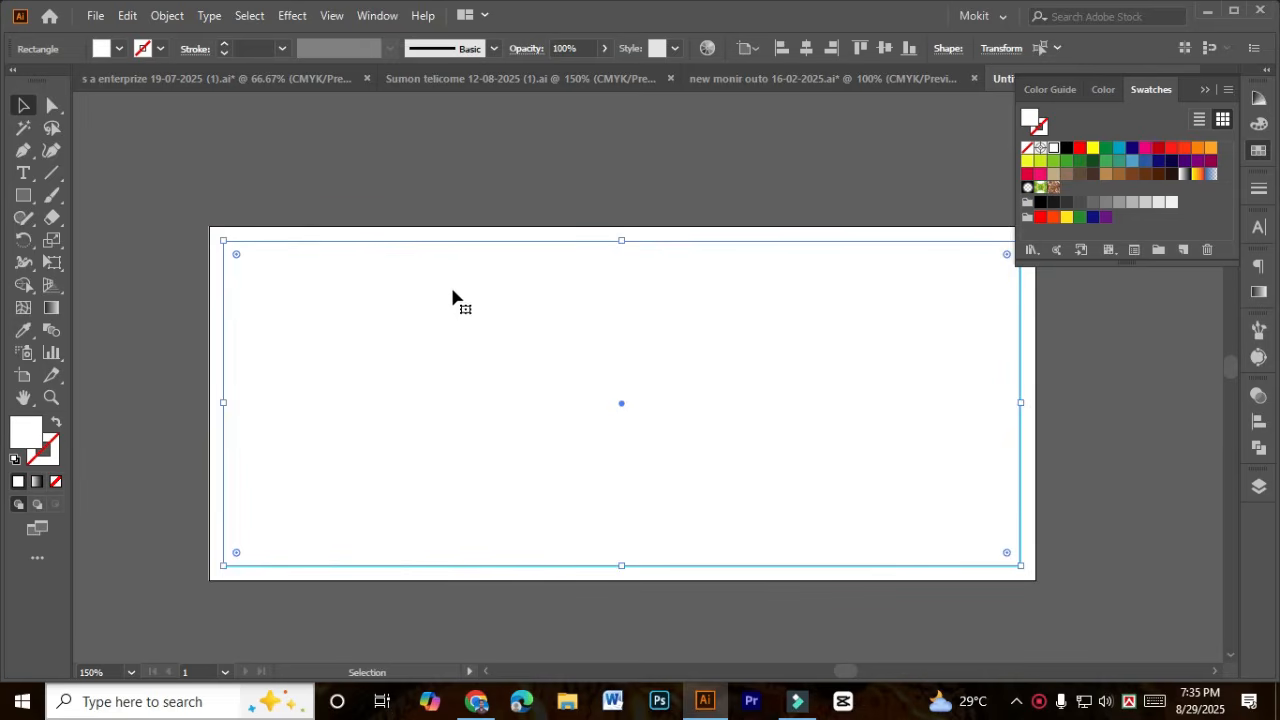
right_click(452, 297)
left_click(512, 452)
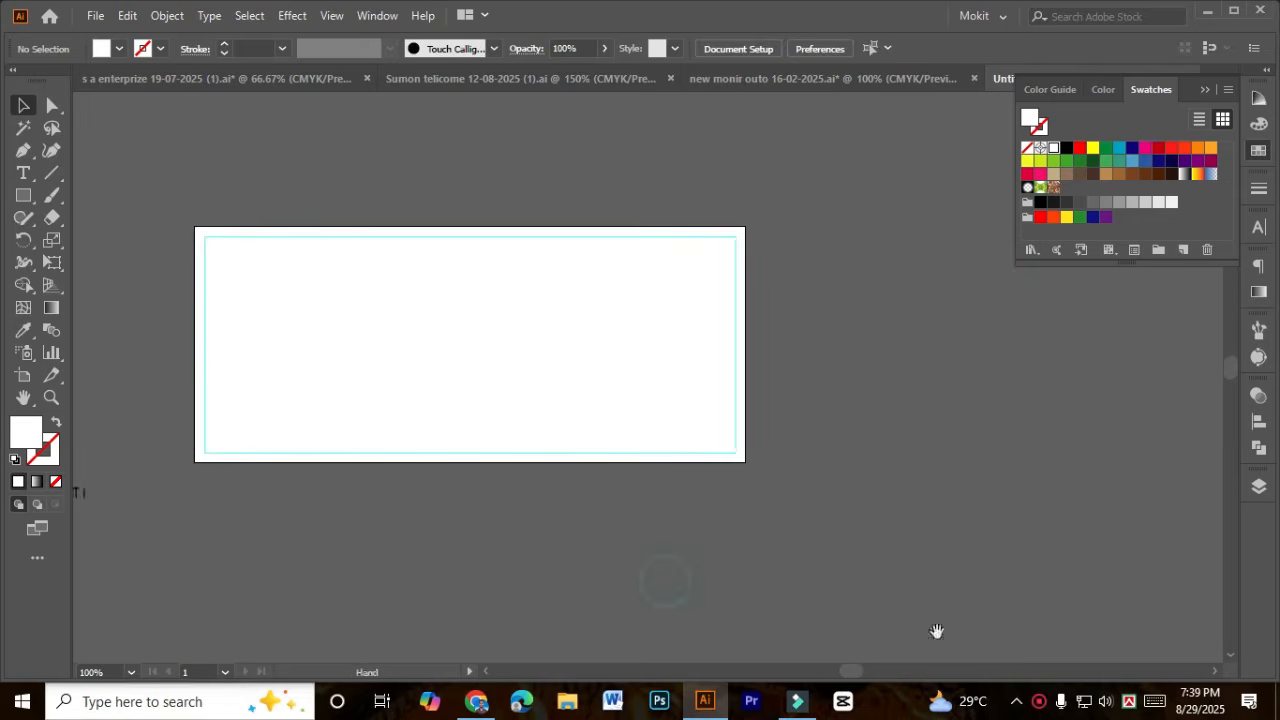
left_click(1039, 699)
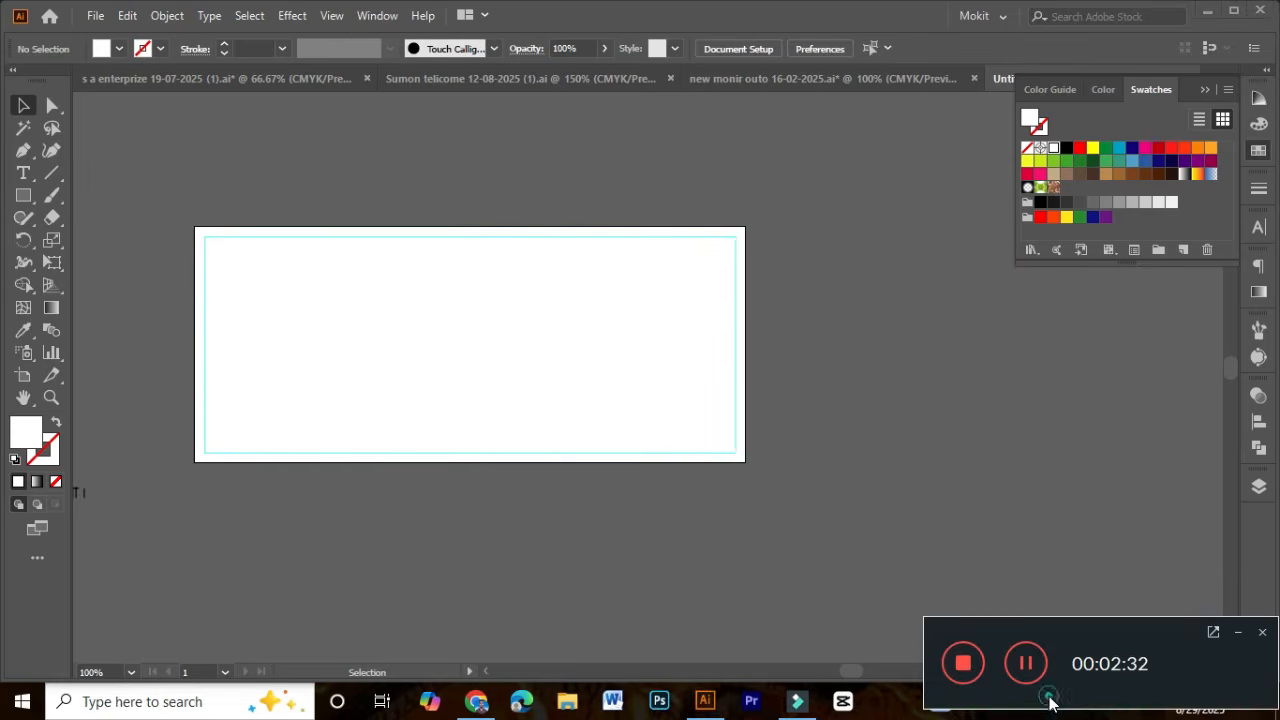
left_click(1238, 632)
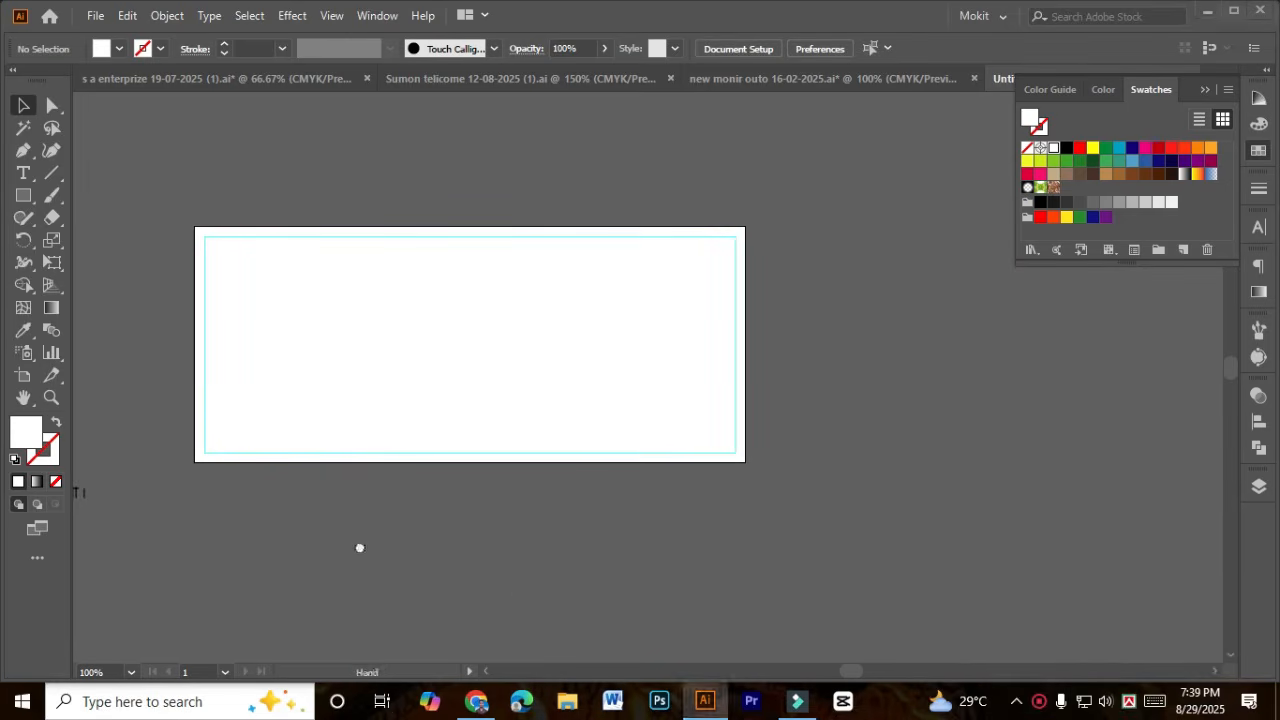
left_click_drag(253, 553, 657, 525)
left_click(189, 323)
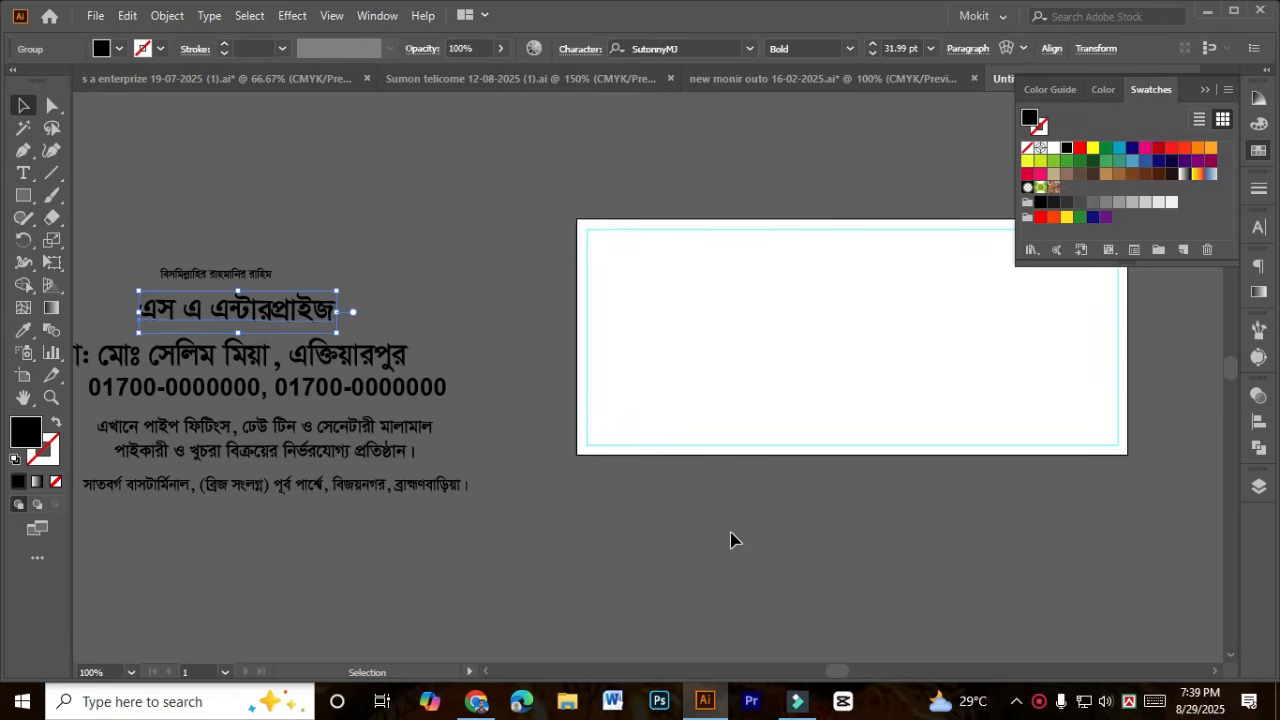
left_click_drag(709, 549, 442, 604)
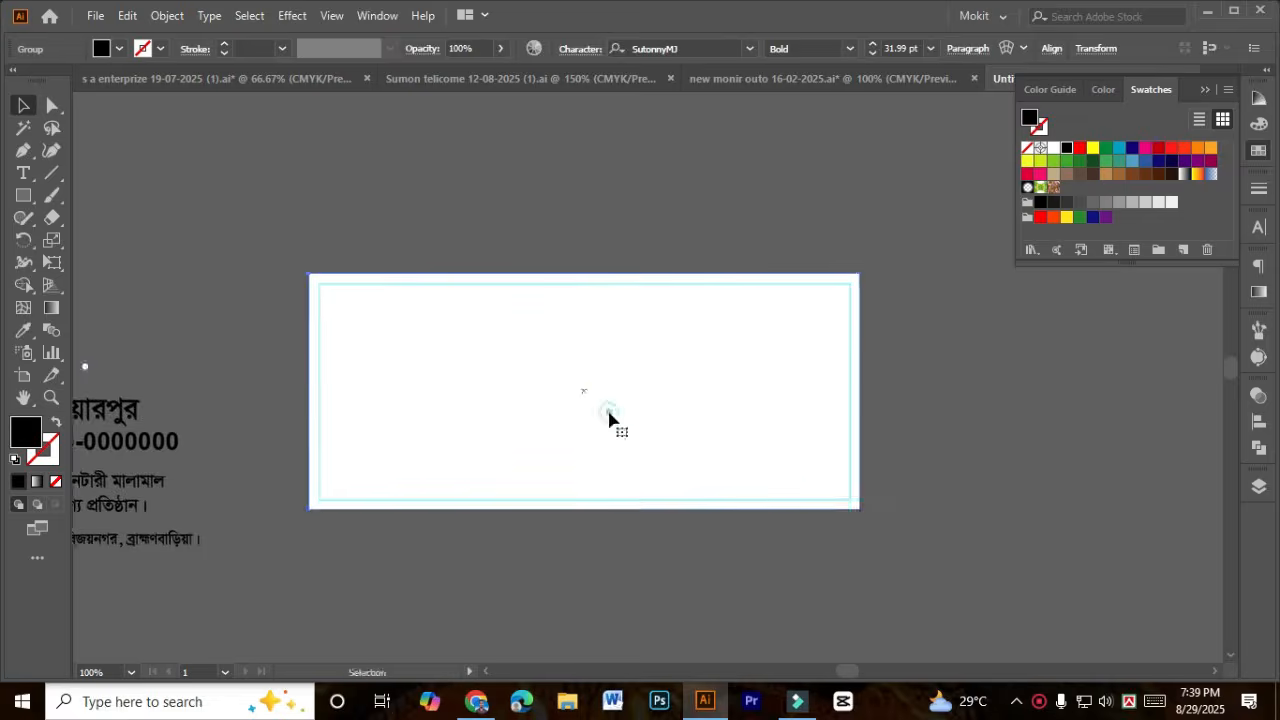
left_click(609, 411)
left_click_drag(483, 411, 568, 434)
left_click_drag(430, 257, 576, 434)
left_click_drag(366, 243, 446, 325)
left_click(441, 314)
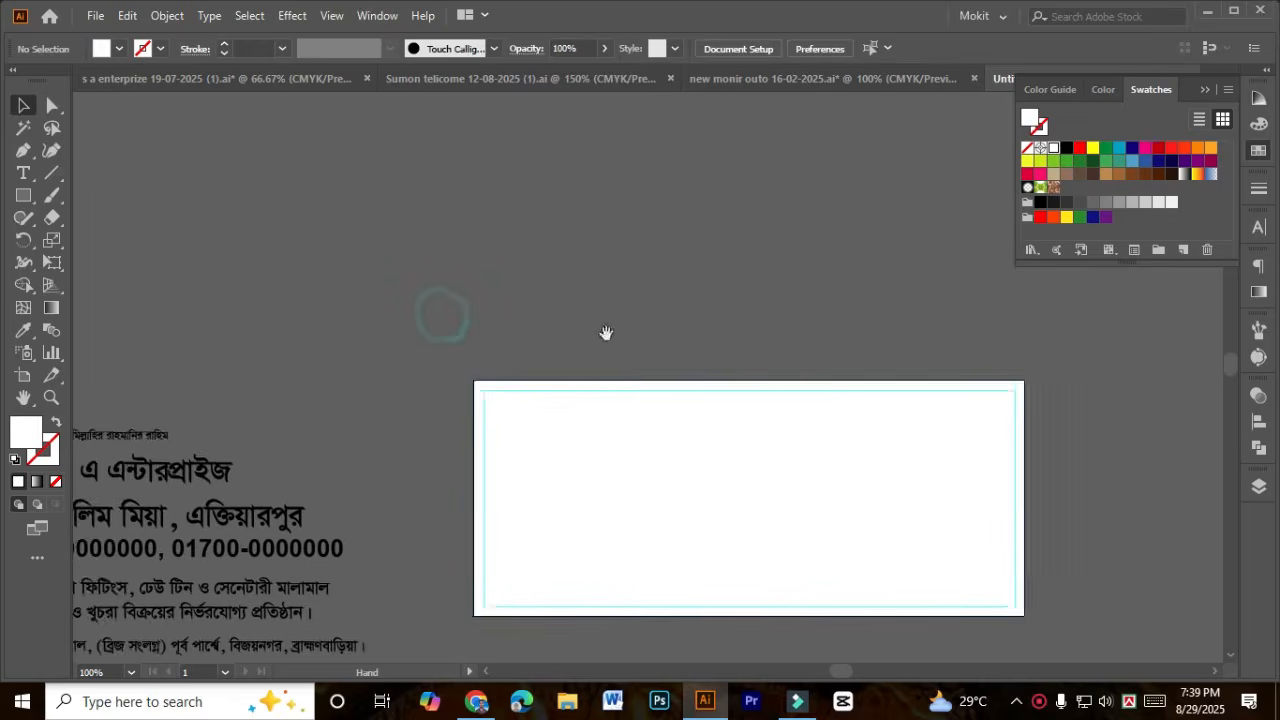
Step: Examine the prepared signboard text lines beside the artboard, from the opening invocation and business name down to the address
left_click_drag(326, 351, 660, 340)
scroll(525, 508, "up", 2)
scroll(525, 518, "down", 5)
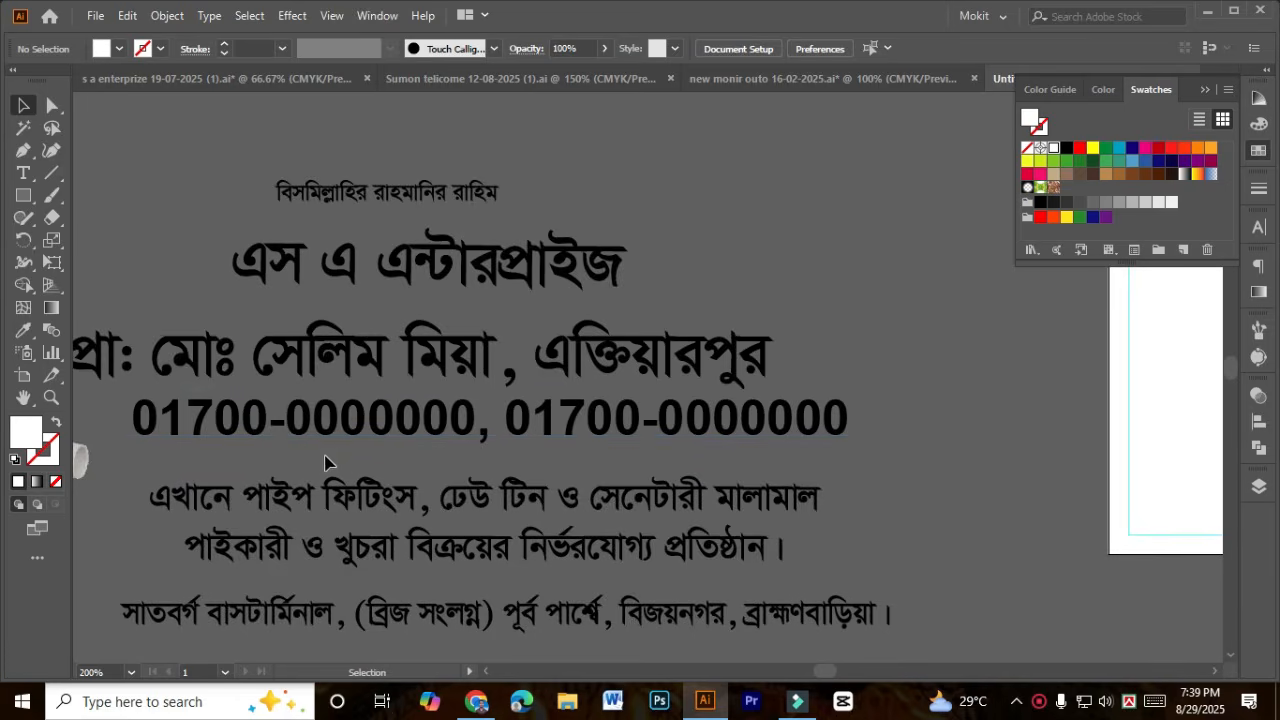
left_click_drag(270, 378, 346, 393)
left_click(300, 378)
left_click(543, 280)
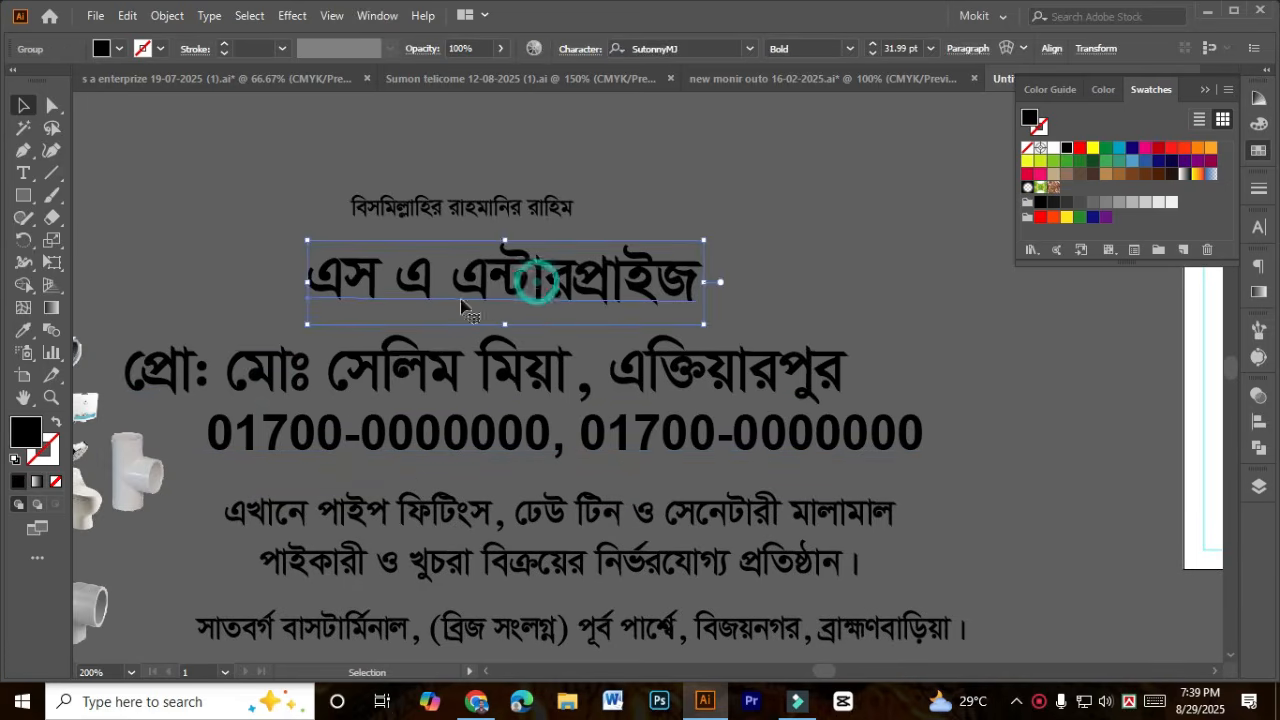
left_click(505, 214)
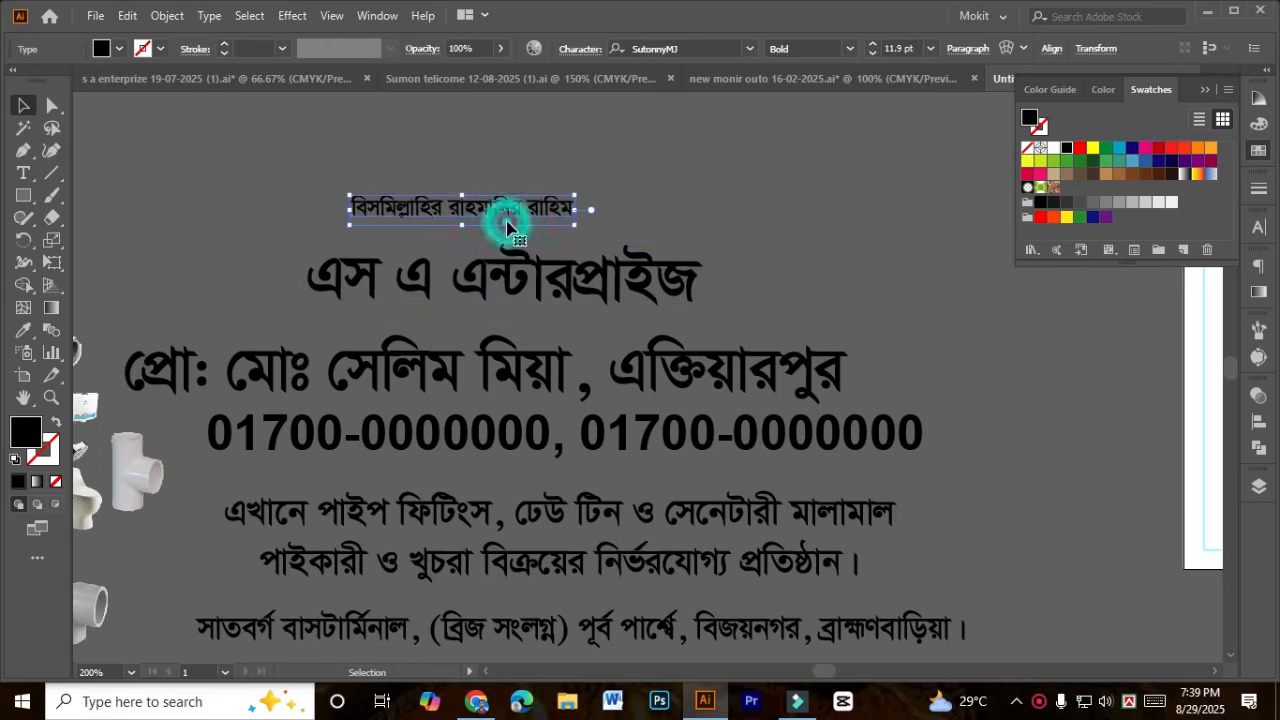
left_click(503, 305)
scroll(500, 290, "down", 2)
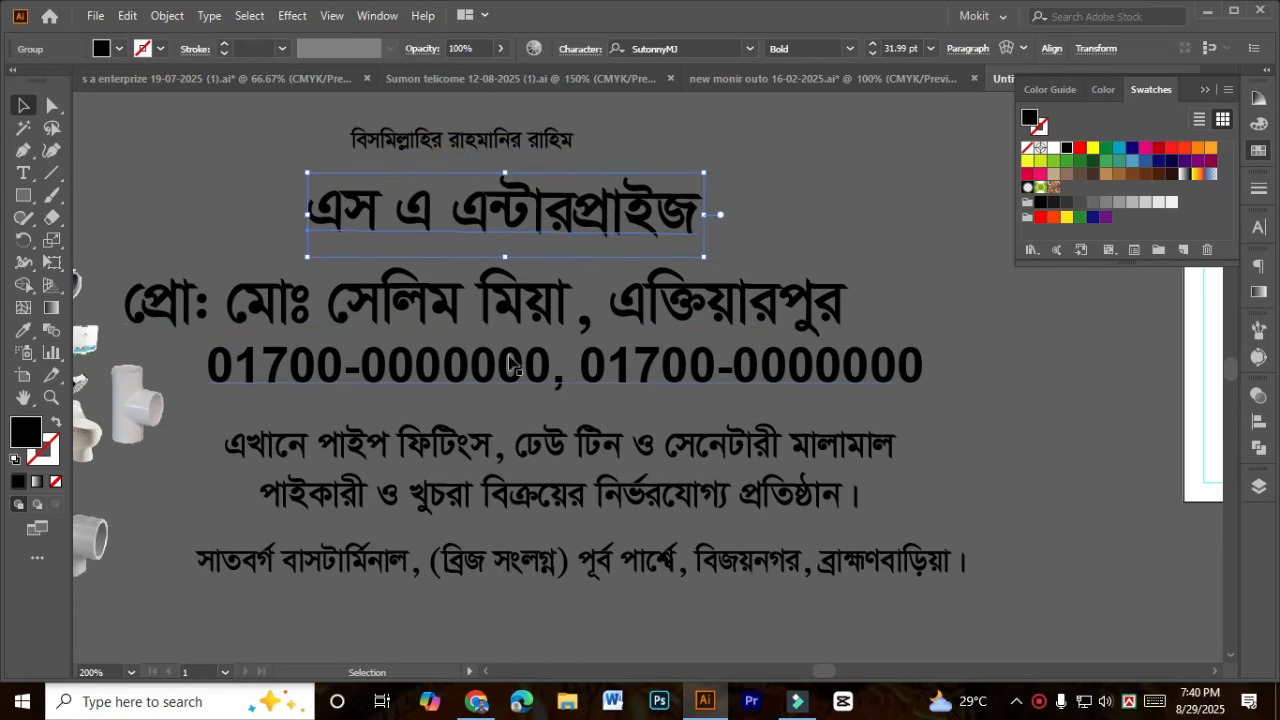
left_click(478, 385)
scroll(465, 407, "down", 2)
left_click(465, 405)
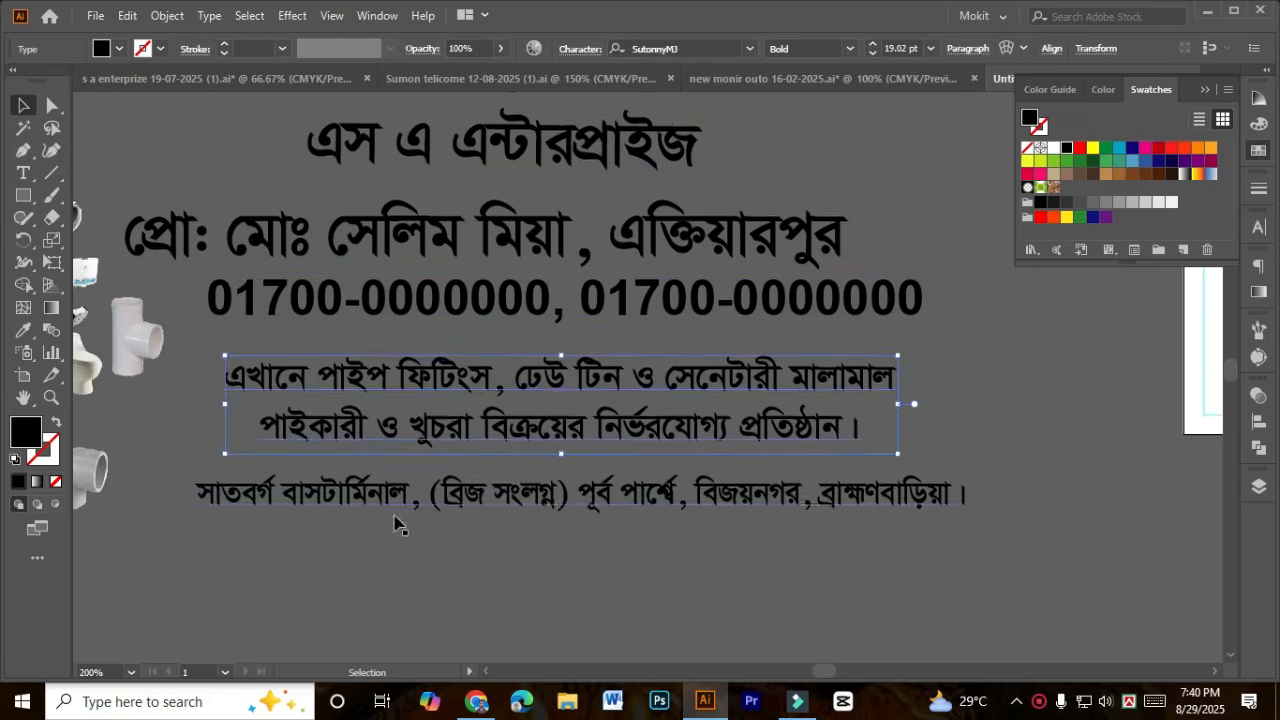
scroll(465, 405, "down", 2)
left_click(300, 425)
left_click(455, 536)
scroll(455, 538, "down", 1)
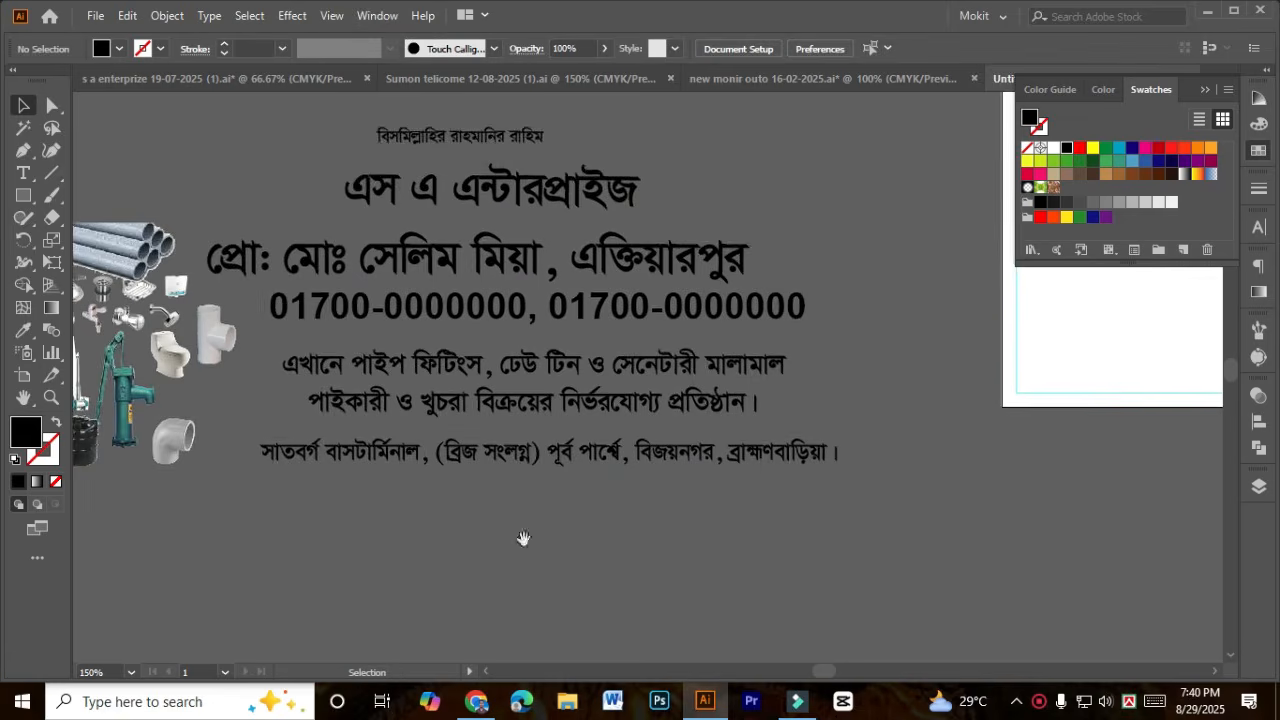
Step: Look over the group of product images and the adjoining text block beside the artboard
left_click_drag(410, 520, 565, 553)
left_click_drag(91, 209, 375, 600)
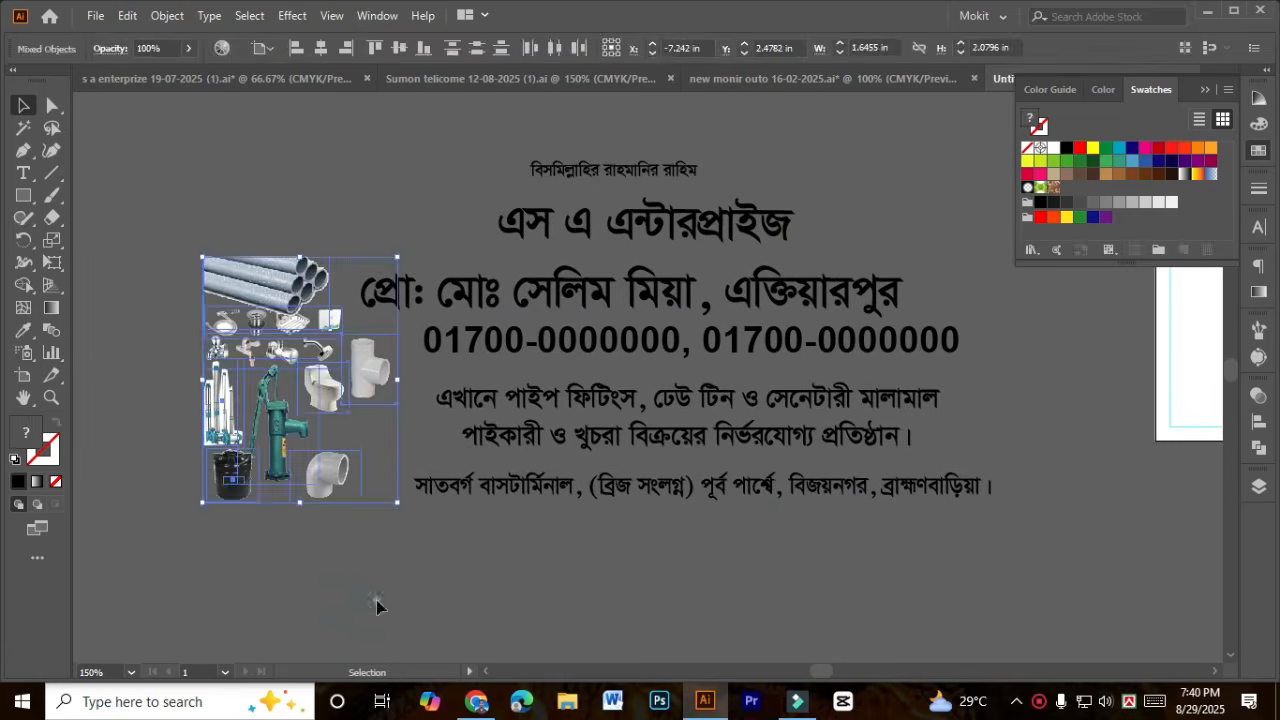
left_click(711, 560)
left_click_drag(711, 560, 357, 306)
scroll(484, 543, "down", 2)
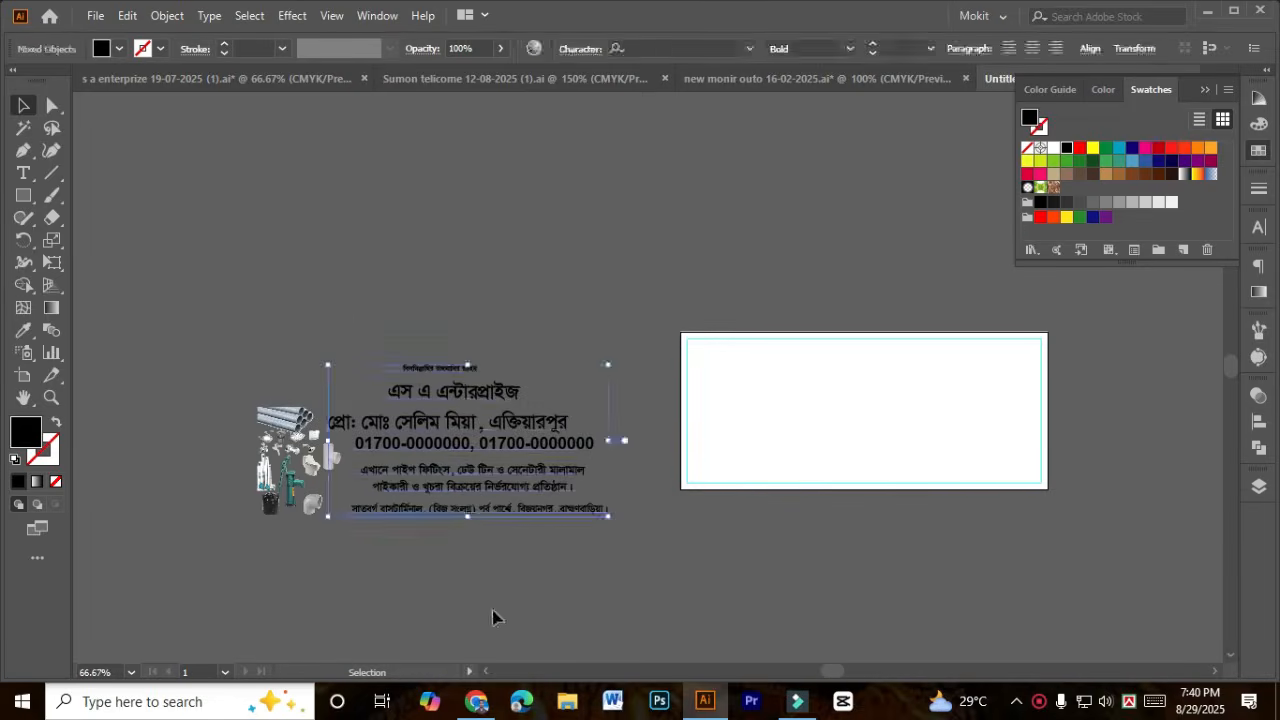
left_click(489, 581)
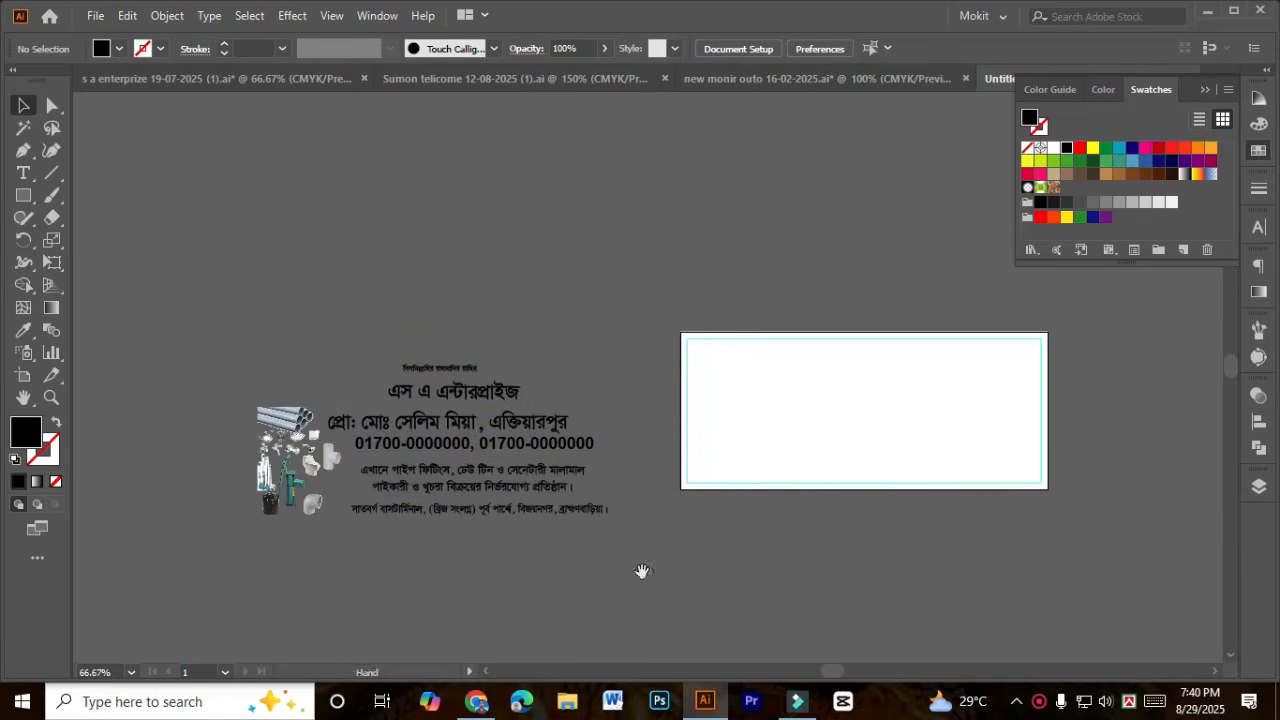
Step: Move the বিসমিল্লাহির রাহমানির রাহিম line onto the artboard near its upper edge and bring it to the front
left_click_drag(643, 571, 530, 578)
scroll(414, 395, "up", 2)
left_click_drag(638, 291, 12, 298)
left_click_drag(411, 208, 678, 516)
left_click_drag(494, 263, 784, 279)
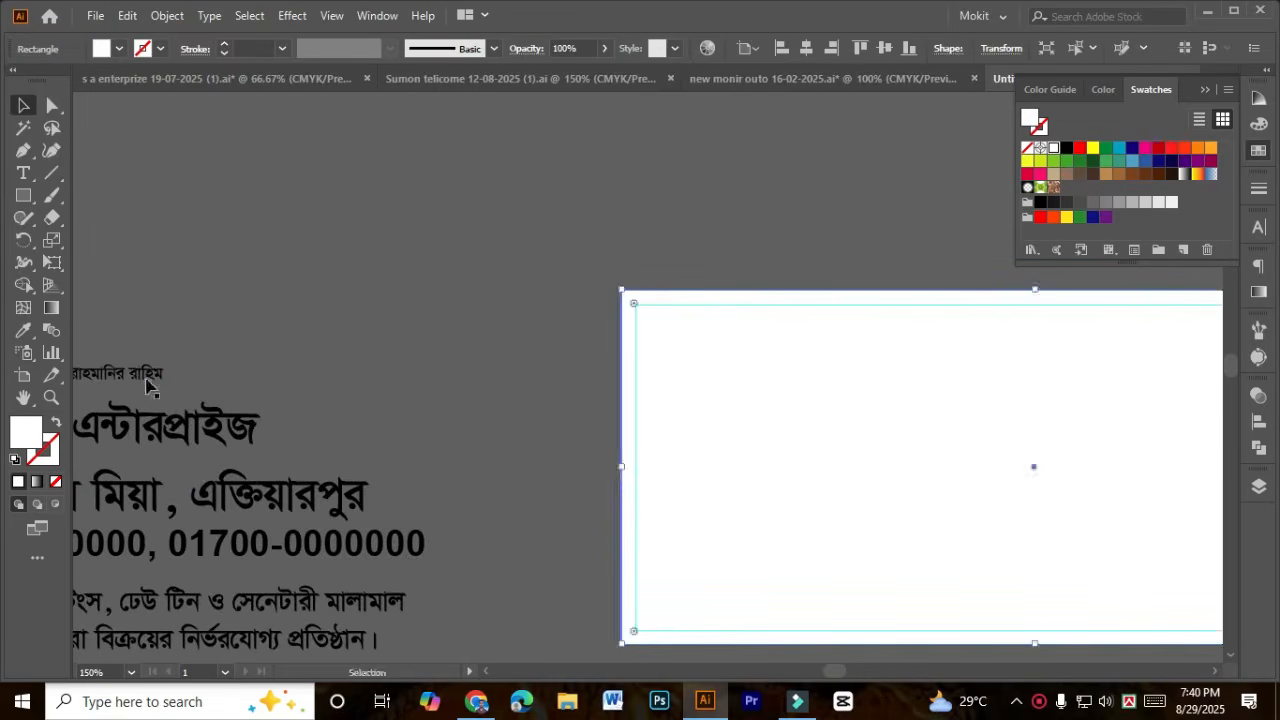
left_click_drag(151, 380, 510, 392)
key("ctrl+shift+a")
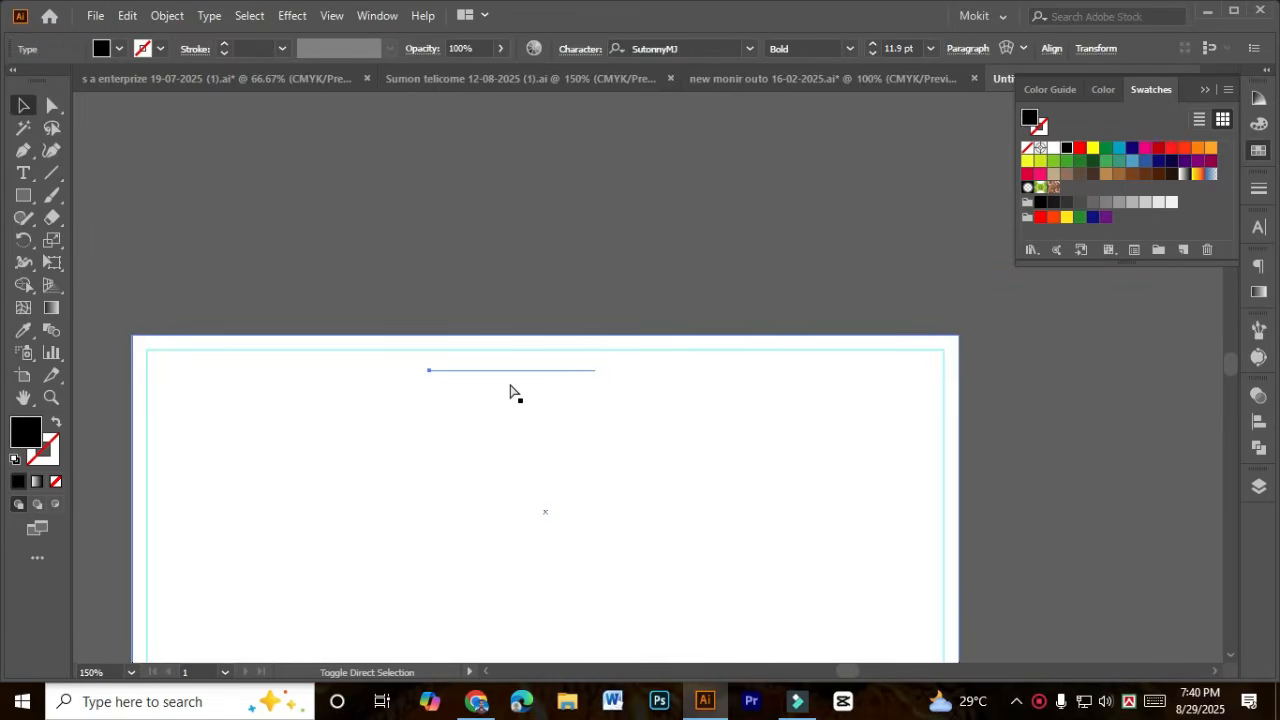
key("ctrl+shift+]")
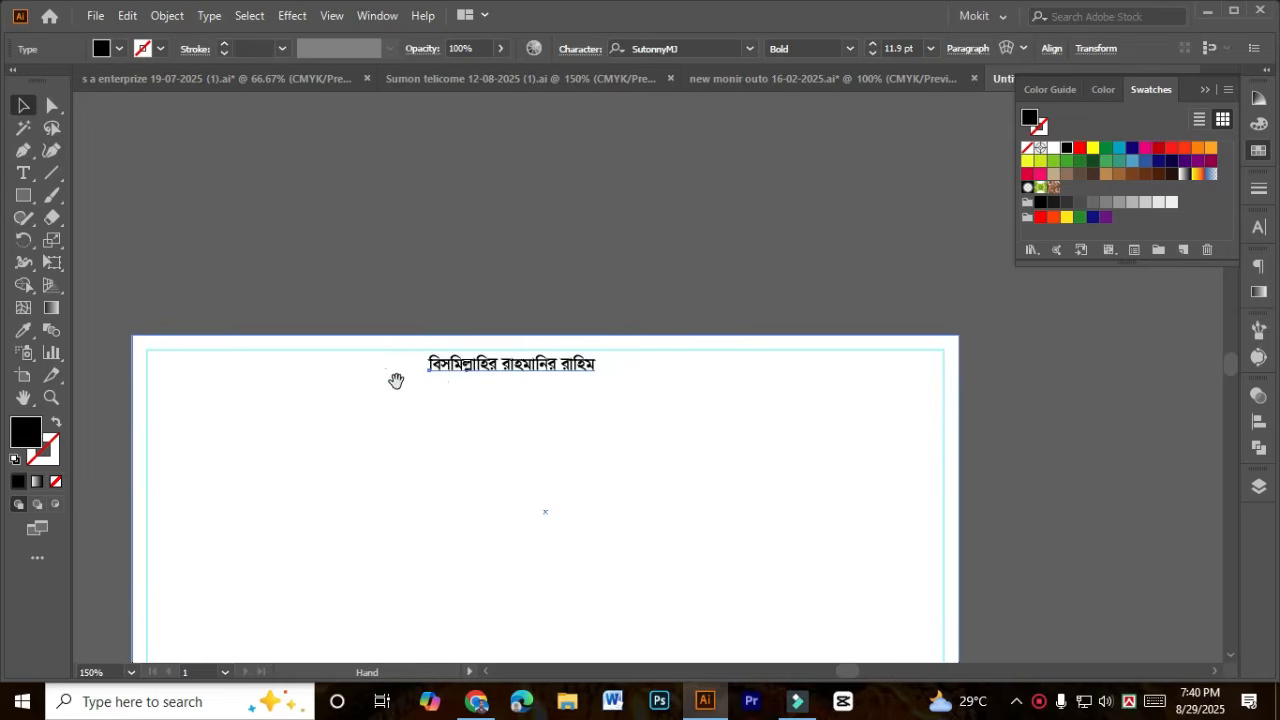
Step: Select and copy all the remaining text lines and product images beside the artboard
left_click_drag(269, 344, 791, 277)
left_click_drag(457, 286, 604, 216)
left_click_drag(152, 227, 700, 569)
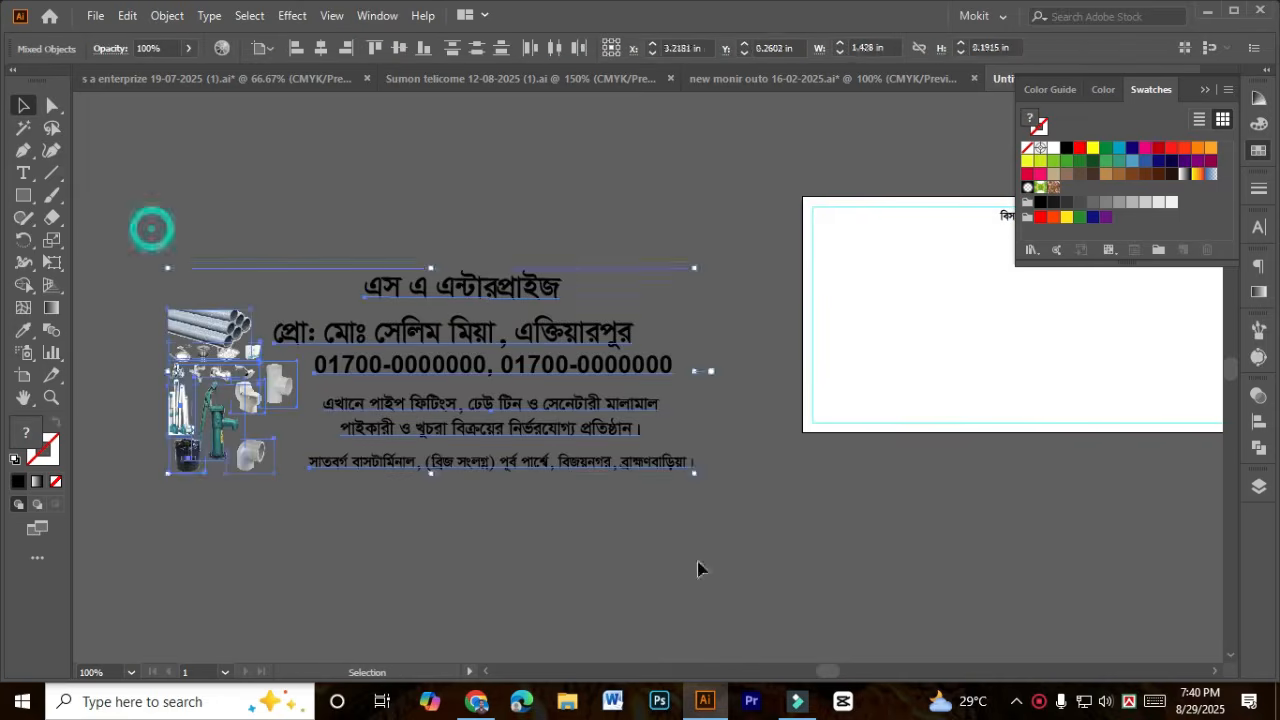
key("ctrl+c")
scroll(203, 430, "up", 2)
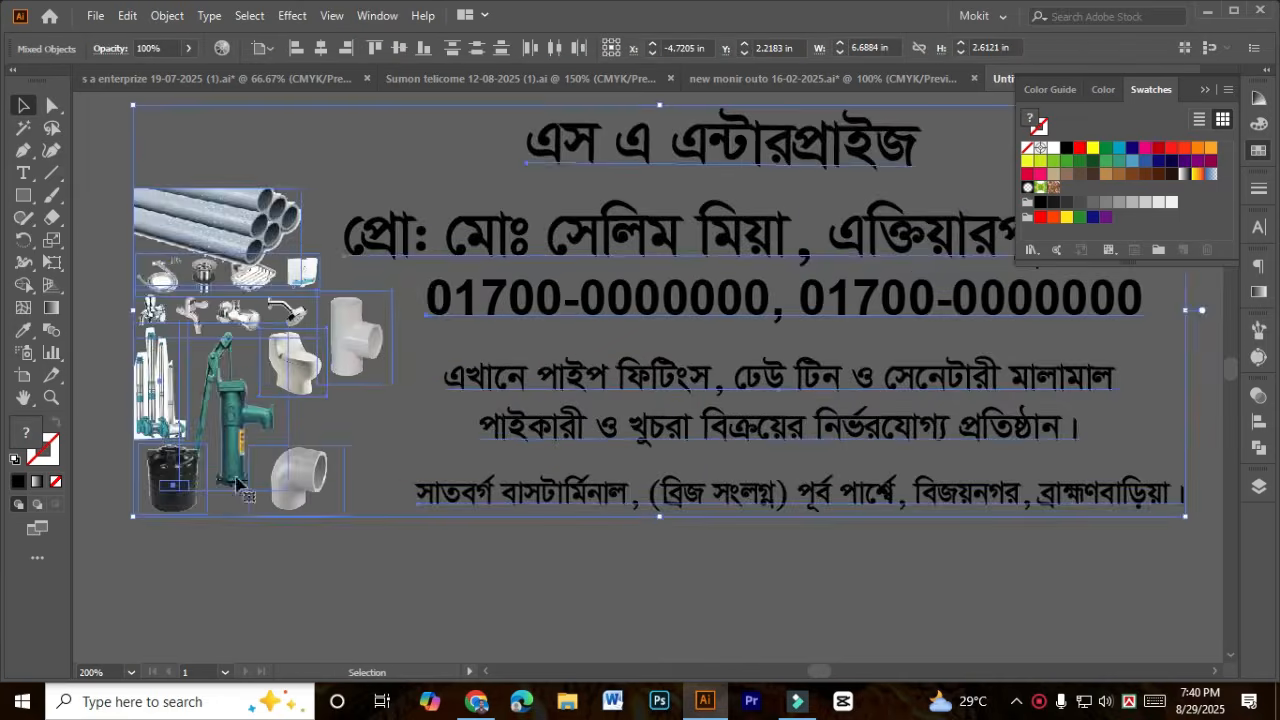
left_click(461, 606)
Step: Scale the বিসমিল্লাহির রাহমানির রাহিম line on the artboard proportionally about its centre to 9.92 pt
left_click_drag(501, 573, 308, 586)
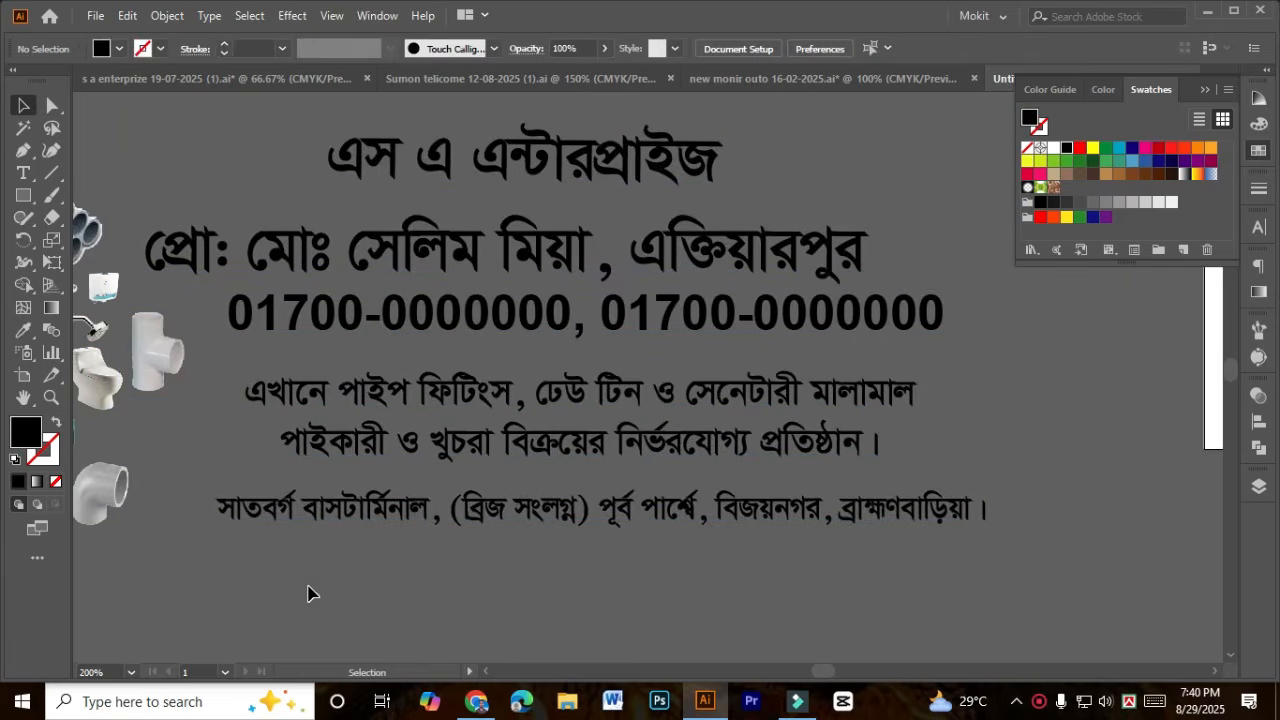
left_click_drag(894, 529, 543, 557)
left_click_drag(1180, 391, 403, 557)
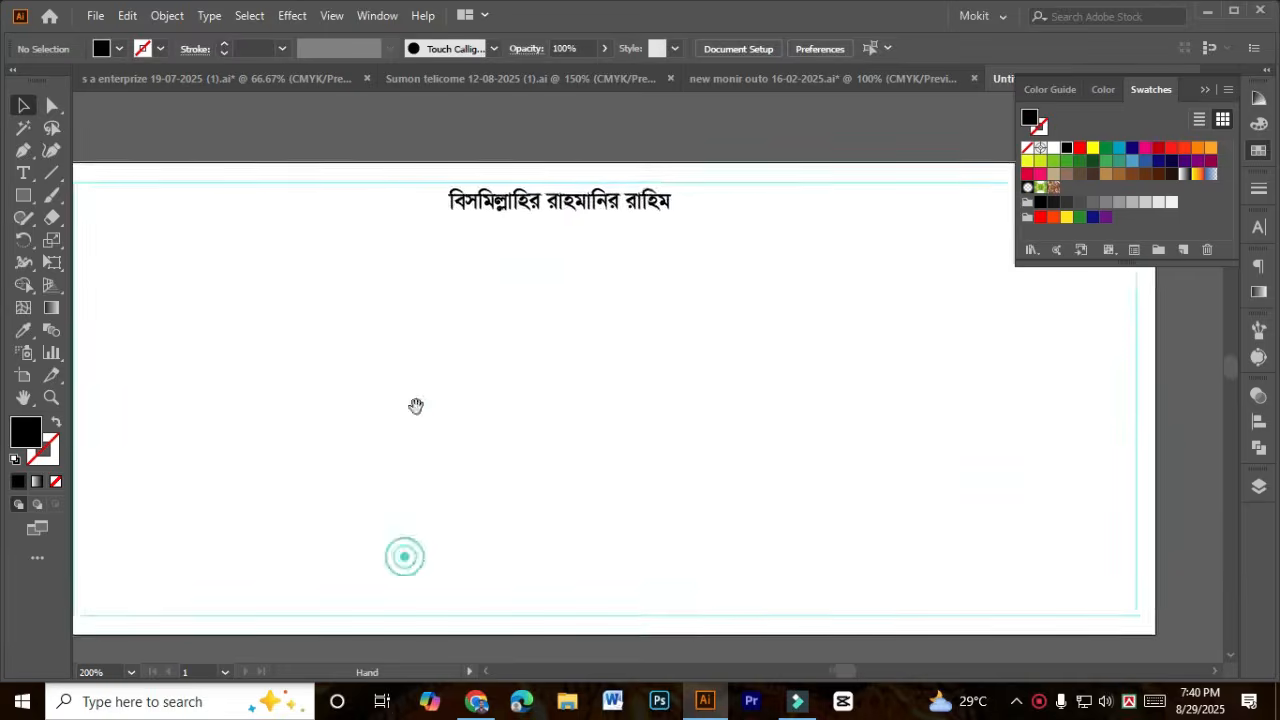
left_click_drag(418, 404, 259, 545)
left_click(471, 350)
scroll(407, 372, "up", 2)
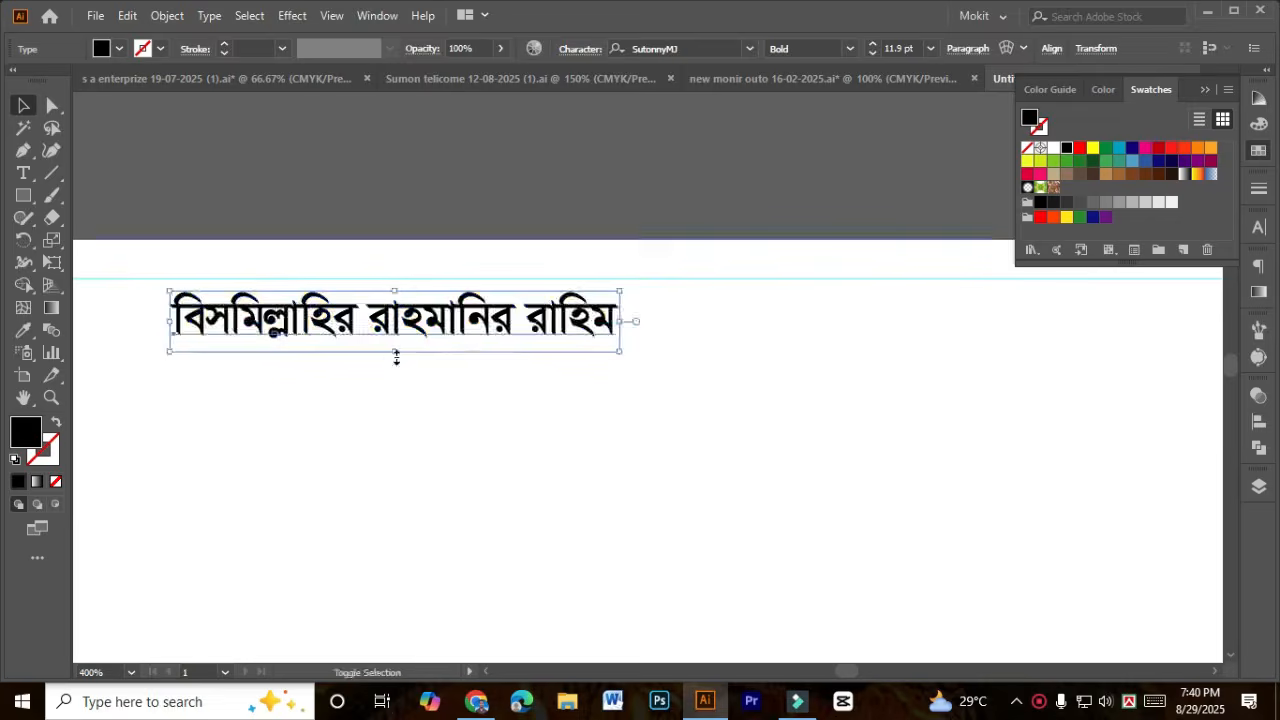
left_click_drag(396, 357, 394, 341)
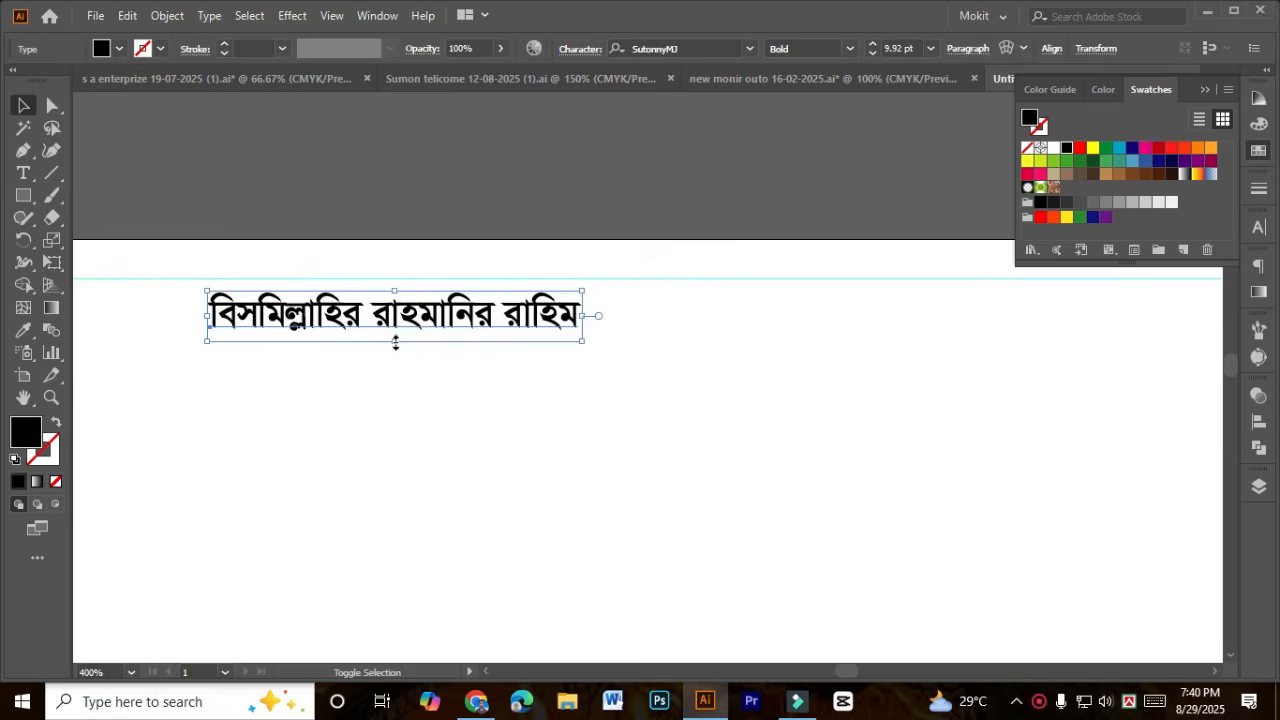
Step: Centre the বিসমিল্লাহির রাহমানির রাহিম line horizontally on the artboard
left_click(1258, 421)
left_click(1073, 437)
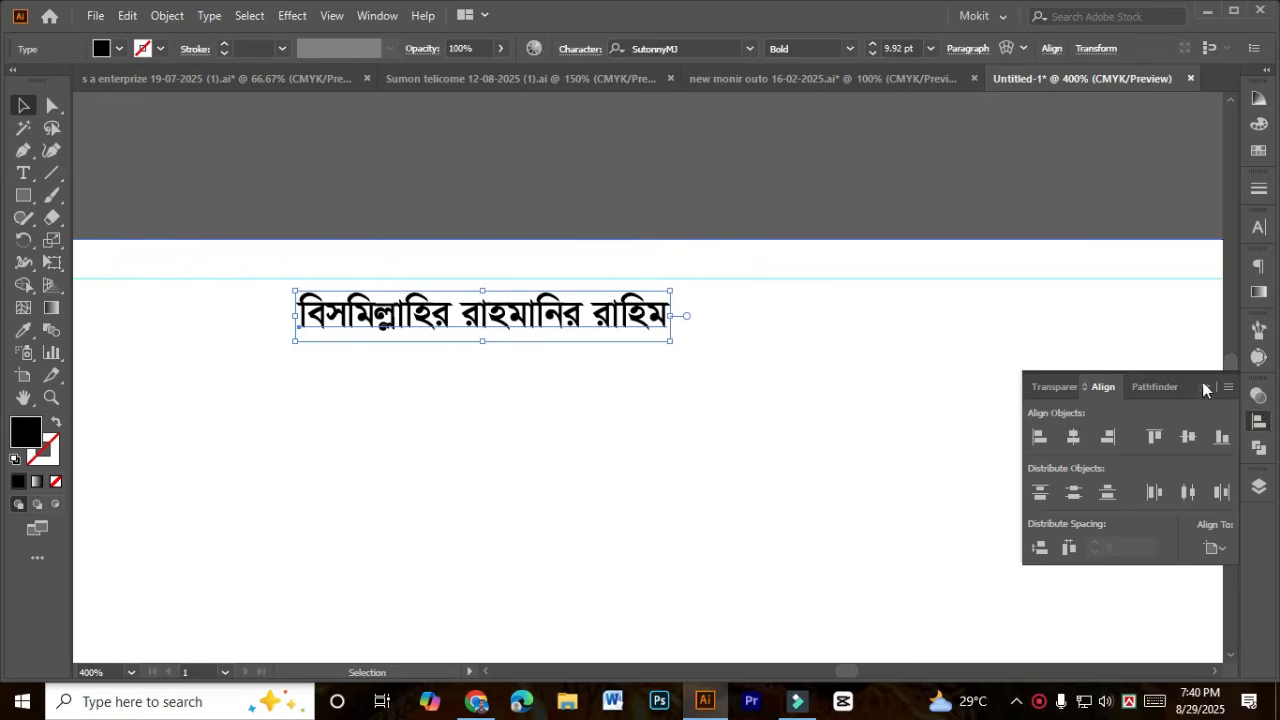
left_click(1205, 386)
Step: Lock the white background rectangle behind the invocation text
scroll(608, 330, "up", 3)
left_click_drag(475, 476, 642, 229)
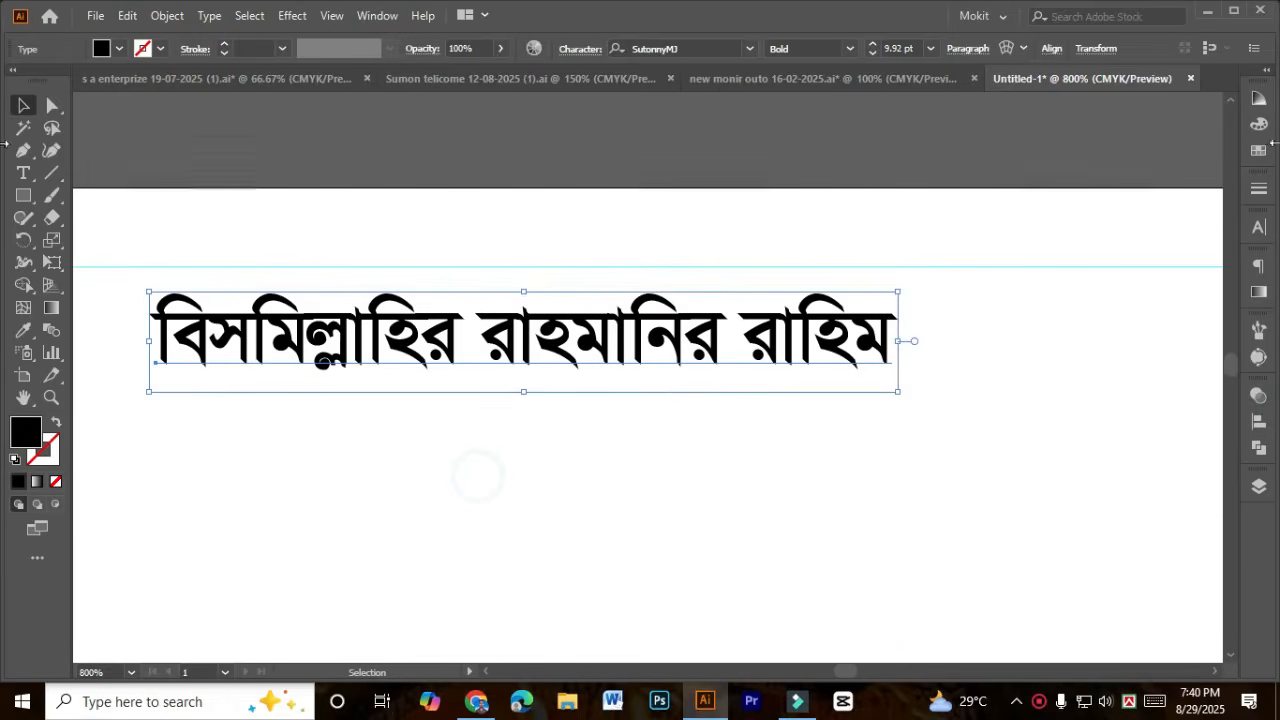
left_click(1259, 125)
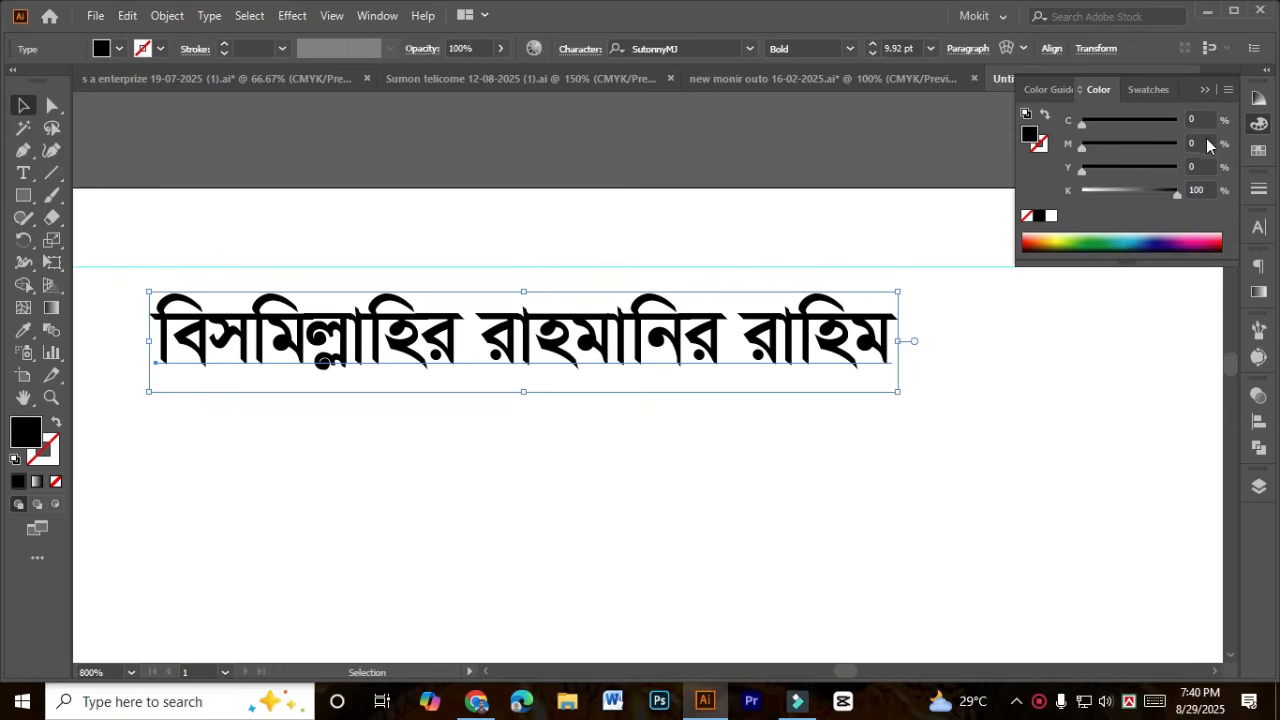
left_click(973, 300)
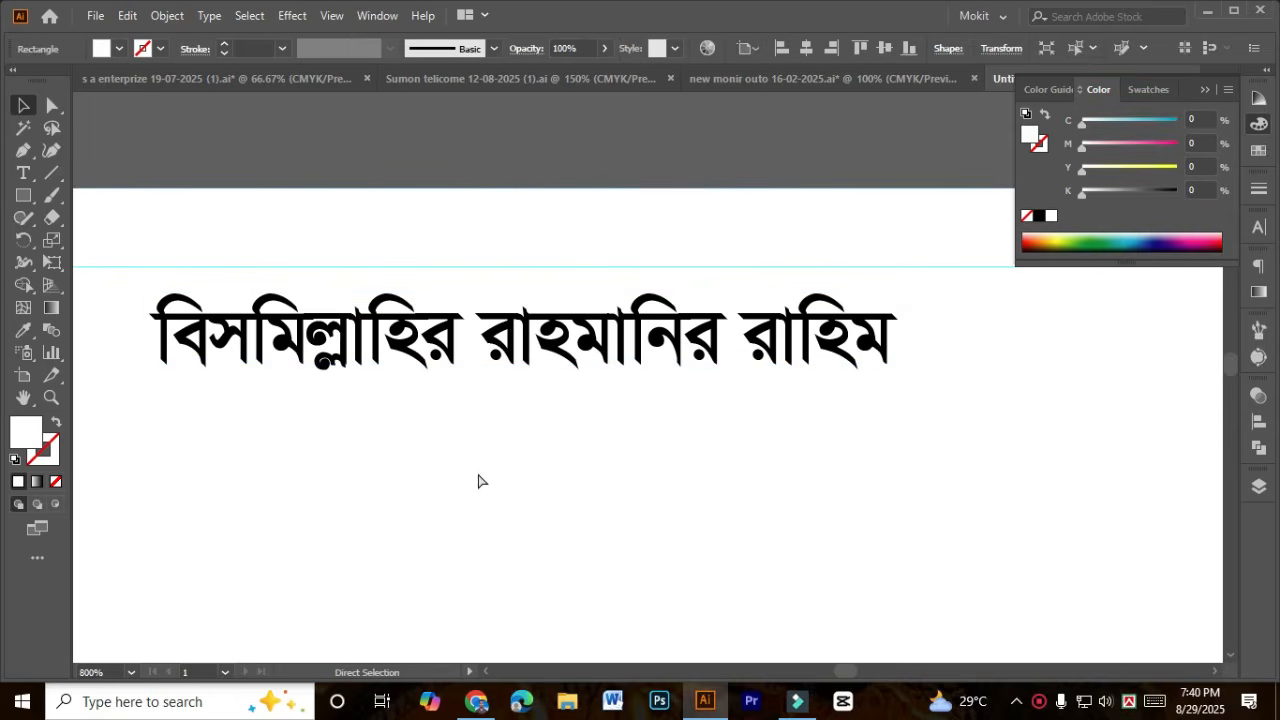
key("ctrl+2")
left_click_drag(911, 457, 203, 229)
left_click(615, 486)
Step: Set the fill of the বিসমিল্লাহির রাহমানির রাহিম line to C 50, M 50, Y 50, K 100
left_click_drag(904, 438, 262, 200)
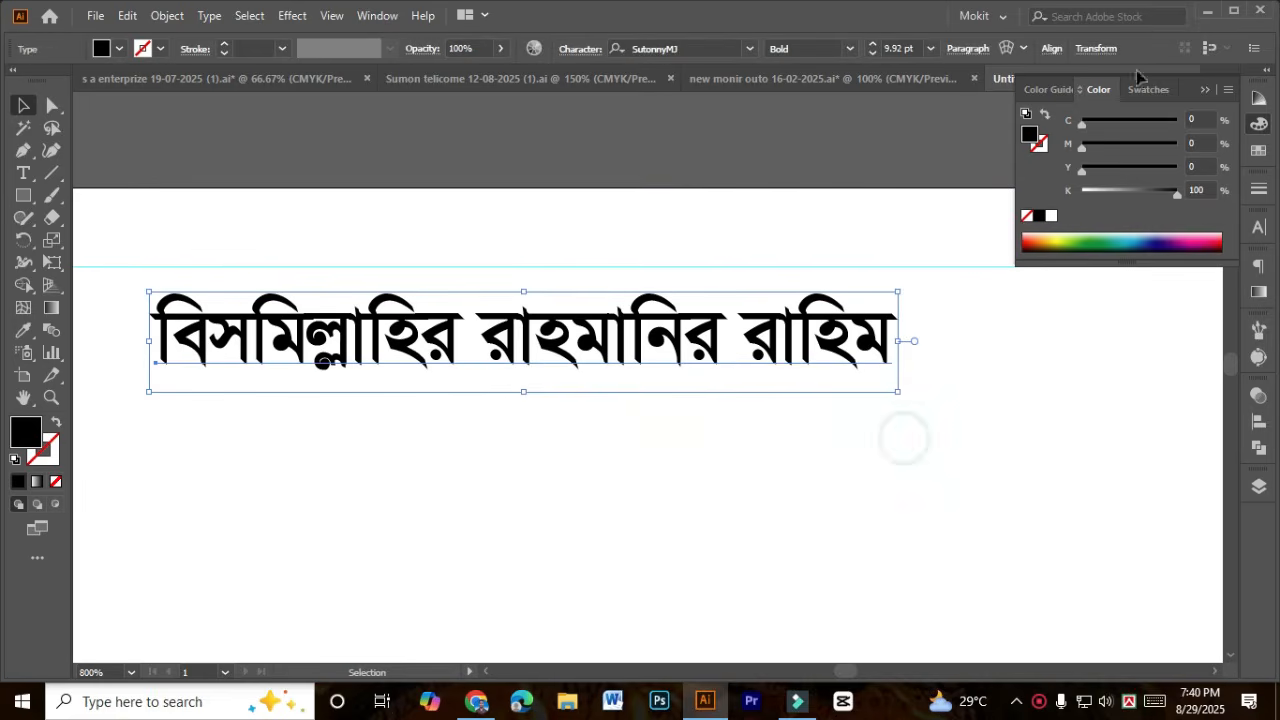
left_click(1211, 119)
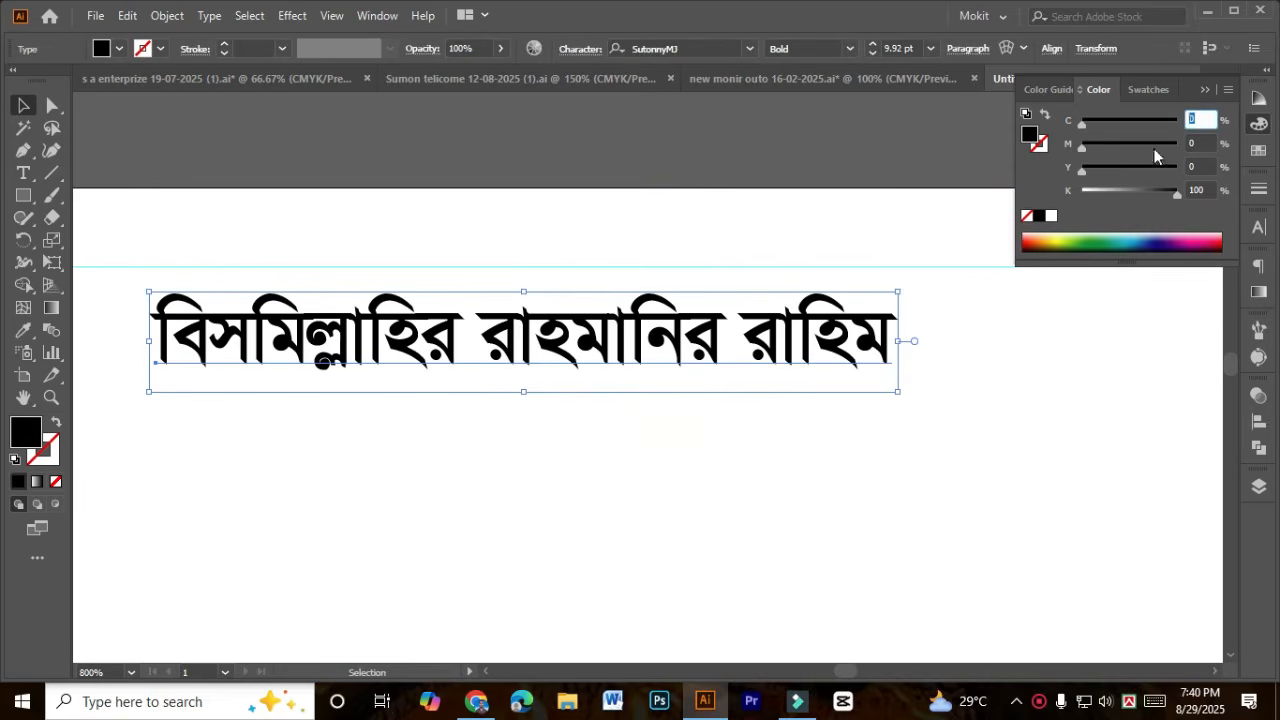
type("50")
key("Tab")
type("5")
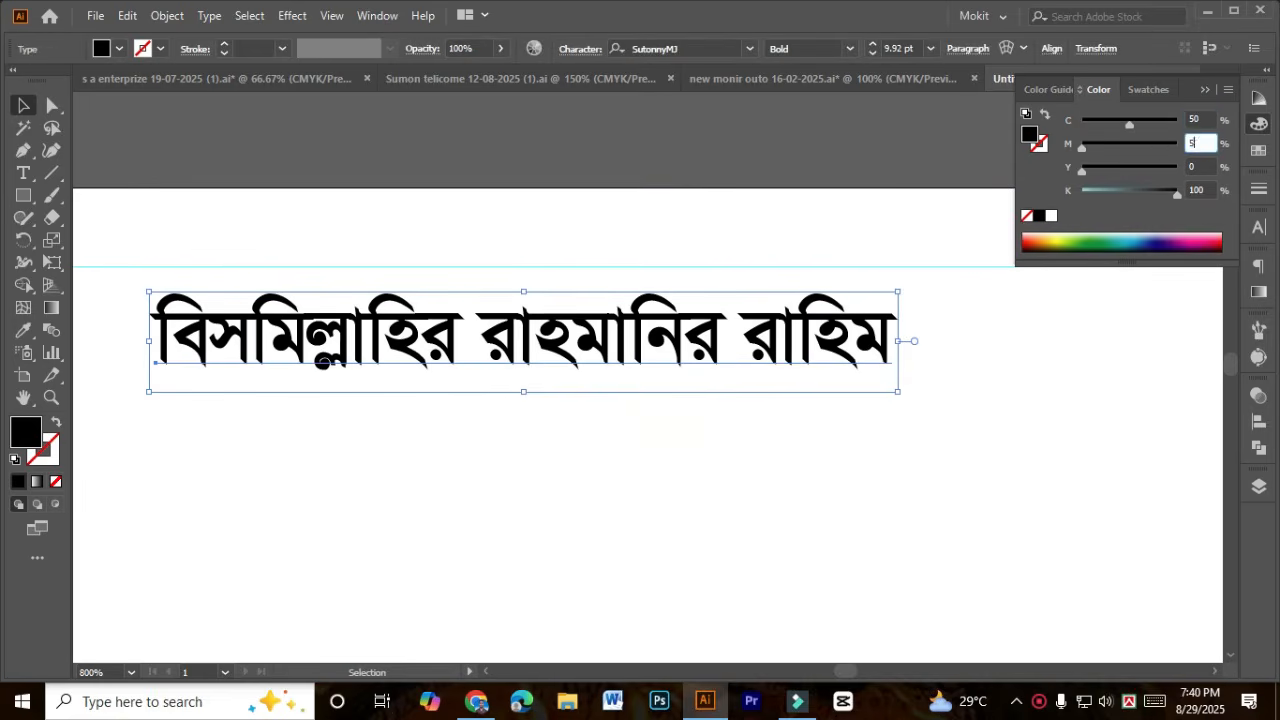
key("Tab")
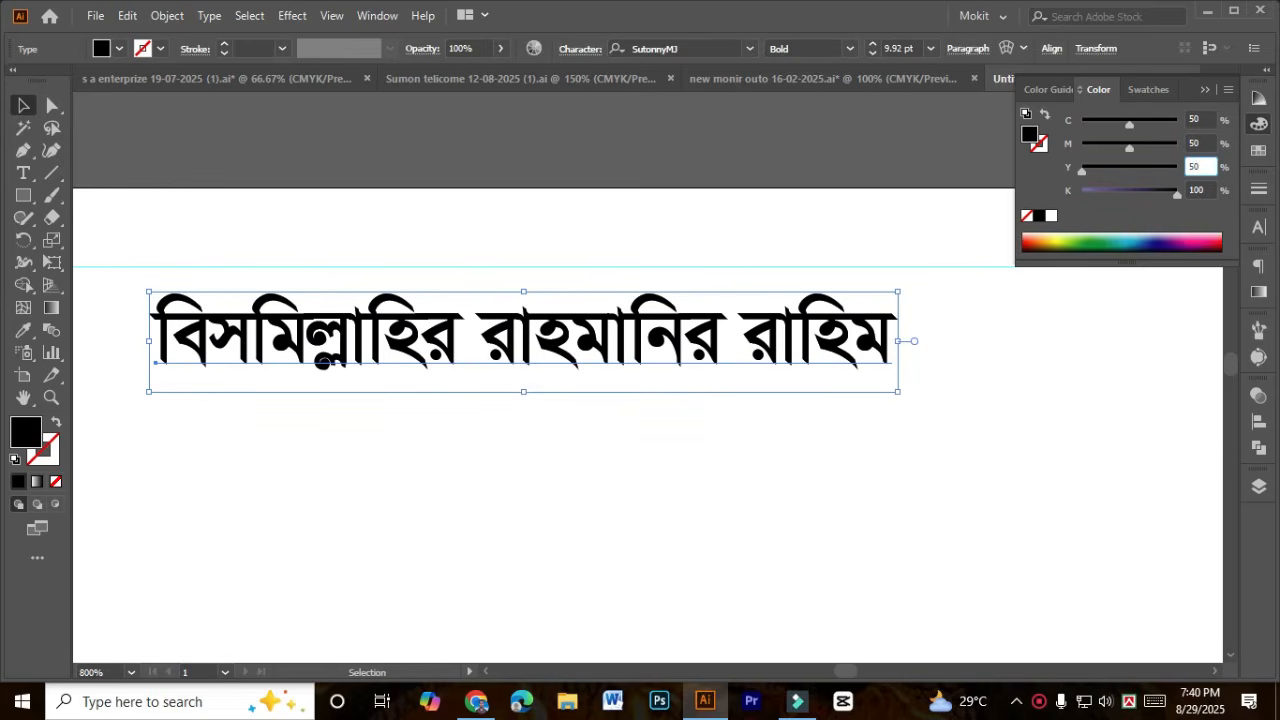
key("Tab")
key("Return")
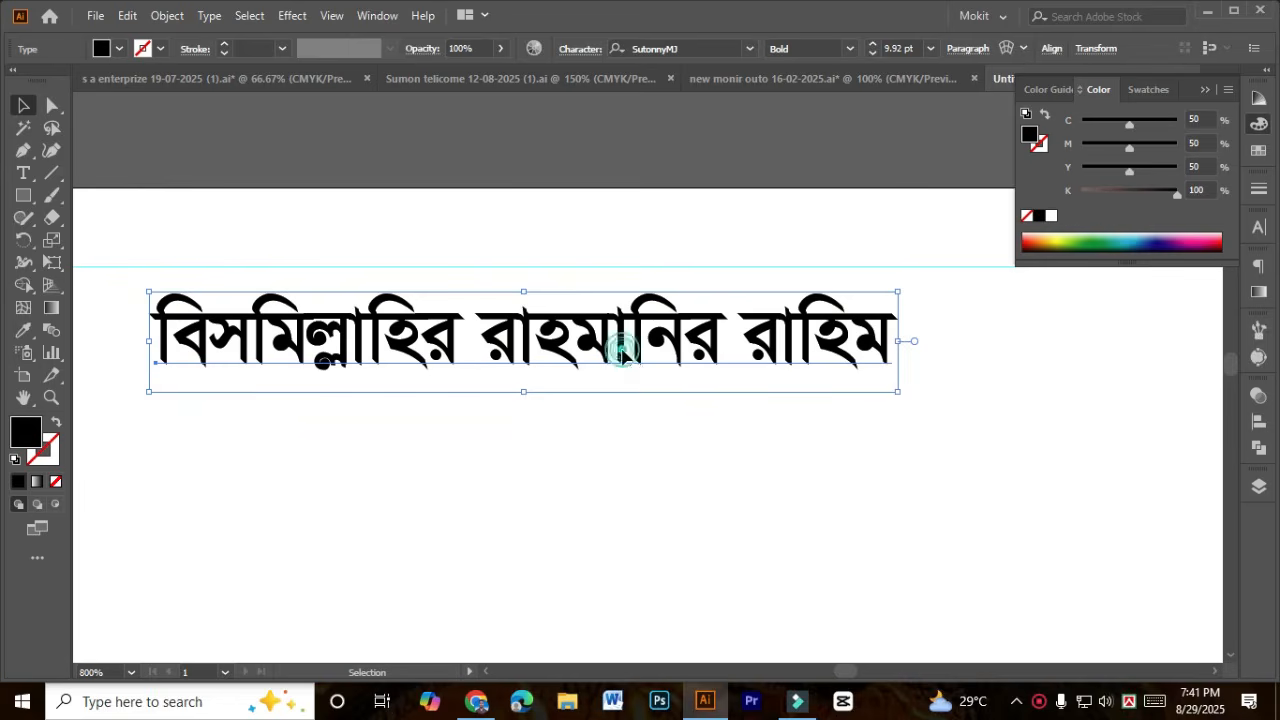
Step: Raise the বিসমিল্লাহির রাহমানির রাহিম line onto the top margin guide and centre it horizontally on the artboard
left_click_drag(623, 343, 650, 296)
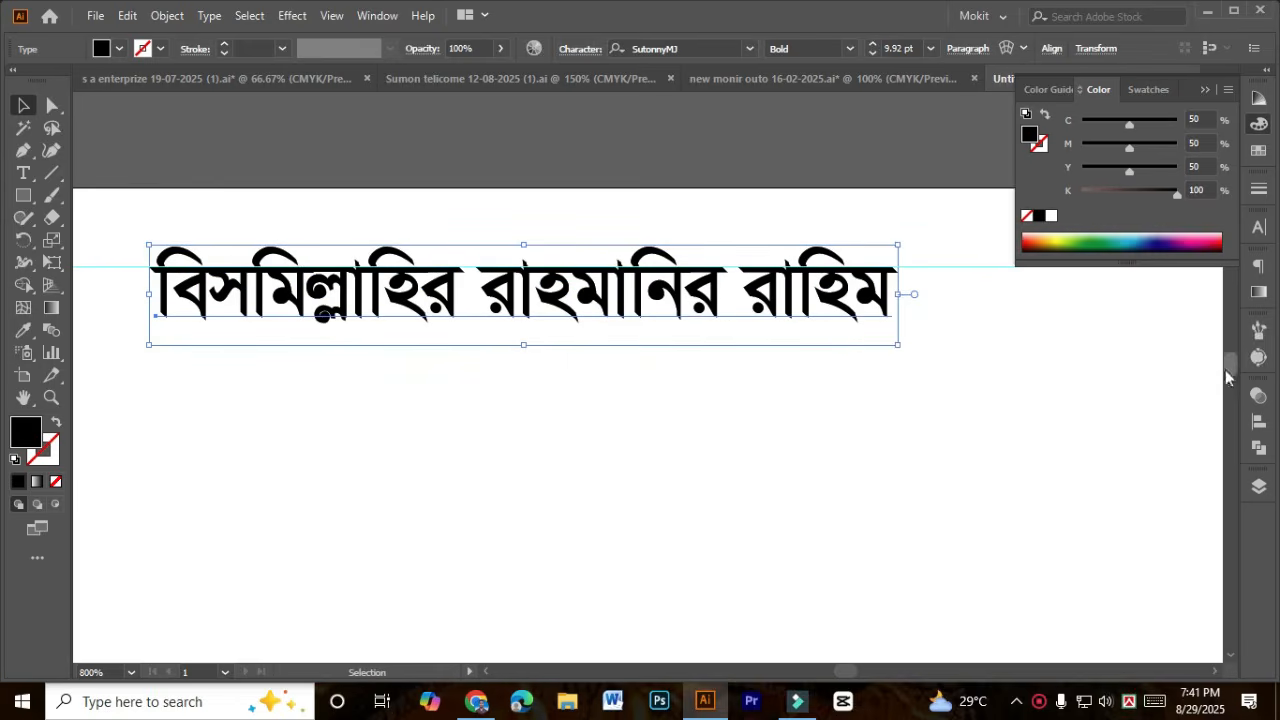
left_click(1257, 418)
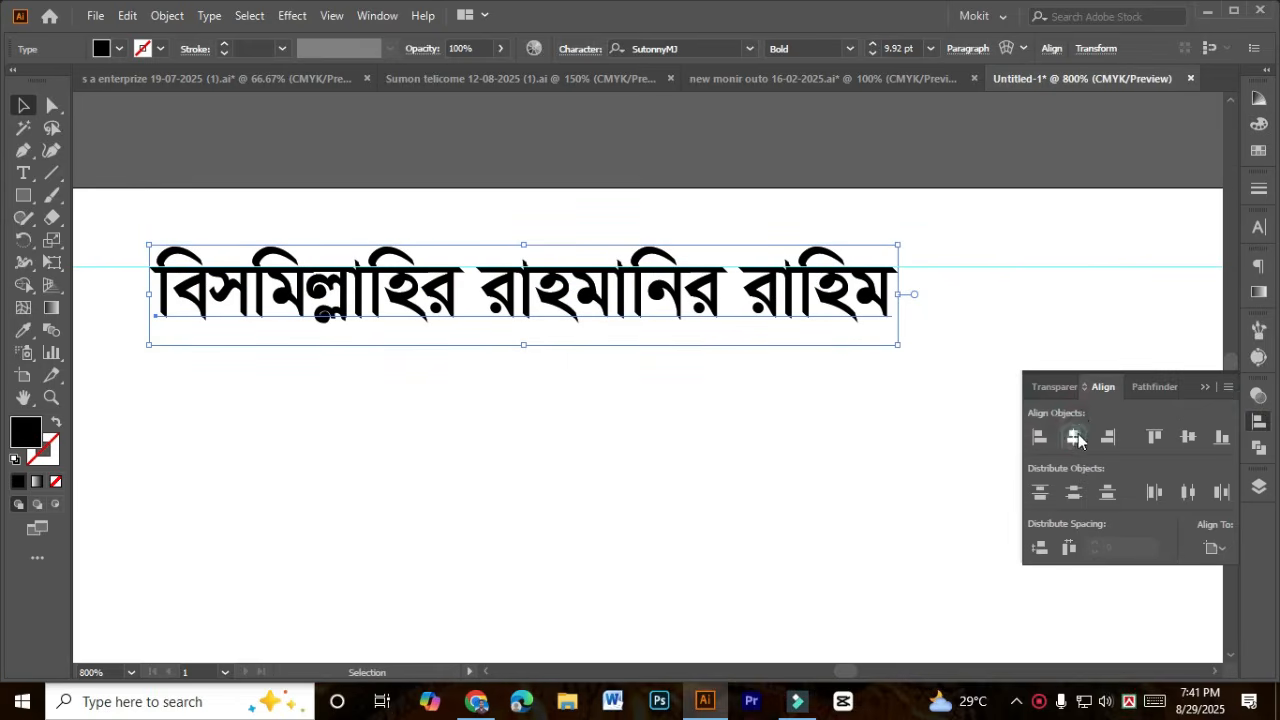
left_click(1075, 433)
left_click(1212, 389)
left_click(715, 549)
scroll(699, 513, "down", 4)
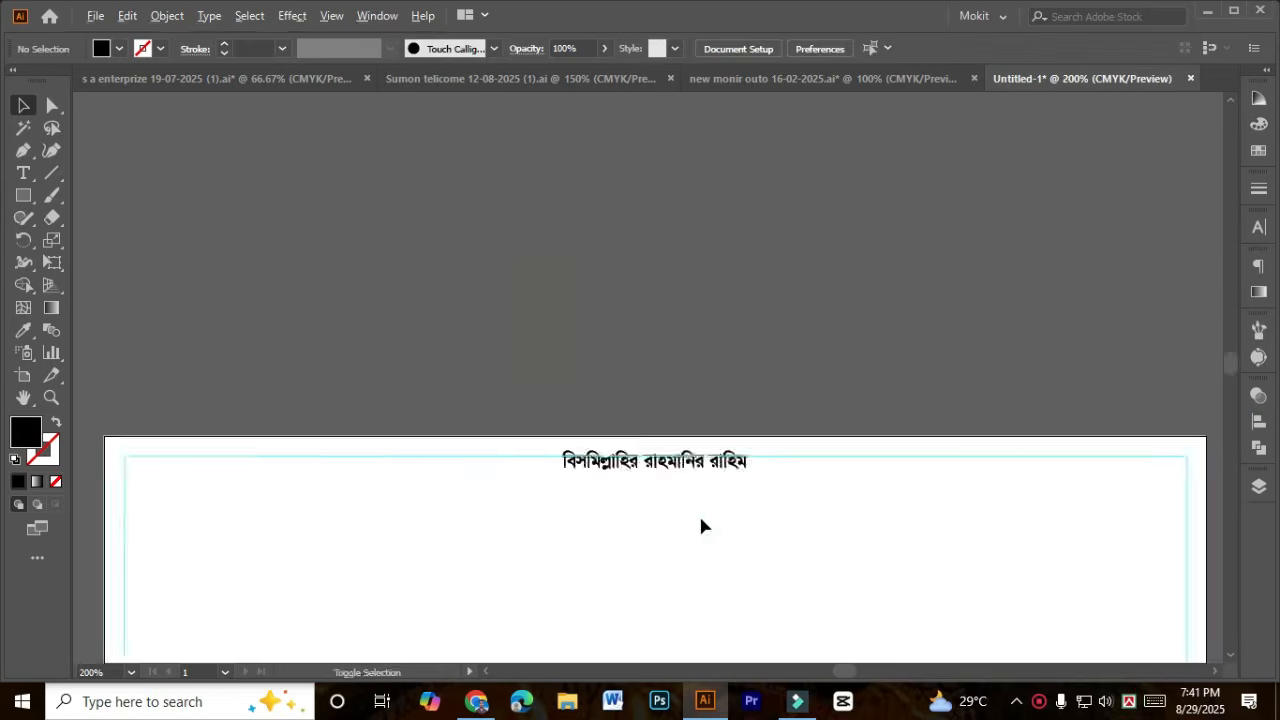
Step: Move the এস এ এন্টারপ্রাইজ title from beside the artboard to just below the invocation line
left_click_drag(766, 518, 755, 332)
scroll(683, 370, "down", 2)
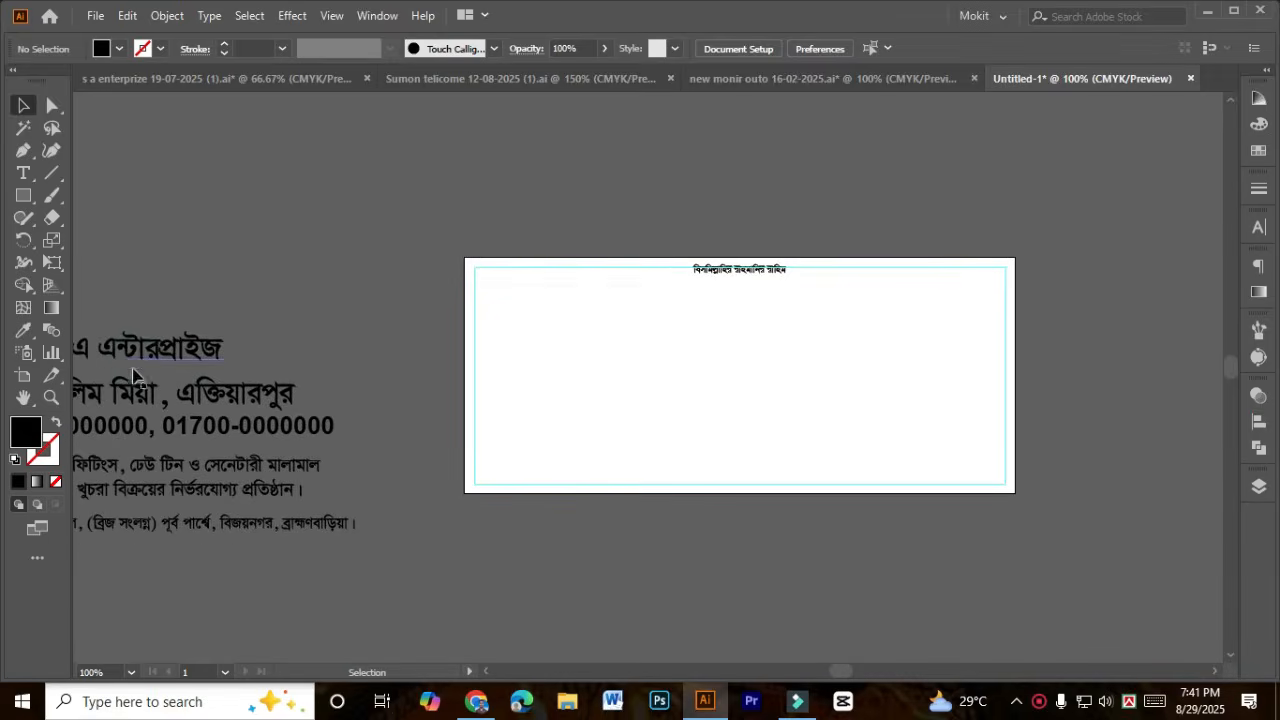
left_click_drag(138, 368, 662, 298)
scroll(757, 332, "up", 1)
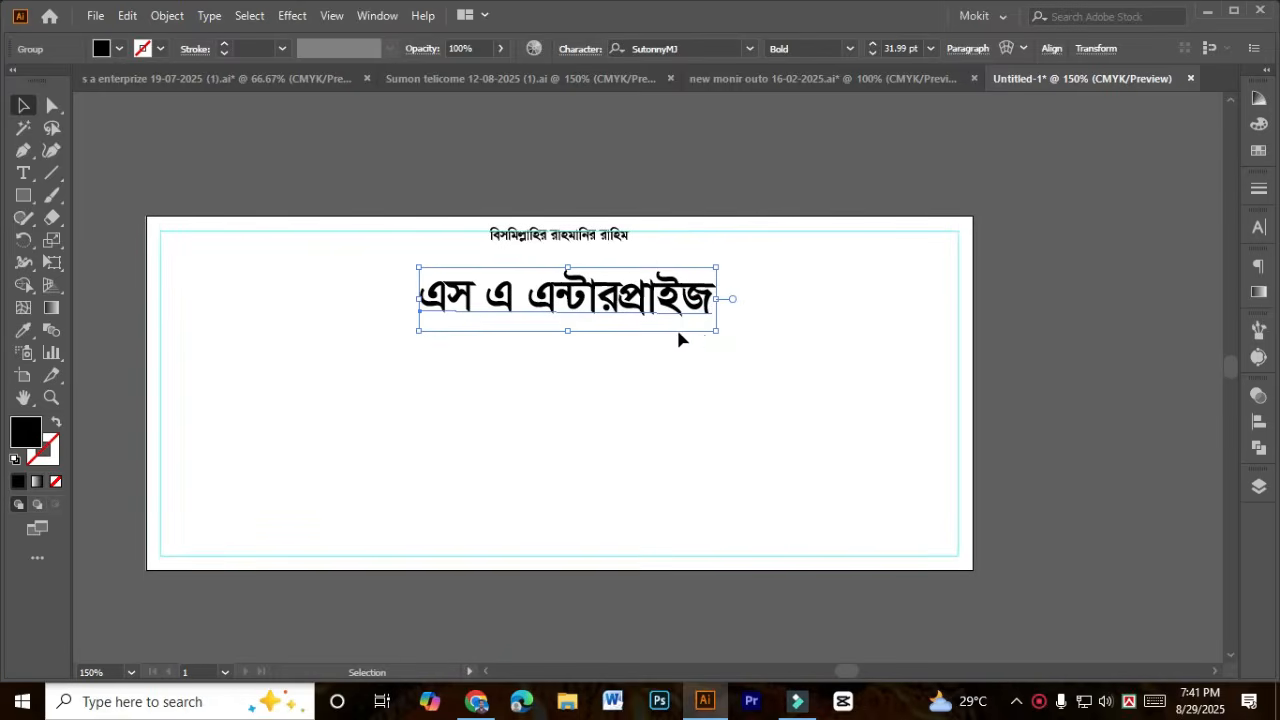
Step: Browse the Li fonts for the এস এ এন্টারপ্রাইজ title and apply Li Shobuj Nolua ANSI V2 Regular
left_click(1254, 154)
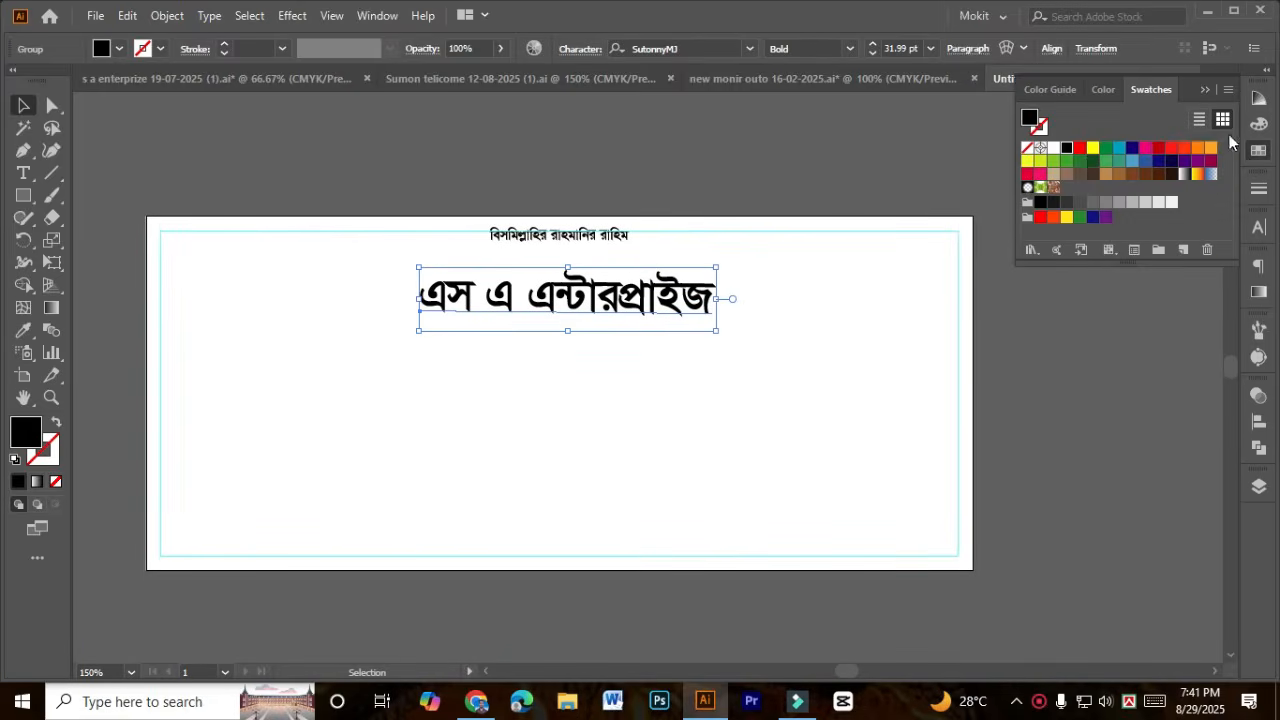
left_click(1259, 123)
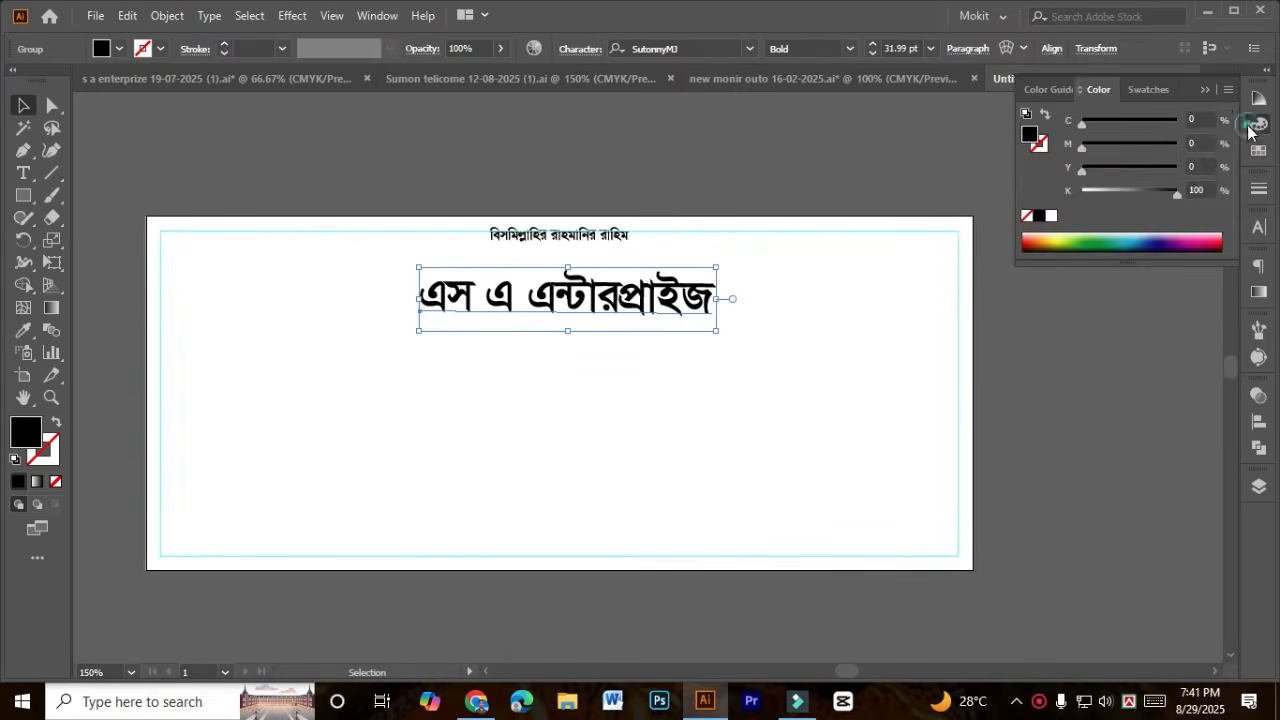
left_click(1259, 228)
left_click(1154, 249)
key("BackSpace")
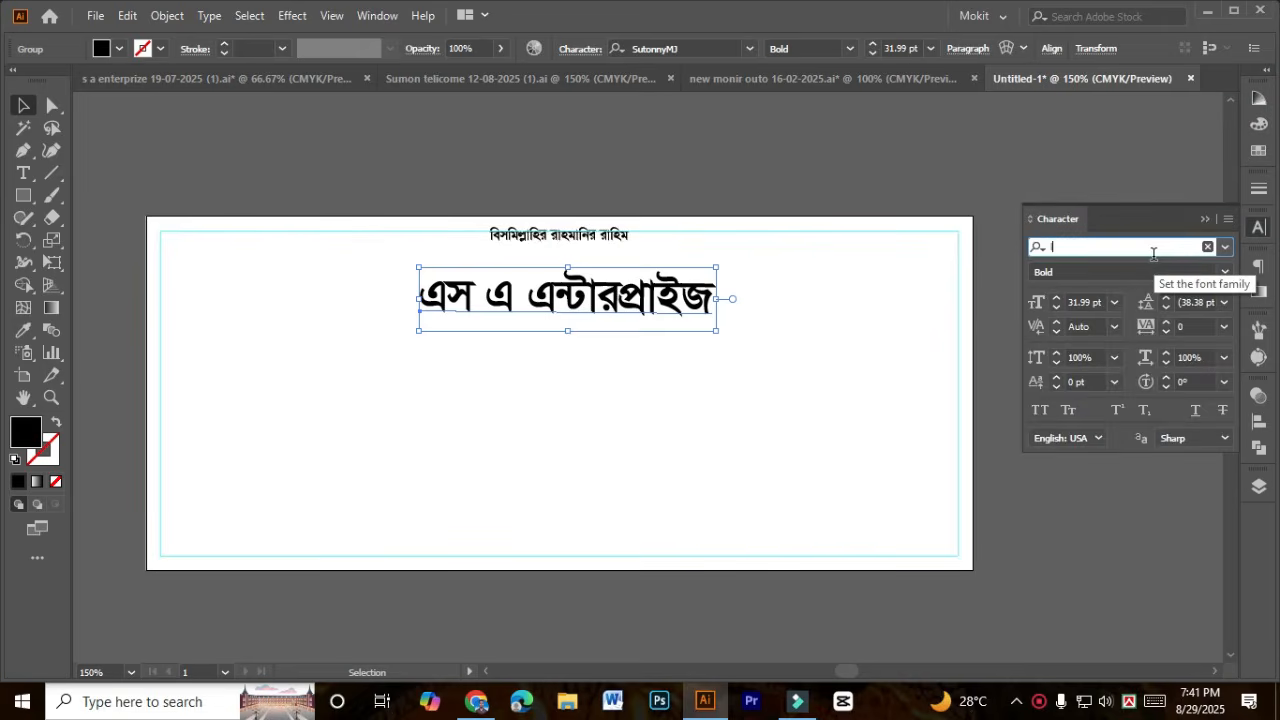
type("li")
key("Down")
key("Down")
key("Down")
key("Down")
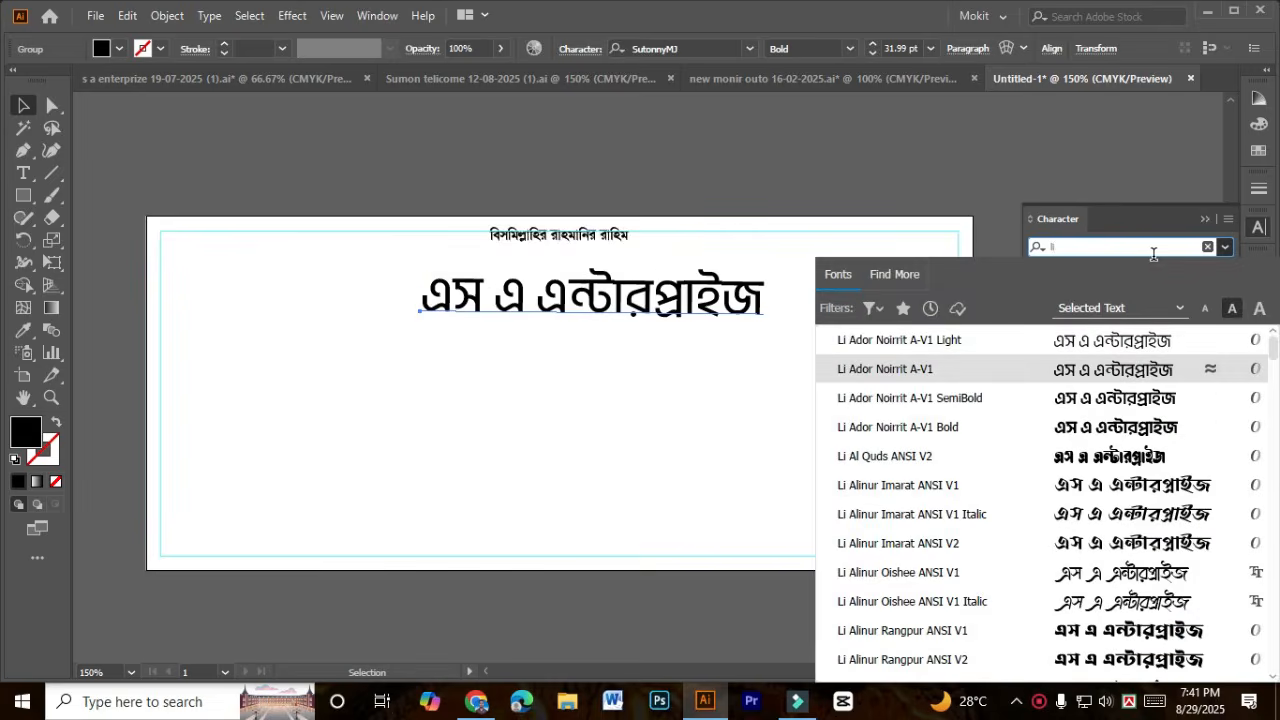
key("Down")
key("Down")
key("Down")
key("Down")
key("Down")
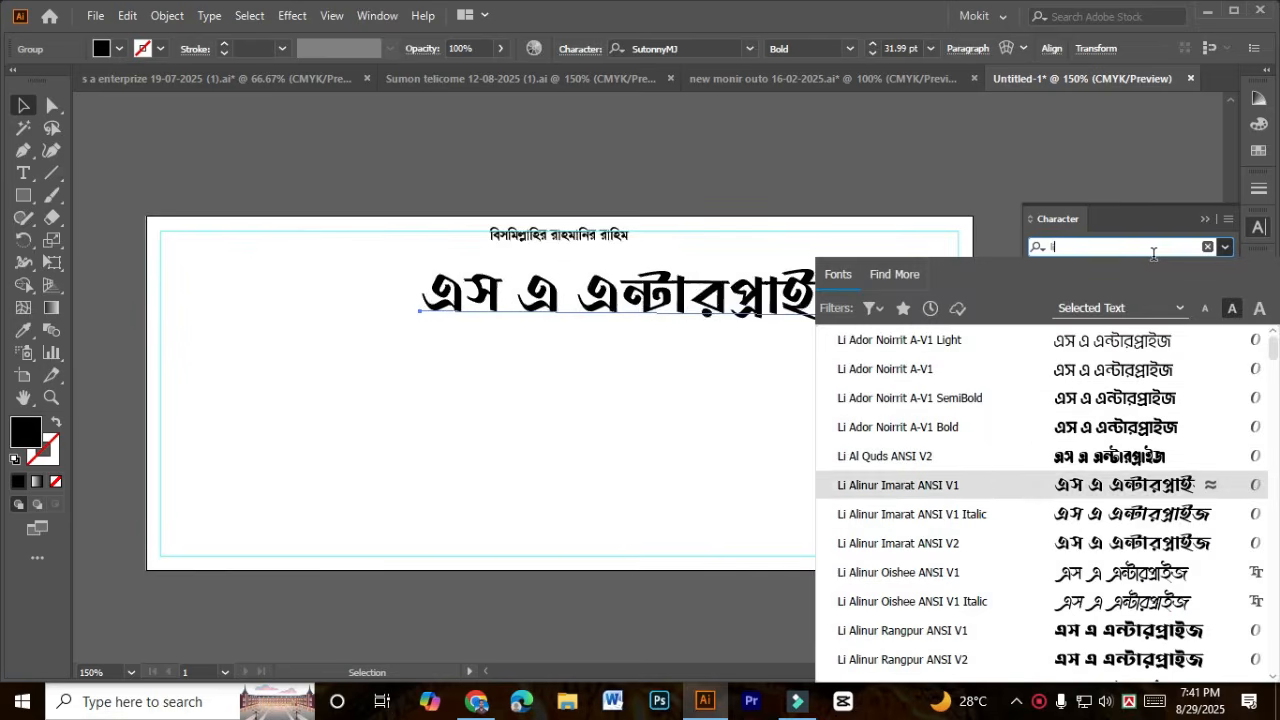
key("Down")
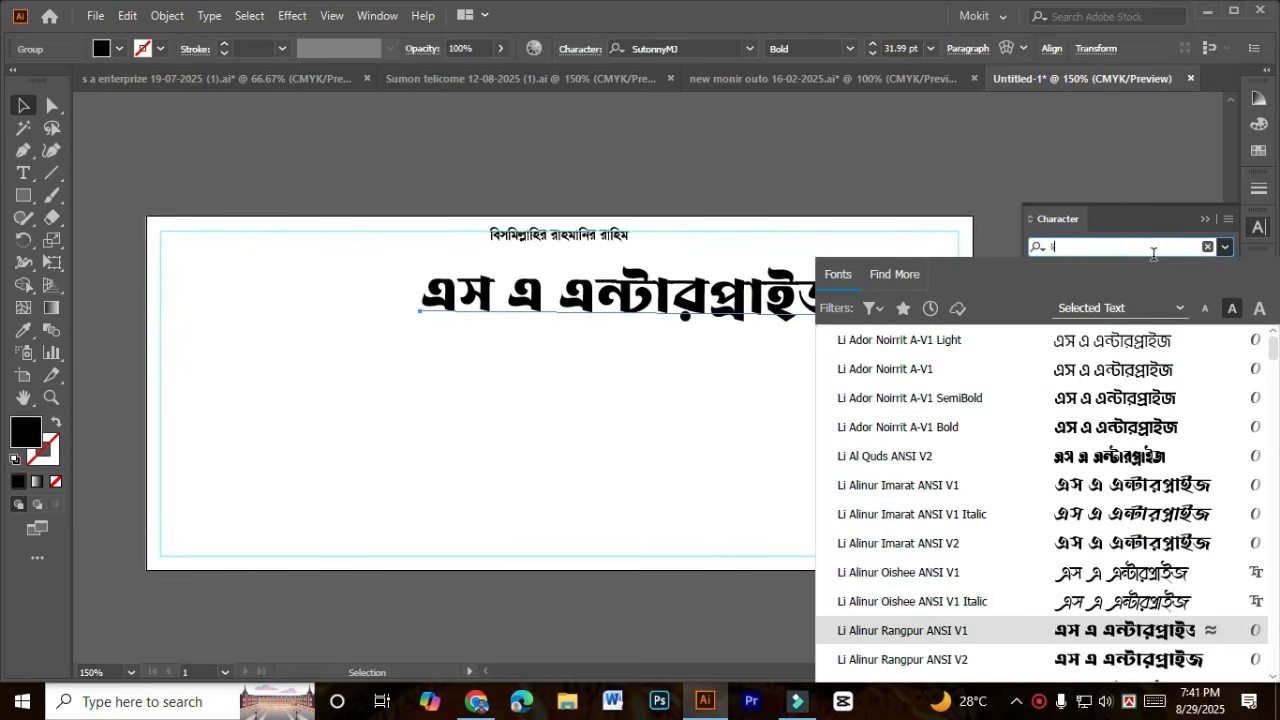
key("Down")
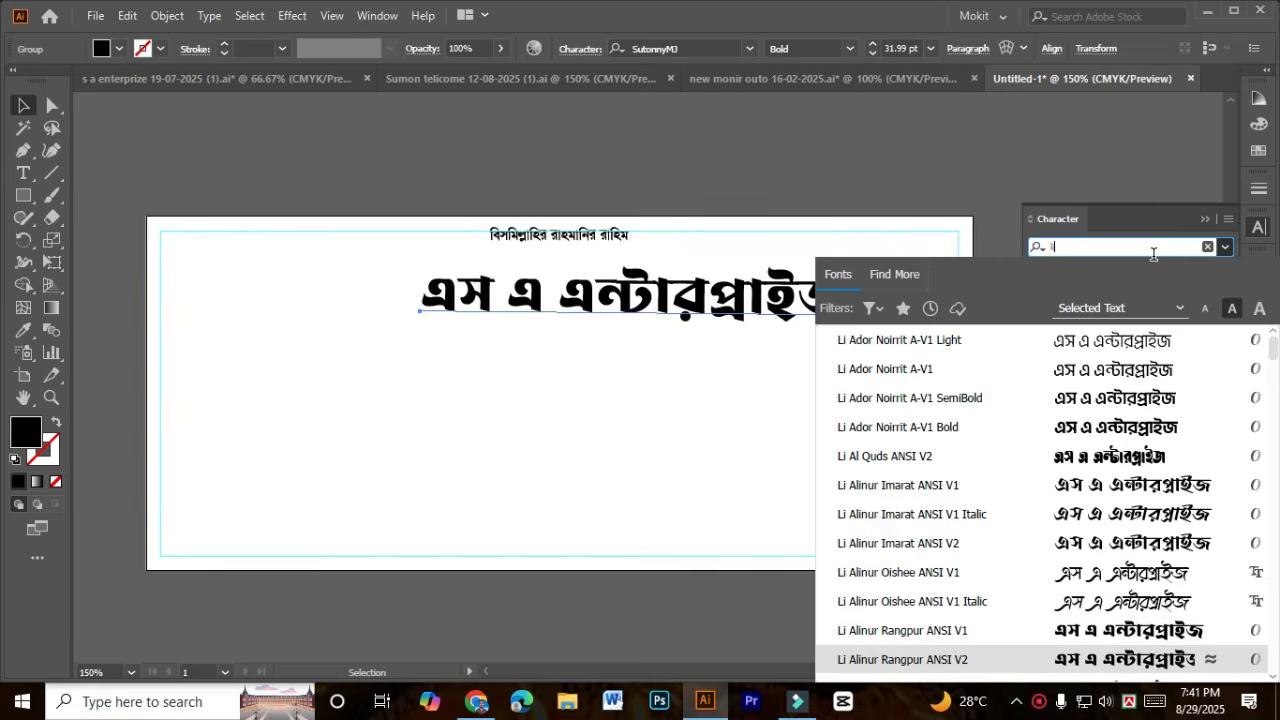
key("Down")
key("Down")
key("Down")
key("Down")
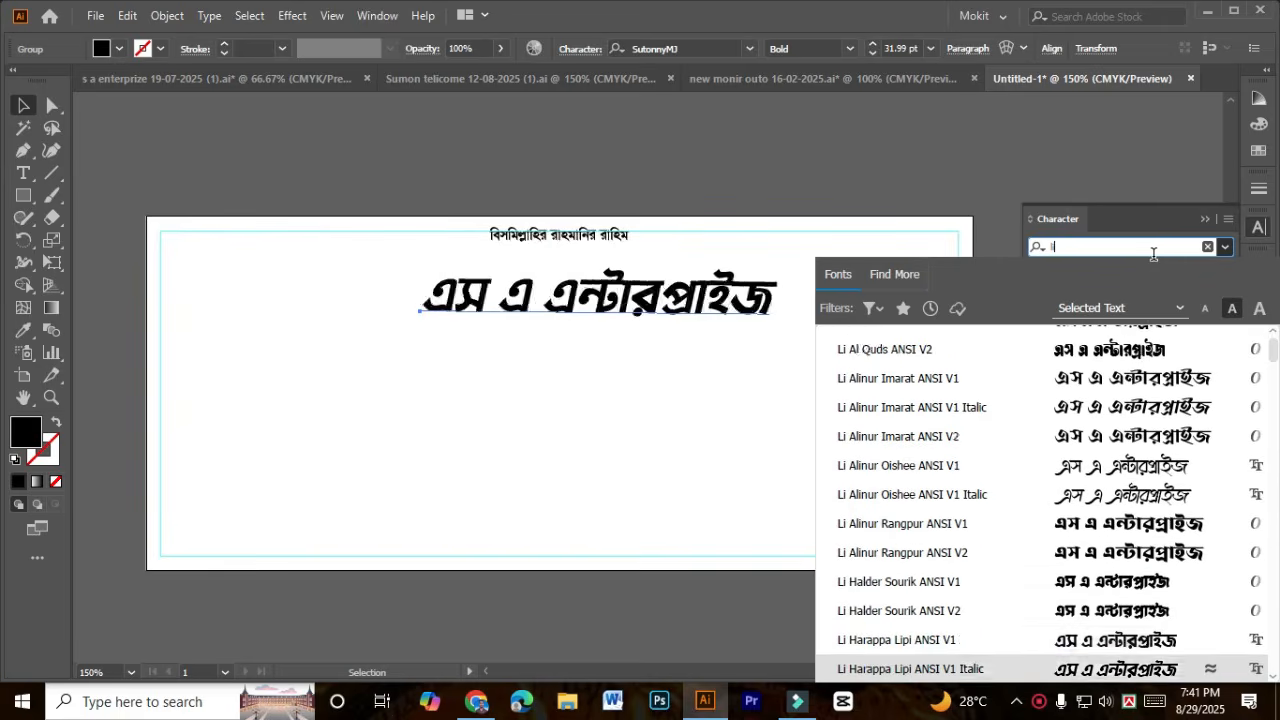
key("Down")
key("Down")
key("Down")
key("Down")
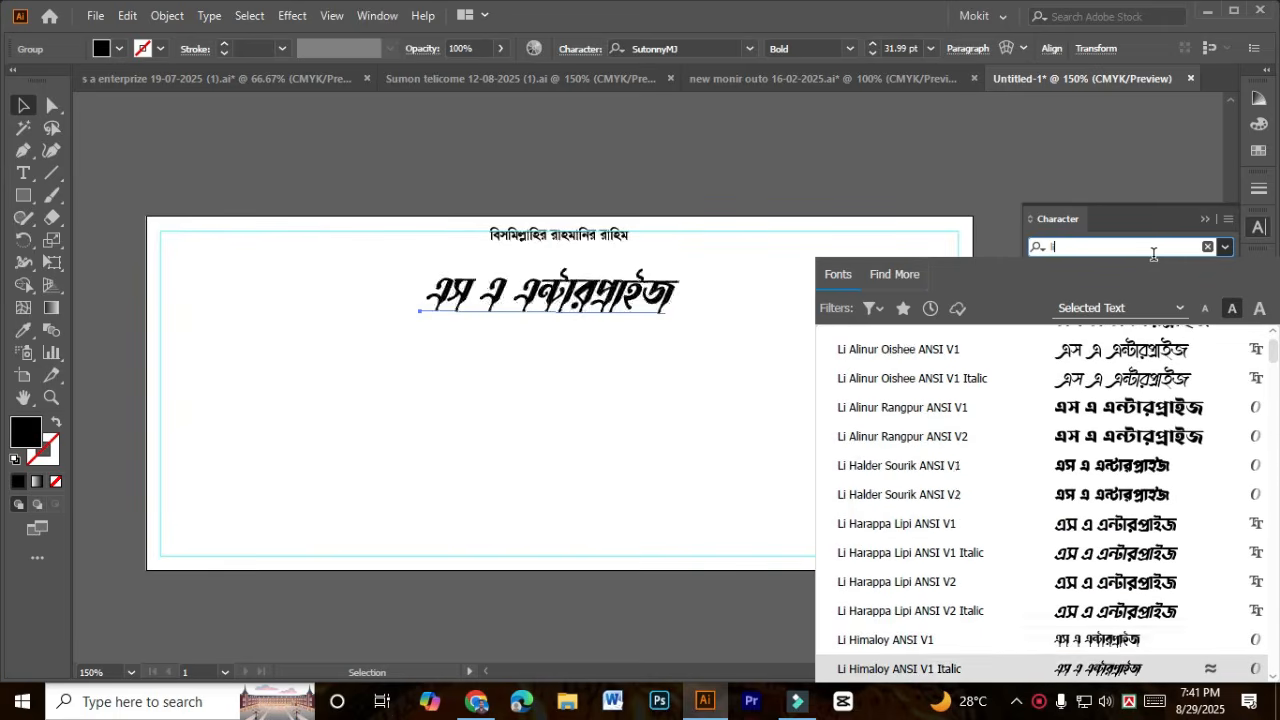
key("Down")
key("Down")
key("Down")
key("Down")
key("Down")
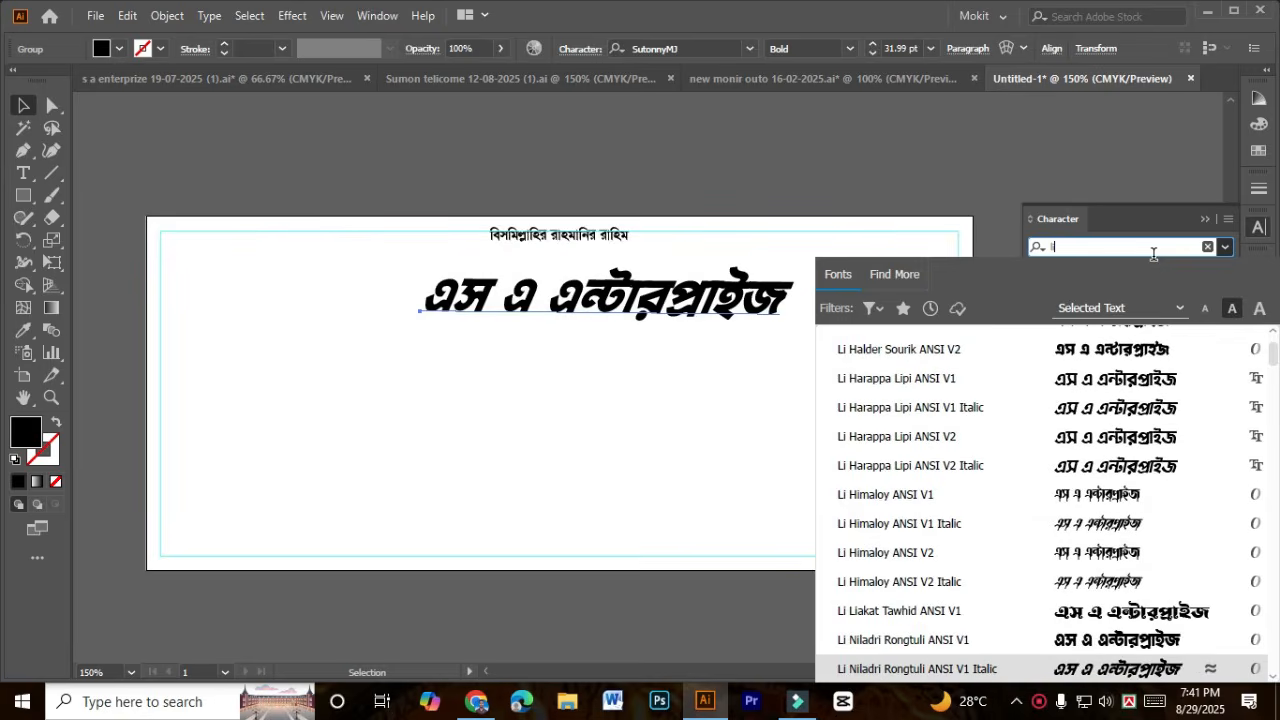
key("Down")
key("Down")
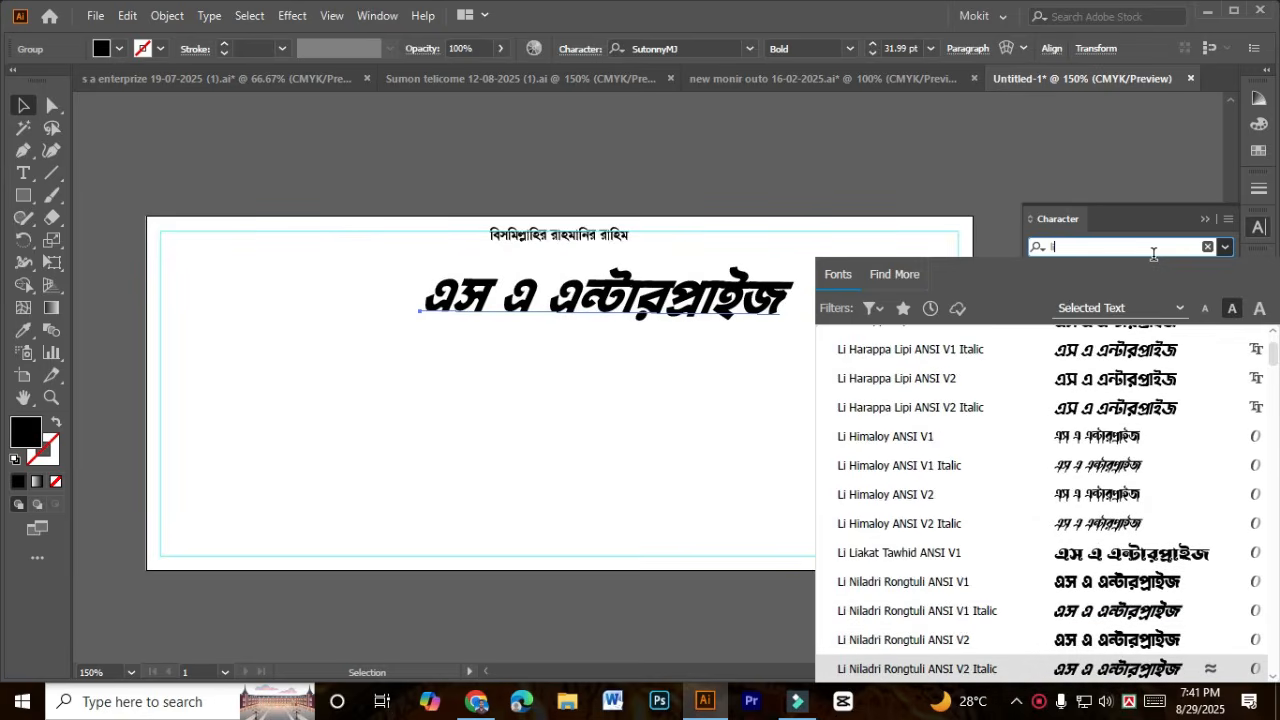
key("Down")
key("Down")
key("Down")
key("Down")
key("Down")
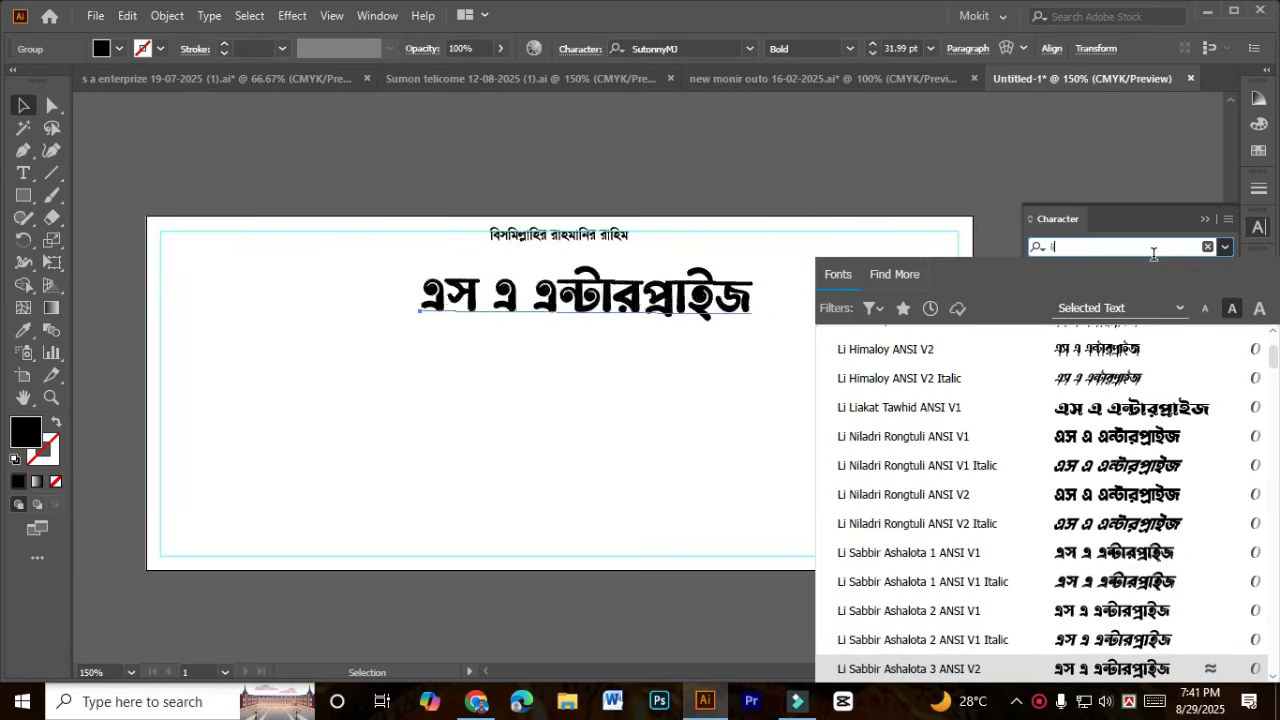
key("Down")
key("Down")
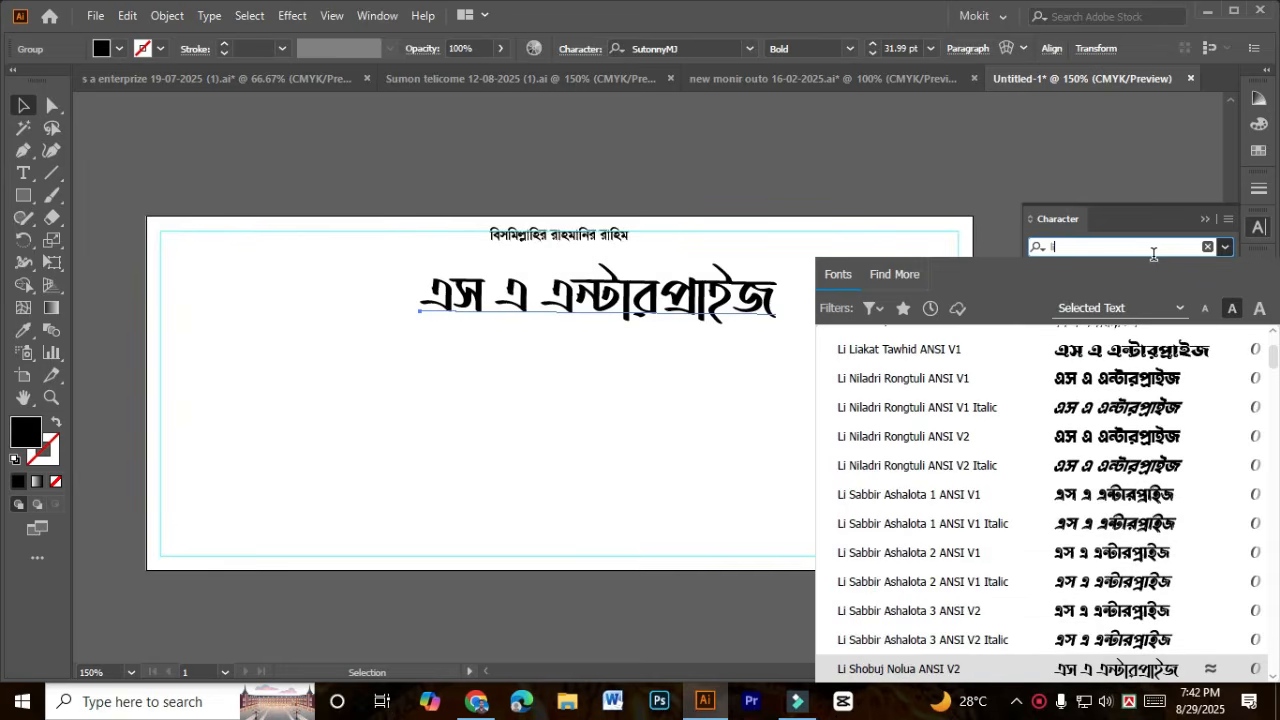
key("Down")
key("Down")
key("Down")
key("Down")
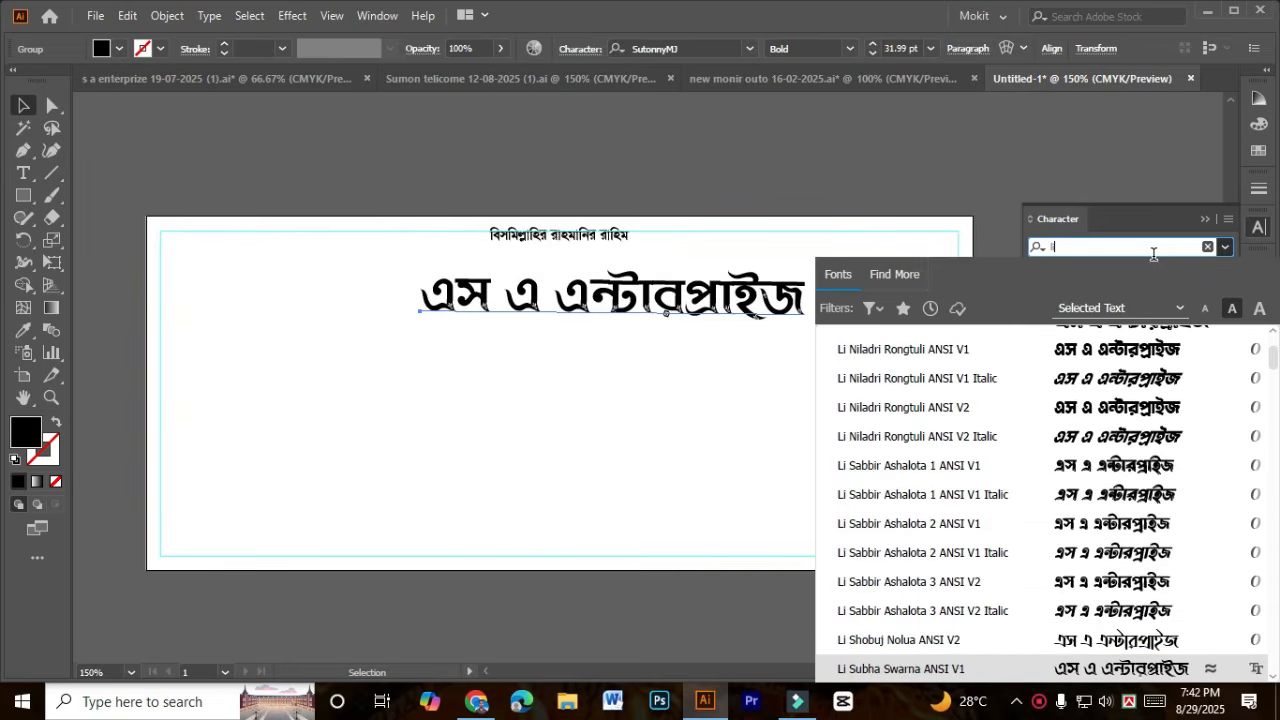
key("Down")
key("Down")
key("Down")
key("Down")
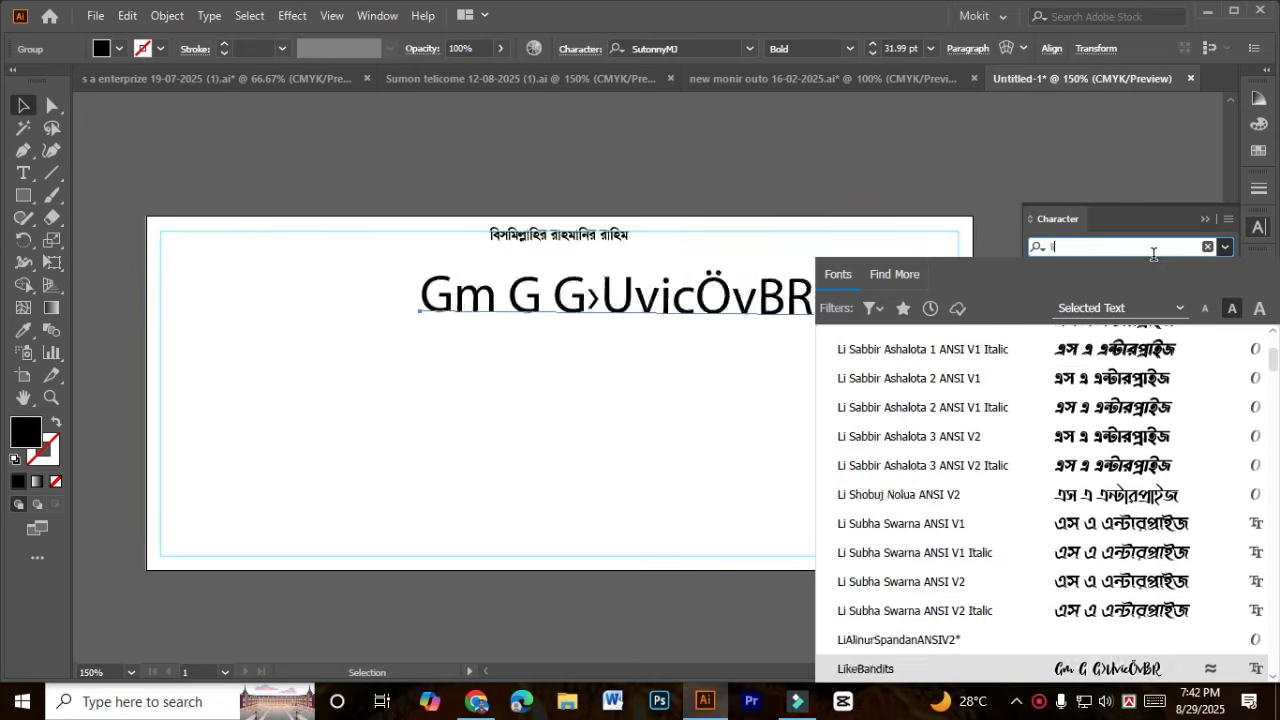
key("Up")
key("Down")
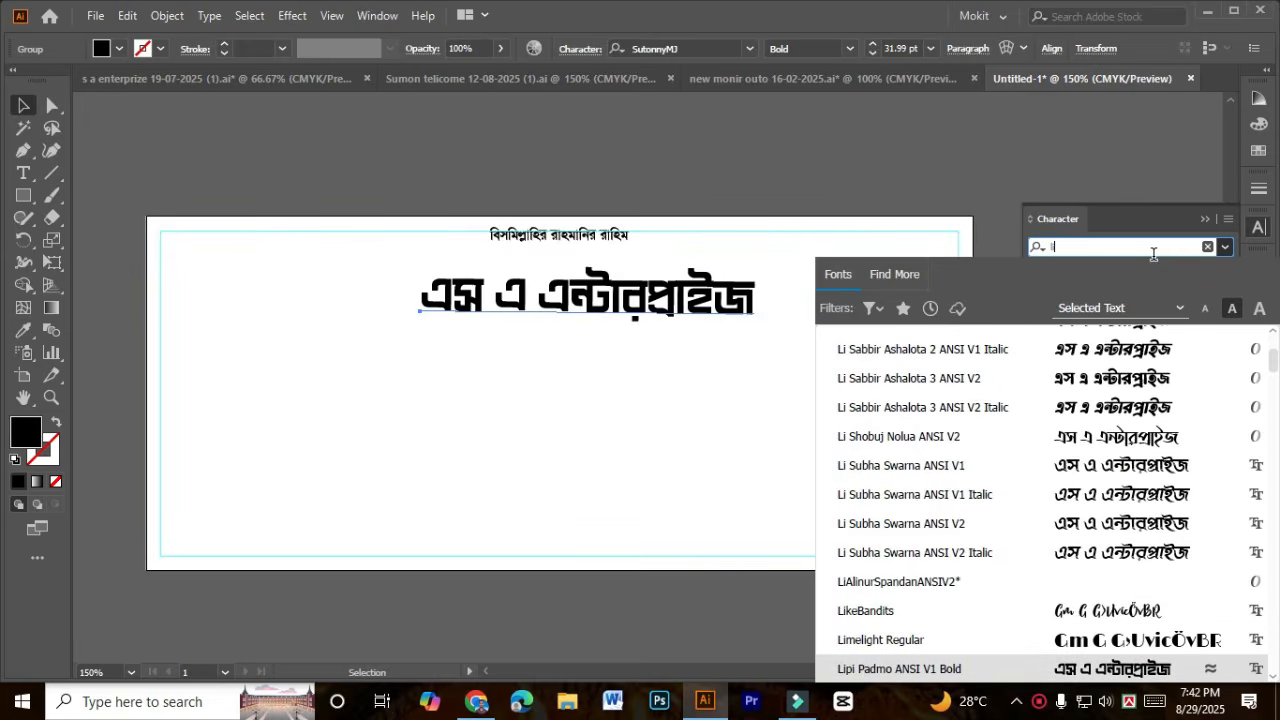
key("Up")
key("Up")
key("Up")
key("Up")
key("Up")
key("Up")
key("Up")
key("Up")
key("Up")
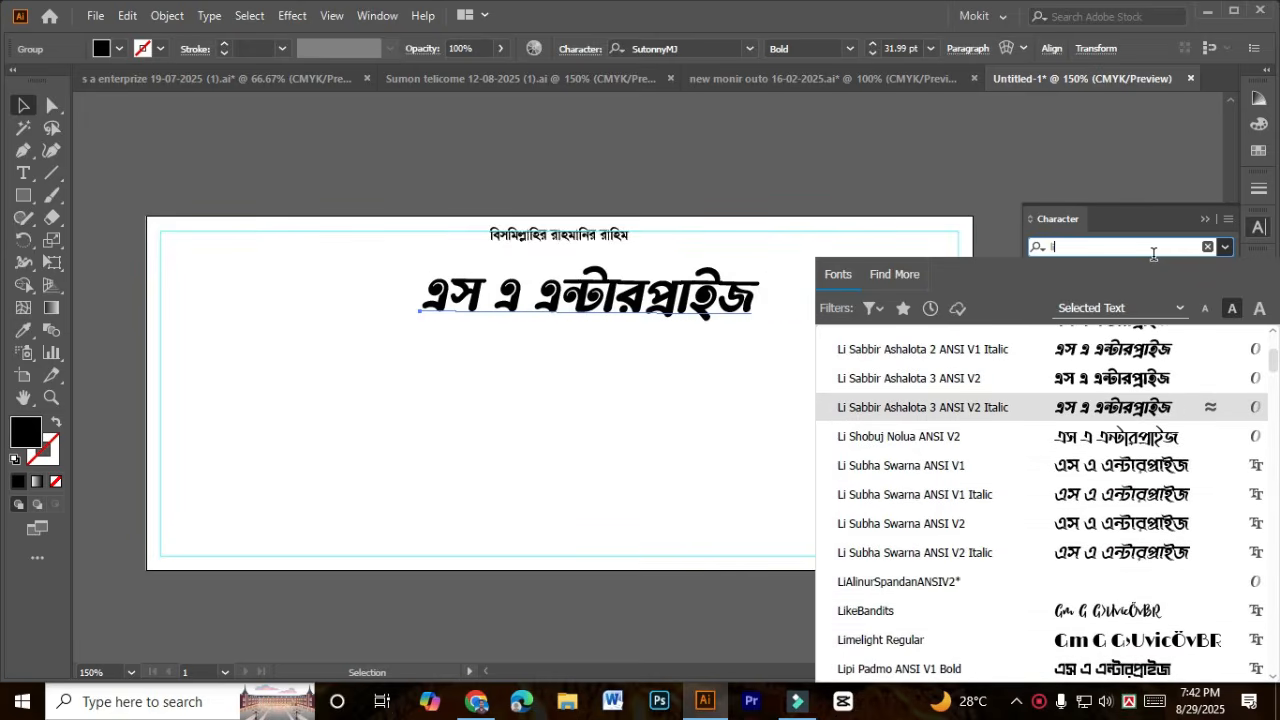
key("Down")
key("Return")
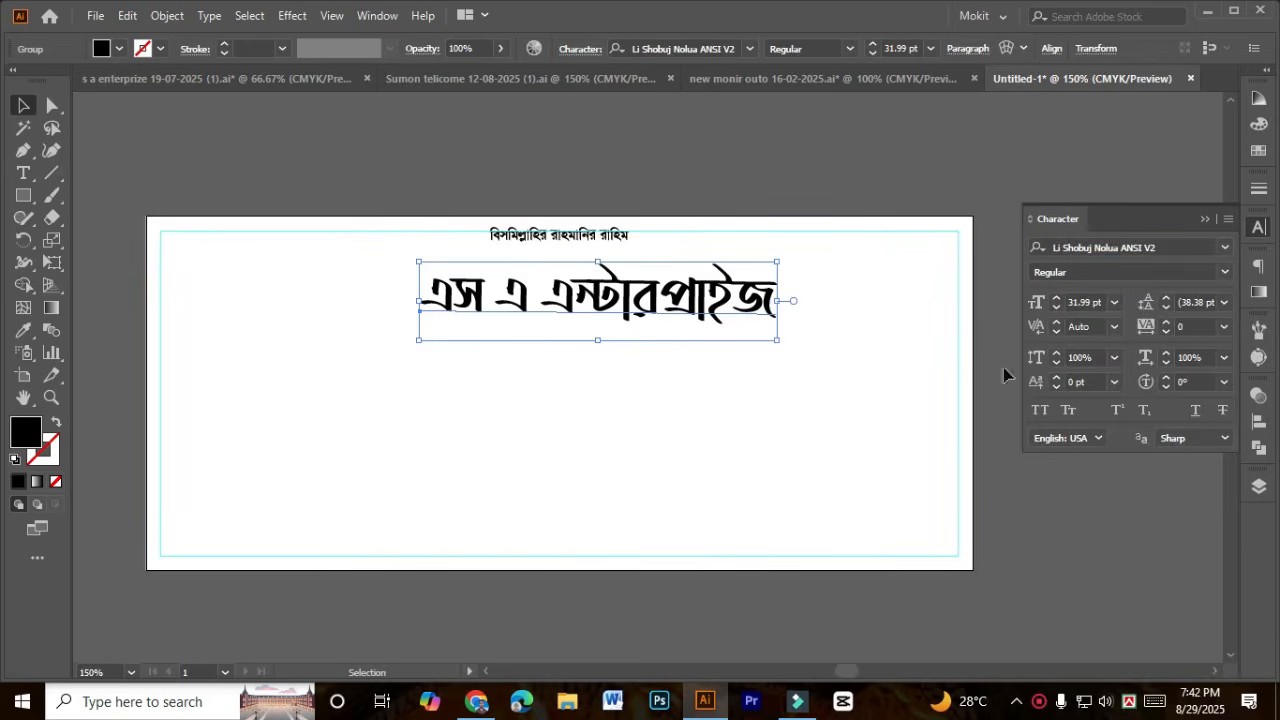
Step: Stretch the এস এ এন্টারপ্রাইজ title across nearly the full width between the side guides, at 49.07 pt with 143.81% horizontal scale
left_click_drag(781, 301, 955, 306)
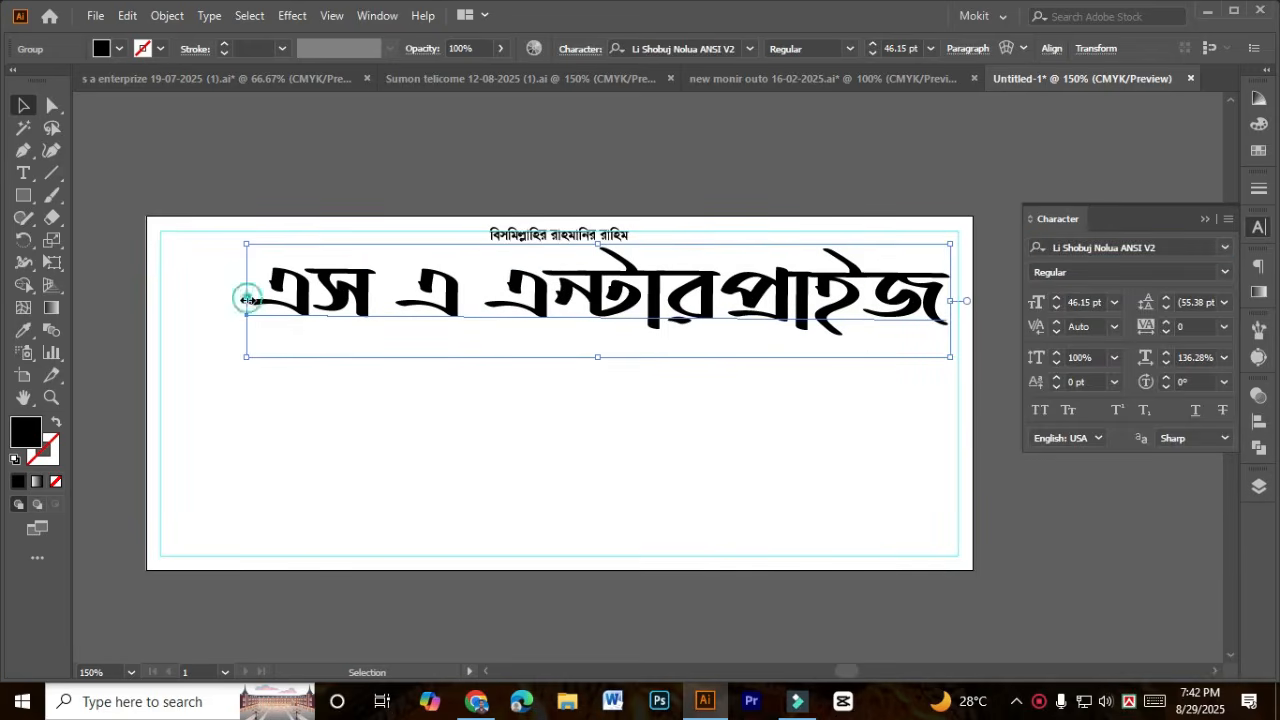
left_click_drag(246, 300, 160, 300)
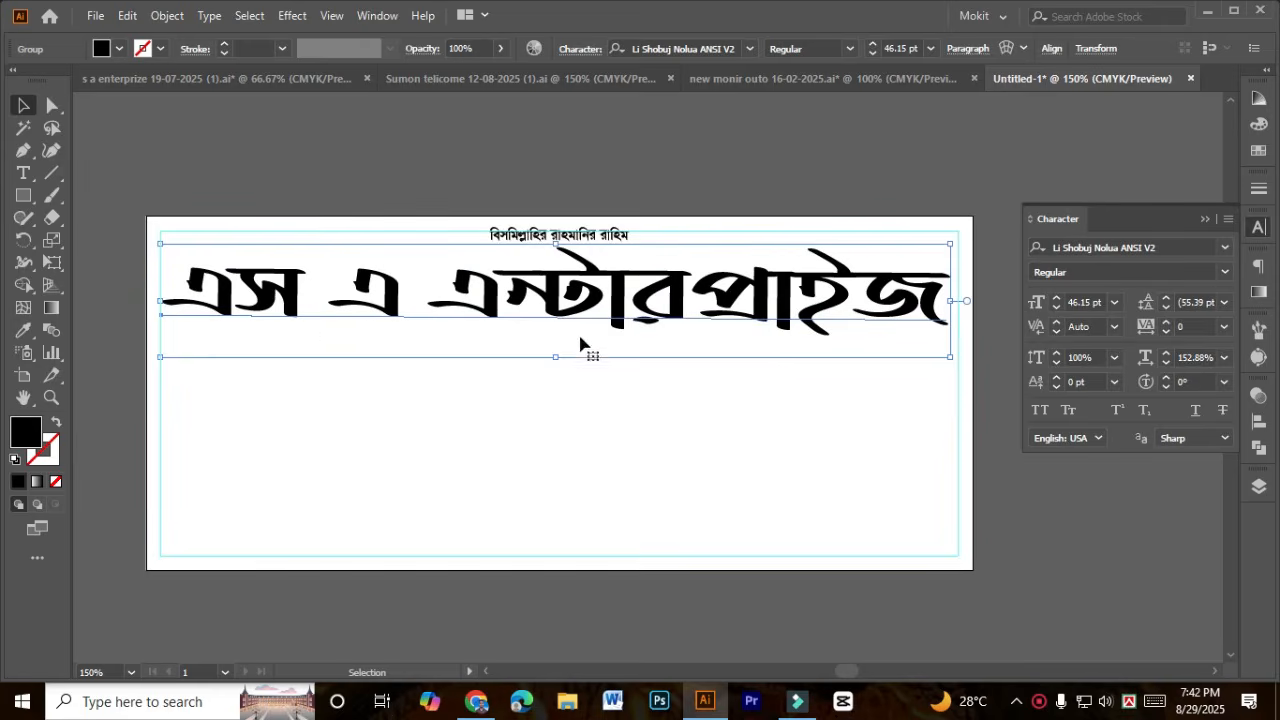
left_click_drag(560, 357, 560, 366)
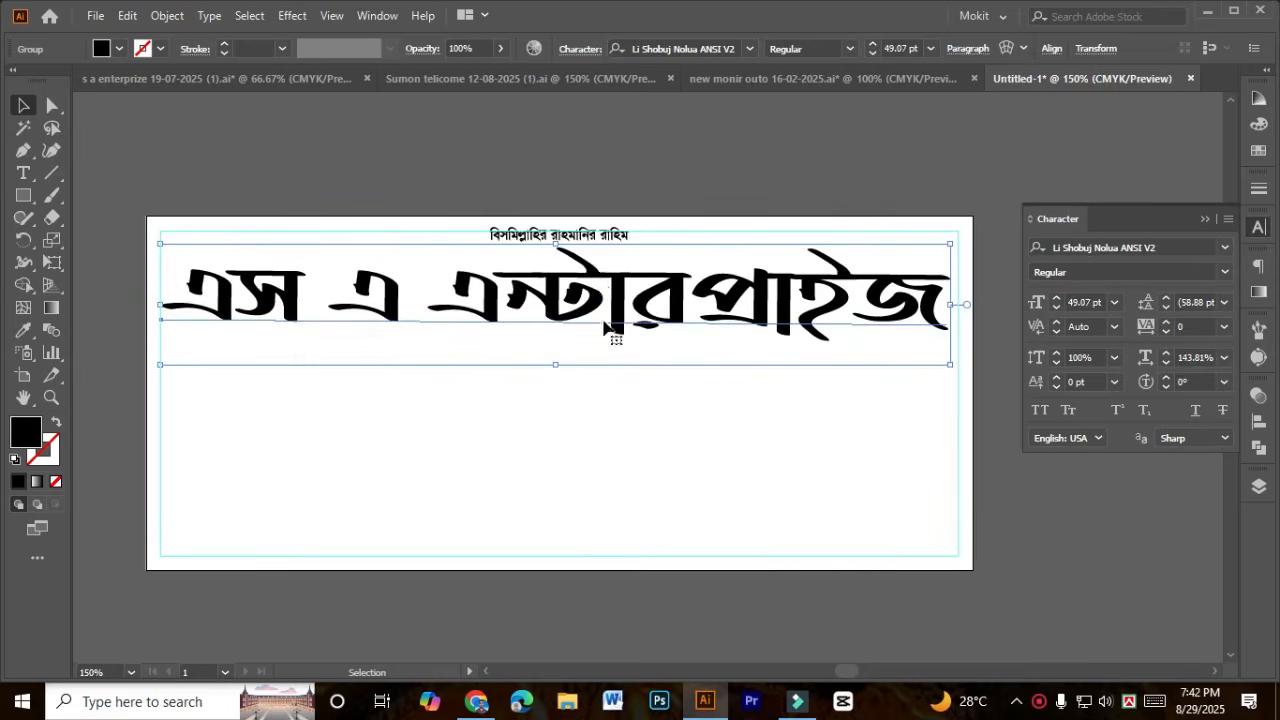
left_click(539, 432)
Step: Nudge the বিসমিল্লাহির রাহমানির রাহিম line slightly upward, across the top margin guide
left_click_drag(629, 243, 537, 367)
scroll(538, 369, "up", 2)
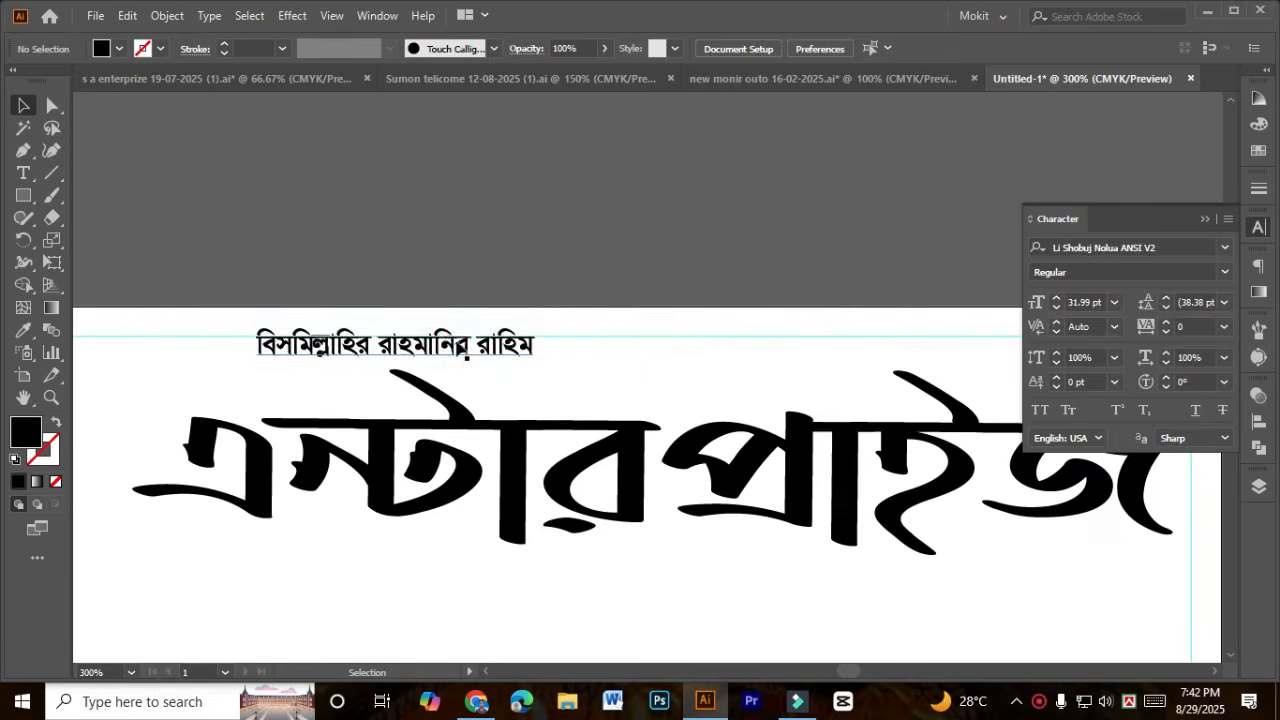
left_click(458, 344)
key("Up")
key("Up")
left_click(394, 278)
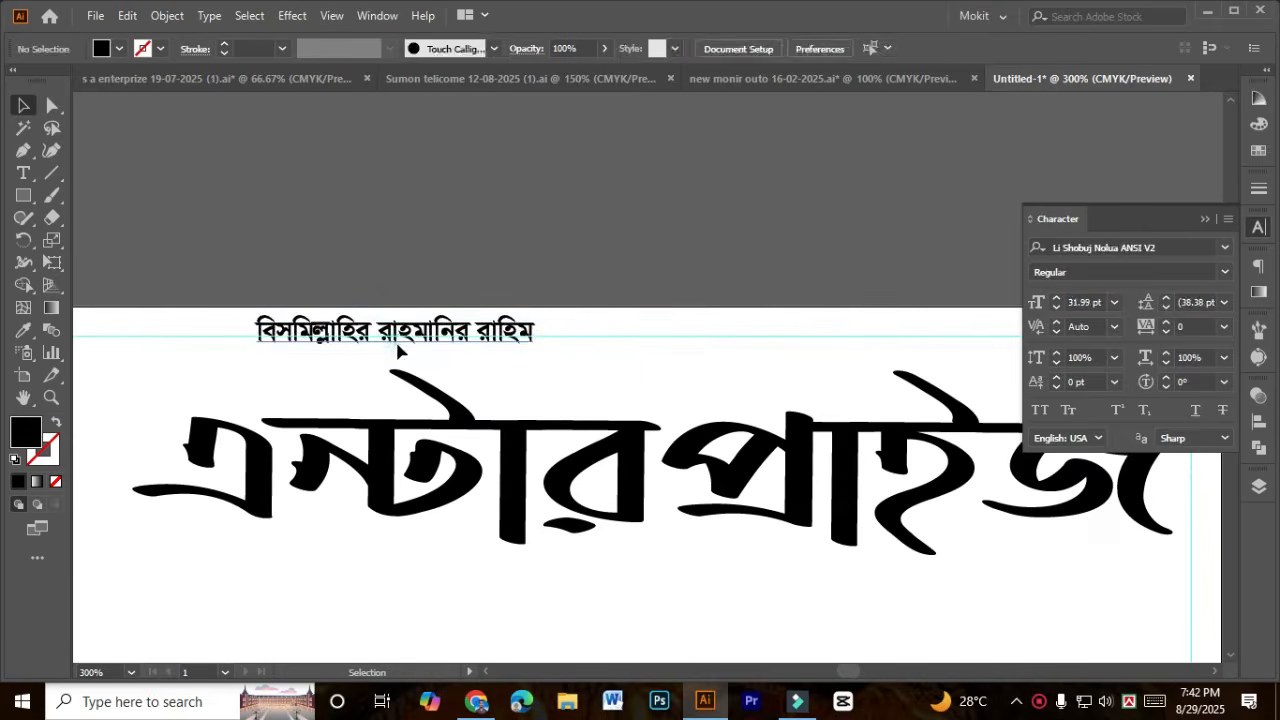
Step: Move the বিসমিল্লাহির রাহমানির রাহিম line left and just below the top guide, above the gap before এন্টারপ্রাইজ in the title
left_click(400, 352)
scroll(568, 339, "up", 1)
scroll(501, 354, "down", 2)
left_click_drag(309, 360, 519, 419)
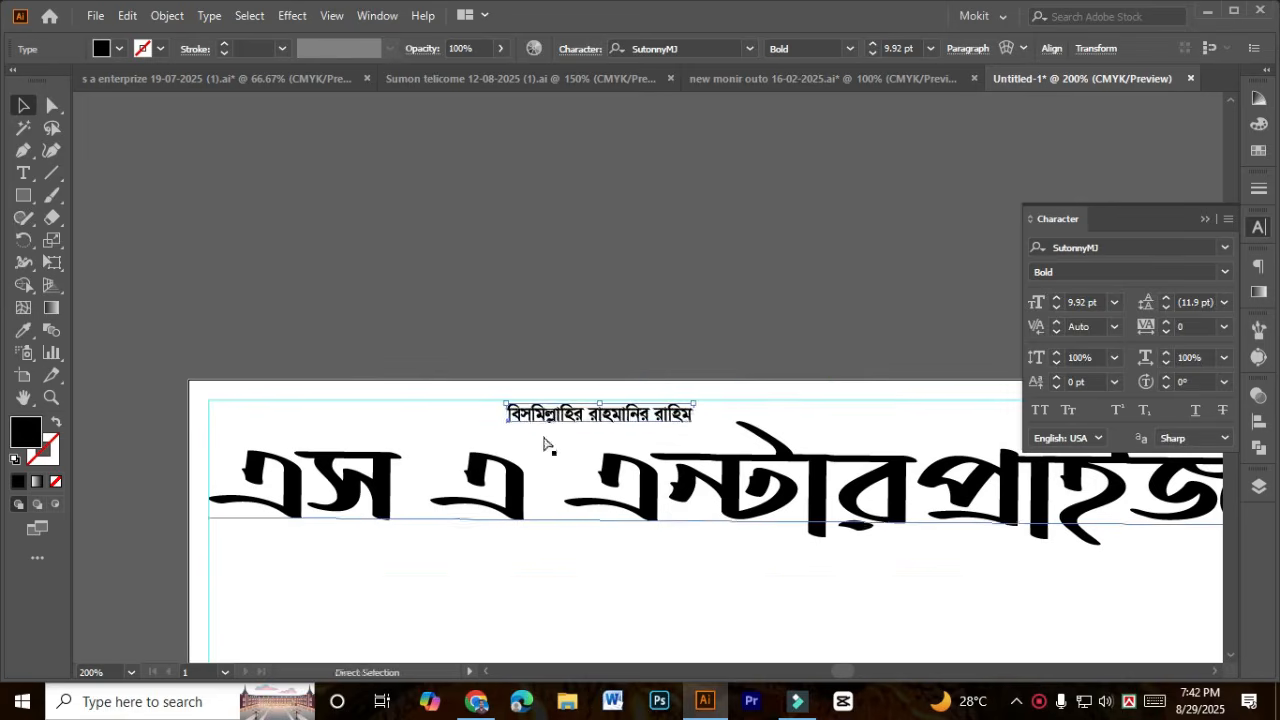
left_click_drag(594, 451, 459, 436)
Step: Nudge the এস এ এন্টারপ্রাইজ title up until its bounding box reaches the top margin guide
left_click(547, 482)
key("Up")
key("Up")
key("Up")
key("Up")
key("Up")
key("Up")
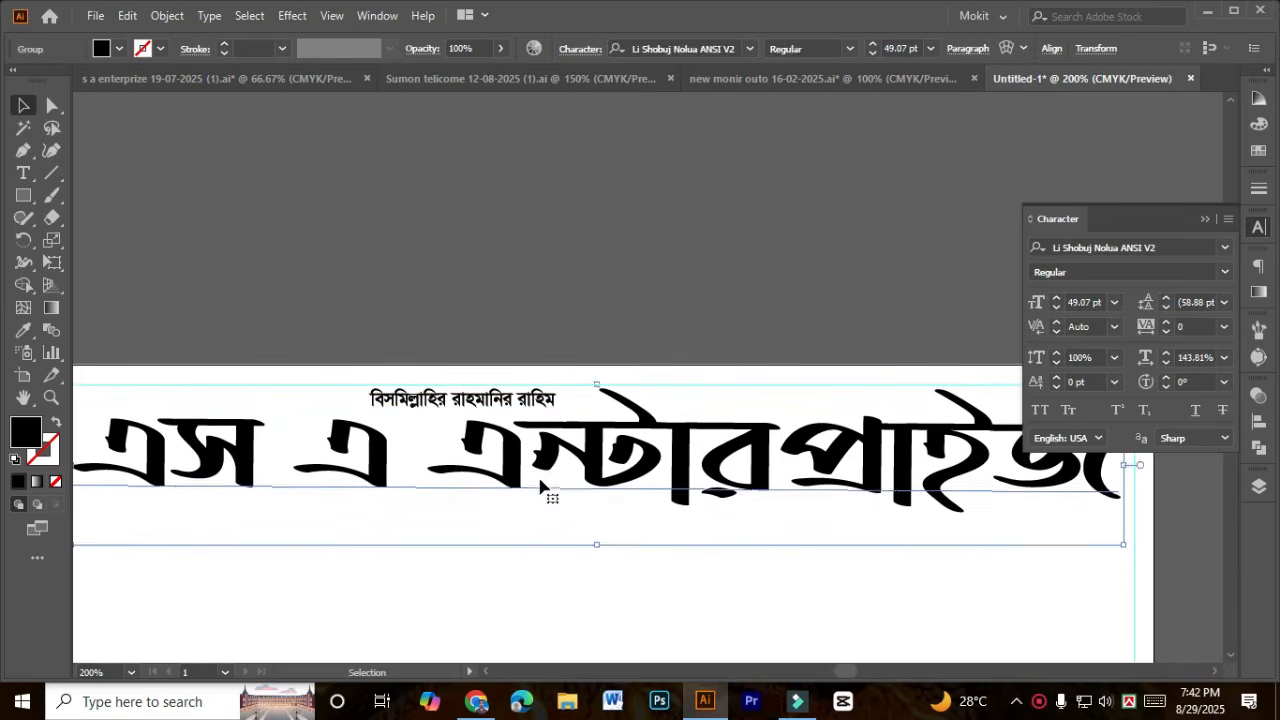
Step: Centre the এস এ এন্টারপ্রাইজ title horizontally on the artboard
left_click(511, 545)
left_click(561, 473)
scroll(542, 500, "down", 1)
left_click_drag(676, 517, 578, 480)
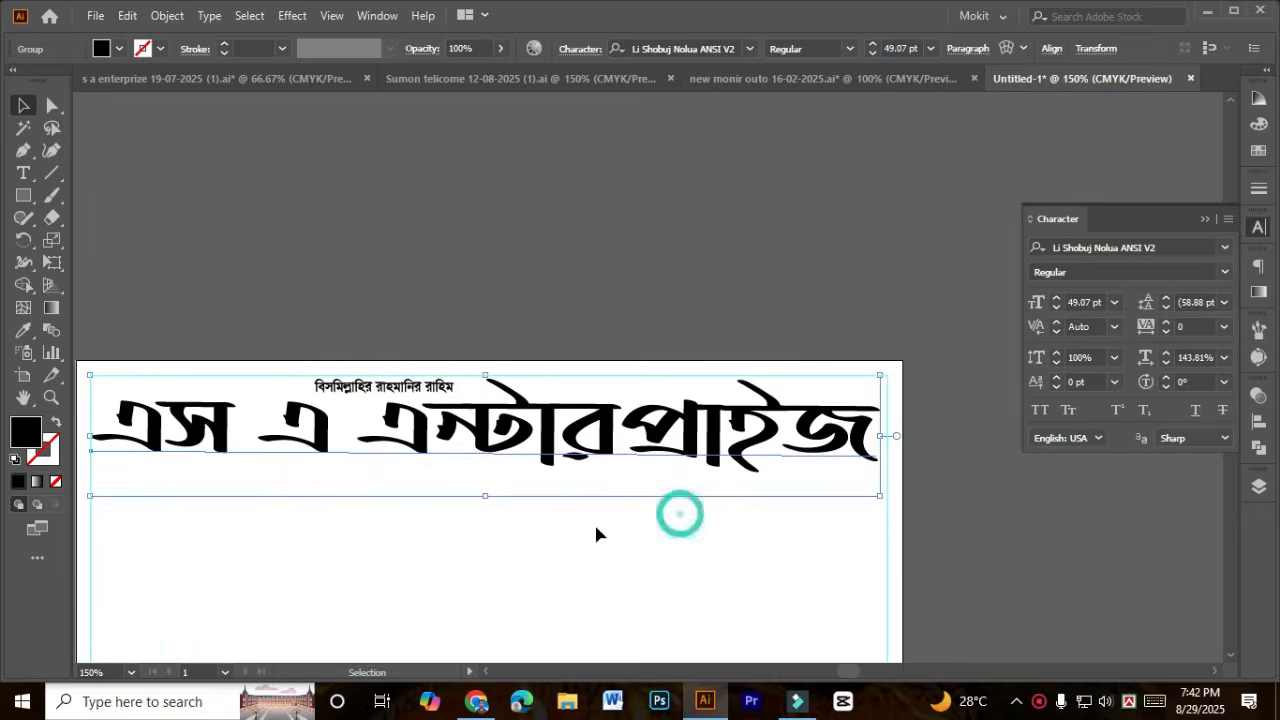
left_click_drag(515, 537, 500, 411)
left_click(574, 500)
scroll(533, 412, "down", 1)
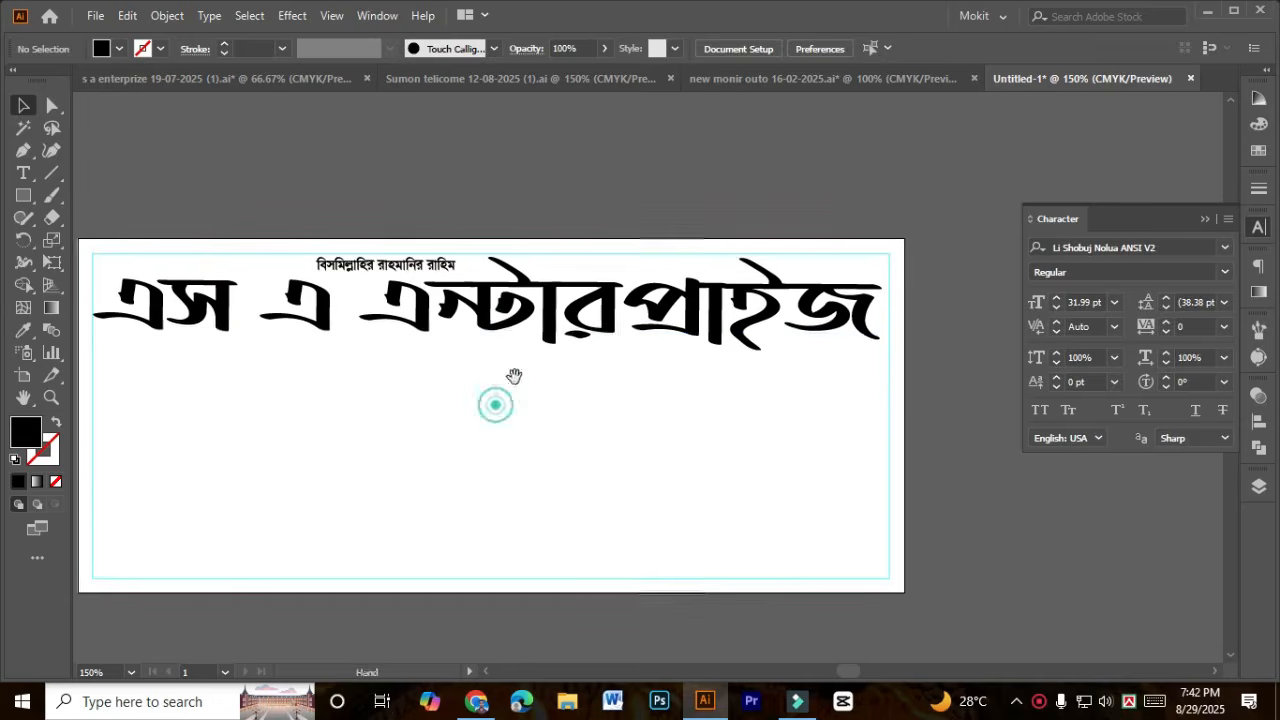
left_click(495, 312)
left_click(1259, 420)
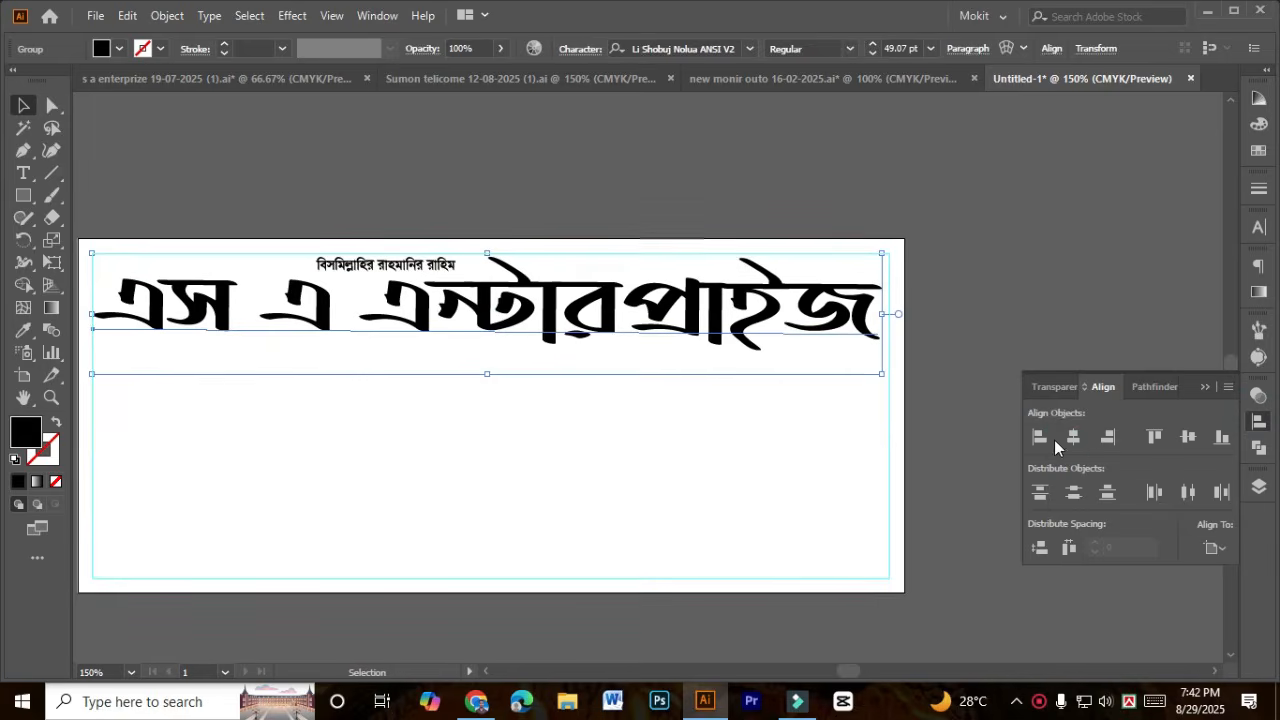
left_click(1073, 437)
left_click(1206, 385)
left_click(1164, 411)
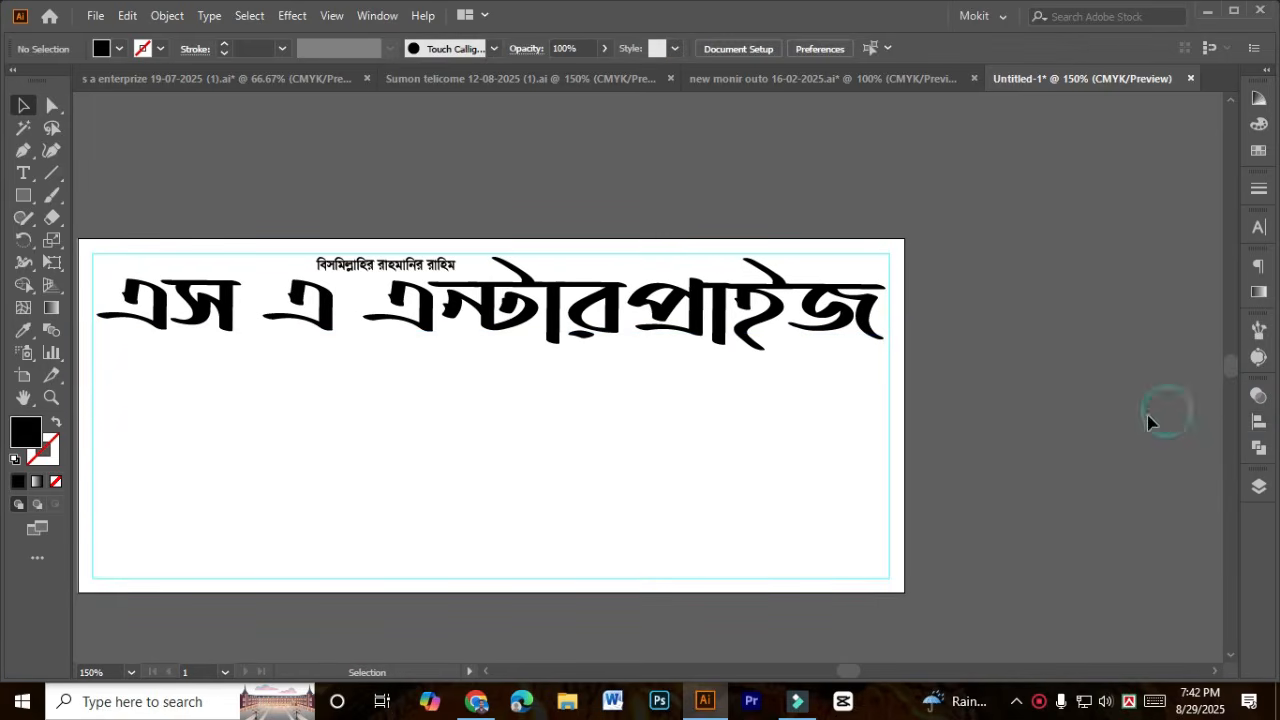
Step: Draw a full-width rectangle over the top third of the artboard, covering the title area, and fill it dark blue
left_click(23, 196)
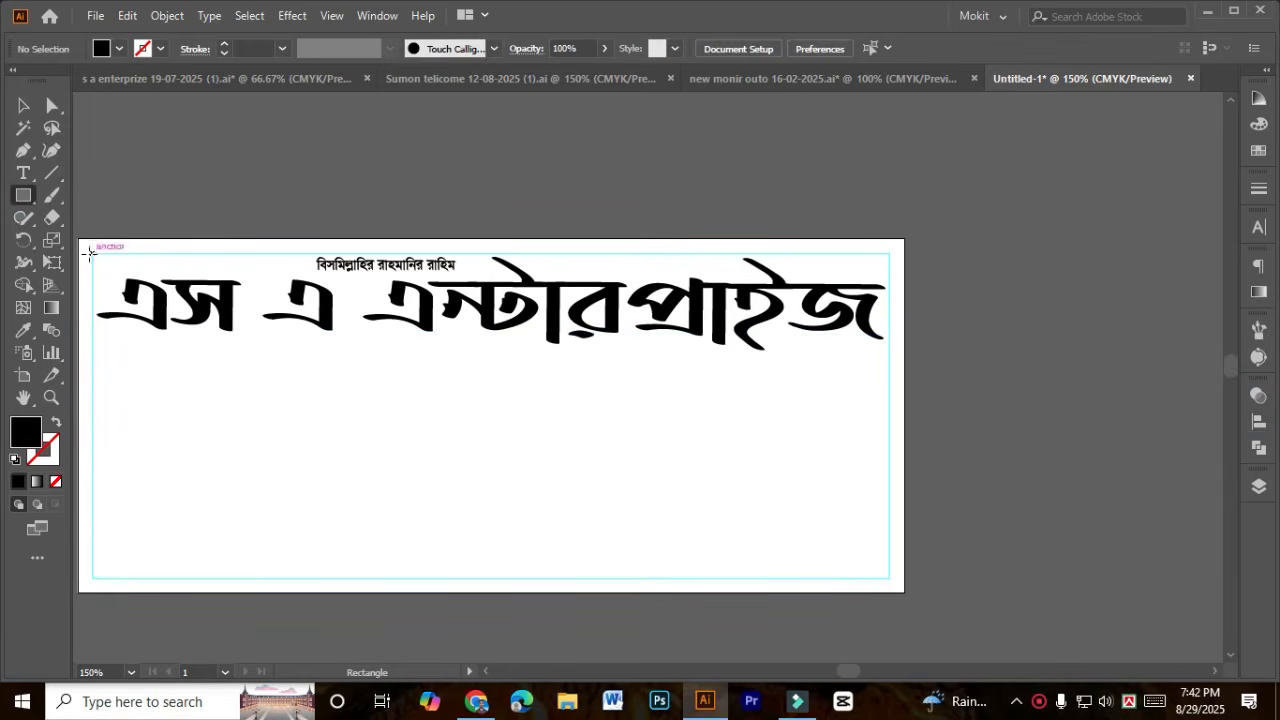
left_click_drag(79, 239, 904, 357)
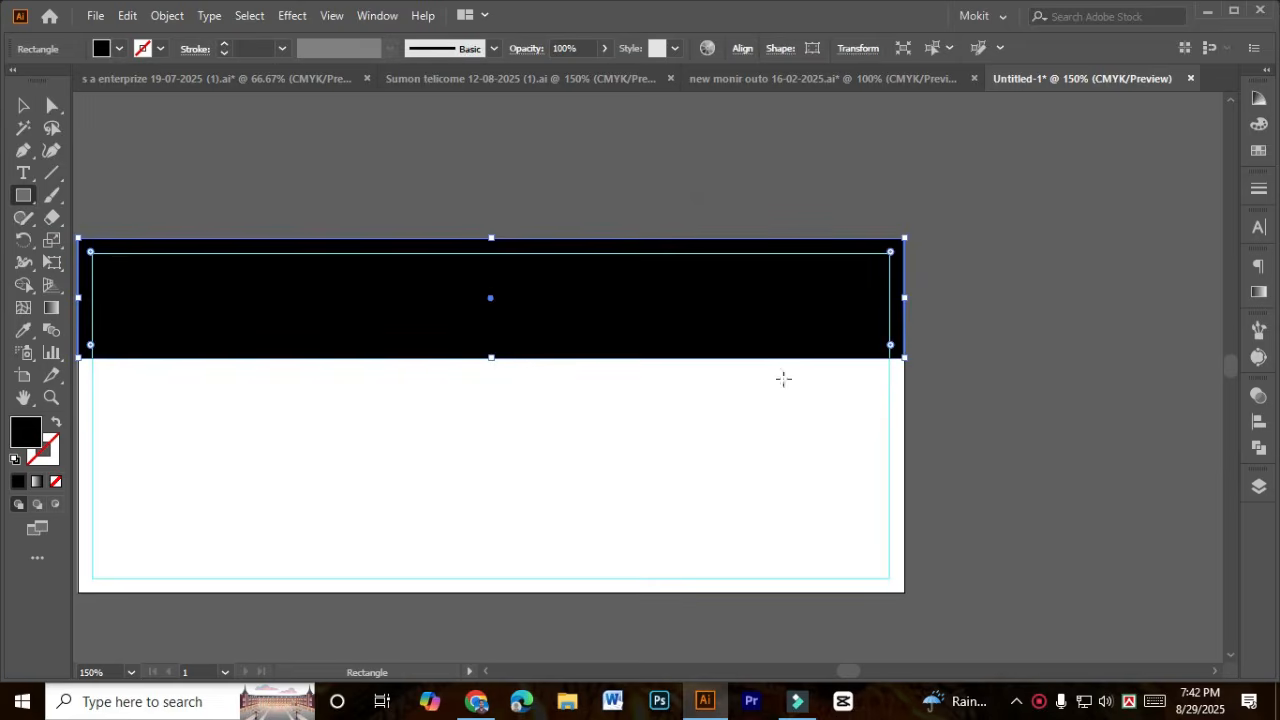
left_click(1259, 150)
left_click(1132, 147)
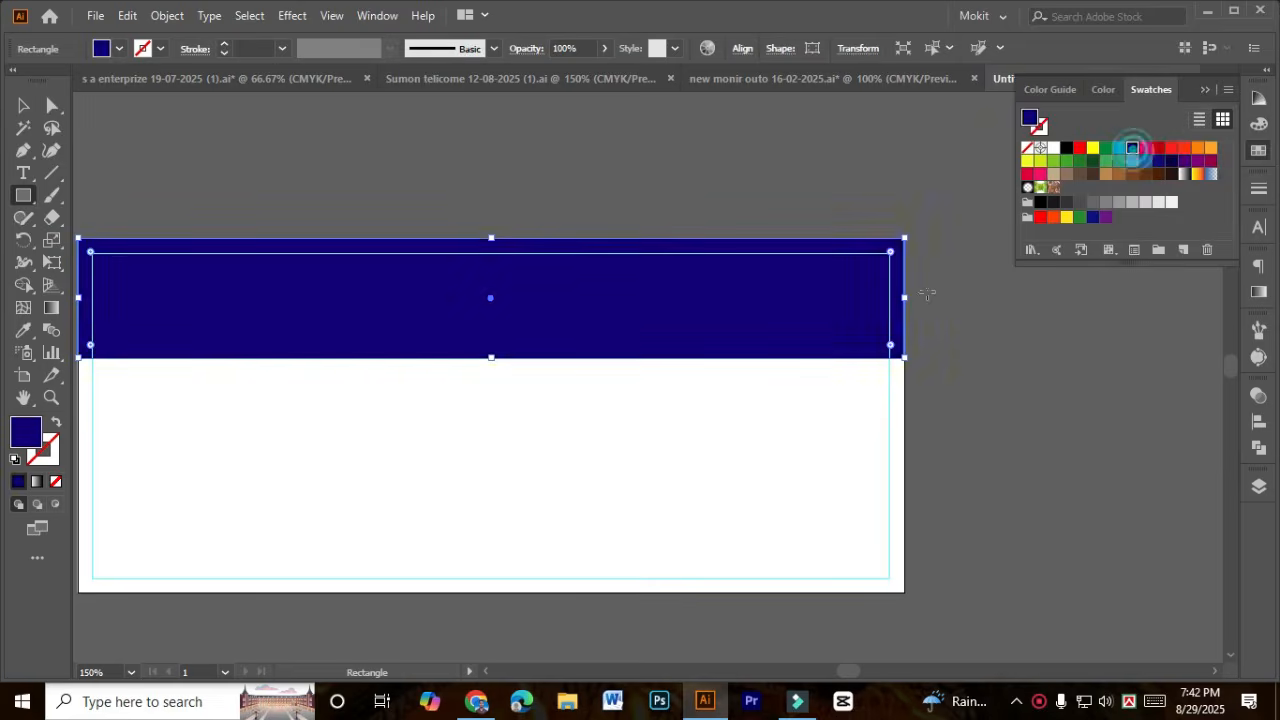
Step: Arrange the dark blue rectangle behind the বিসমিল্লাহির রাহমানির রাহিম line and the এস এ এন্টারপ্রাইজ title
left_click(23, 105)
left_click(491, 203)
left_click_drag(537, 197, 600, 145)
left_click(501, 290)
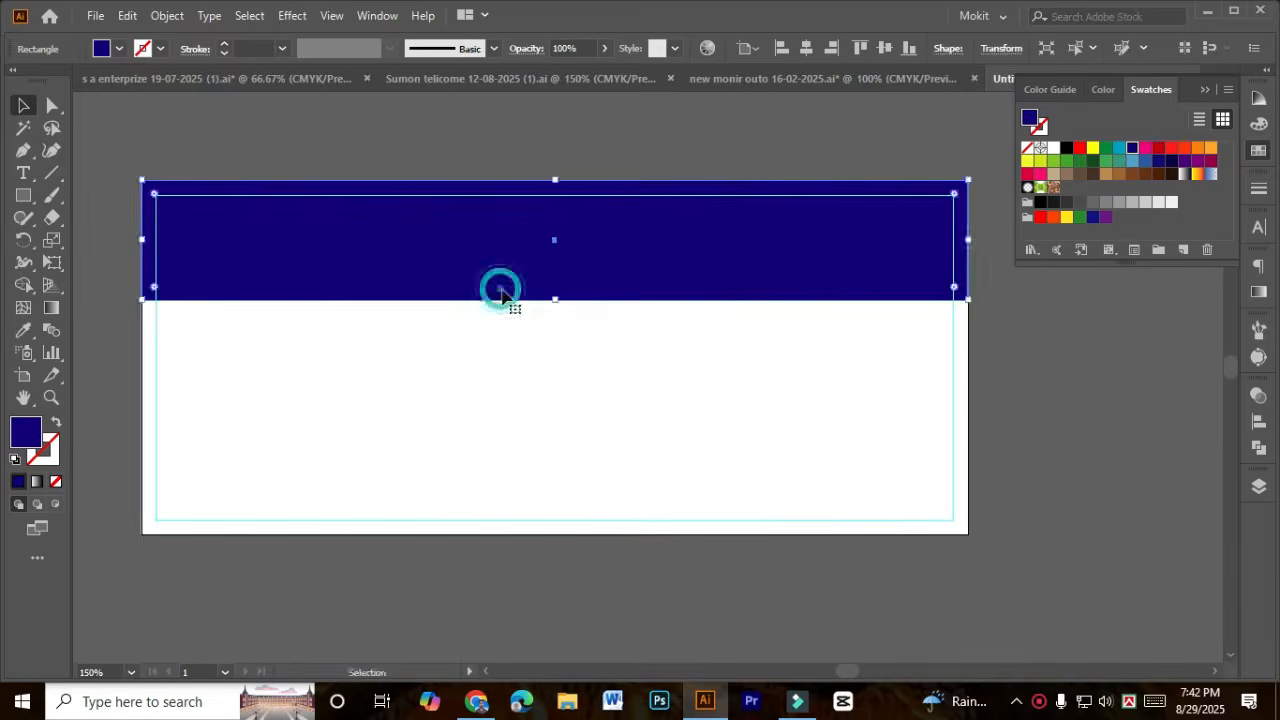
left_click_drag(638, 326, 574, 345)
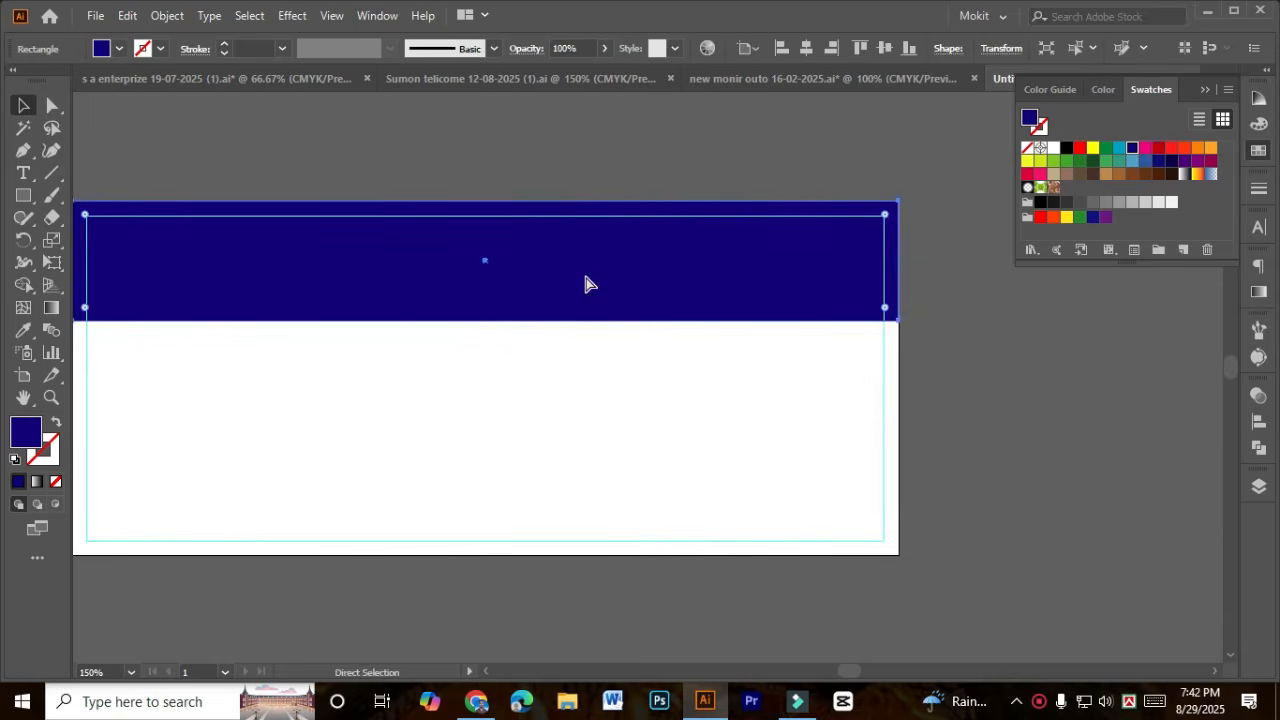
key("Delete")
left_click(545, 305)
left_click_drag(486, 189, 358, 300)
key("ctrl")
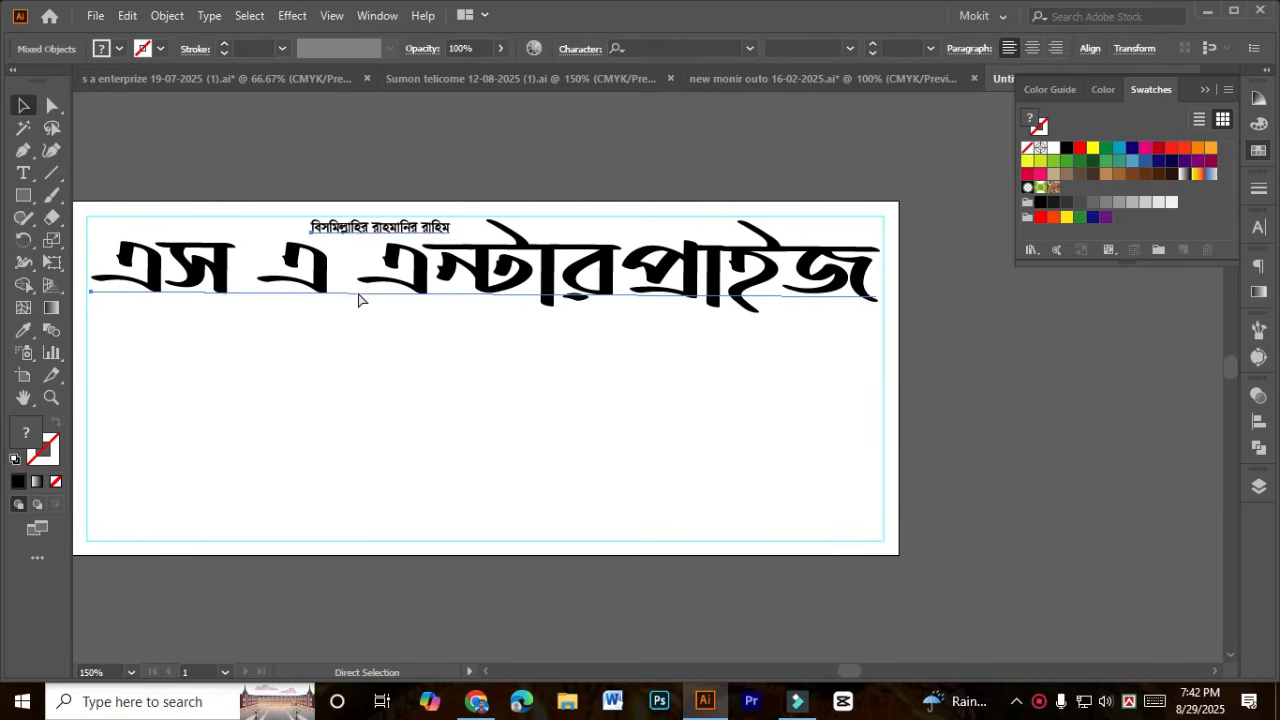
key("ctrl+3")
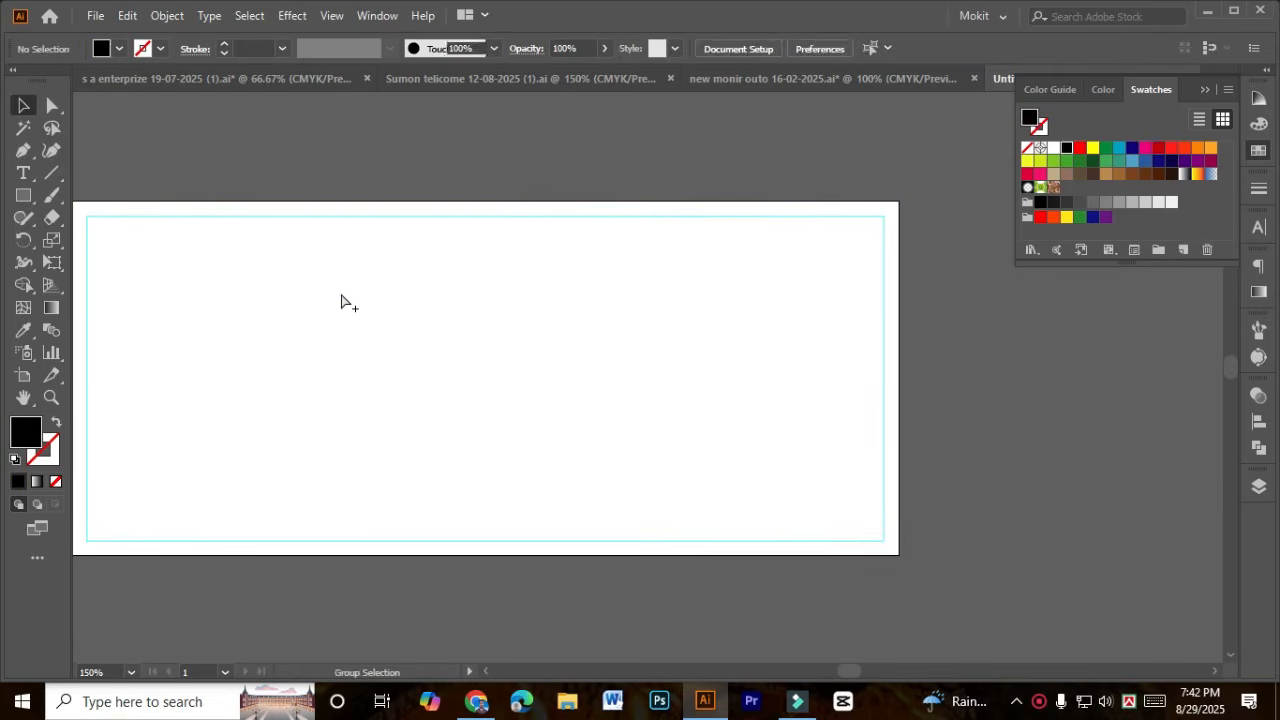
key("ctrl+alt+3")
left_click(471, 171)
left_click(891, 212)
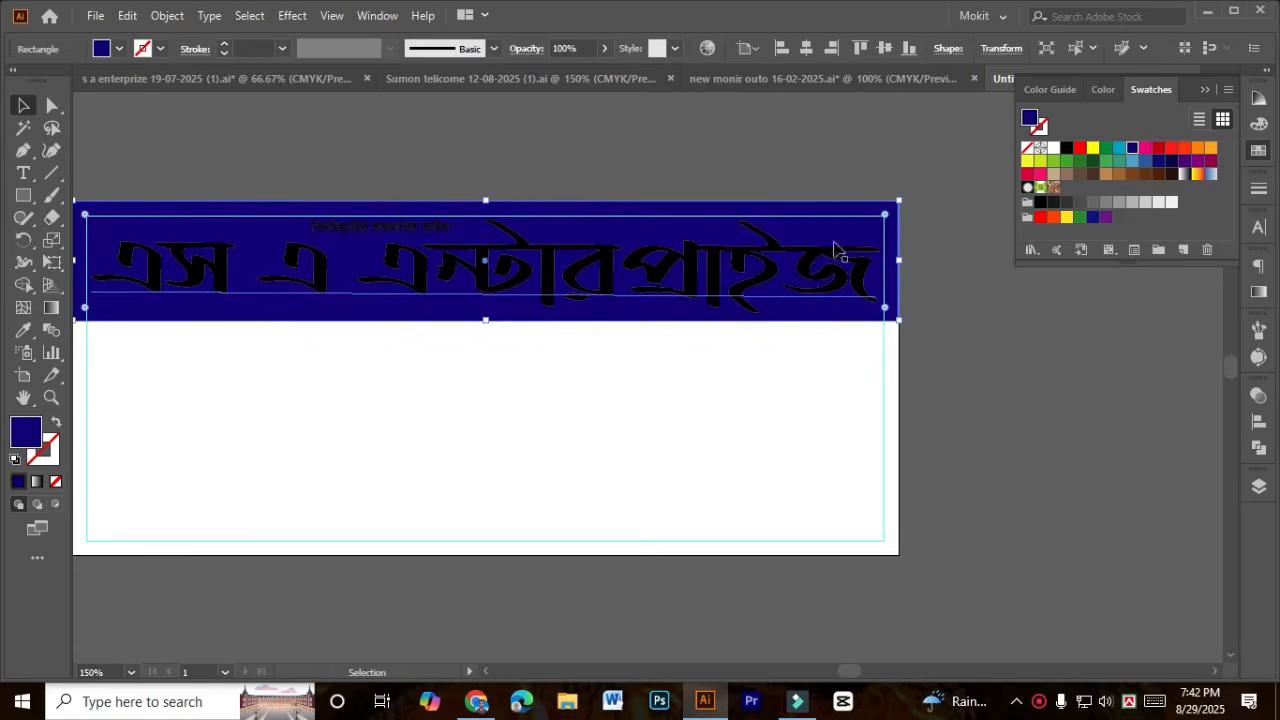
Step: Fill the এস এ এন্টারপ্রাইজ title with yellow and the বিসমিল্লাহির রাহমানির রাহিম line with white
left_click(664, 297)
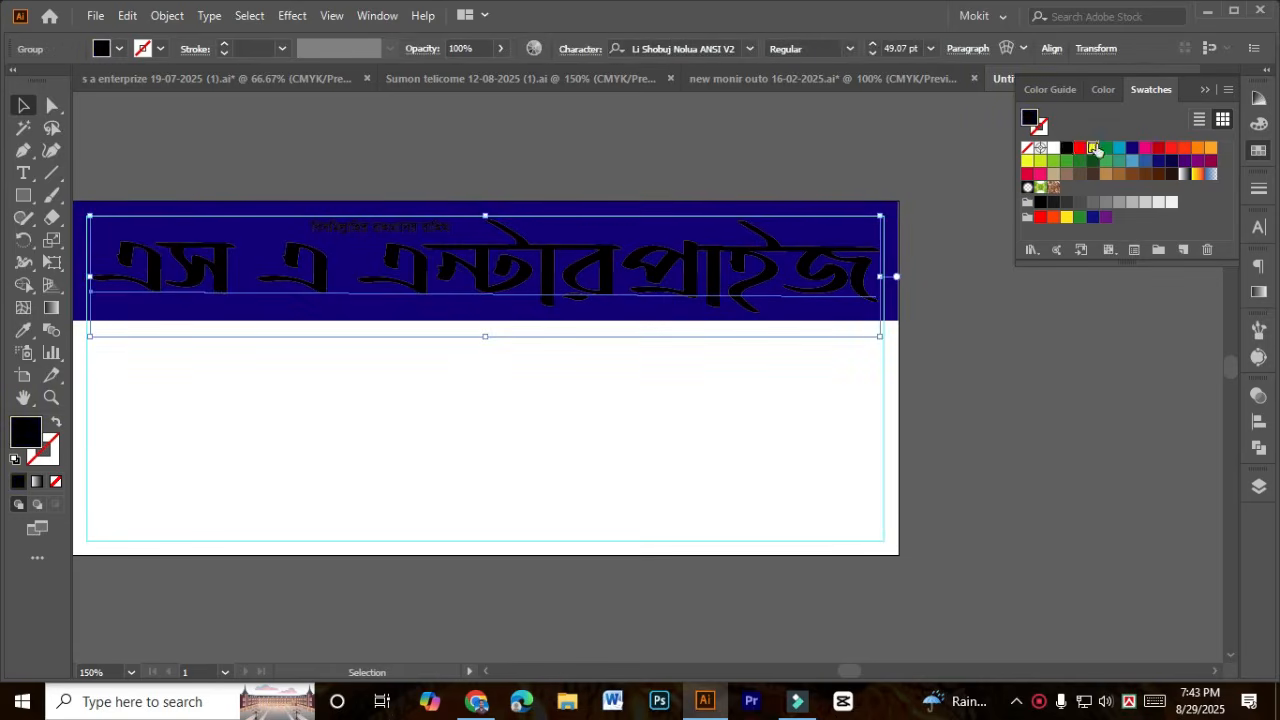
left_click(1094, 149)
left_click(386, 258)
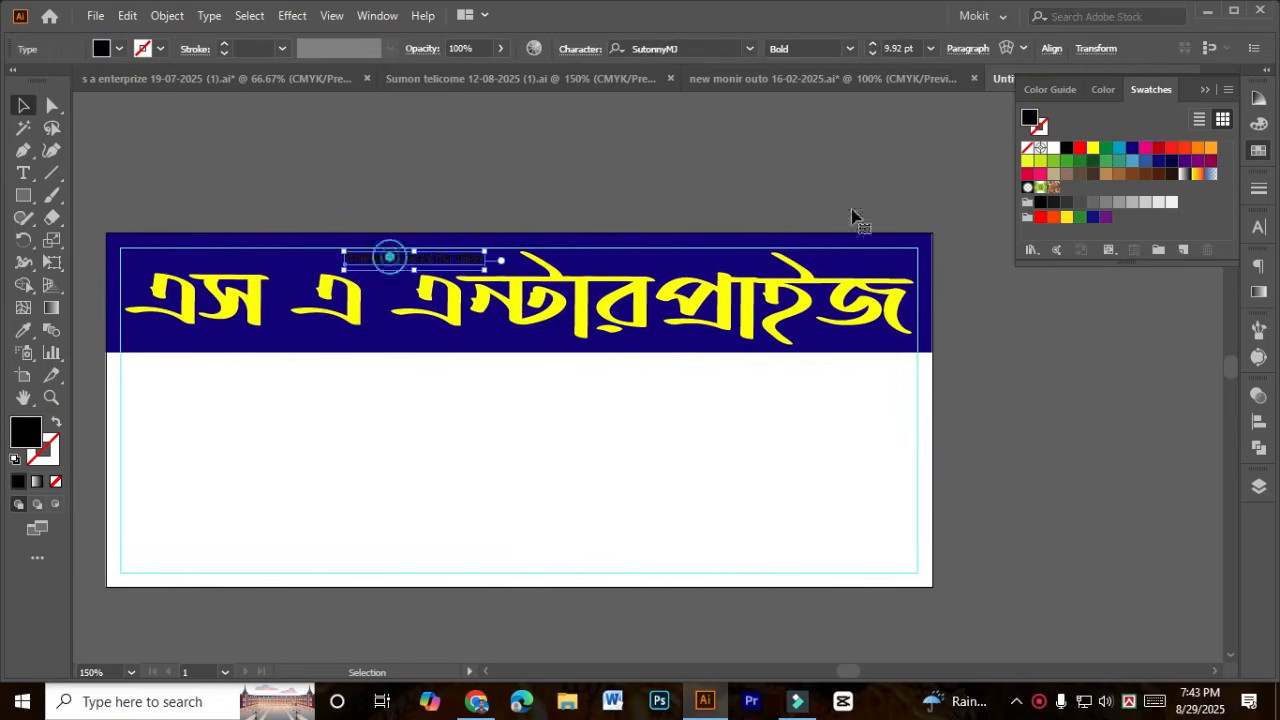
left_click(1053, 148)
left_click(1074, 566)
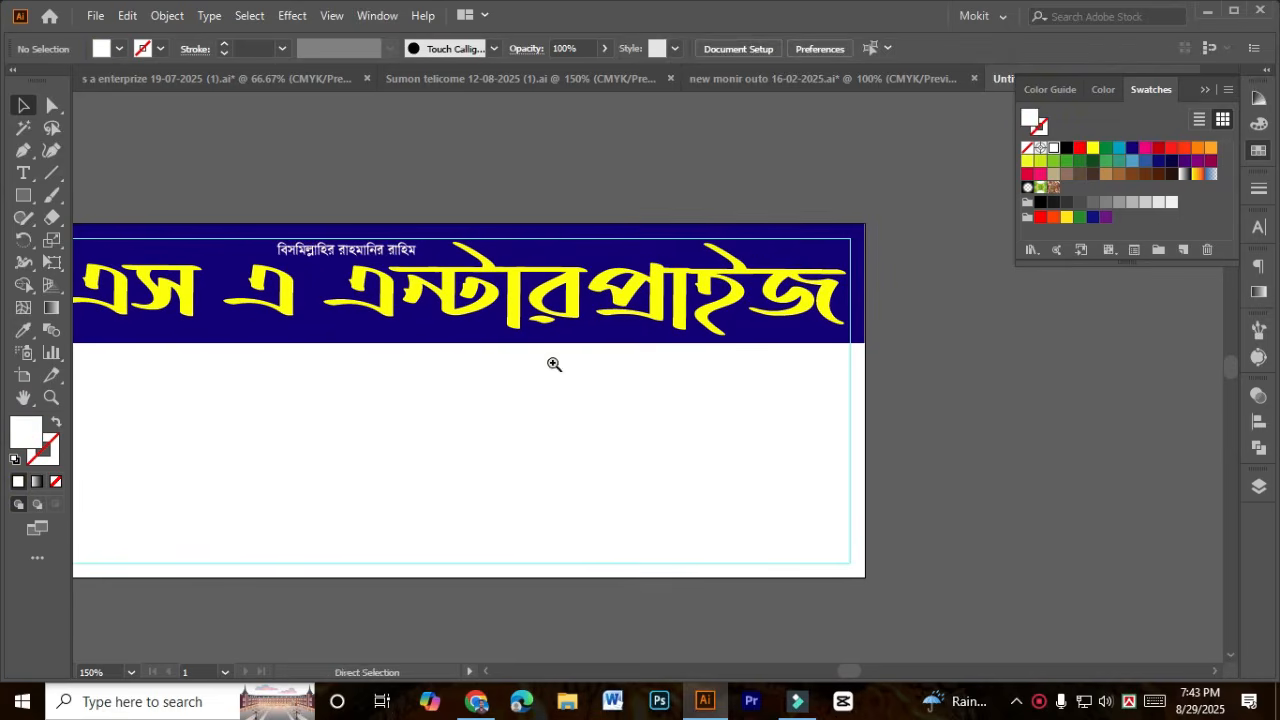
Step: Try a white fill on the এস এ এন্টারপ্রাইজ title
left_click(522, 294)
left_click(1053, 148)
left_click(1080, 430)
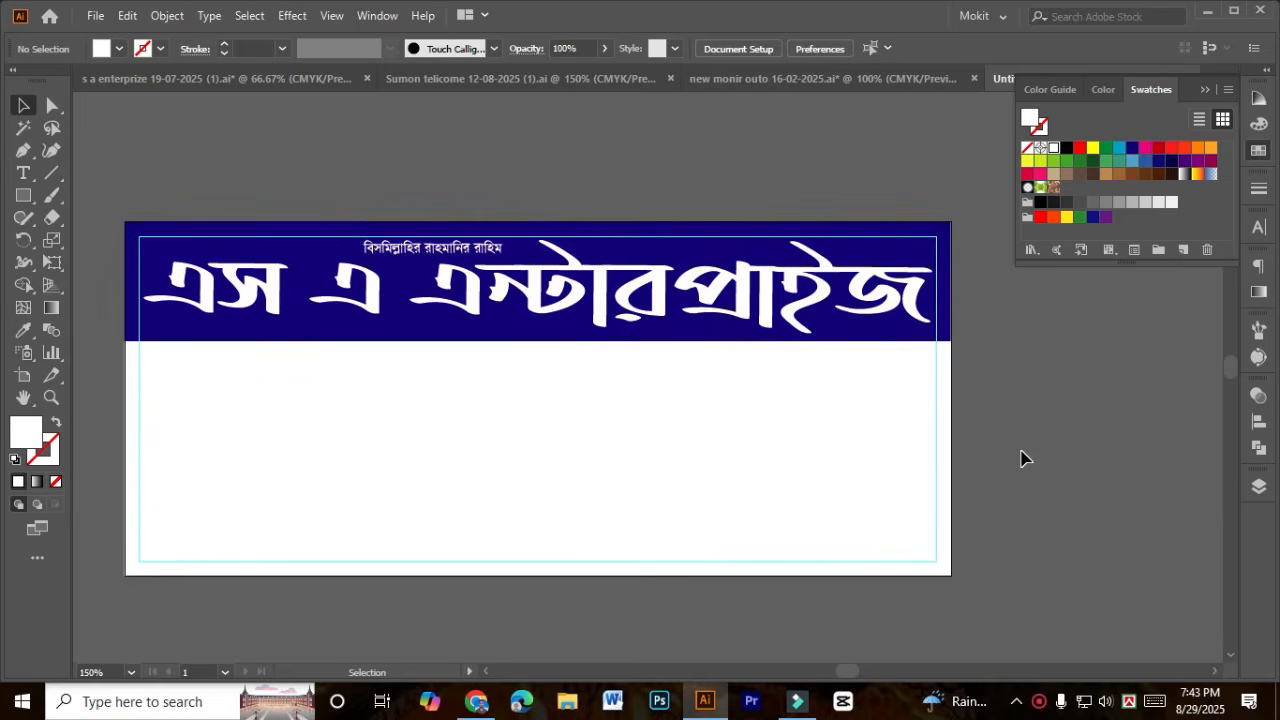
Step: Nudge the বিসমিল্লাহির রাহমানির রাহিম line slightly right, closer to the raised stroke of এন্টারপ্রাইজ
left_click(417, 249)
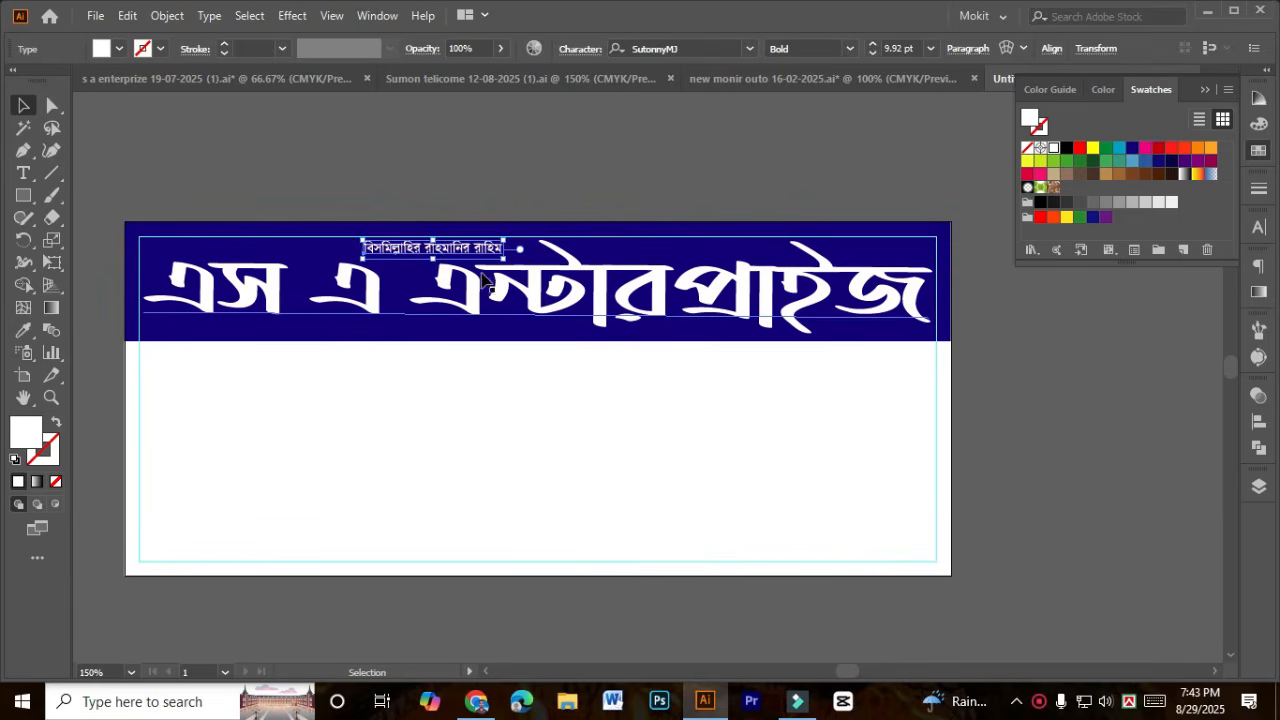
key("Right")
key("Right")
key("Right")
key("Right")
key("Right")
key("Right")
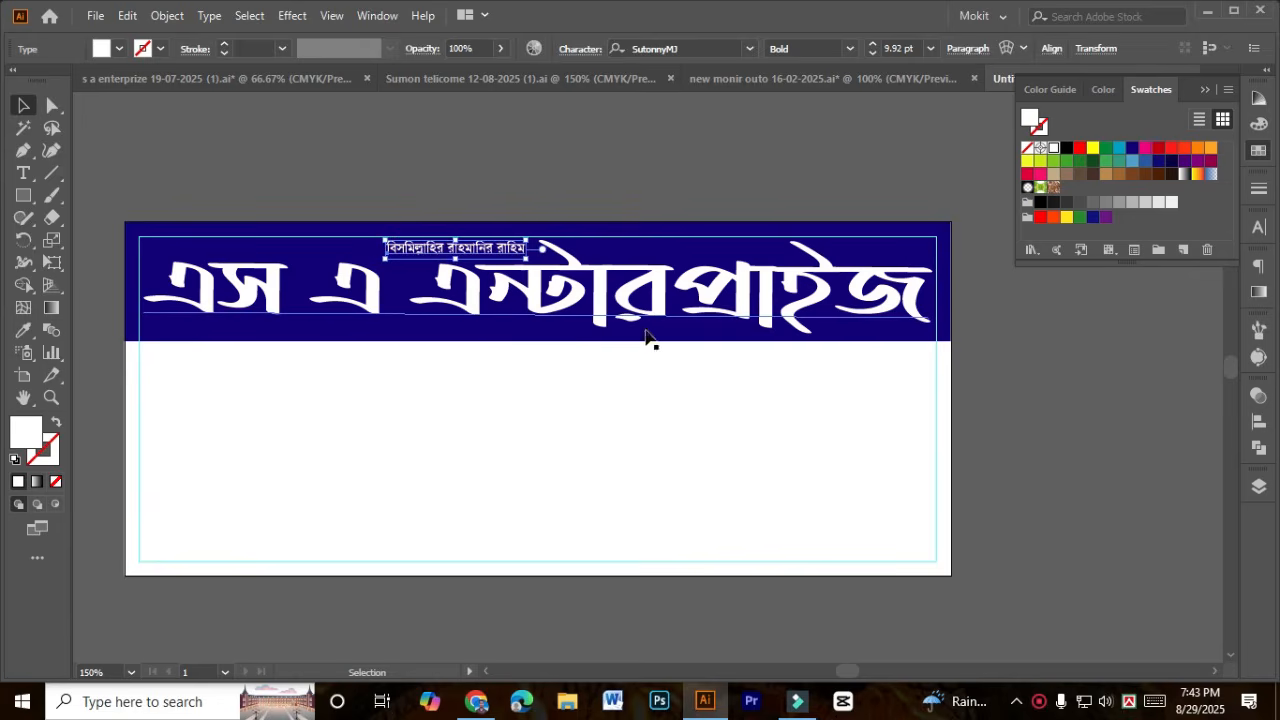
left_click(1091, 354)
Step: Recolour the এস এ এন্টারপ্রাইজ title from the swatches with yellow
key("ctrl+plus")
key("ctrl+plus")
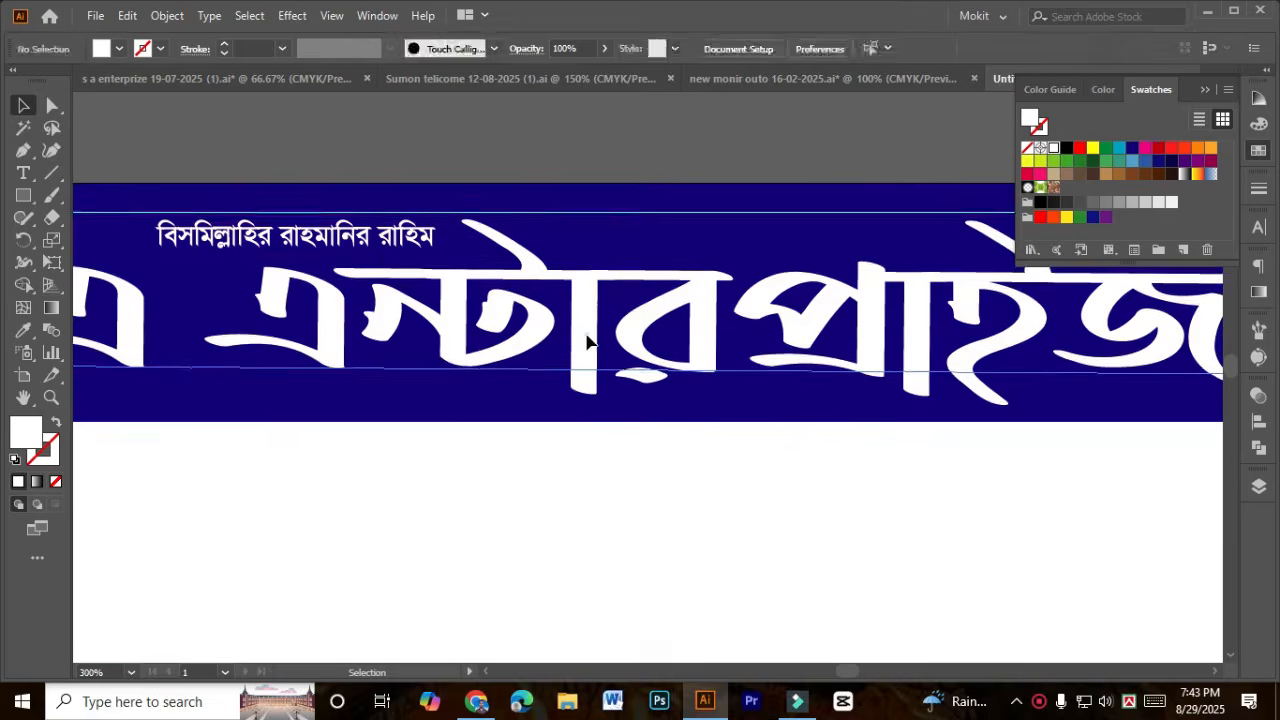
left_click(586, 343)
key("ctrl+minus")
key("ctrl+minus")
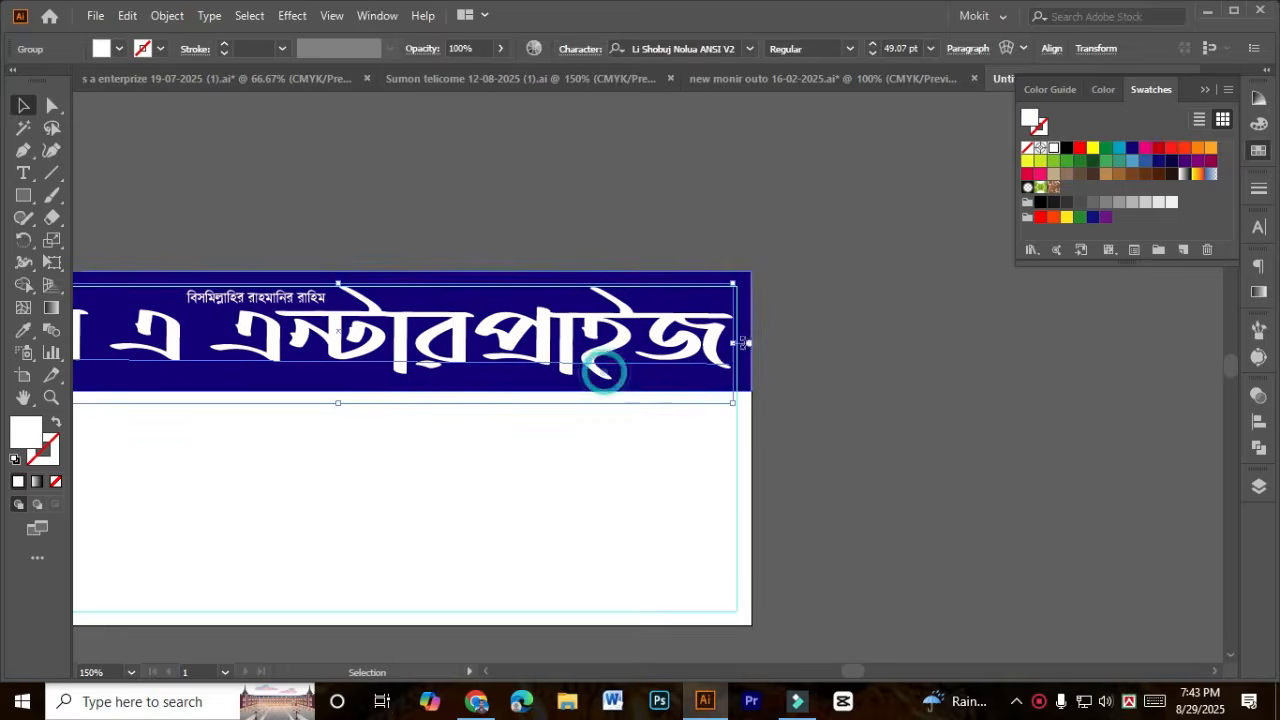
left_click(846, 343)
key("ctrl+minus")
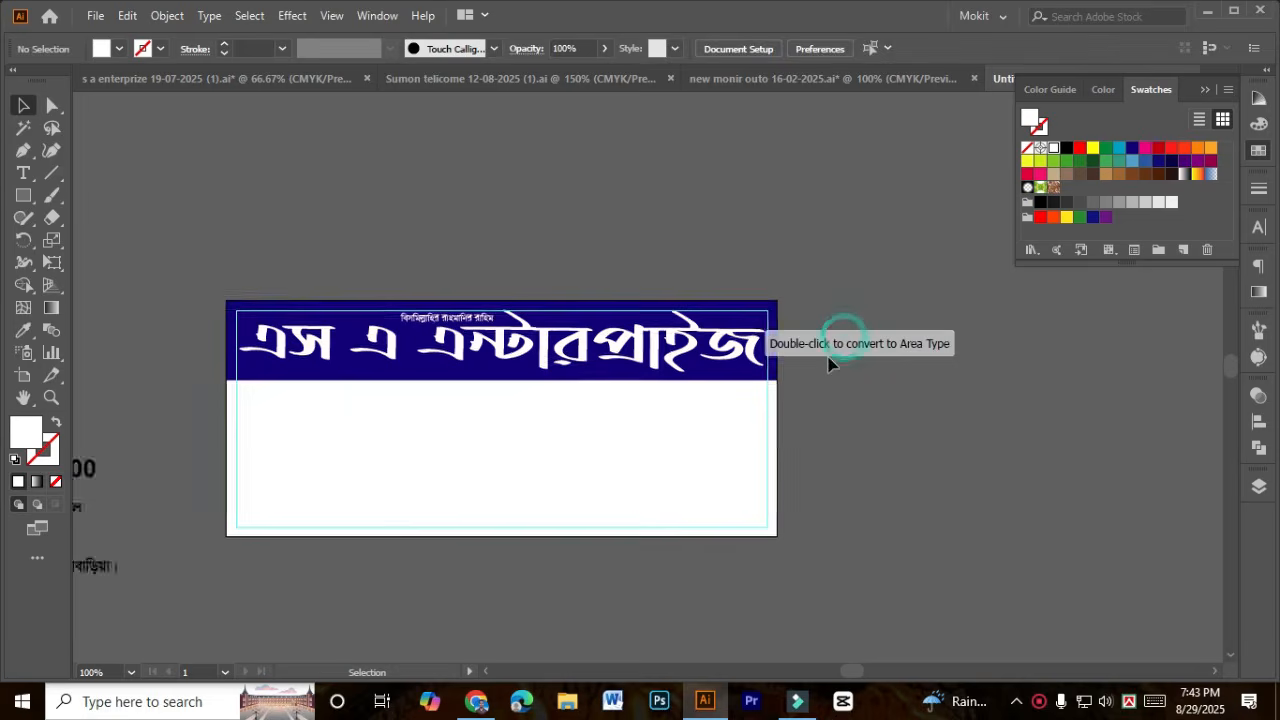
left_click(498, 352)
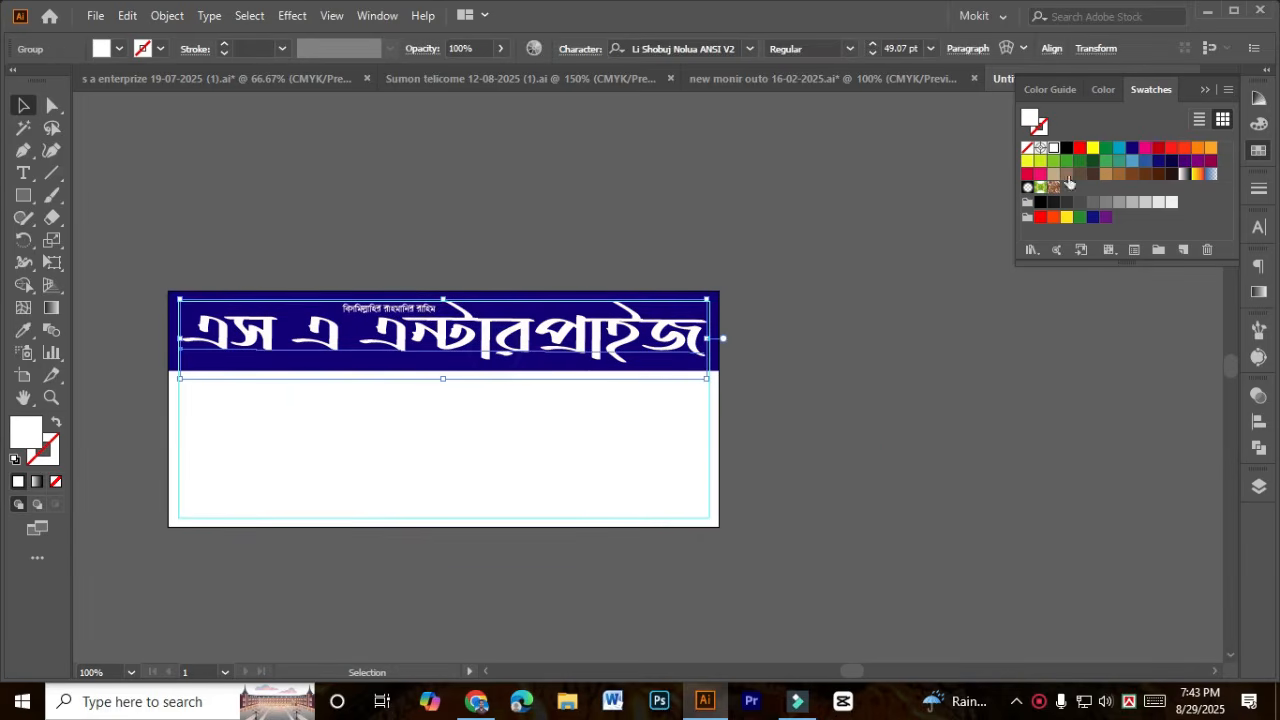
left_click(1091, 150)
left_click(938, 410)
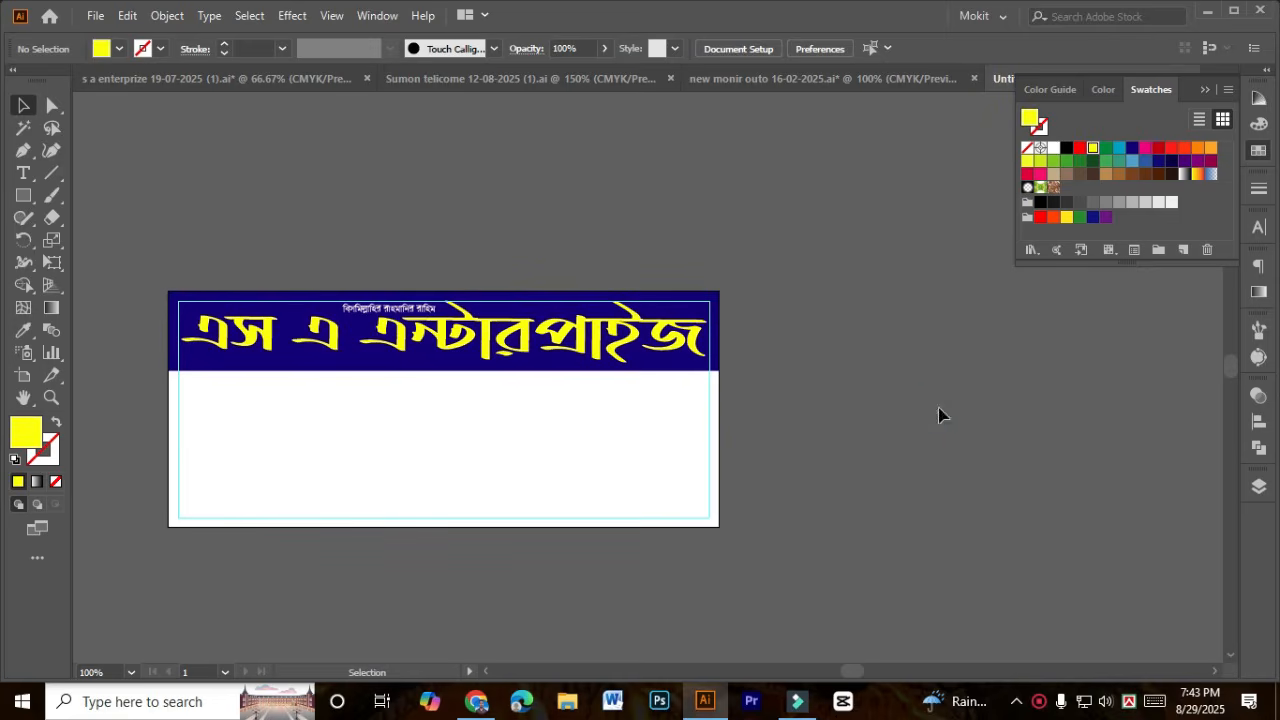
Step: Move the proprietor line from the text beside the artboard into the white area just below the blue band
left_click(938, 408)
left_click(620, 537)
left_click_drag(361, 576, 440, 486)
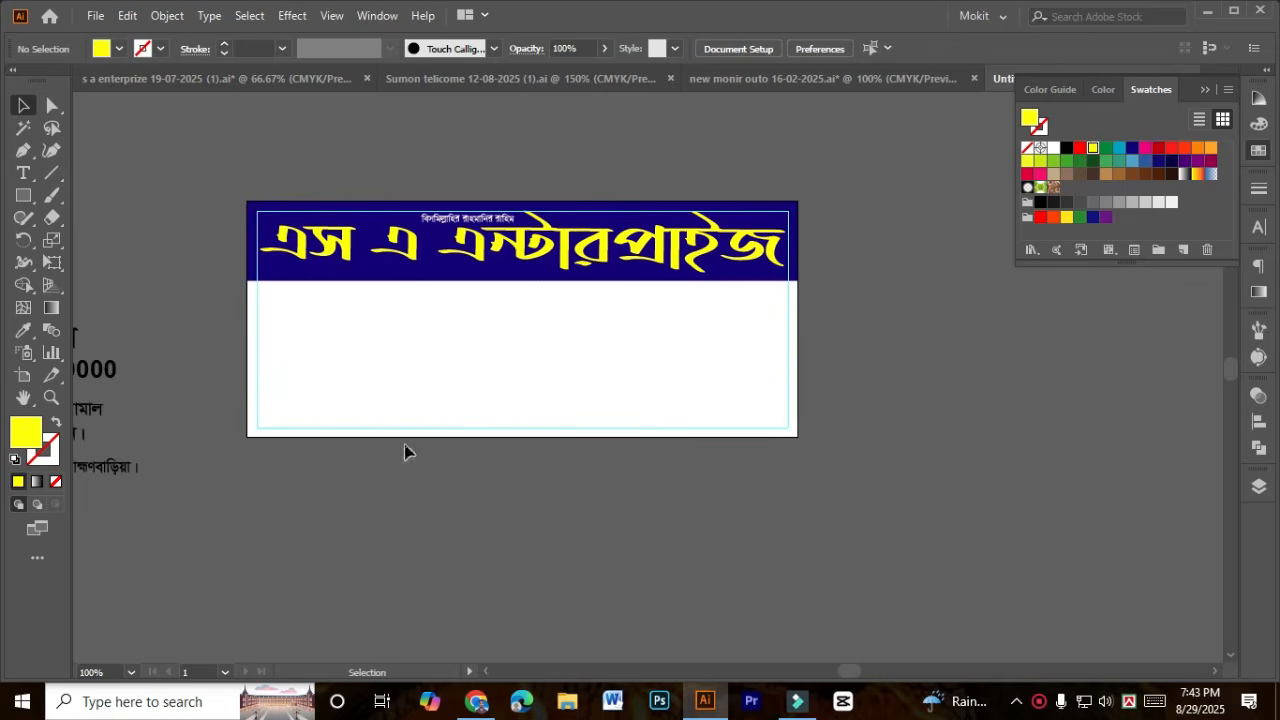
left_click_drag(180, 503, 666, 508)
left_click_drag(512, 345, 997, 512)
left_click_drag(986, 497, 590, 396)
scroll(618, 386, "up", 1)
key("Left")
key("Left")
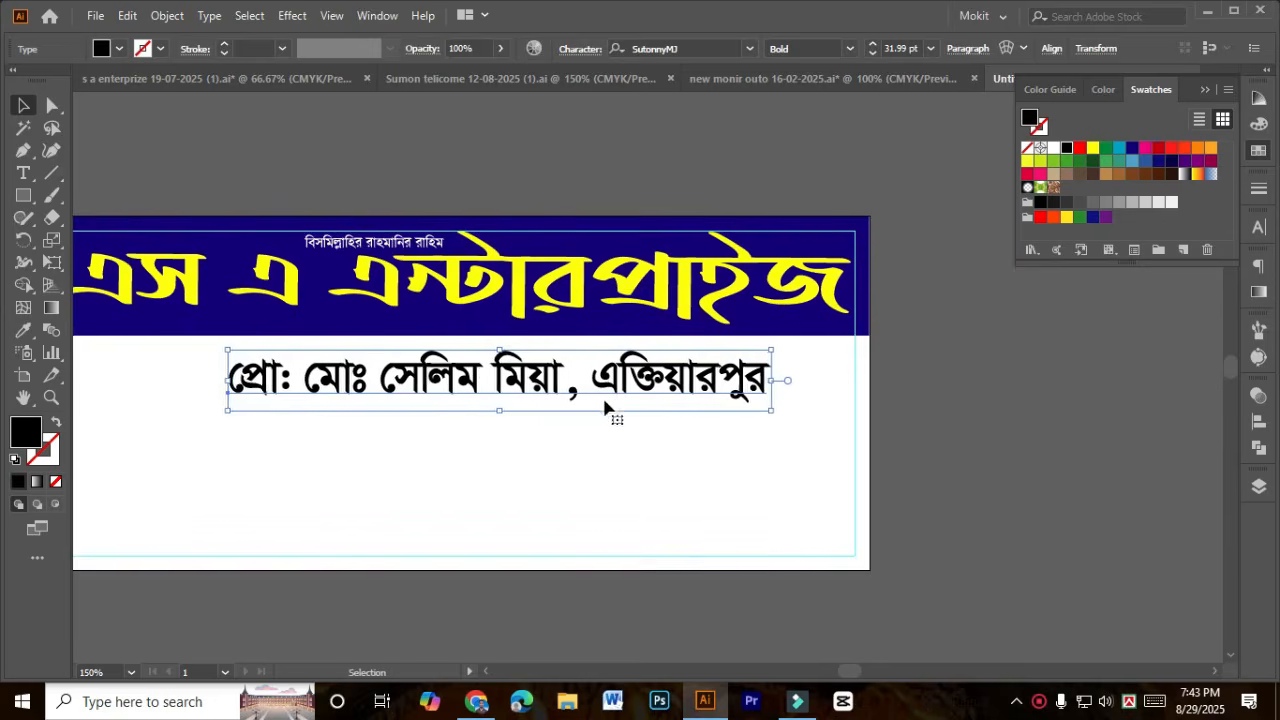
key("Left")
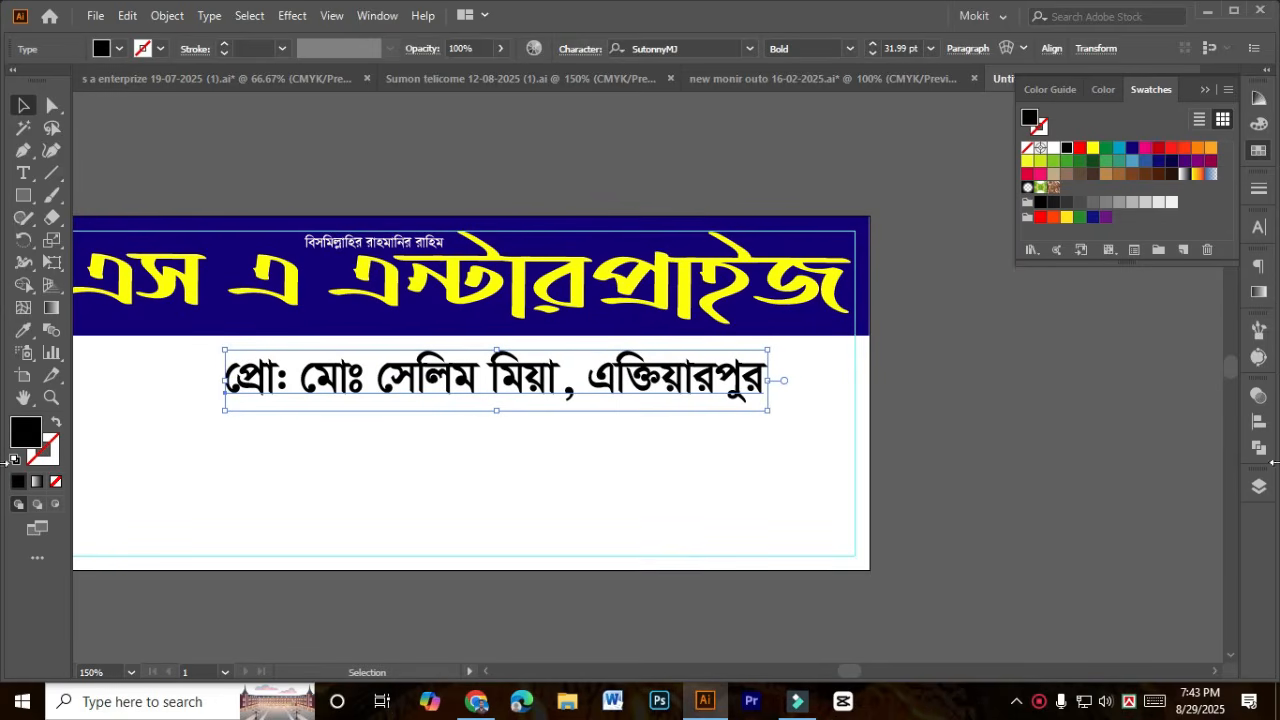
Step: Centre the proprietor line horizontally on the artboard and nudge it up to leave a small gap below the blue band
left_click(1258, 422)
left_click(1073, 437)
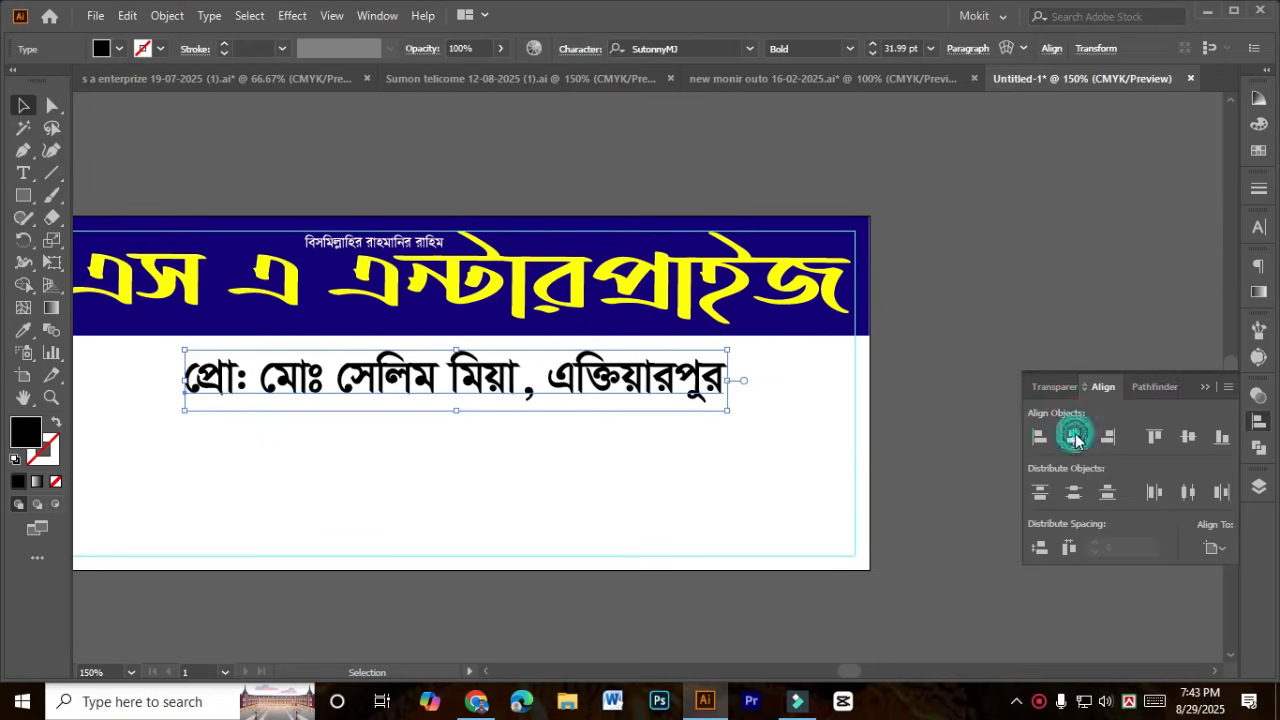
left_click(1204, 388)
key("Up")
key("Up")
key("Up")
key("Up")
key("Up")
key("Up")
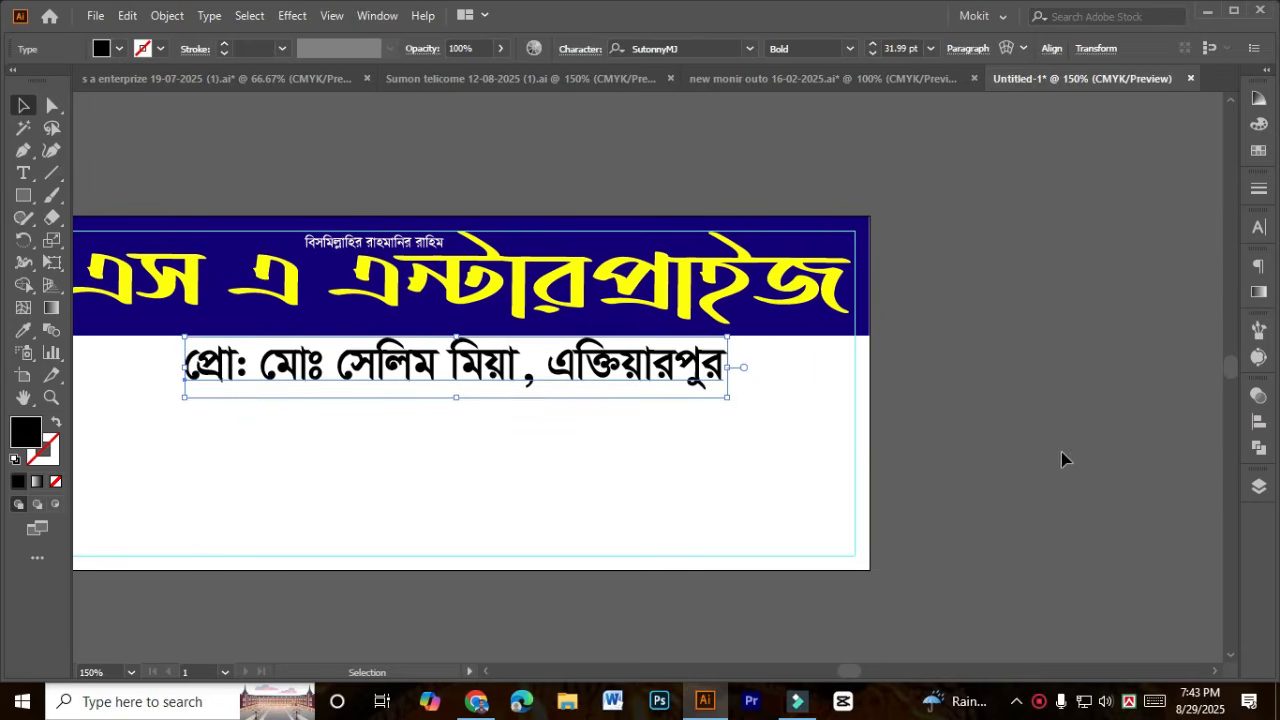
key("Down")
key("Down")
key("Down")
key("Down")
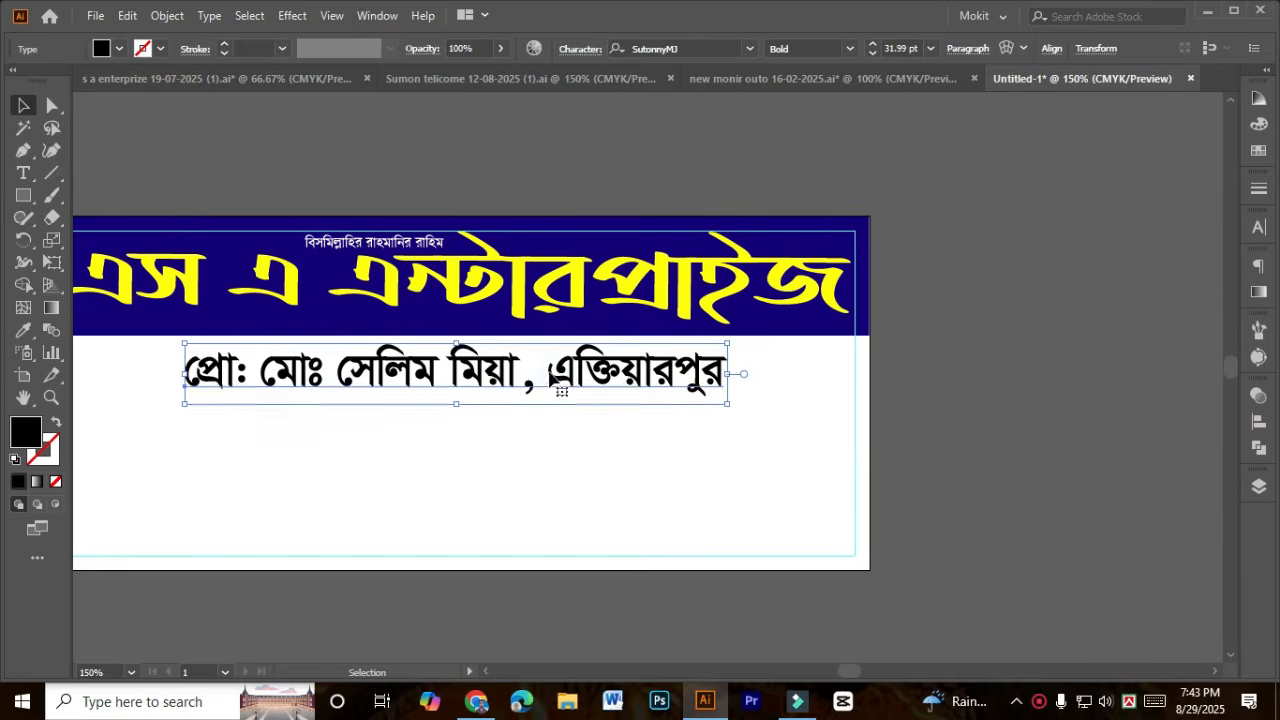
Step: Reduce the place name after the comma in the proprietor line to 17 pt
double_click(551, 383)
left_click_drag(516, 385, 909, 375)
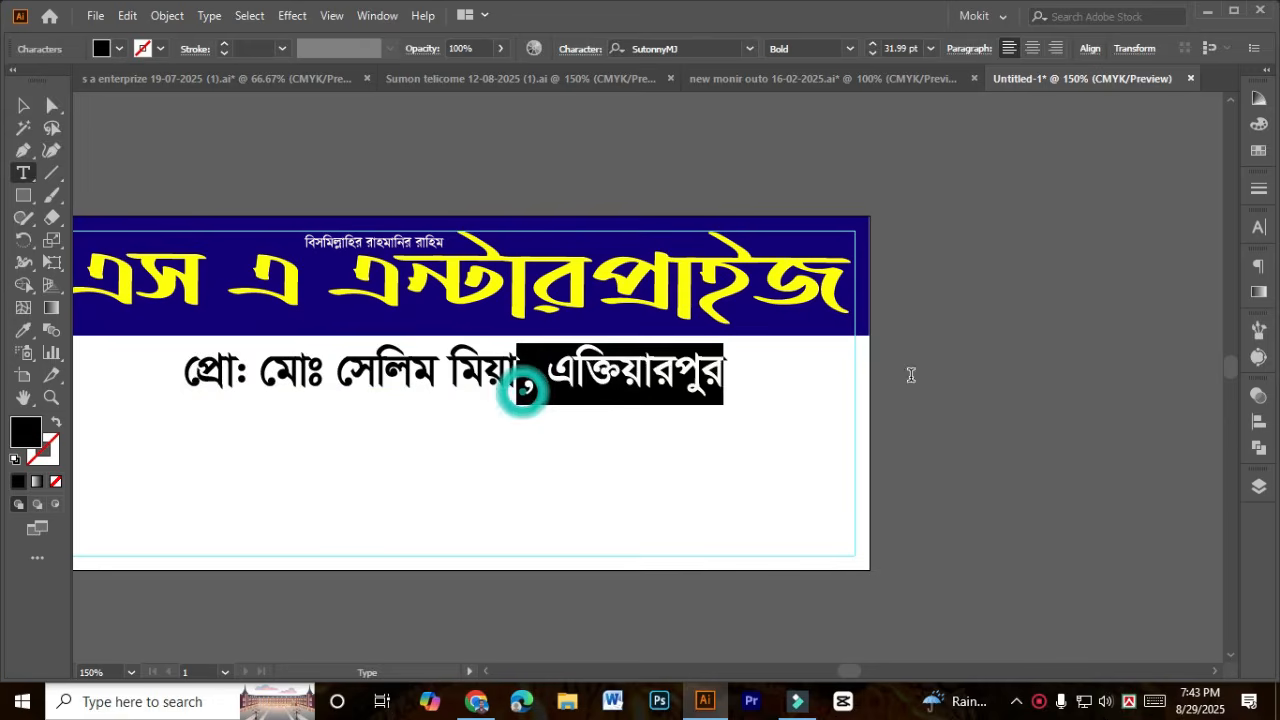
left_click(570, 386)
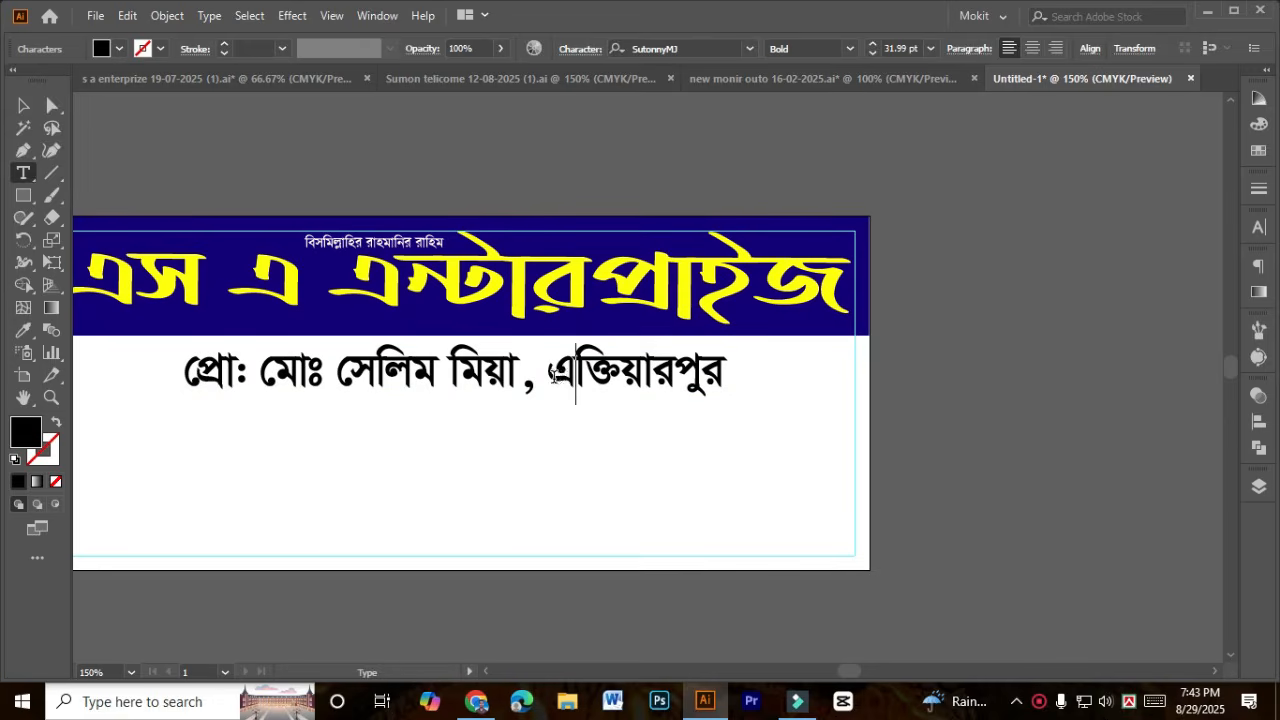
double_click(553, 375)
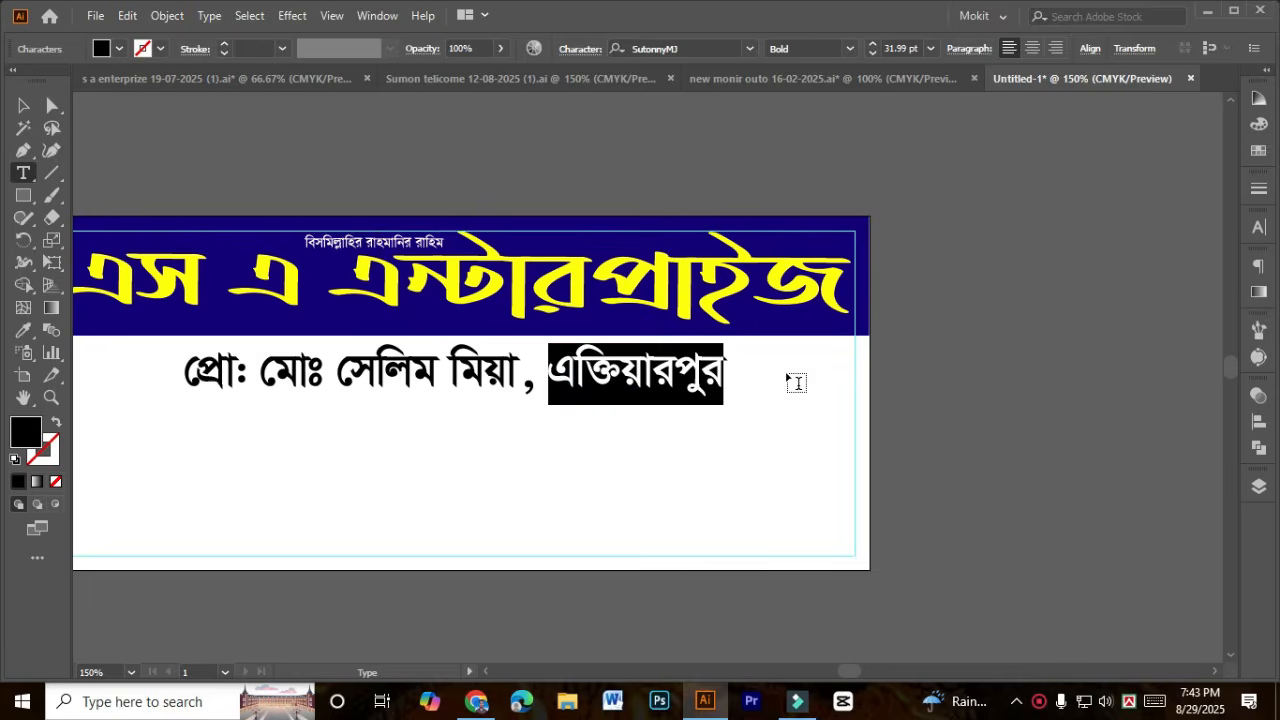
key("ctrl+shift+comma")
key("ctrl+shift+comma")
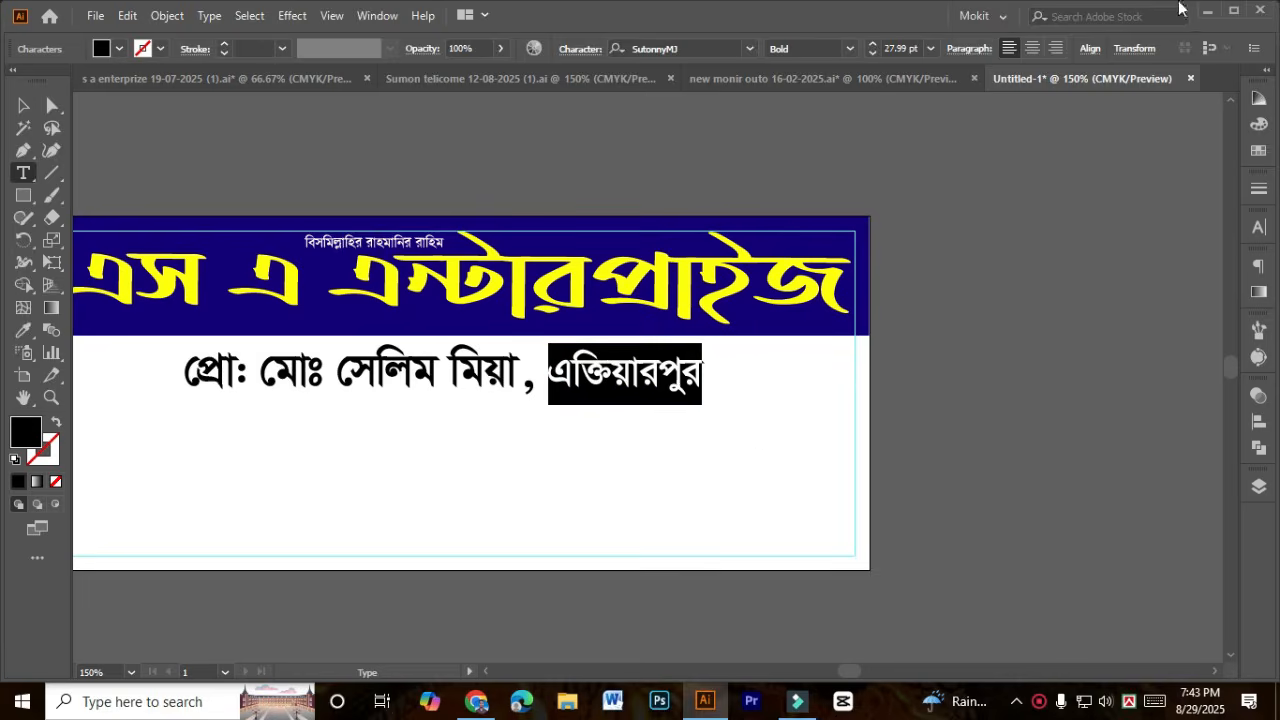
left_click(870, 54)
left_click(870, 54)
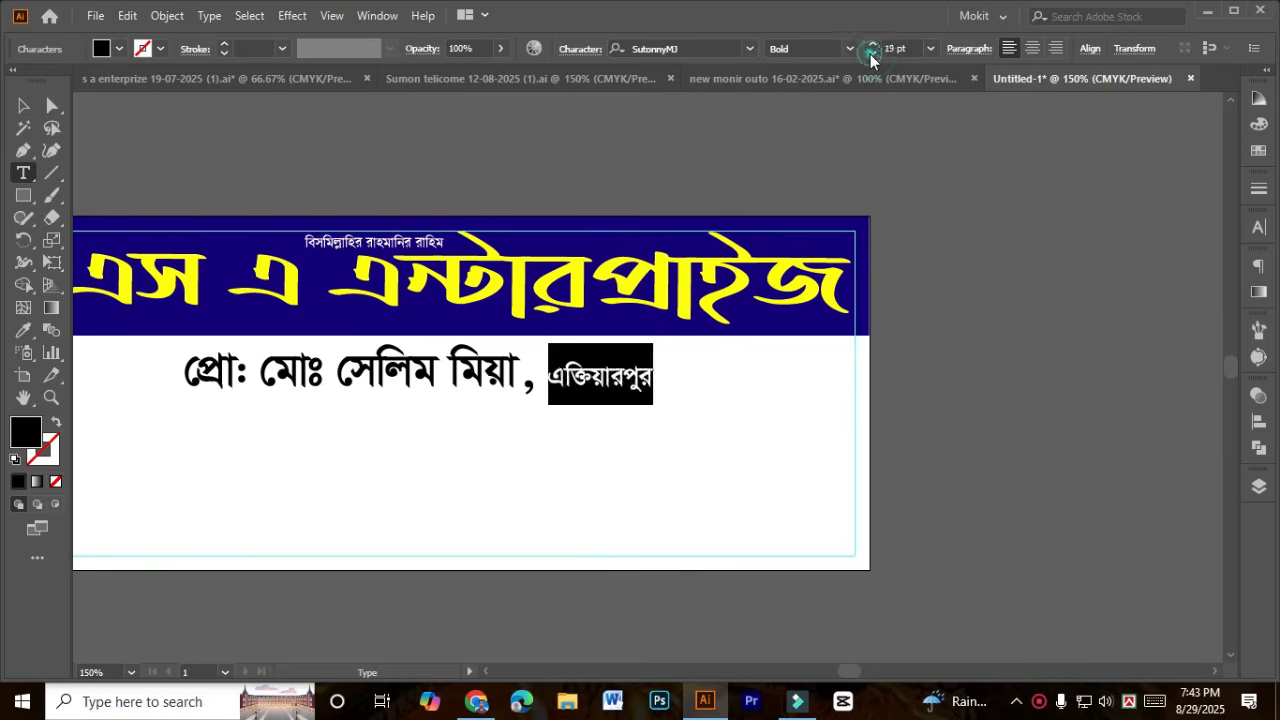
left_click(870, 54)
Step: Colour the place name at the end of the proprietor line cyan, with C 100 and M, Y and K at 0
left_click(23, 330)
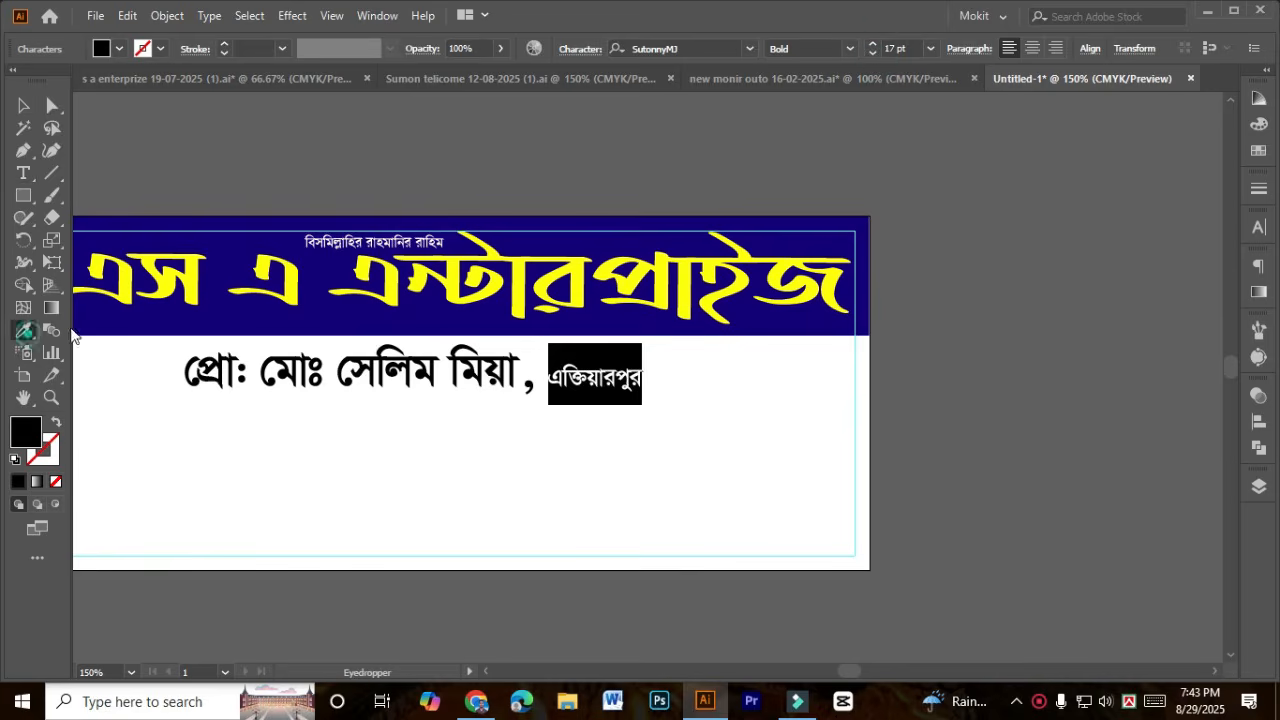
left_click(1259, 124)
left_click_drag(1137, 190, 1082, 190)
left_click_drag(1142, 119, 1177, 119)
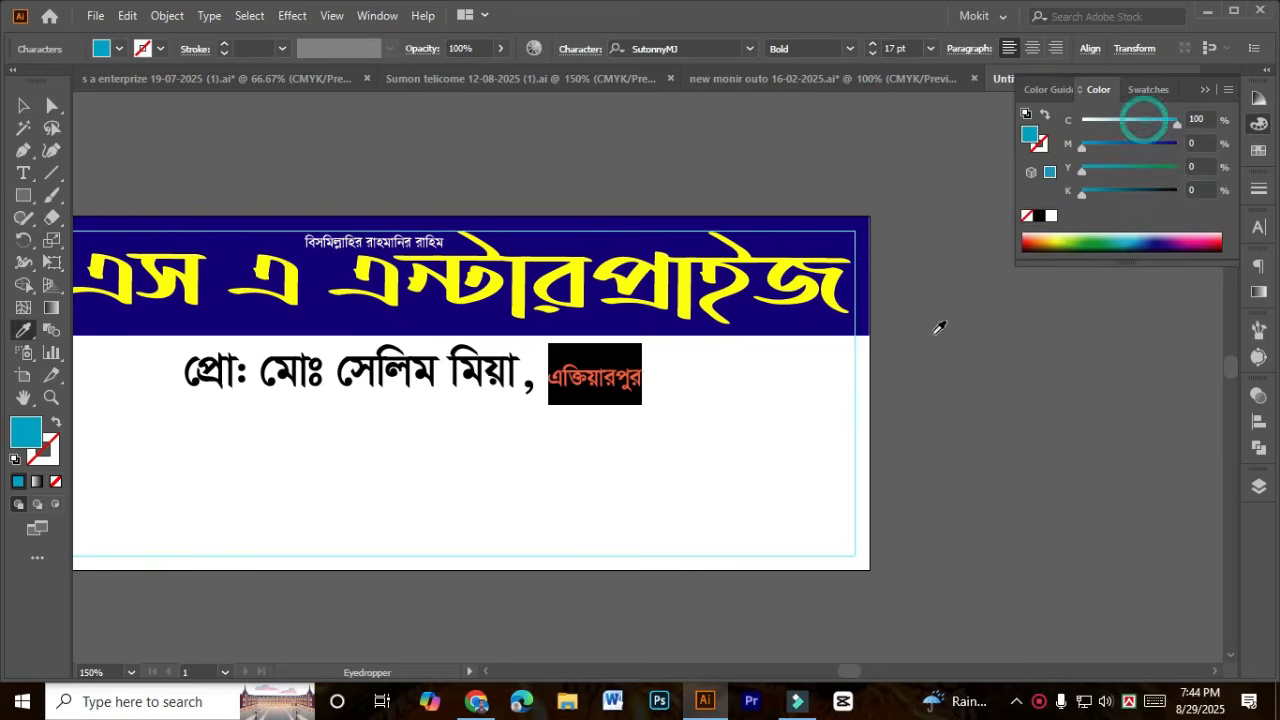
Step: Colour the rest of the proprietor line, up to the comma, red with M 100 and Y 100
left_click(23, 172)
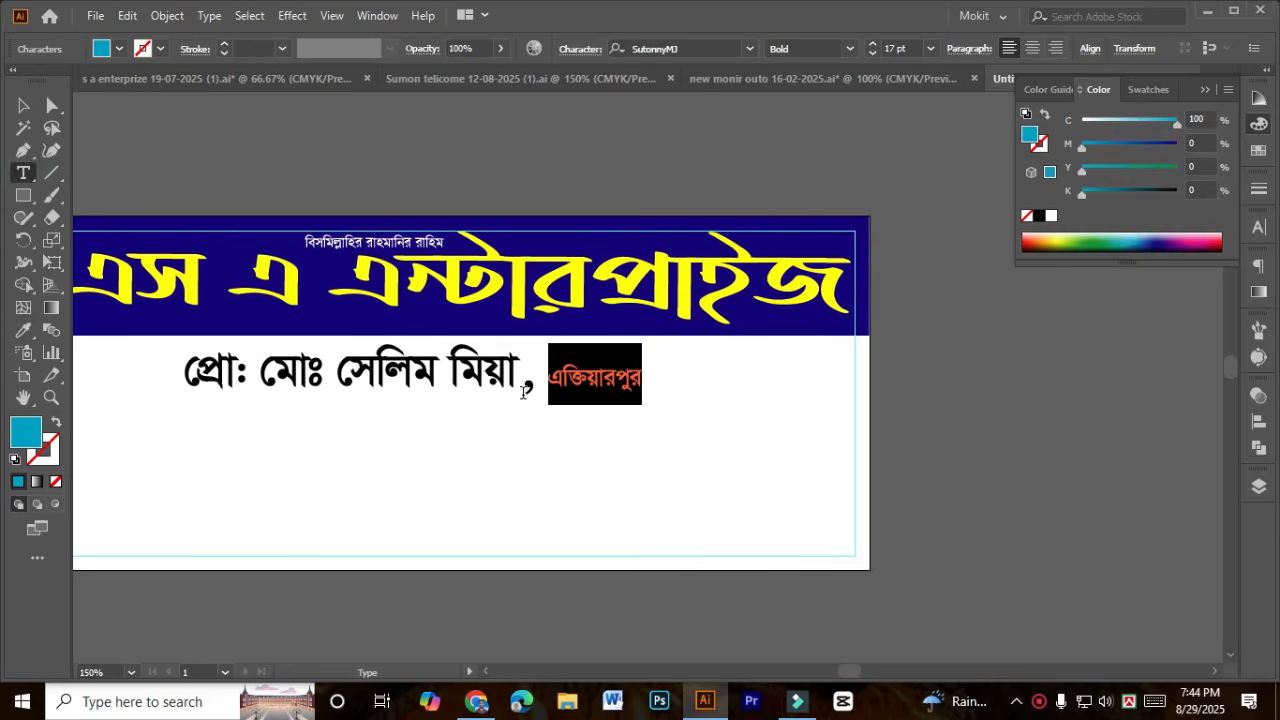
left_click_drag(538, 378, 190, 378)
left_click_drag(1106, 190, 1082, 190)
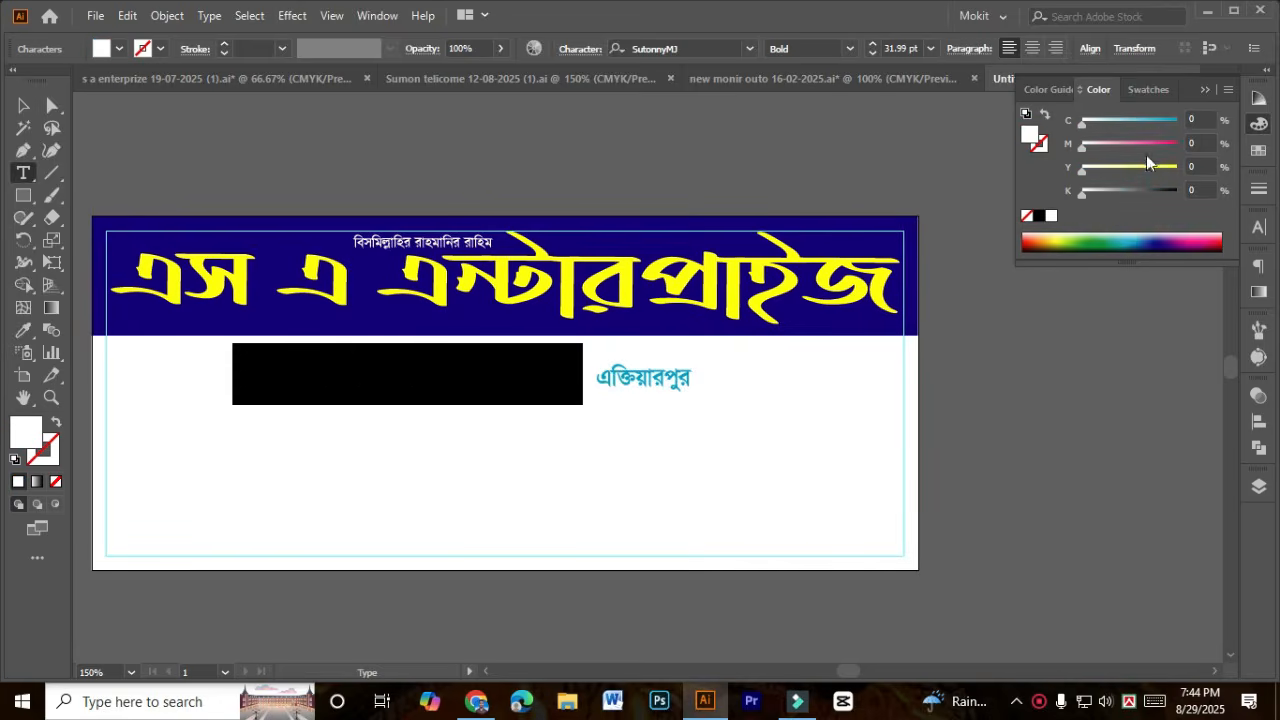
left_click(1173, 145)
left_click(1177, 165)
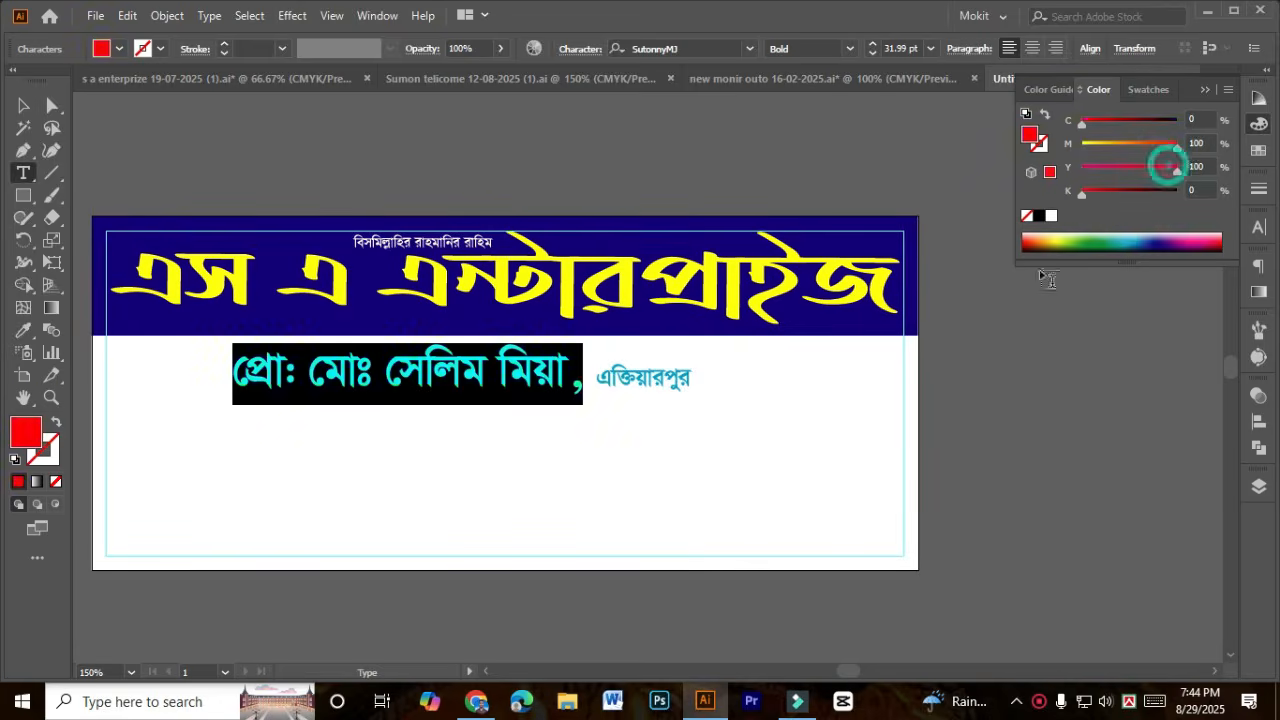
left_click(30, 111)
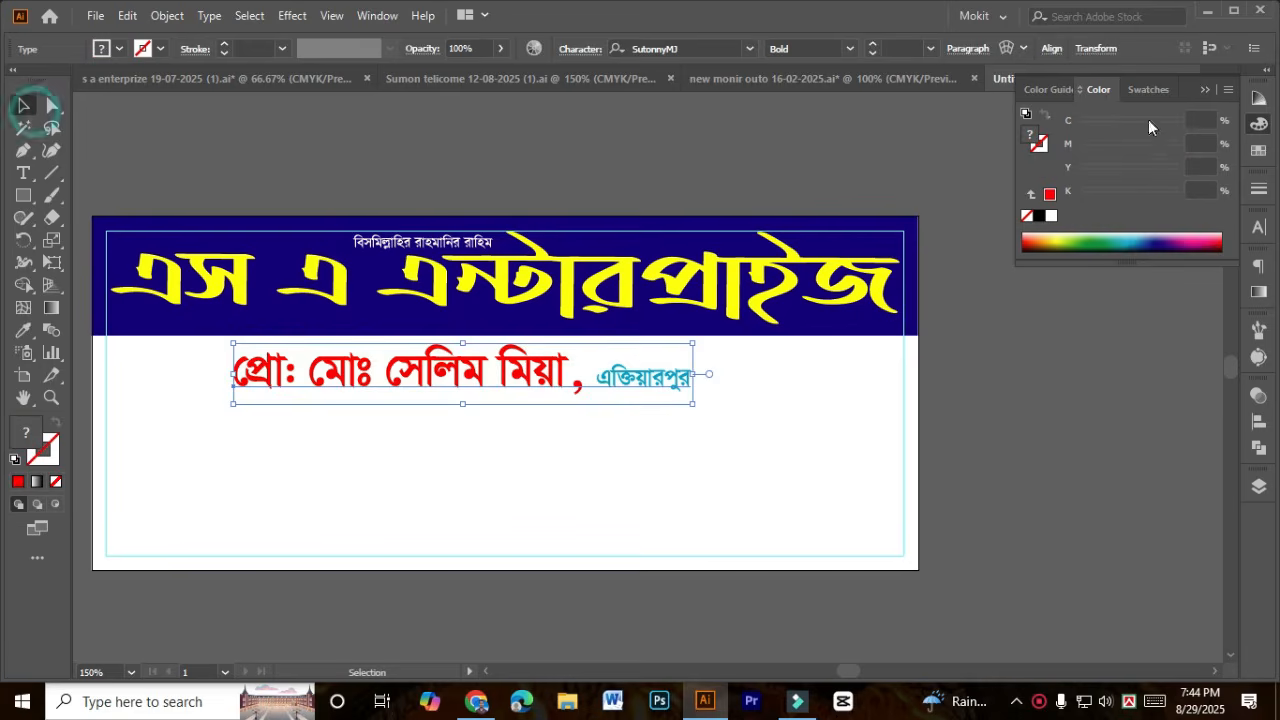
Step: Shift the proprietor line to the right of the artboard's centre, keeping it just below the blue band
left_click(1259, 126)
left_click(1256, 148)
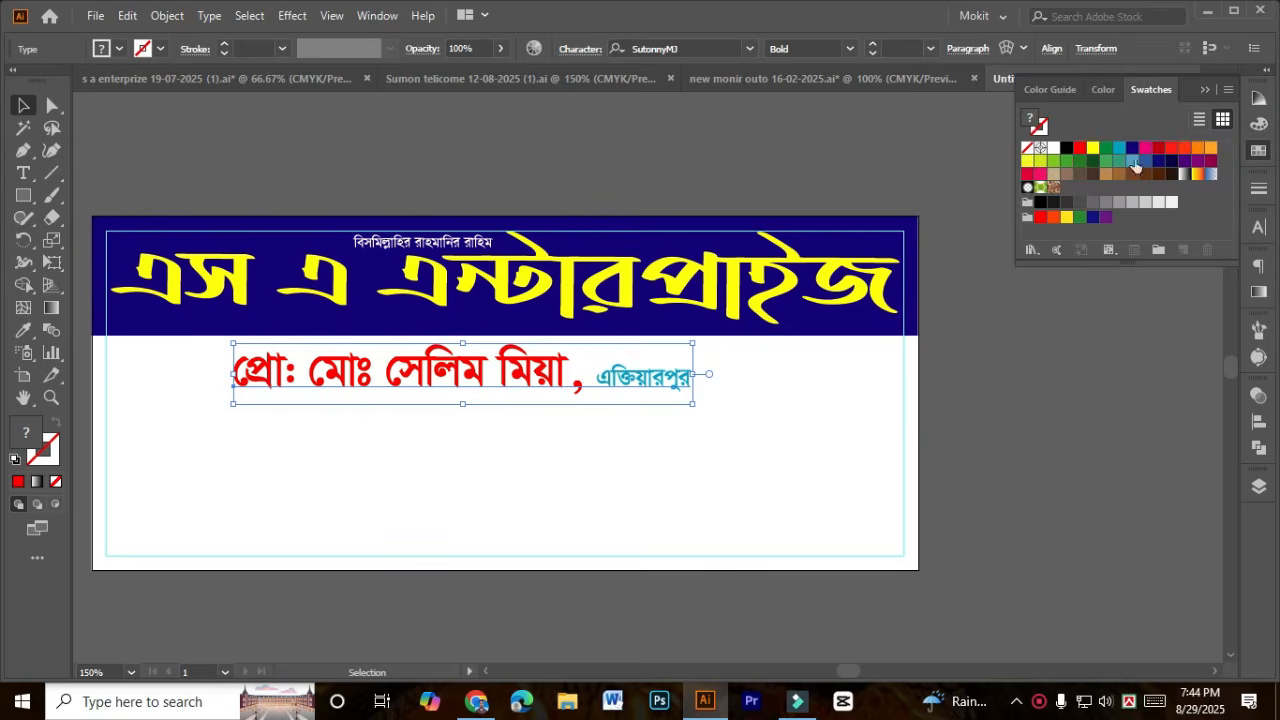
left_click_drag(644, 398, 676, 398)
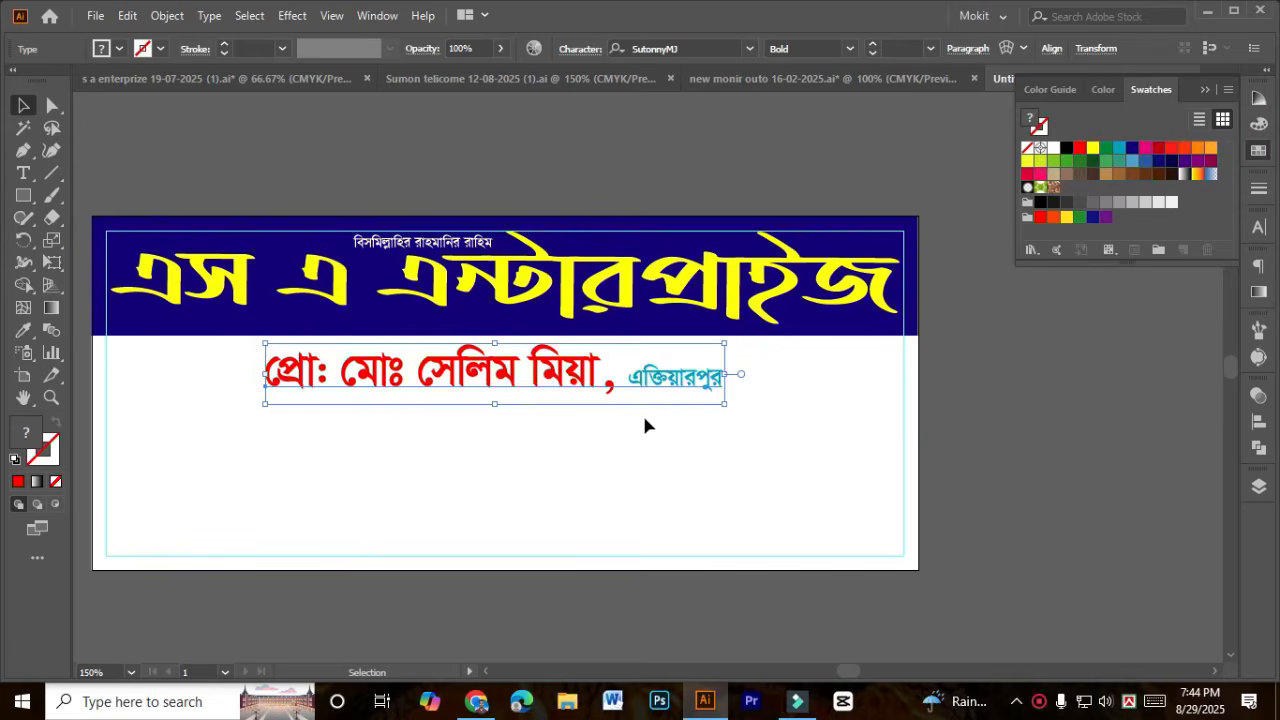
key("Right")
key("Right")
key("Right")
key("Right")
key("Right")
key("Right")
key("Right")
key("Right")
key("Right")
key("Right")
key("Right")
key("Right")
key("Right")
key("Right")
key("Right")
key("Right")
key("Right")
key("Right")
key("Right")
key("Right")
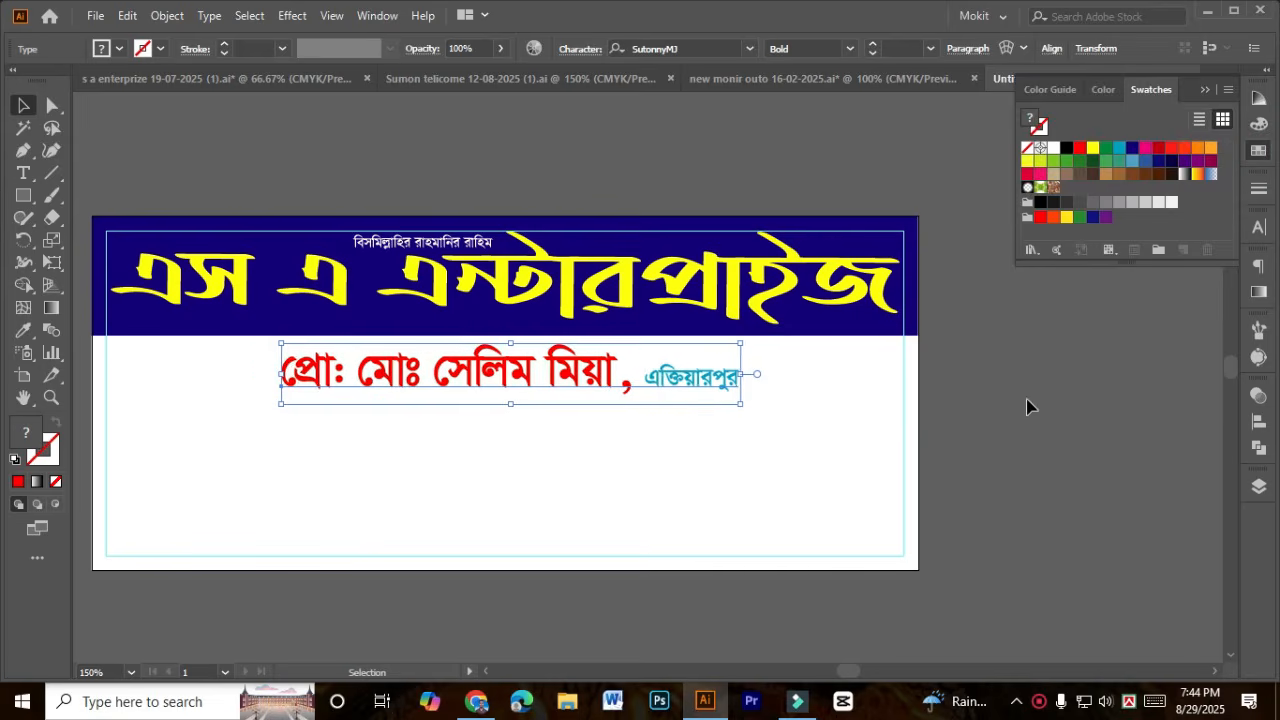
left_click(1026, 399)
scroll(393, 484, "down", 1)
left_click_drag(395, 573, 399, 489)
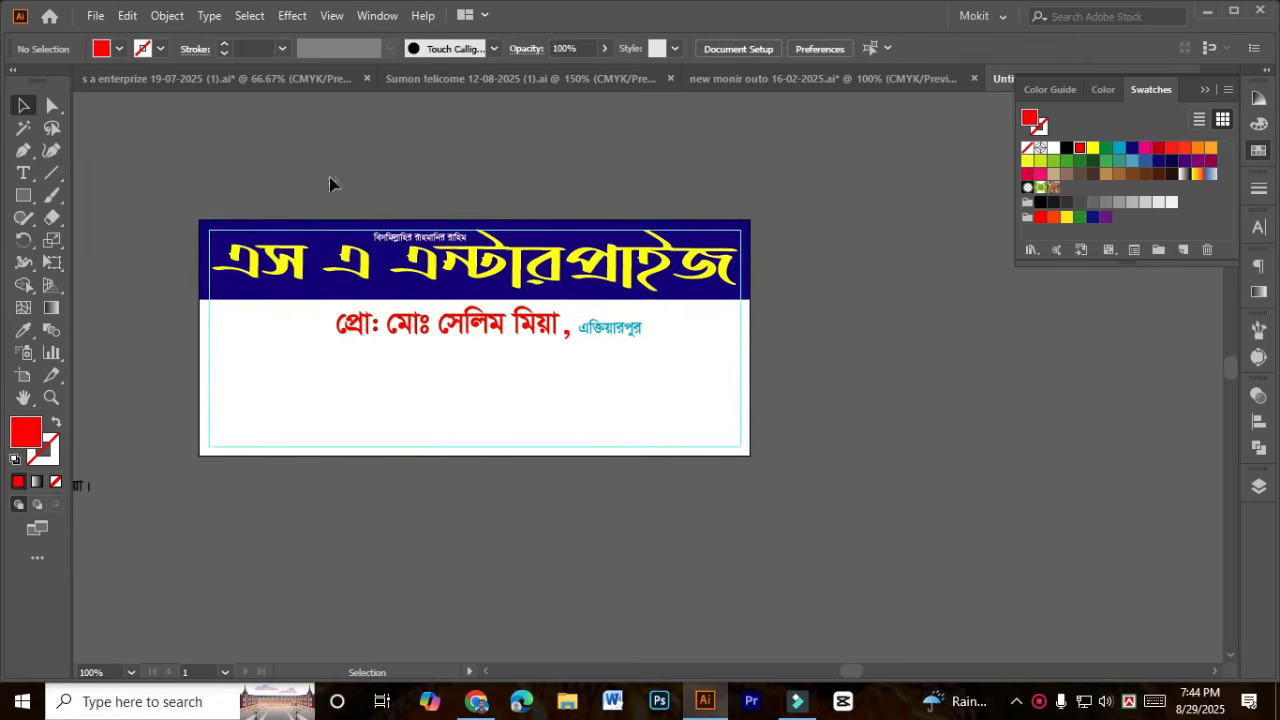
left_click_drag(510, 345, 522, 346)
left_click(374, 401)
scroll(374, 401, "up", 1)
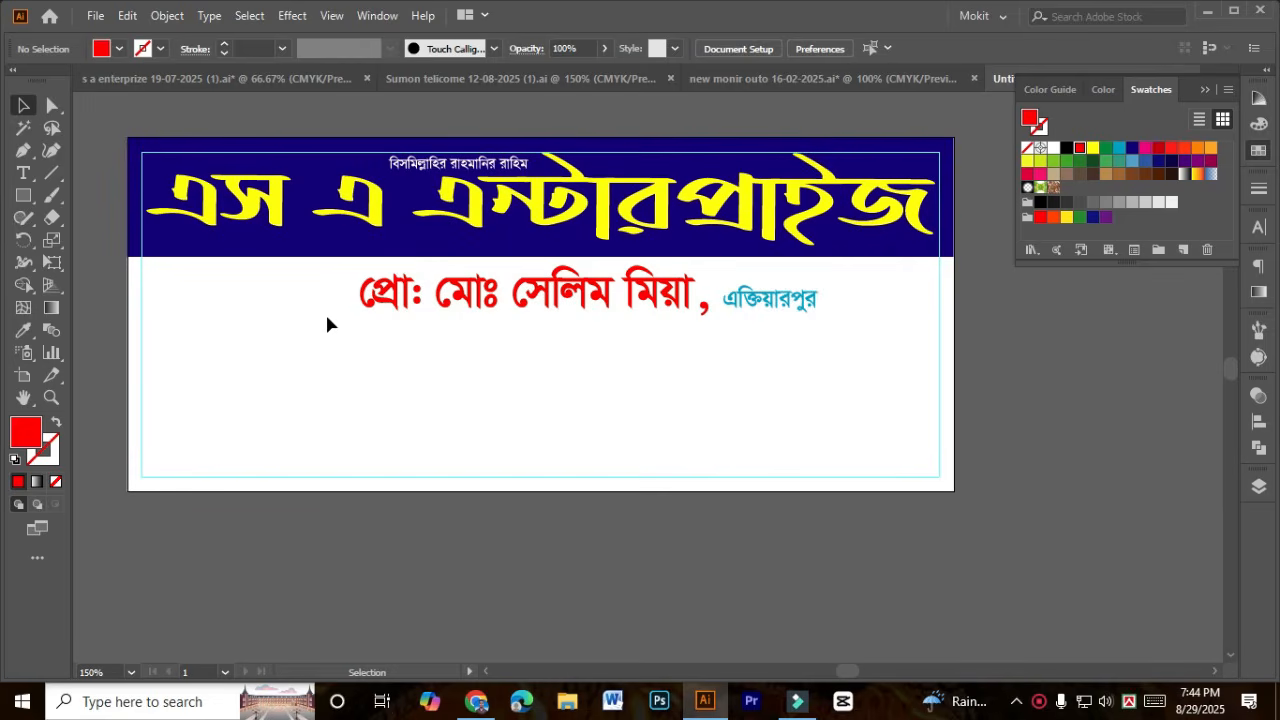
scroll(327, 323, "down", 1)
left_click(23, 150)
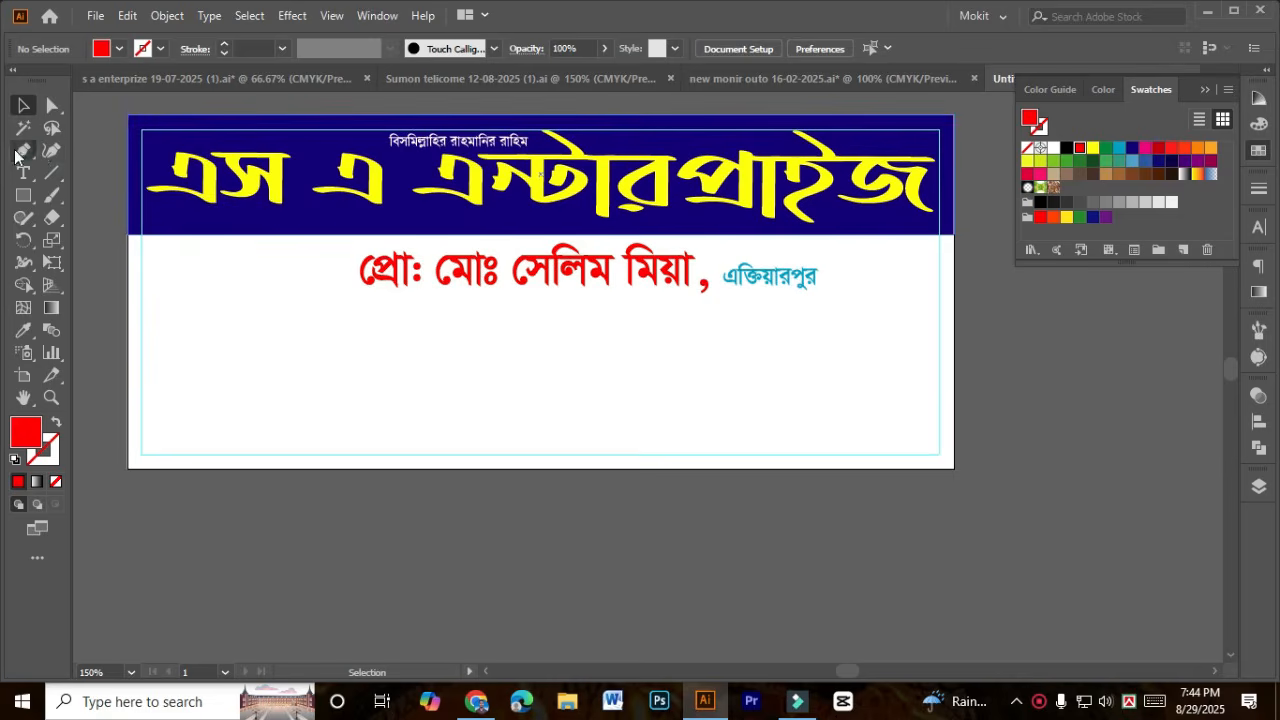
left_click(20, 105)
left_click(358, 230)
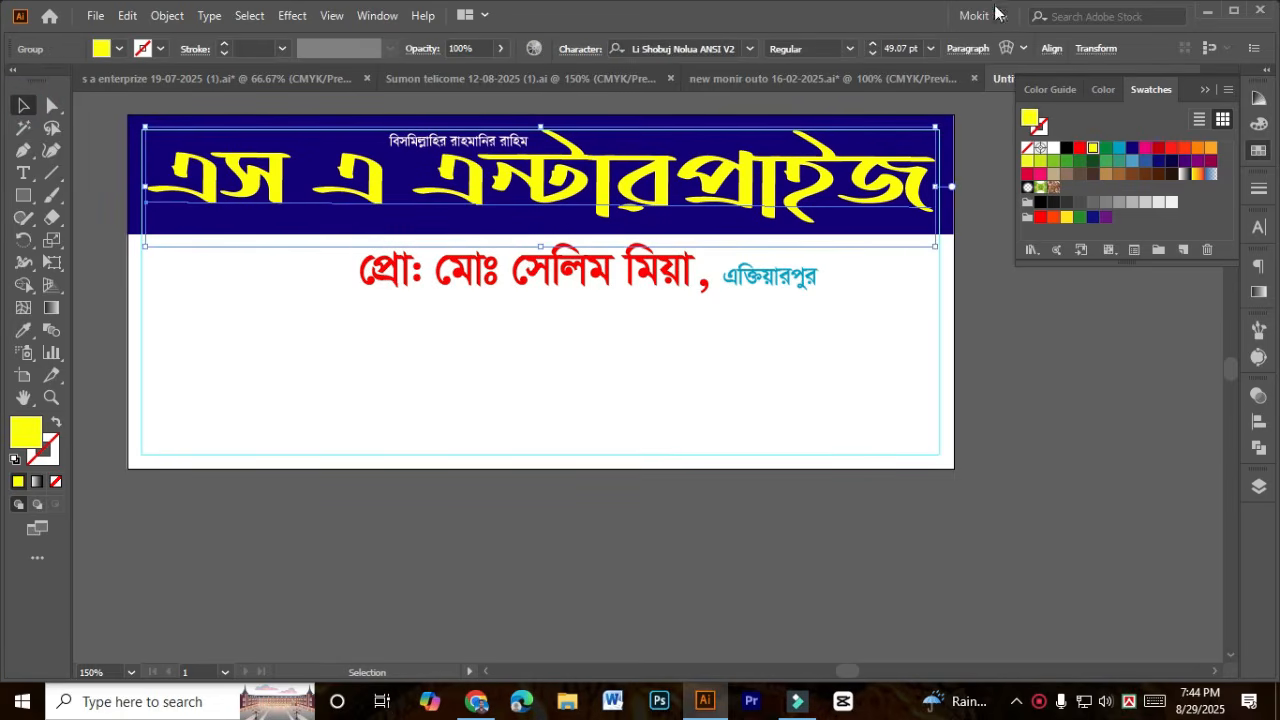
left_click(968, 48)
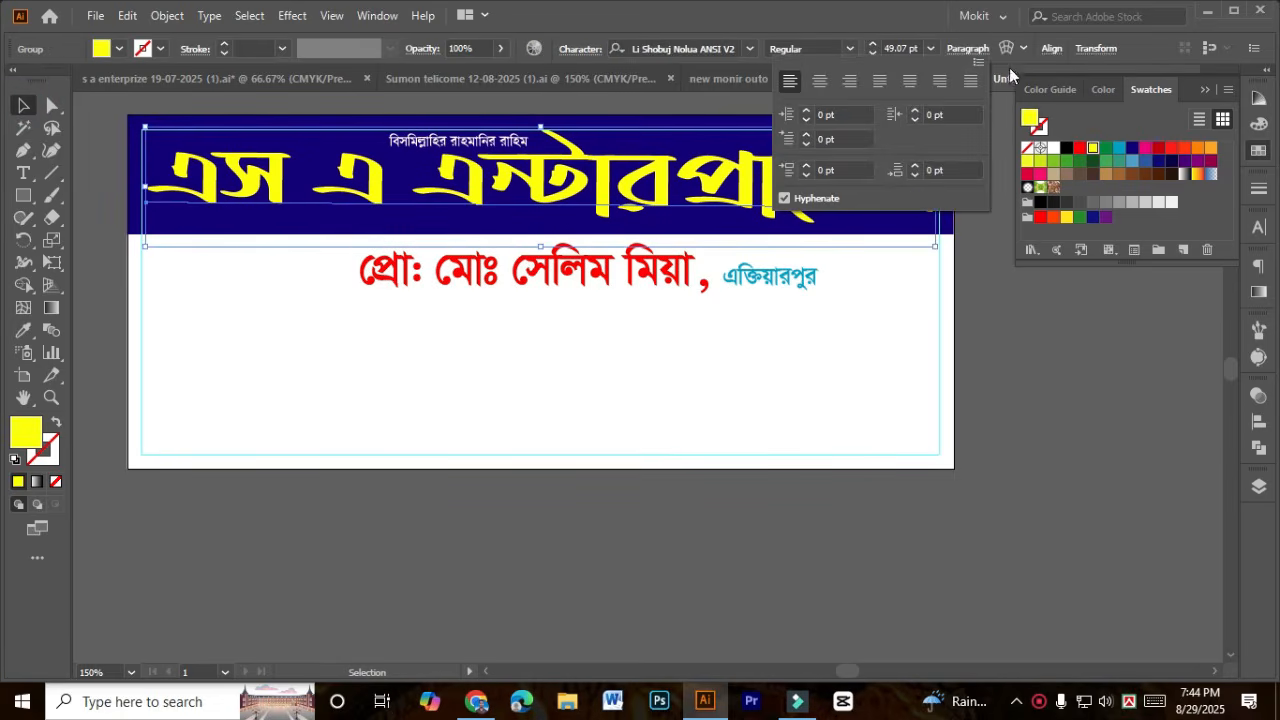
left_click(1094, 52)
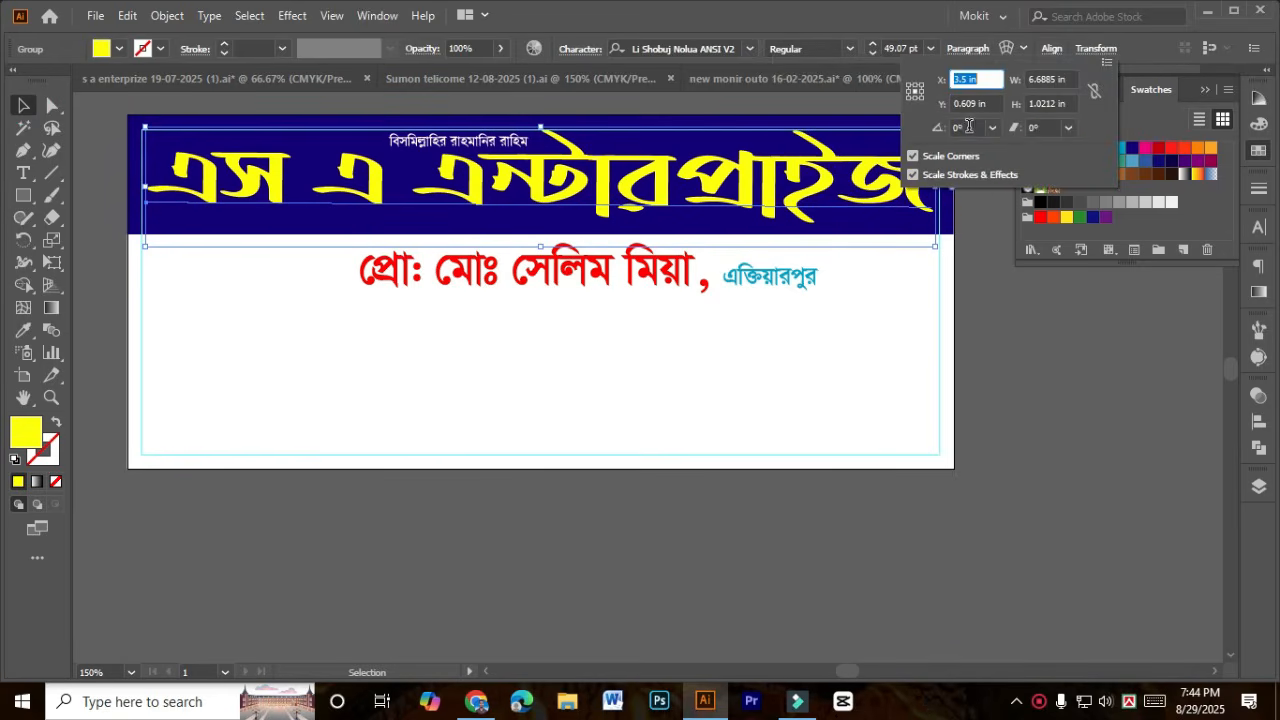
left_click(1029, 361)
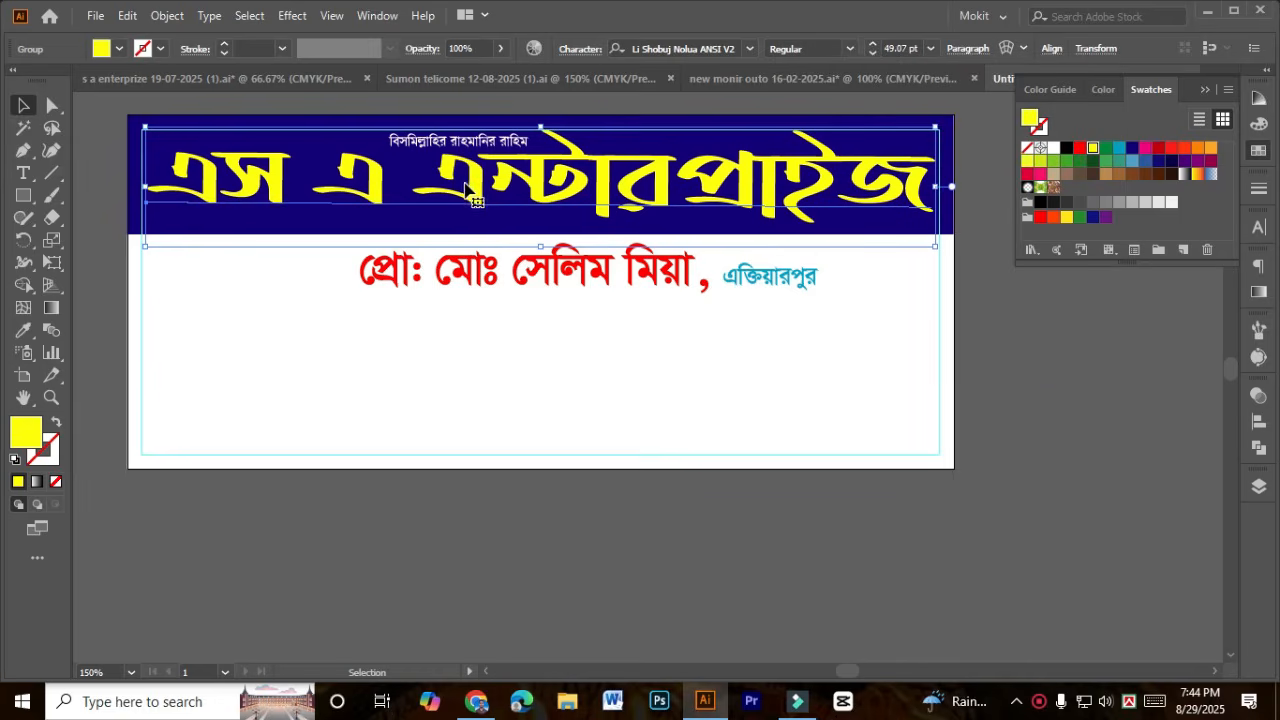
key("ctrl+shift+a")
left_click_drag(477, 279, 488, 262)
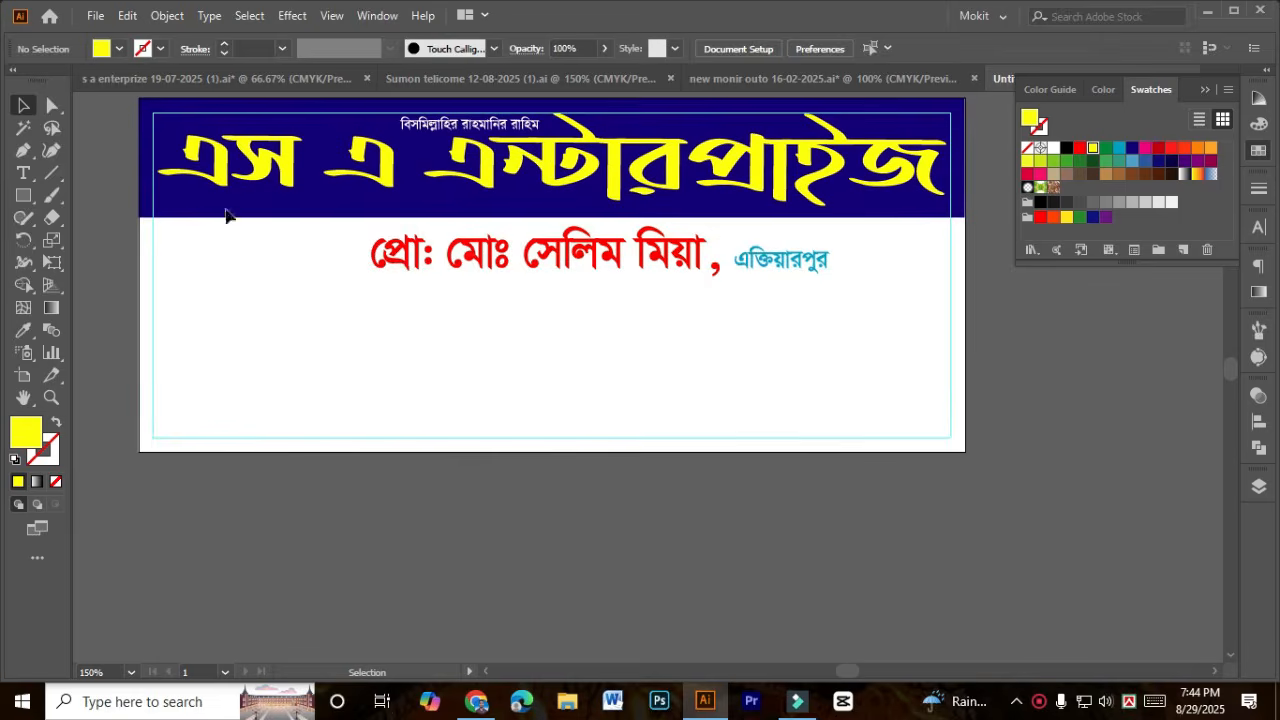
Step: Draw a closed yellow pentagon with the Pen tool over the artboard's left end, full height, pointing inward about 1.5 in from the left edge
left_click(26, 150)
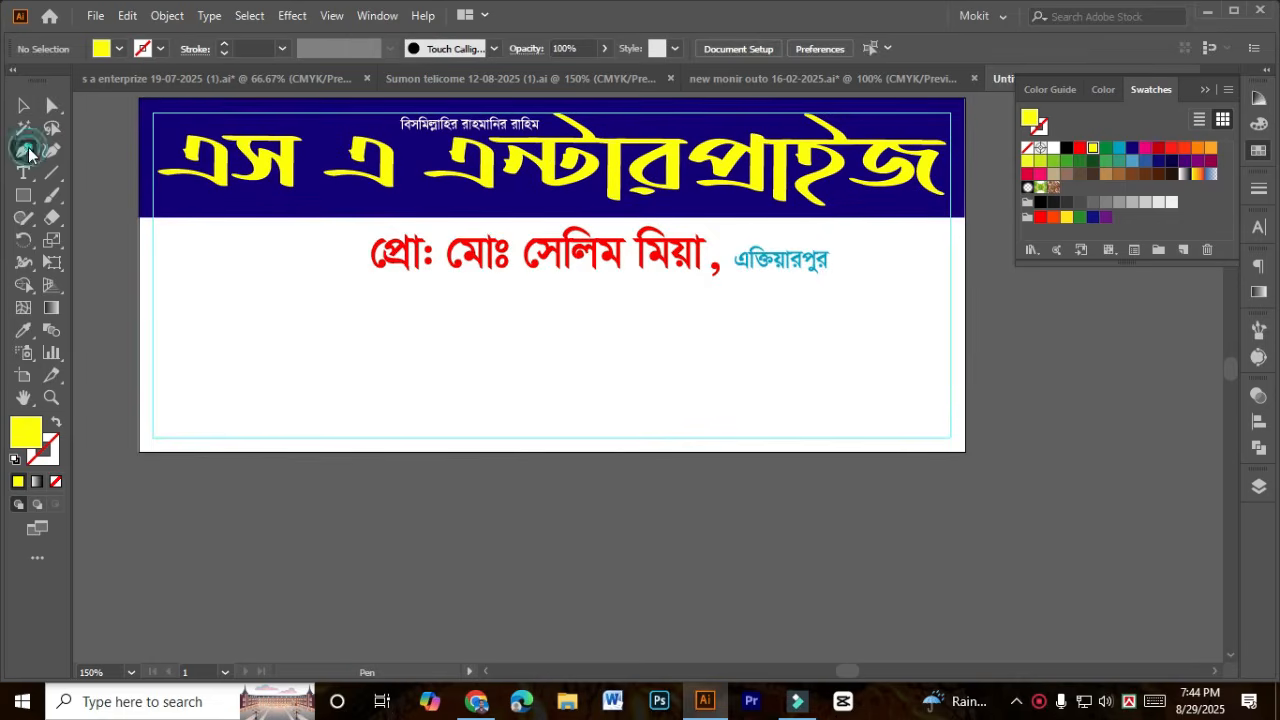
left_click(212, 99)
scroll(210, 104, "up", 1)
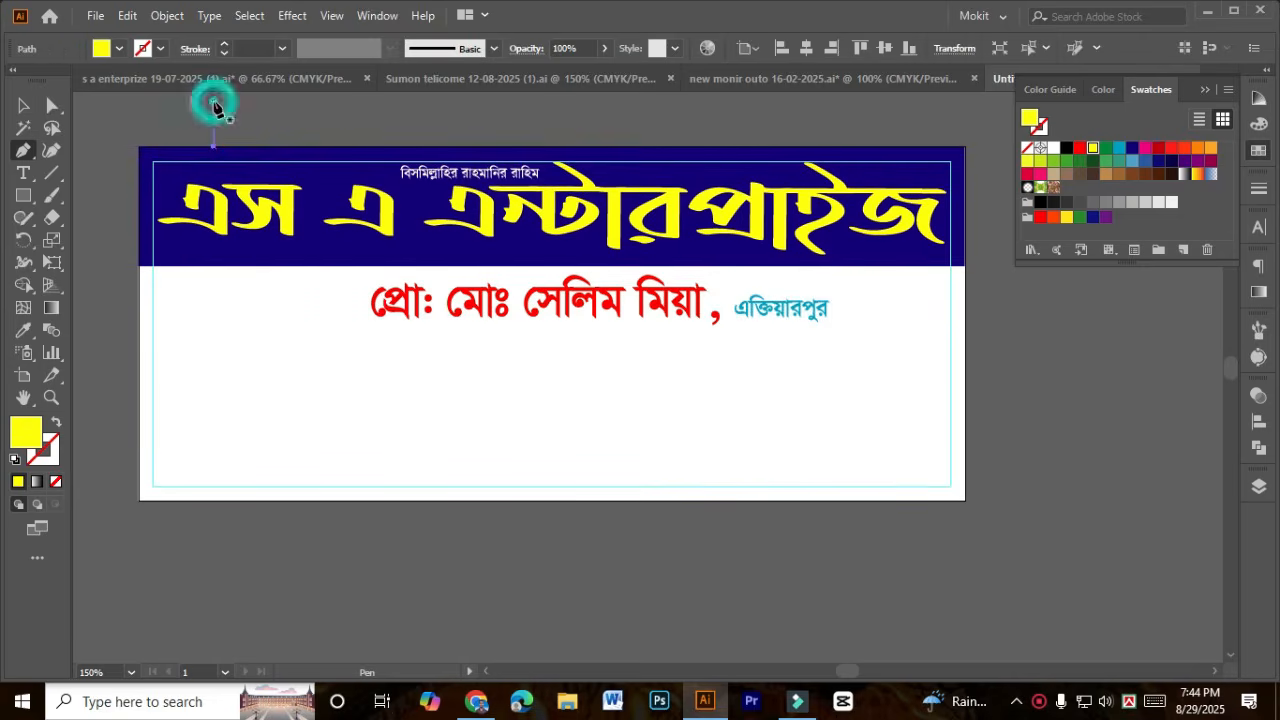
left_click(316, 329)
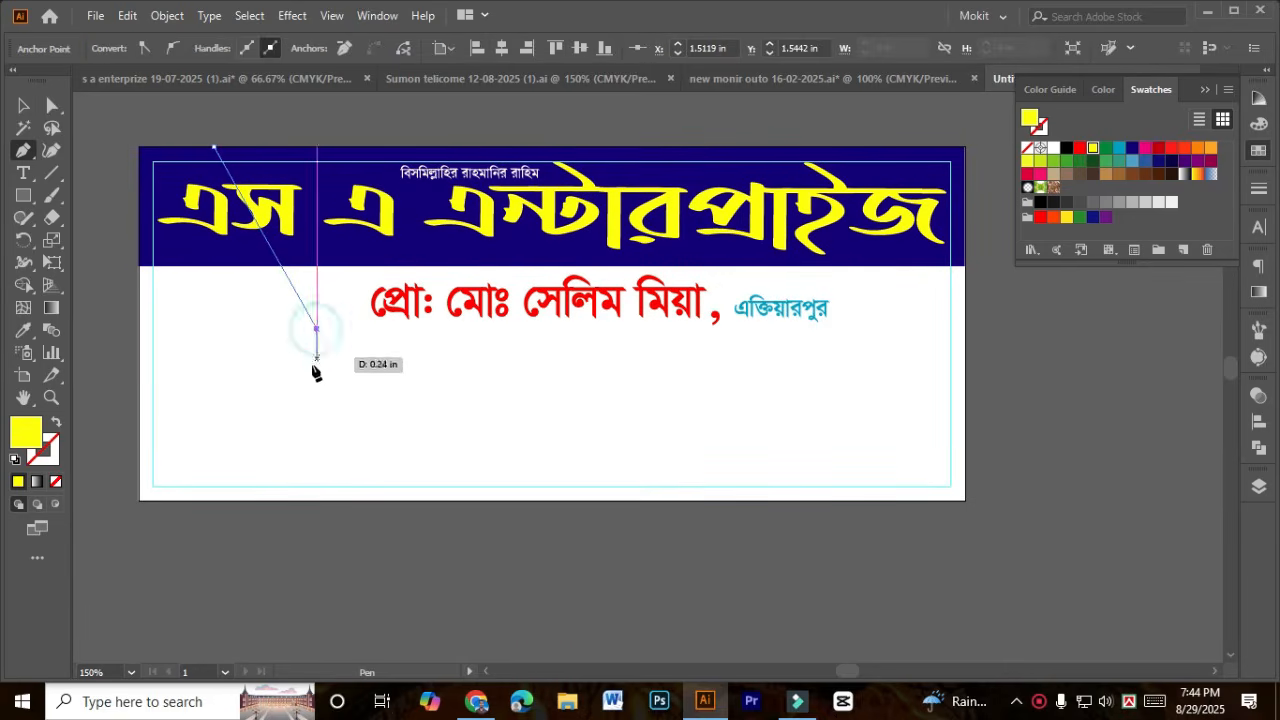
left_click(240, 501)
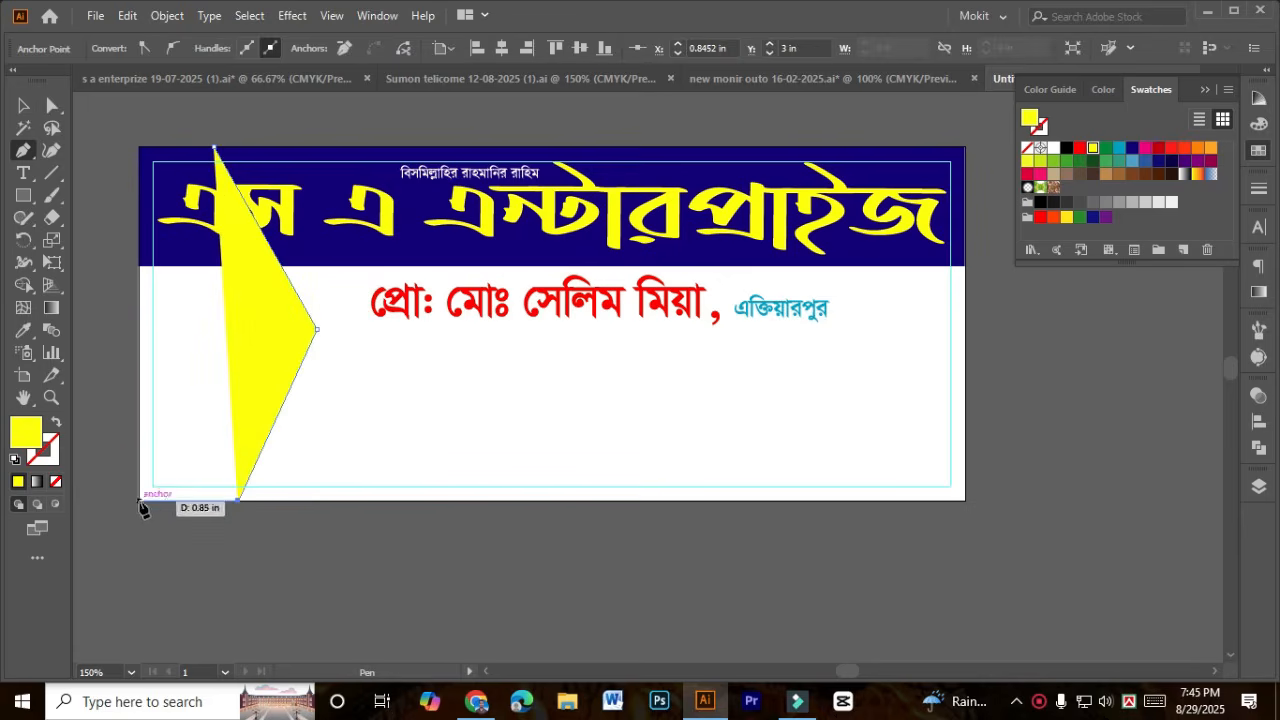
left_click(141, 499)
left_click(139, 148)
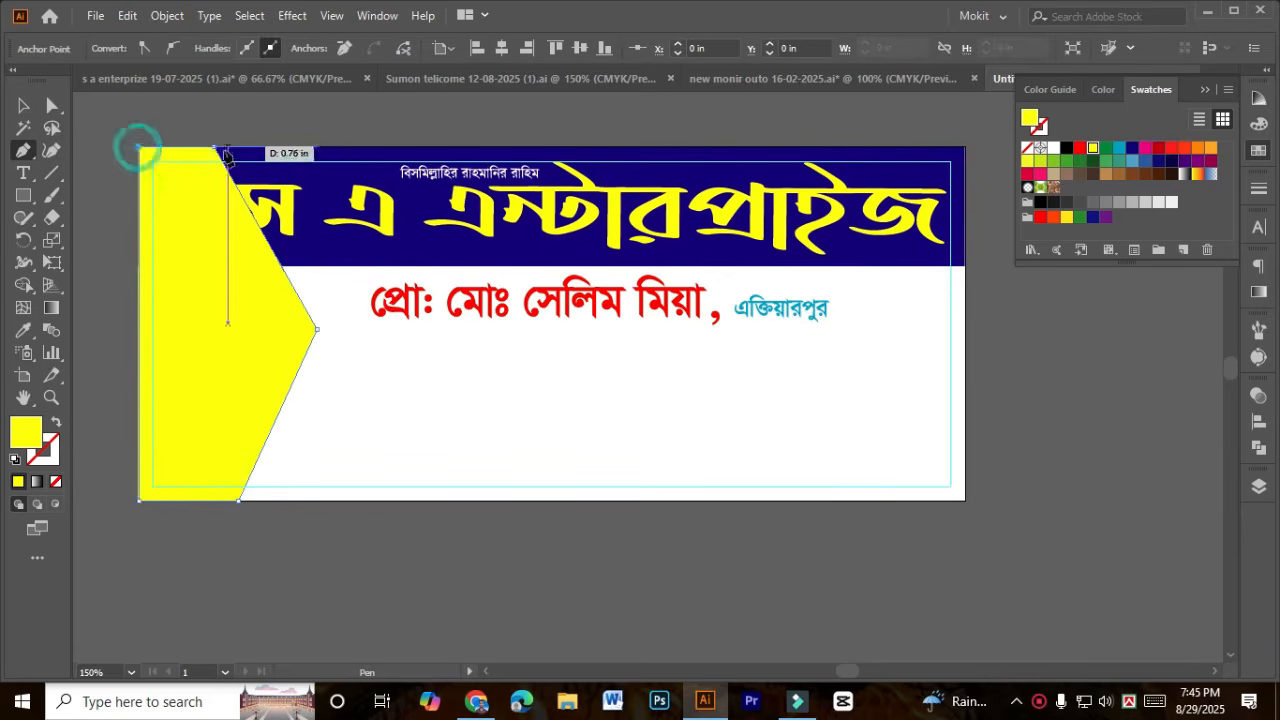
left_click(214, 147)
key("v")
left_click(98, 380)
key("space")
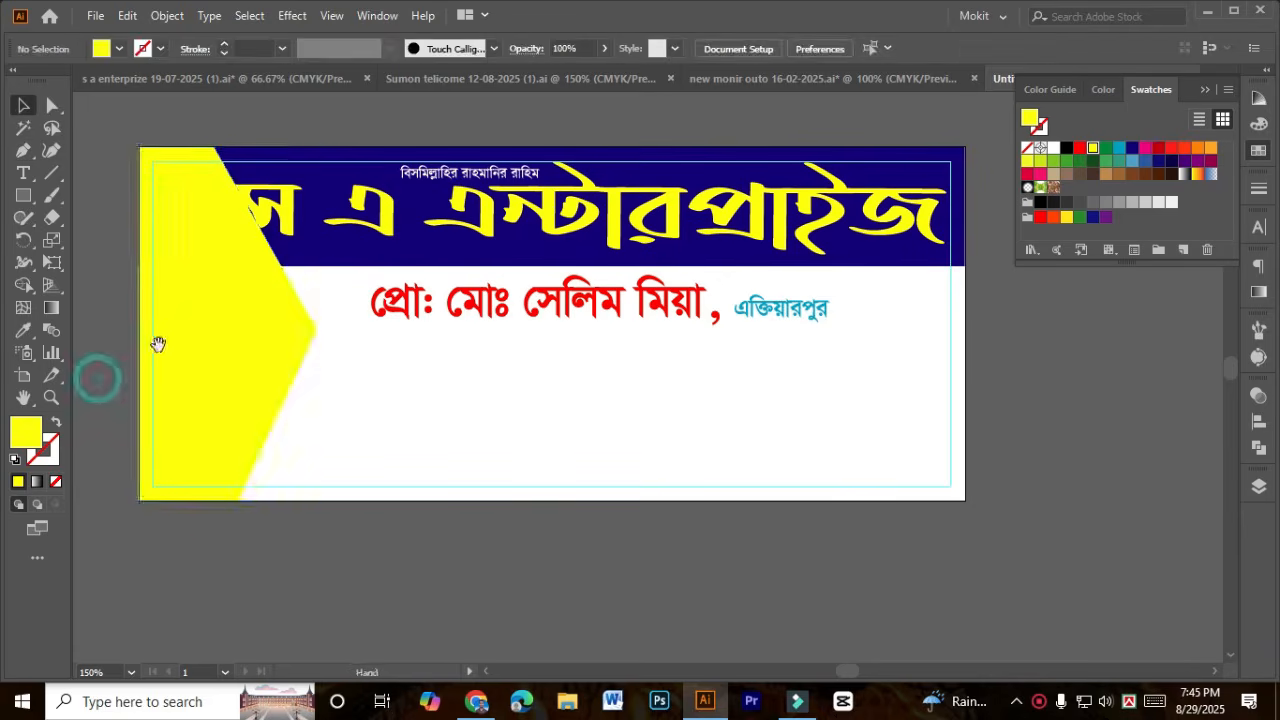
left_click_drag(157, 344, 237, 339)
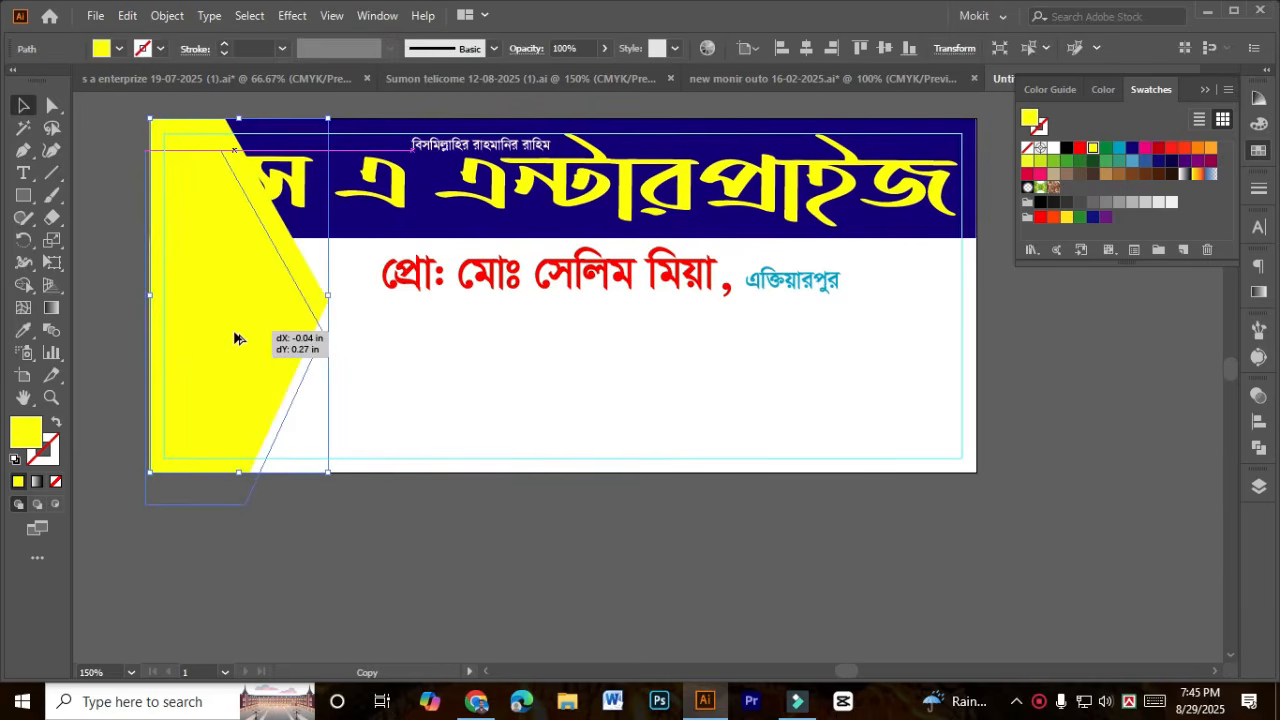
left_click_drag(208, 150, 208, 151)
mouse_move(249, 400)
left_mouse_down()
mouse_move(114, 454)
mouse_move(249, 400)
left_mouse_up()
key("Delete")
Step: Duplicate the yellow pentagon slightly to the right, fill the copy with cyan and send it behind the yellow one
left_click(283, 298)
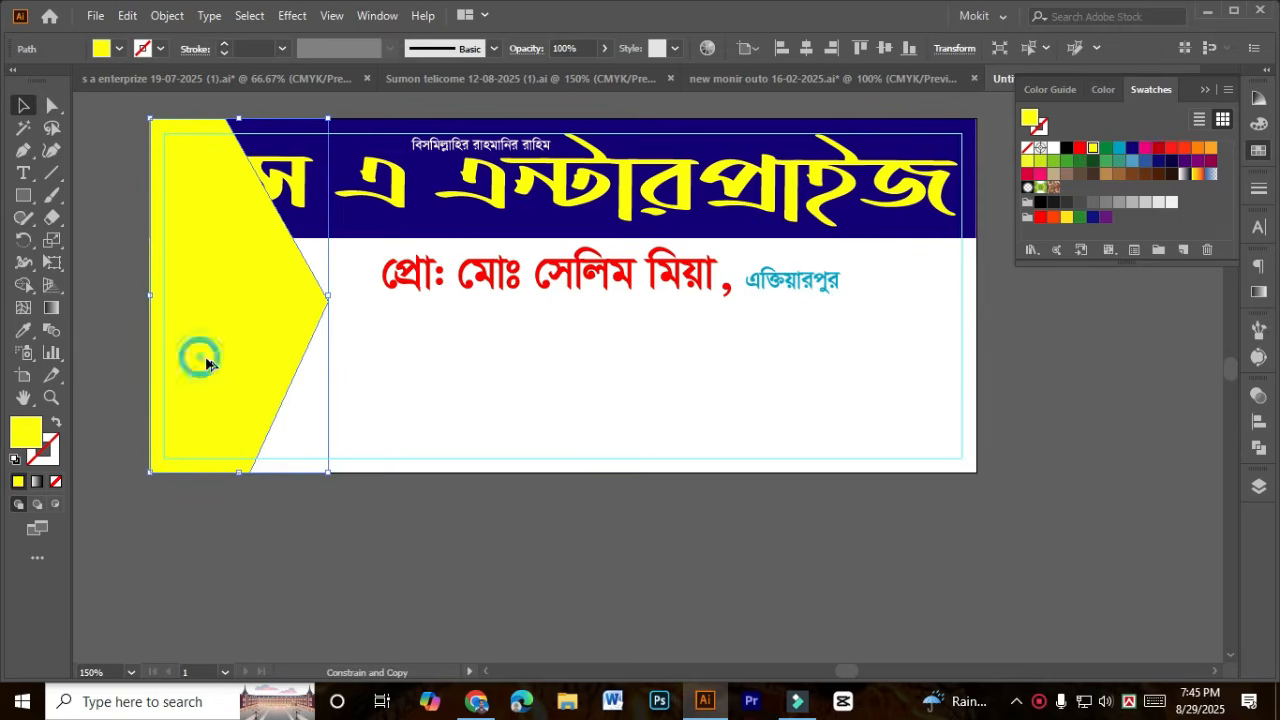
left_click_drag(206, 363, 208, 368)
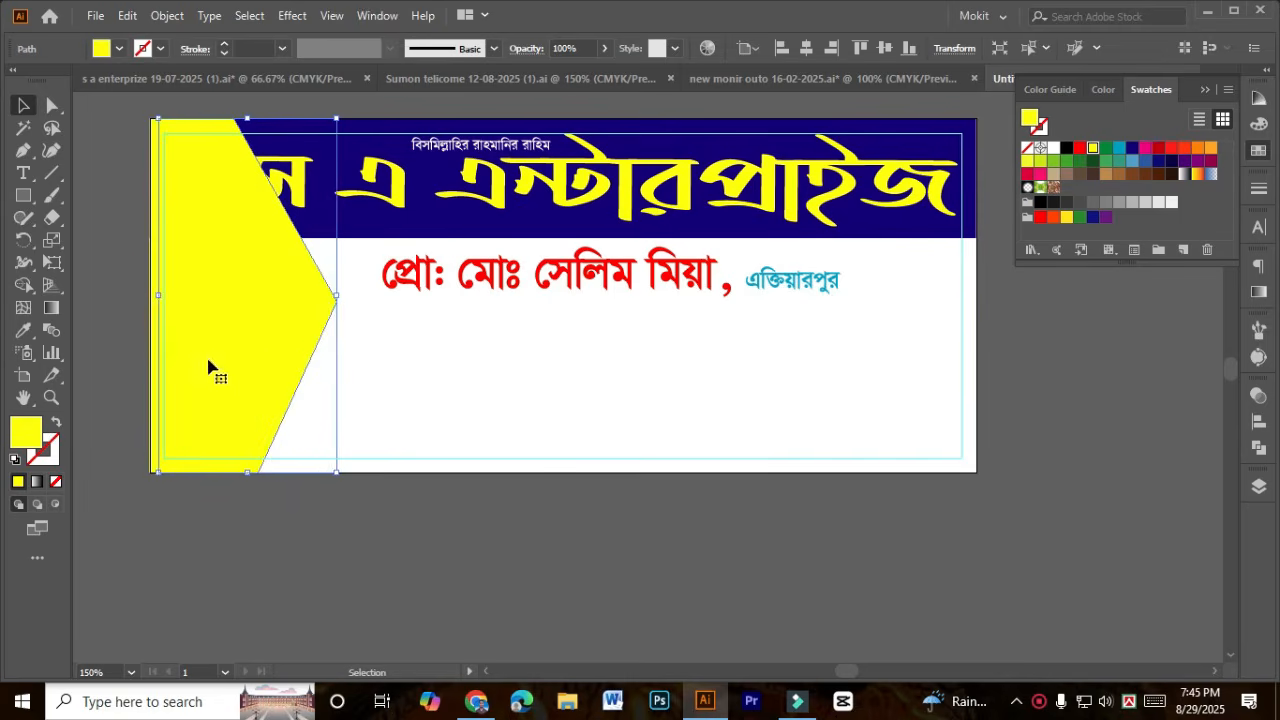
left_click(1120, 148)
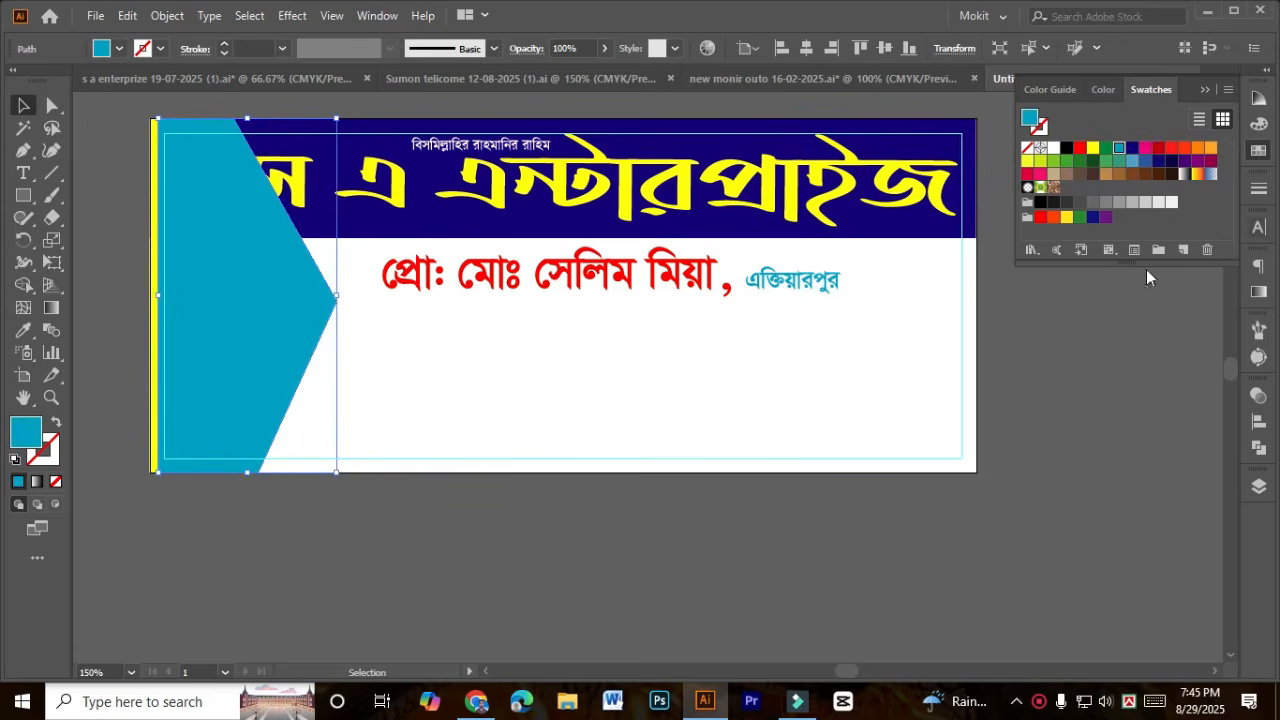
key("ctrl+[")
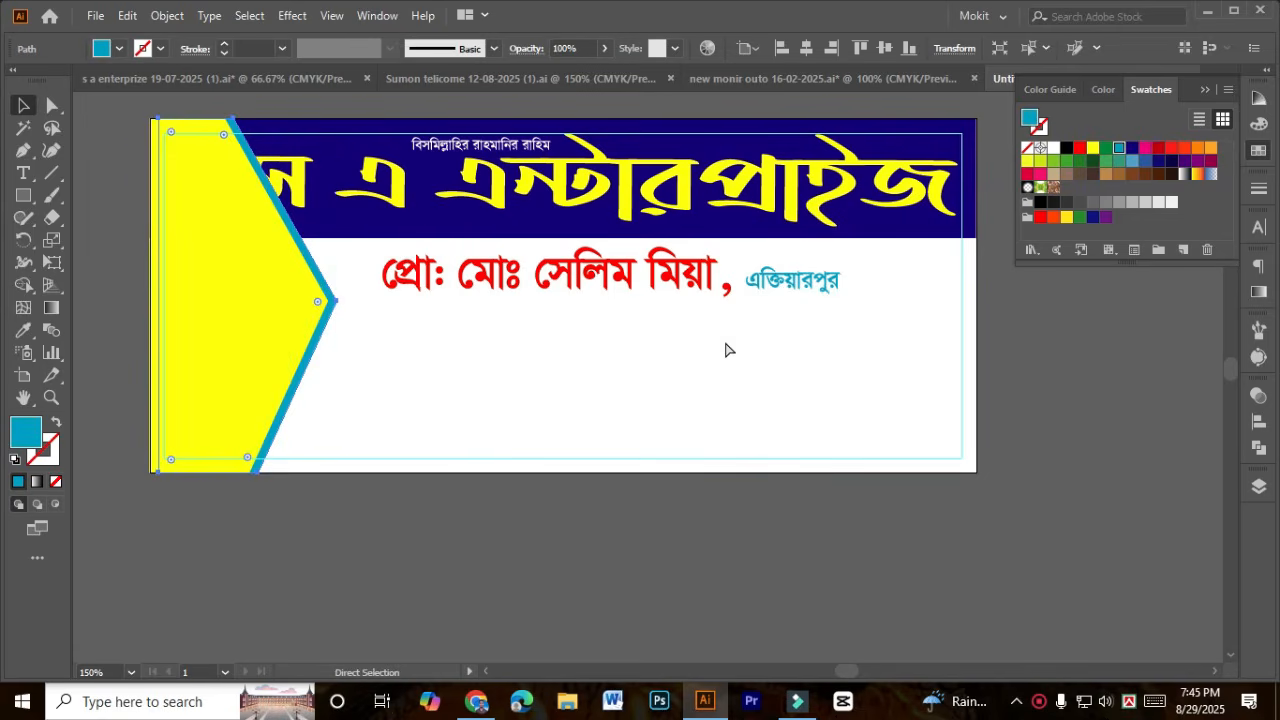
key("v")
Step: Fill the front yellow pentagon with white, leaving the cyan copy as an edge stripe
left_click(199, 310)
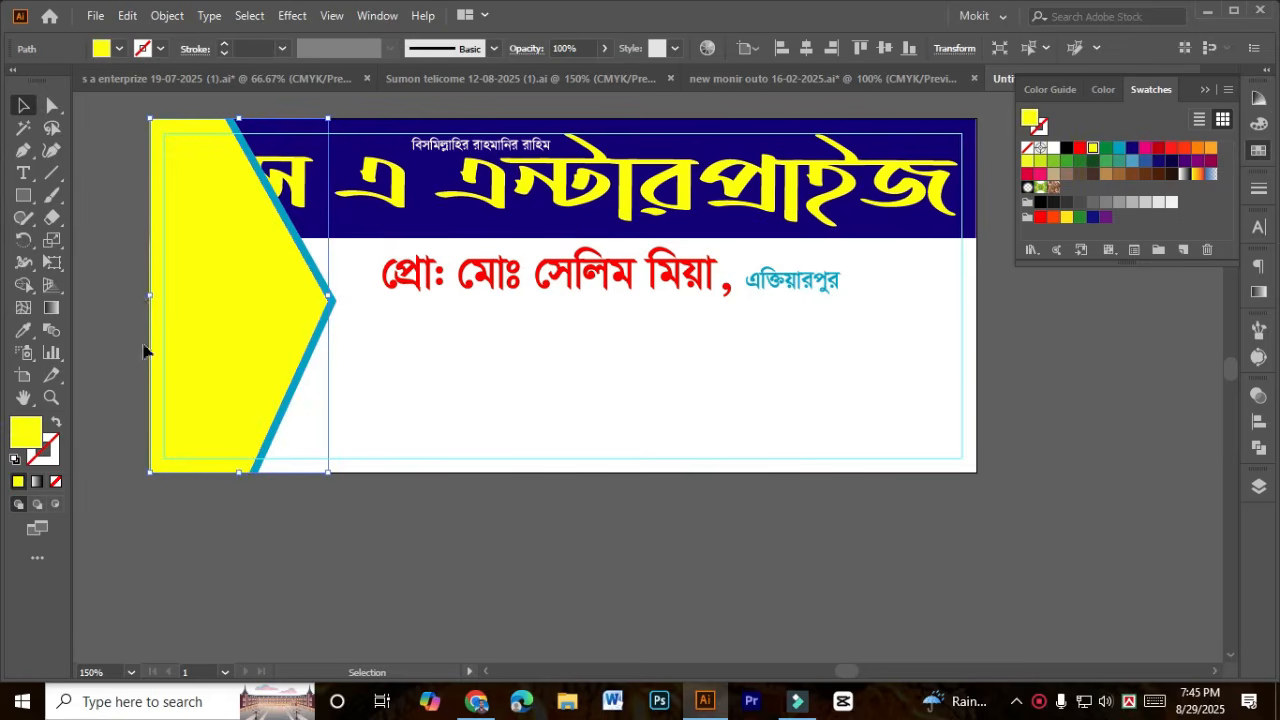
left_click(97, 50)
left_click(43, 82)
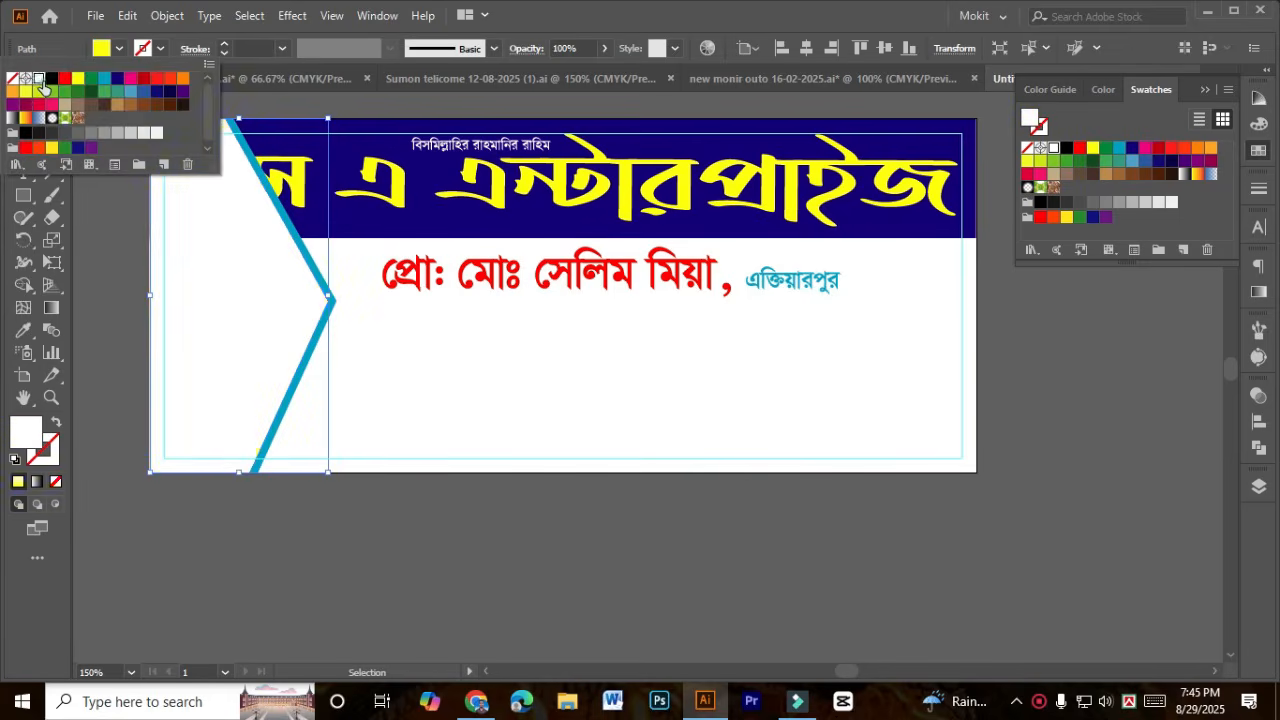
left_click(294, 574)
key("space")
left_click_drag(381, 516, 293, 563)
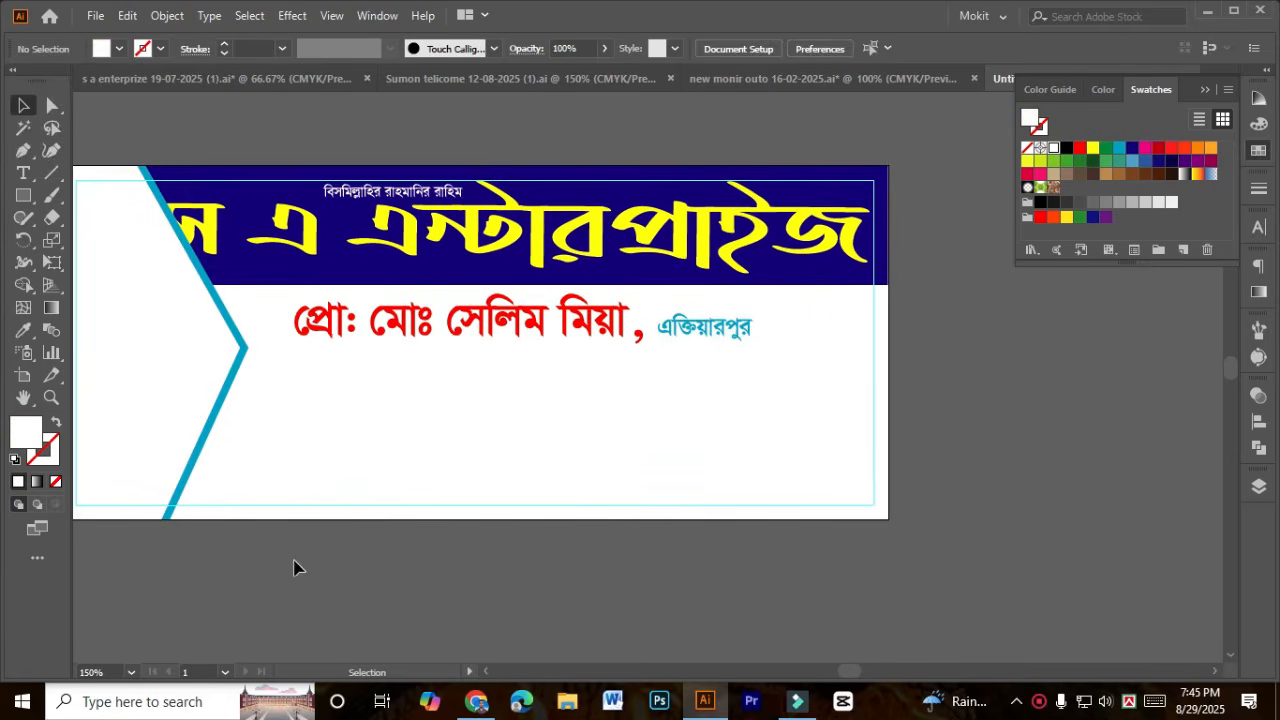
Step: Narrow the এস এ এন্টারপ্রাইজ title from its left side so it starts just past the cyan-edged white panel
left_click(832, 208)
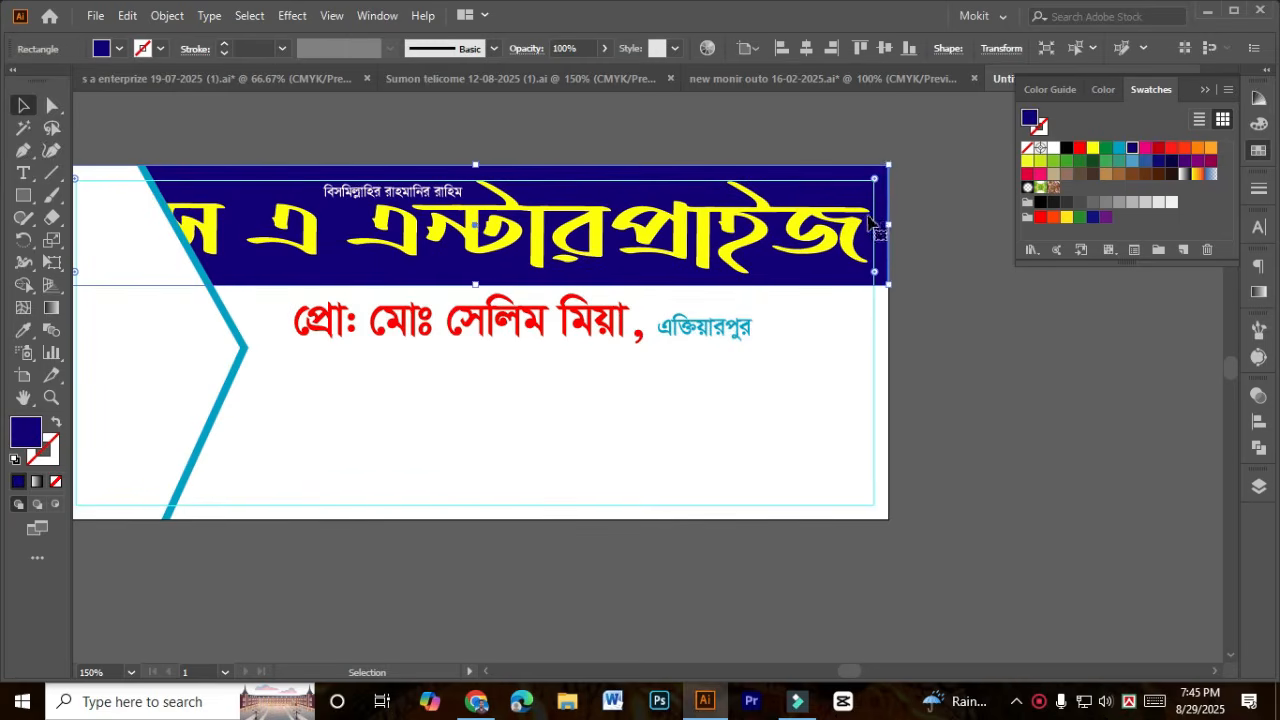
left_click(1000, 261)
left_click(410, 200)
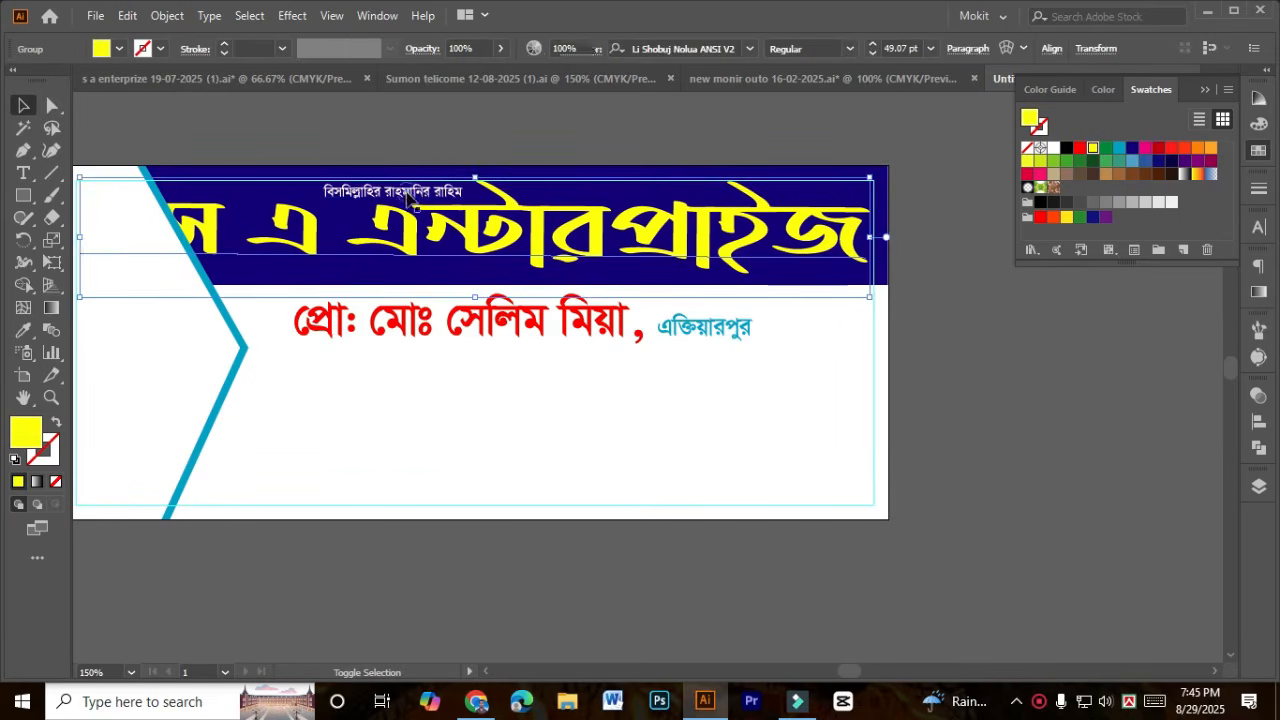
left_click(407, 193, "shift")
left_click(971, 420, "ctrl")
left_click_drag(897, 264, 1000, 378)
left_click(420, 360)
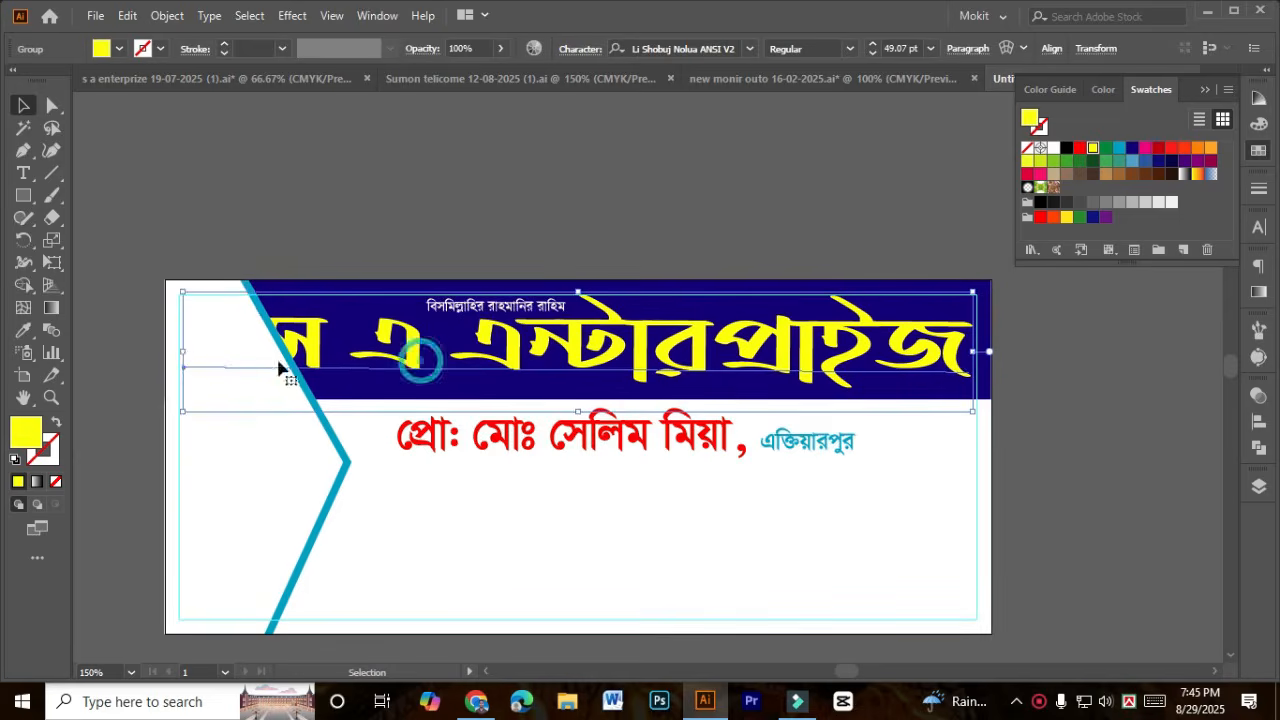
left_click_drag(183, 351, 311, 352)
left_click_drag(442, 381, 382, 293)
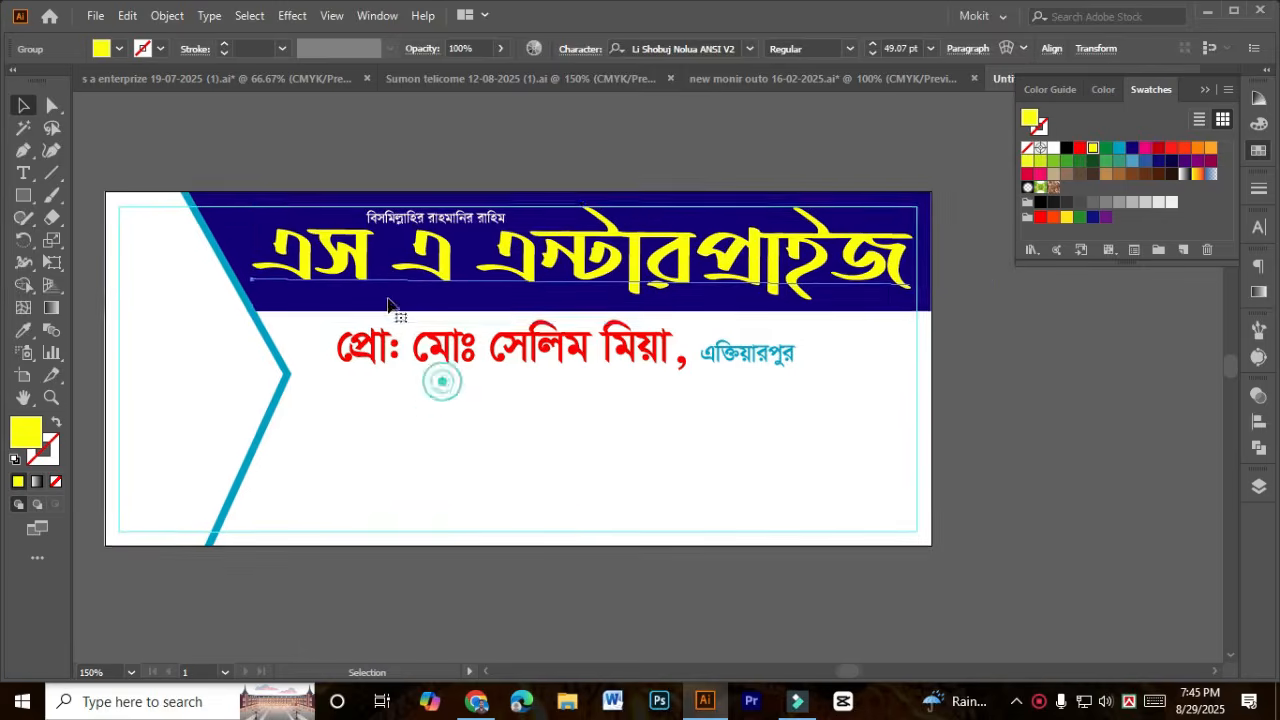
Step: Lock the এস এ এন্টারপ্রাইজ title in place on the blue band
key("ctrl+minus")
left_click(323, 520)
left_click_drag(377, 529, 360, 577)
key("ctrl+plus")
key("ctrl+plus")
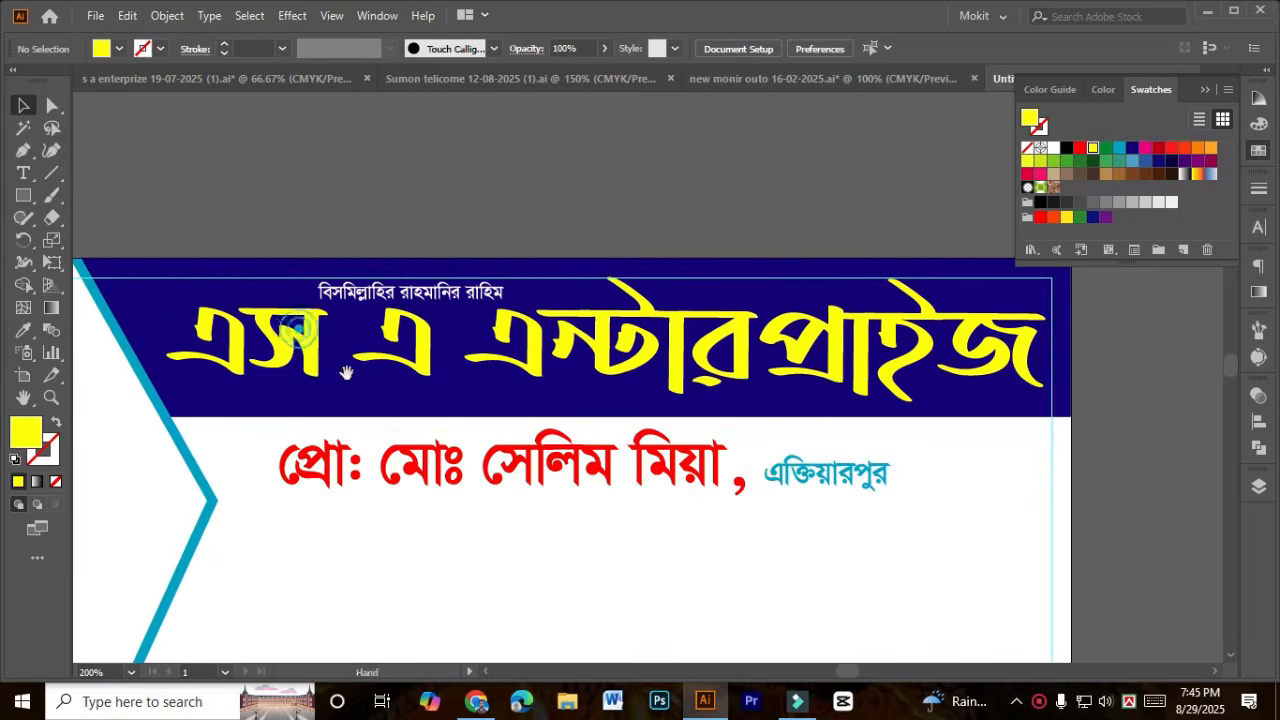
left_click(343, 373)
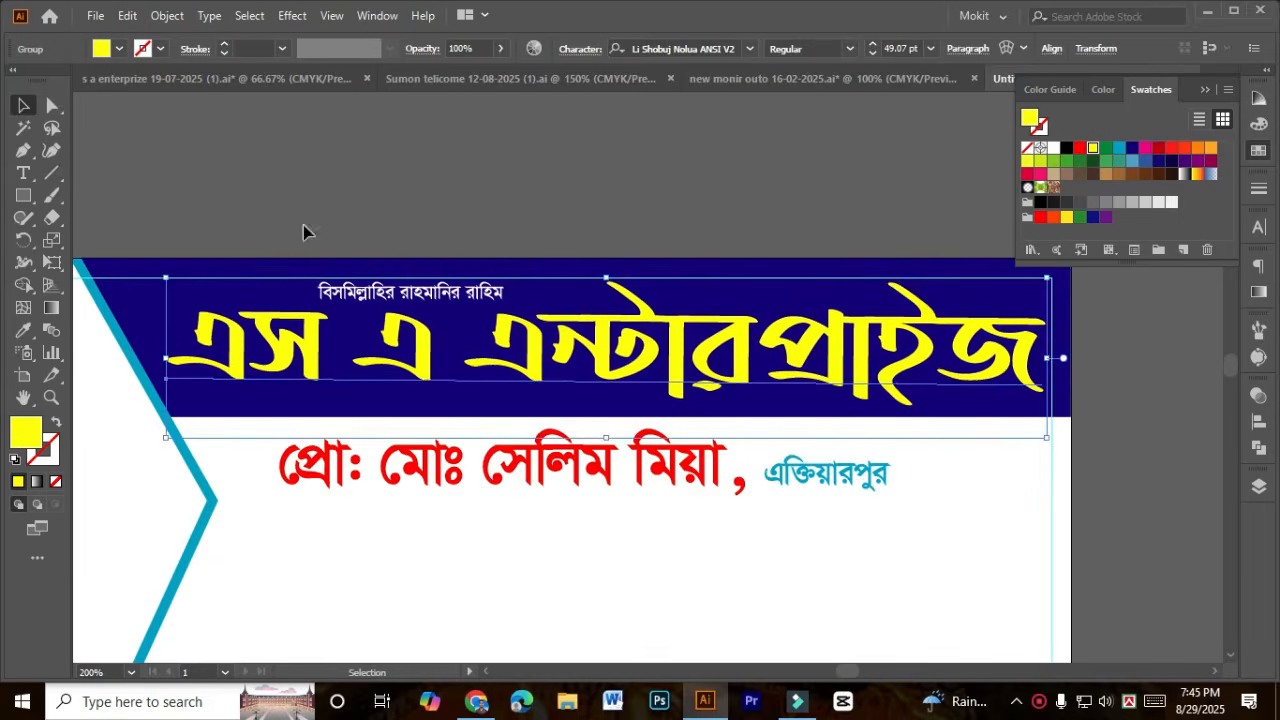
key("ctrl+2")
Step: Nudge the small white বিসমিল্লাহির রাহমানির রাহিম line slightly up and well to the right, above the title
left_click(436, 294)
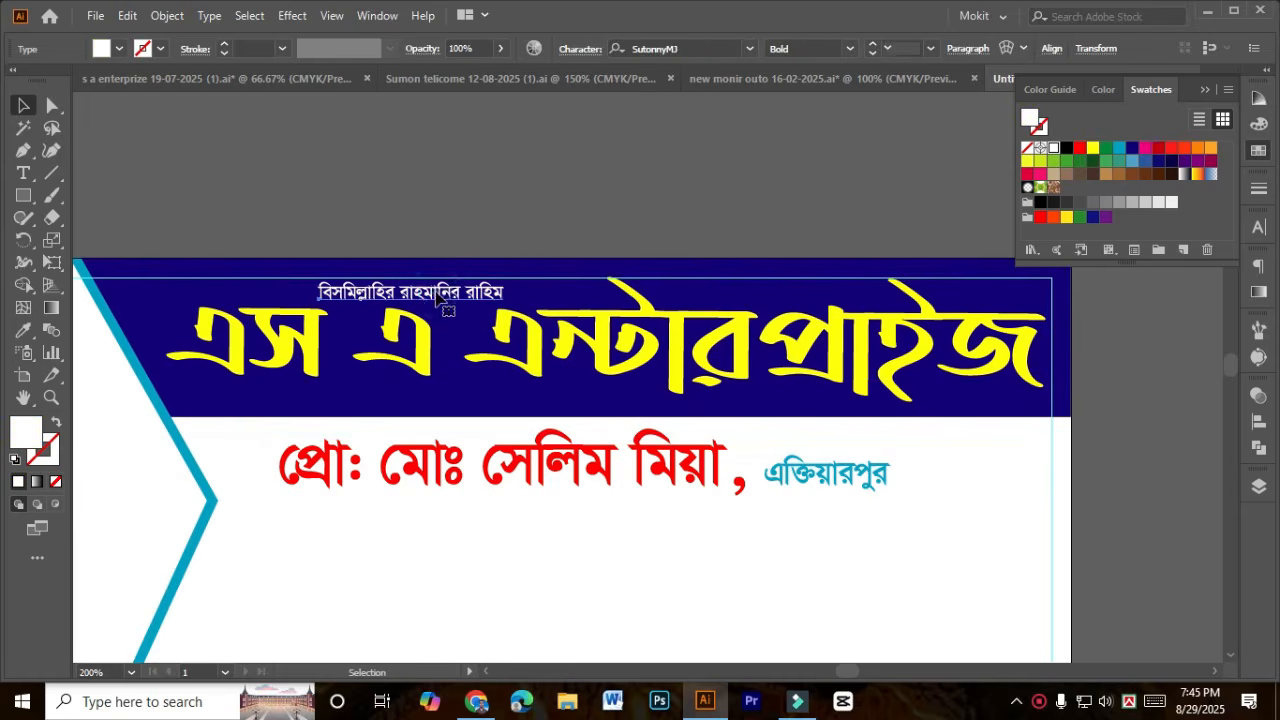
key("Up")
key("Up")
key("Right")
key("Right")
key("Right")
key("Right")
key("Right")
key("Right")
key("Right")
key("Right")
key("Right")
key("Right")
key("Right")
key("Right")
key("Right")
key("Right")
key("Right")
key("Right")
key("Right")
key("Right")
key("Right")
key("Right")
key("Right")
key("Right")
key("Right")
key("Right")
key("Right")
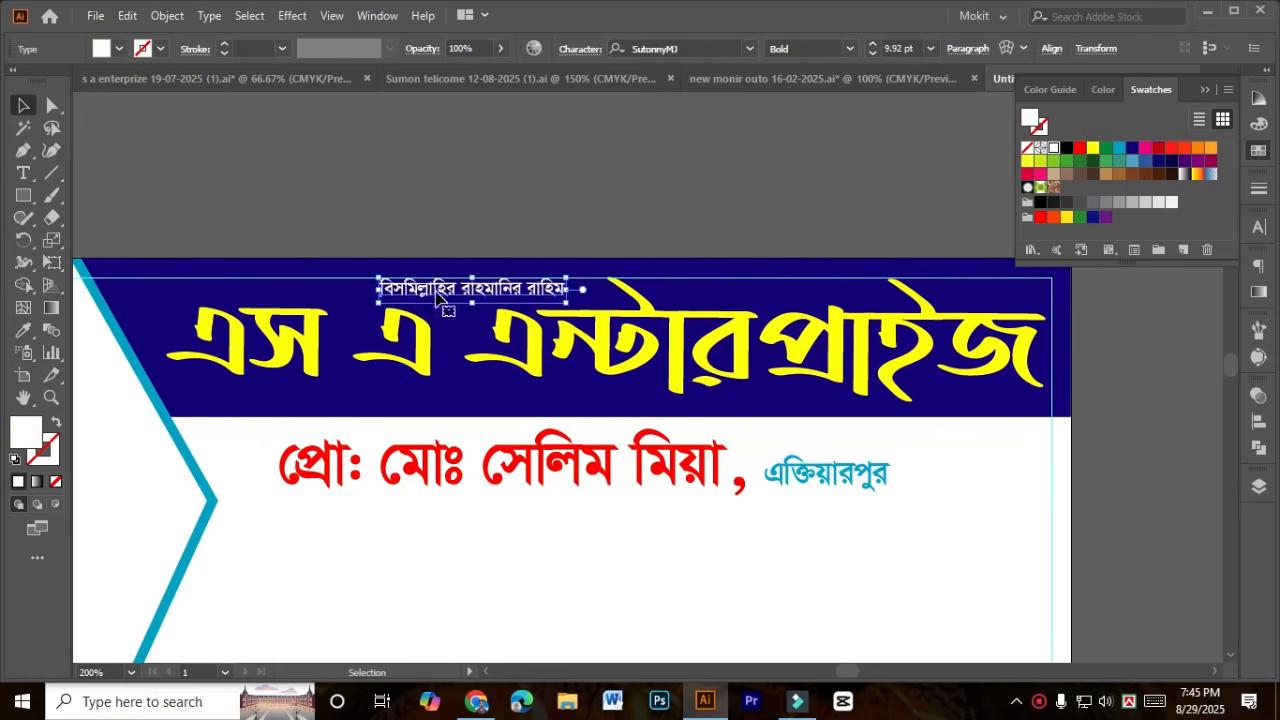
left_click(503, 197)
scroll(503, 197, "down", 1)
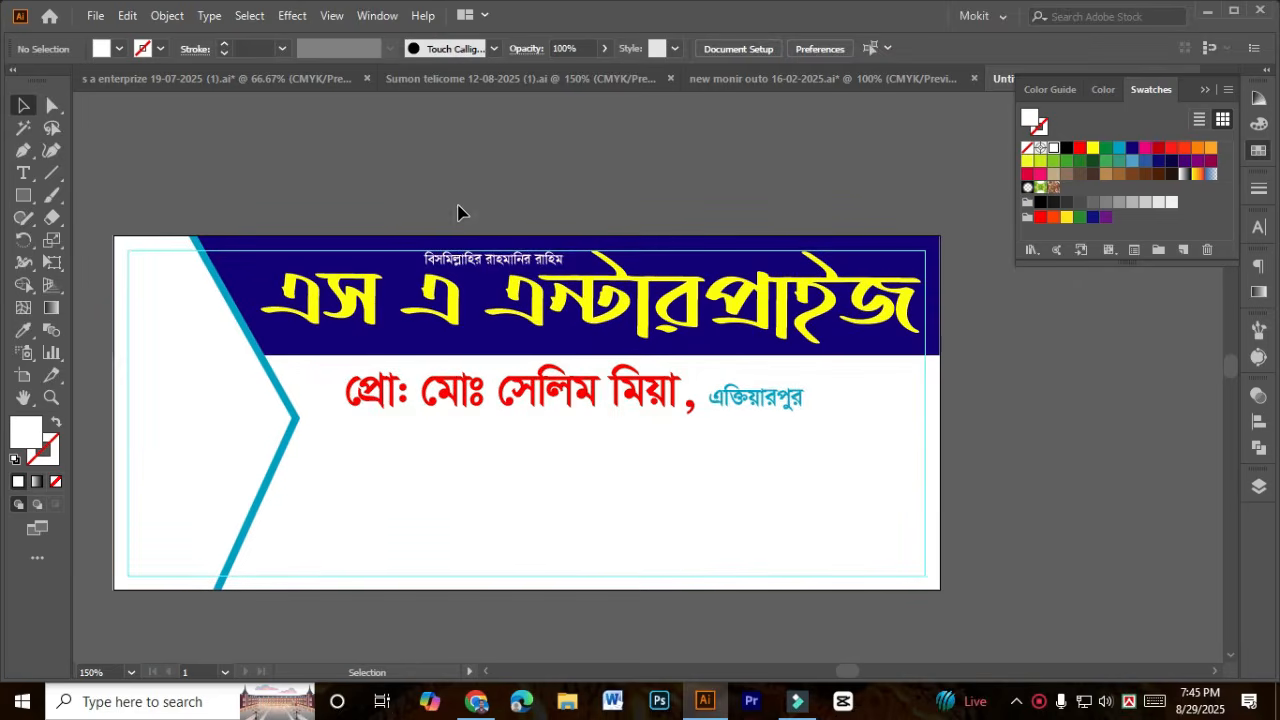
Step: Lock the white pentagon panel at the artboard's left end
scroll(254, 437, "down", 3)
left_click(197, 354)
key("ctrl+2")
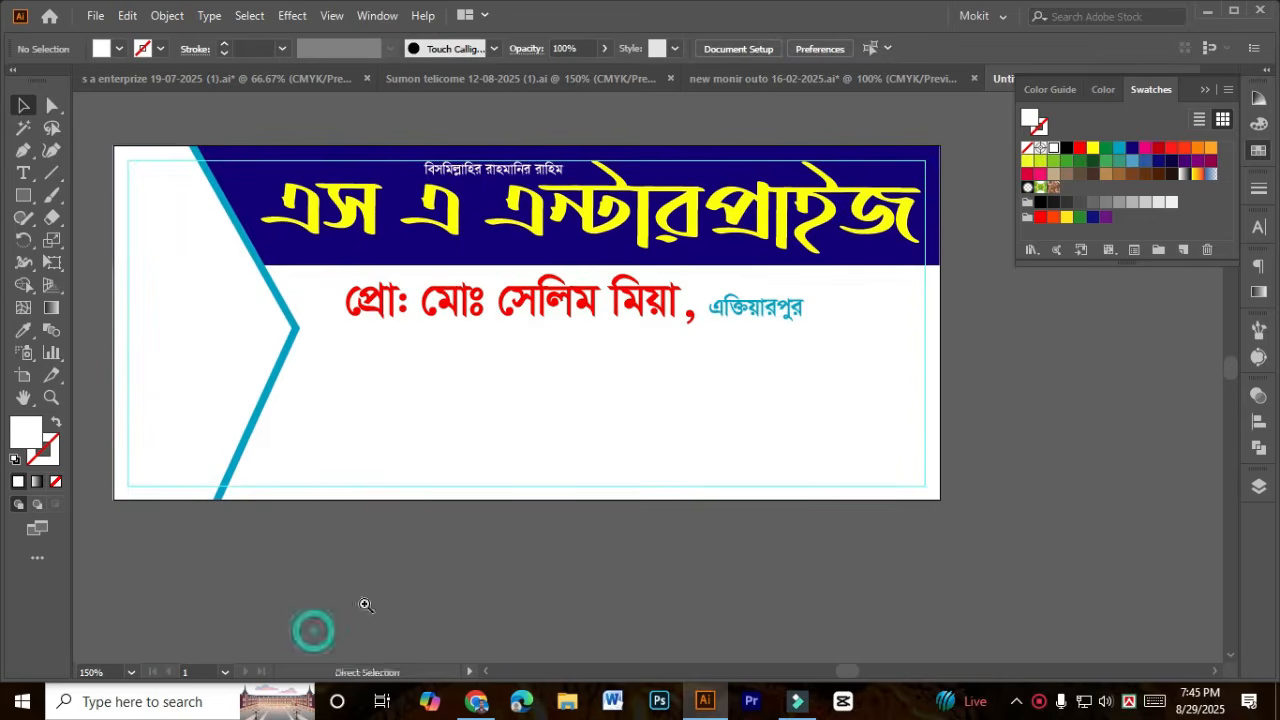
left_click_drag(427, 583, 591, 604)
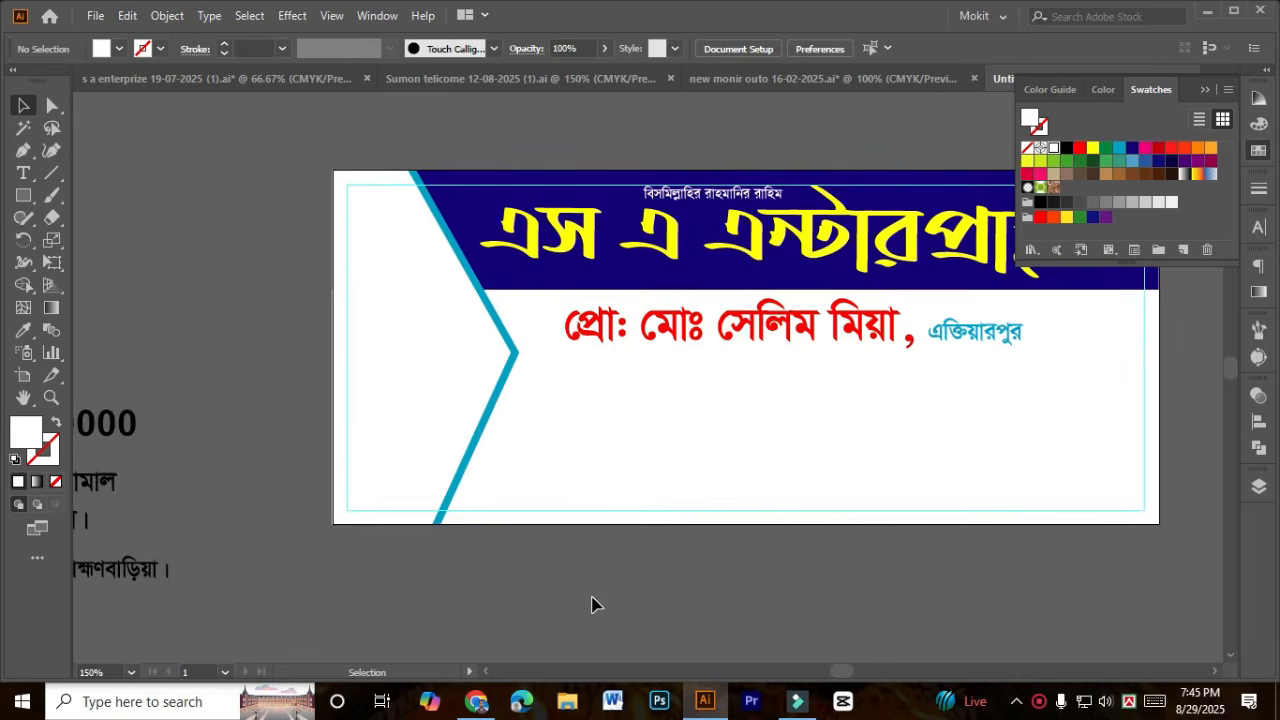
left_click(471, 366)
left_click(514, 569)
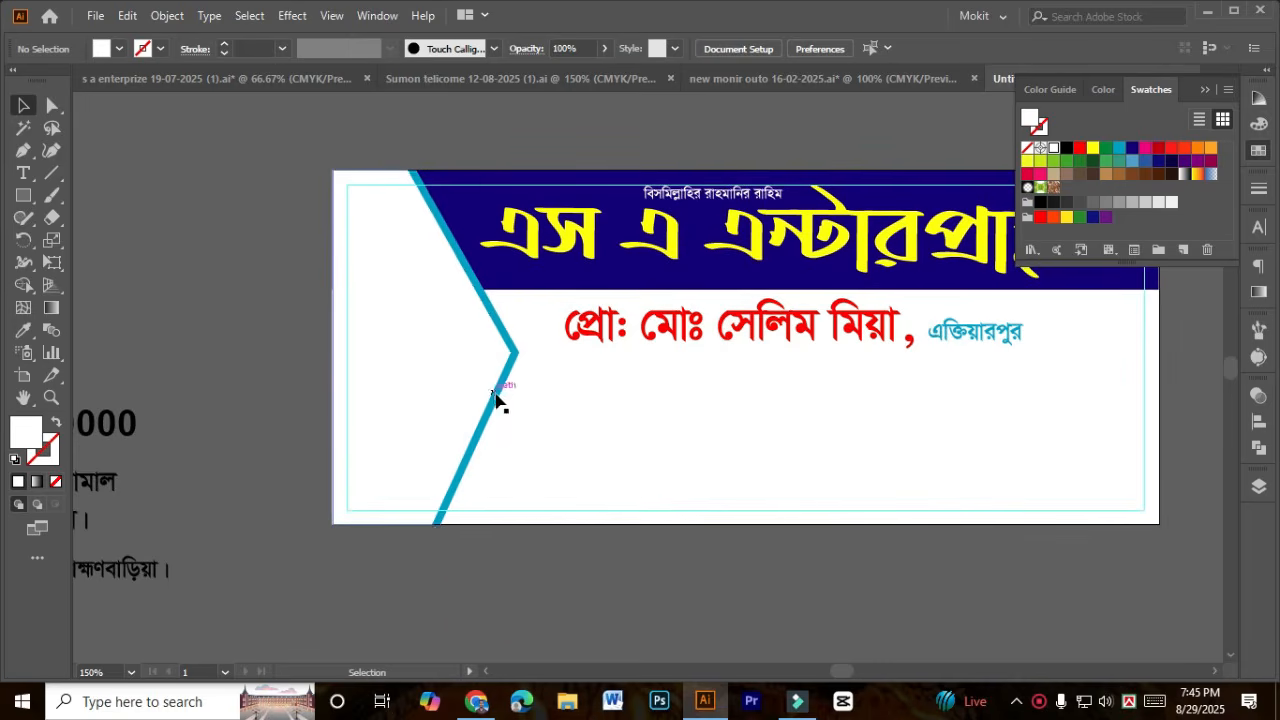
Step: Duplicate the cyan pentagon up and to the left behind the white panel and fill the copy golden yellow, C 0, M 20, Y 100, K 0
left_click_drag(501, 400, 466, 263)
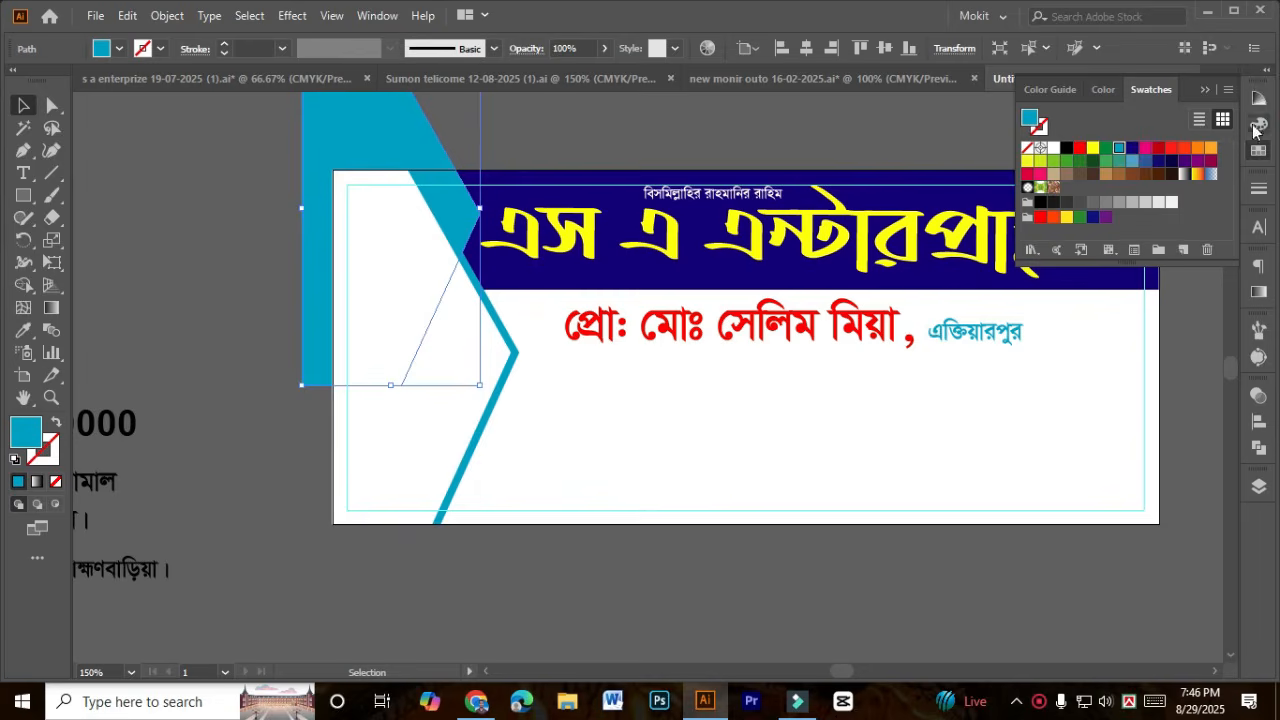
left_click(1257, 126)
left_click_drag(1147, 123, 1080, 121)
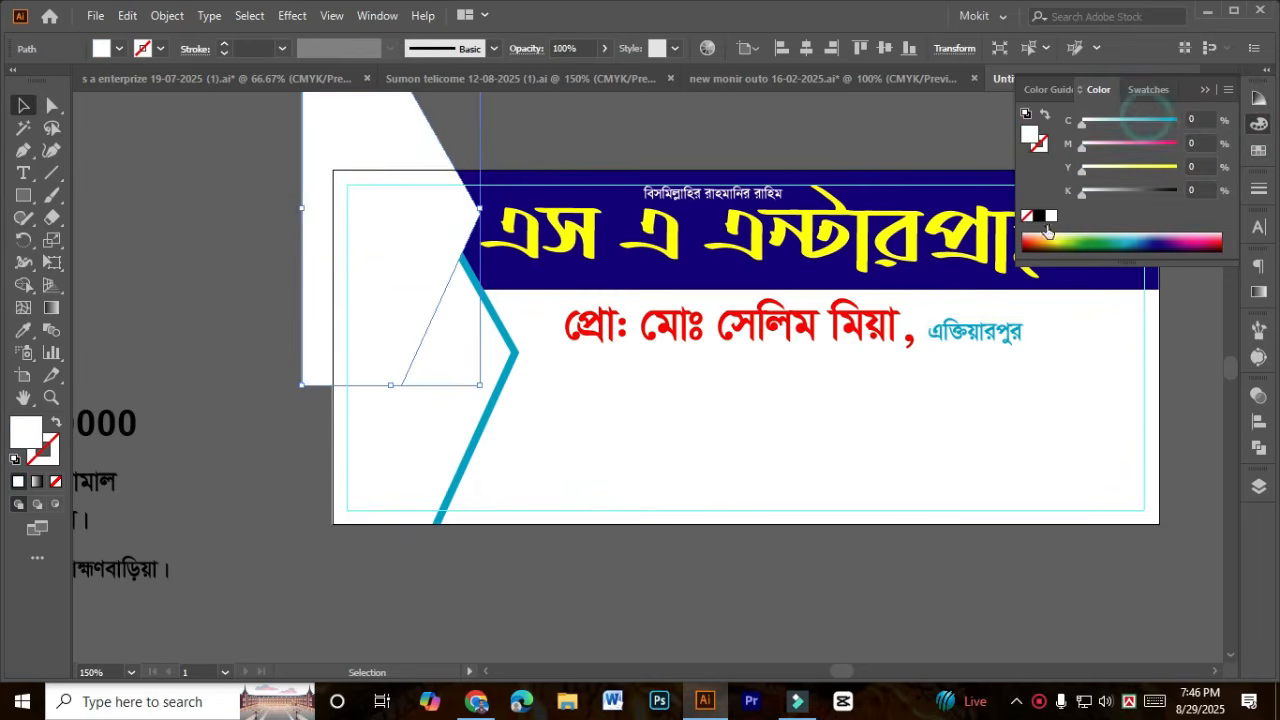
key("a")
key("v")
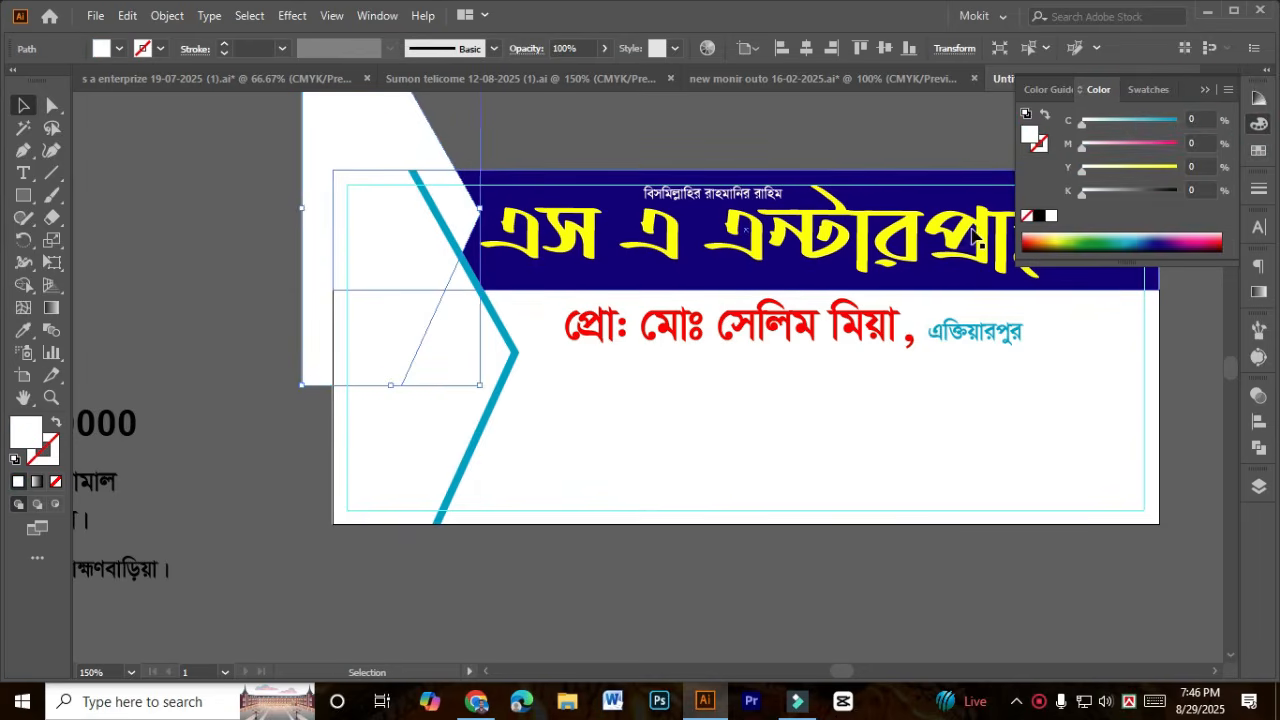
left_click_drag(1141, 170, 1180, 168)
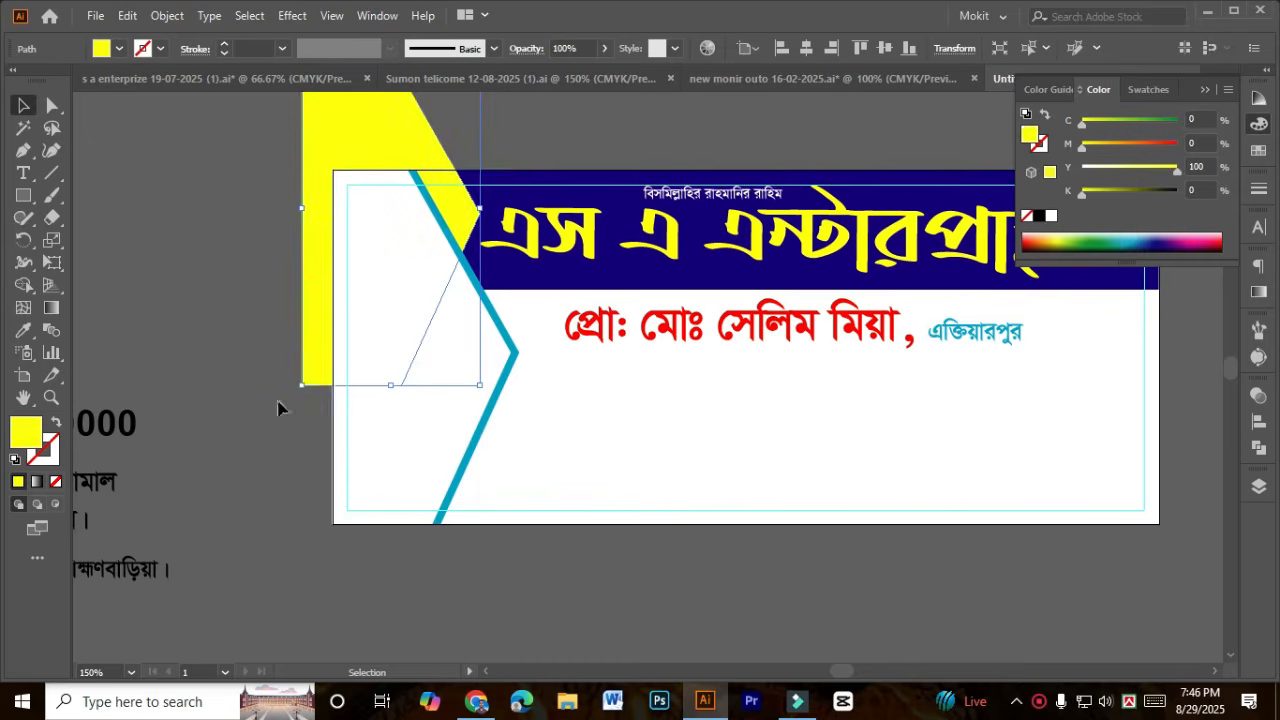
left_click(1120, 150)
left_click(1103, 147)
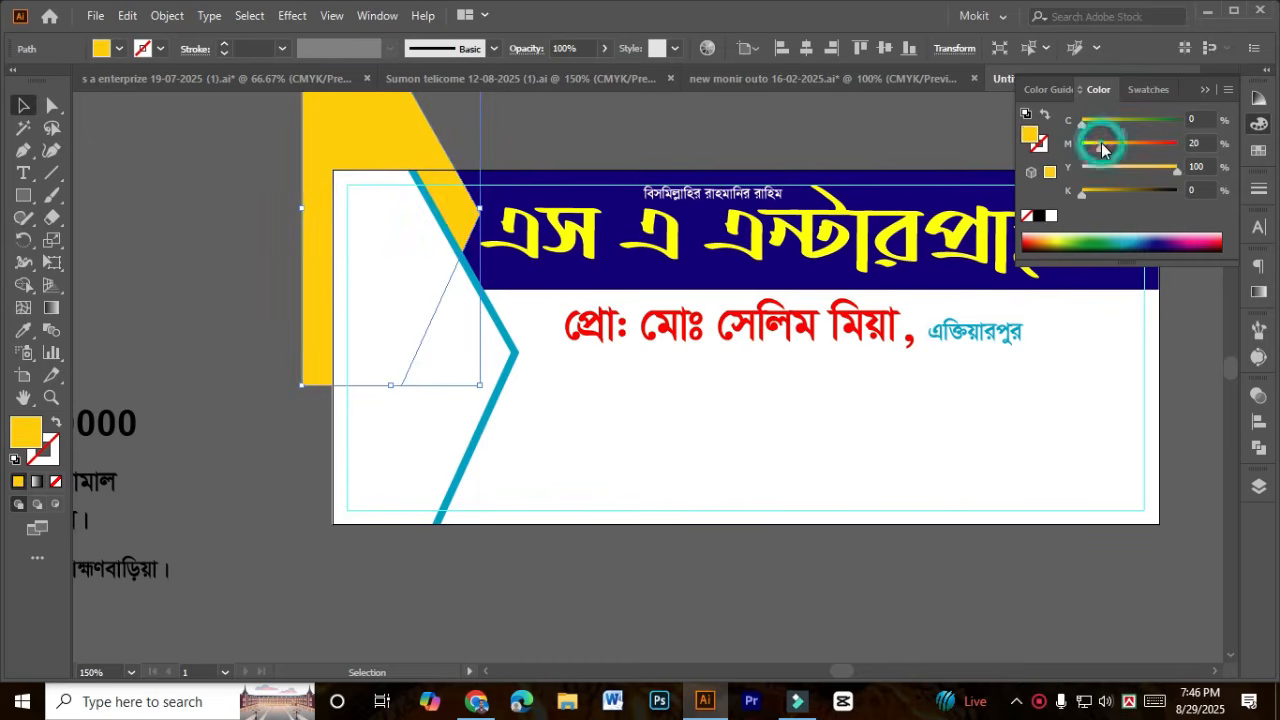
left_click(229, 343)
Step: Duplicate the golden pentagon down past the artboard's lower edge and fill the copy blue, C 100, M 66, Y 0, K 0
left_click_drag(440, 393, 352, 457)
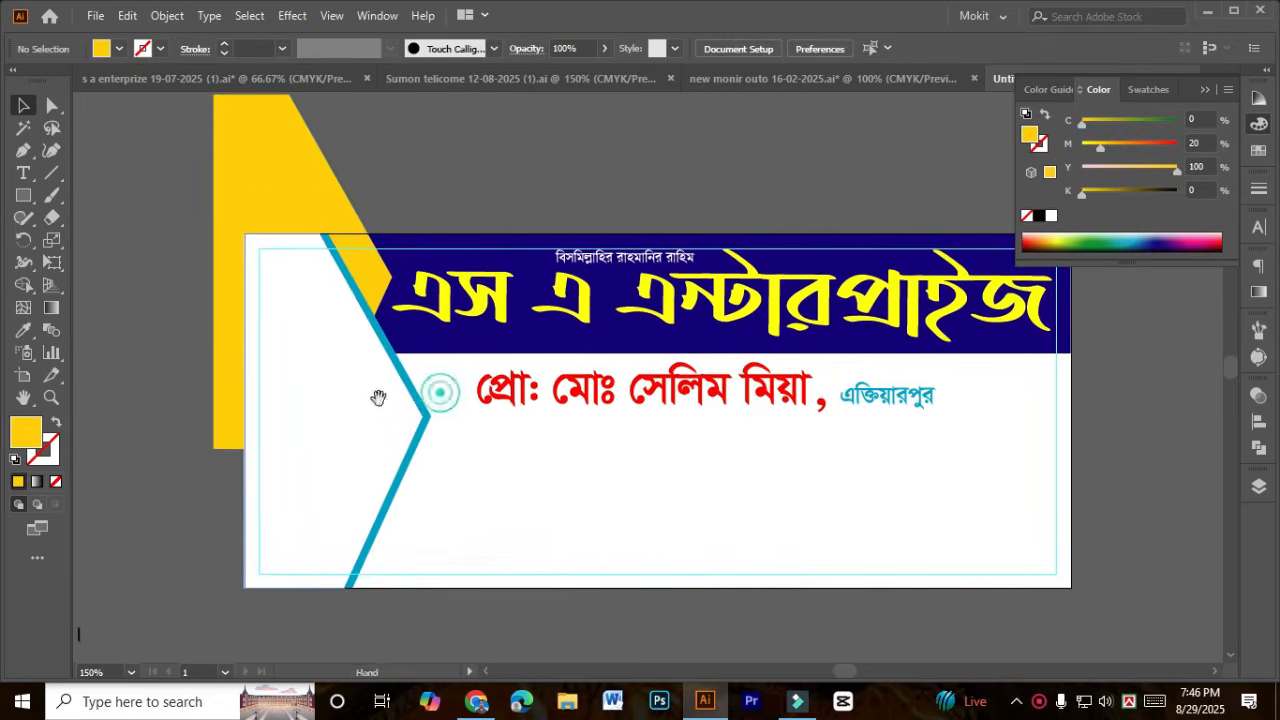
left_click_drag(367, 313, 379, 478)
left_click(1149, 120)
left_click_drag(1149, 145, 1180, 145)
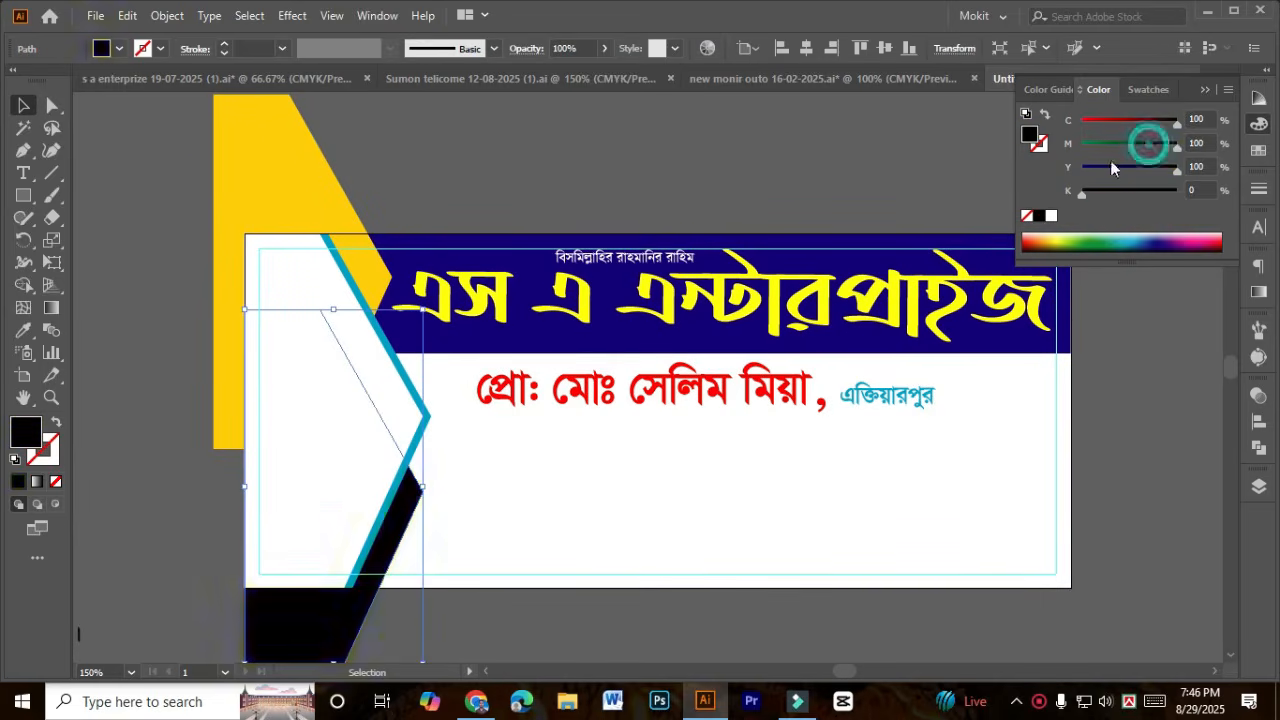
left_click_drag(1109, 167, 1034, 188)
left_click_drag(1135, 143, 1145, 141)
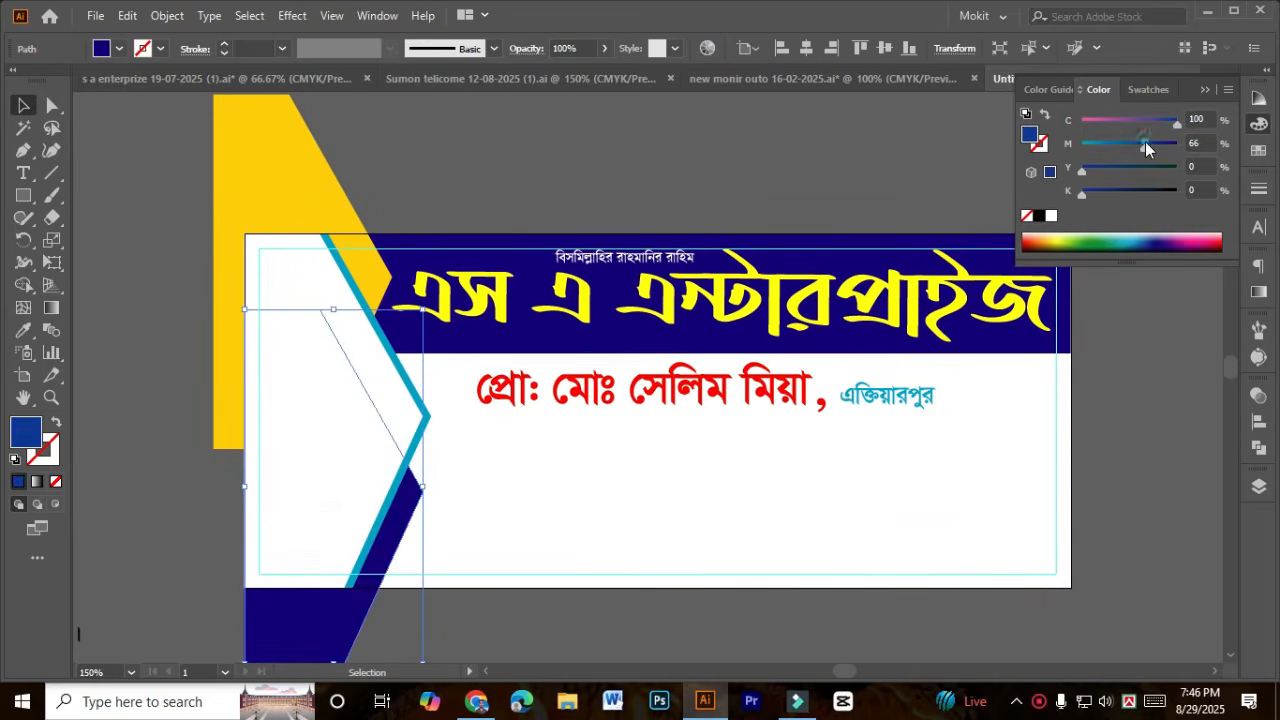
left_click(560, 626)
scroll(448, 558, "down", 2)
scroll(448, 558, "right", 1)
scroll(448, 558, "up", 2)
scroll(448, 558, "left", 1)
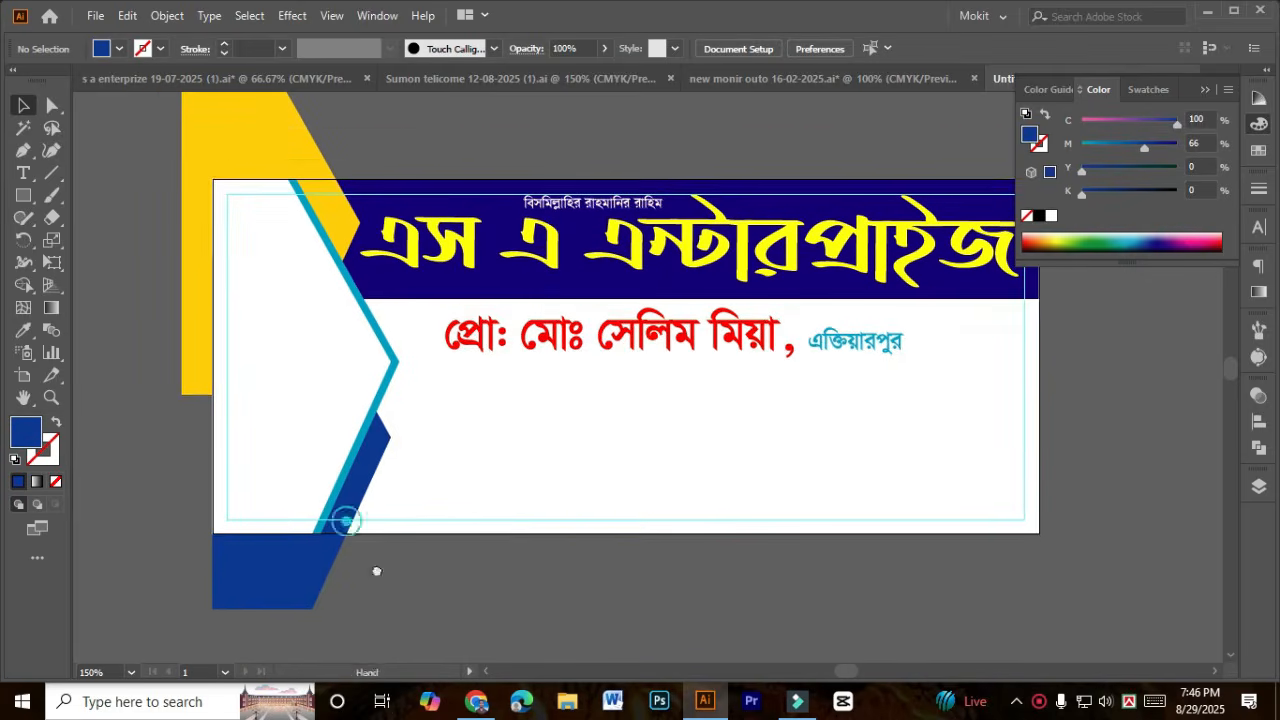
left_click_drag(543, 597, 212, 133)
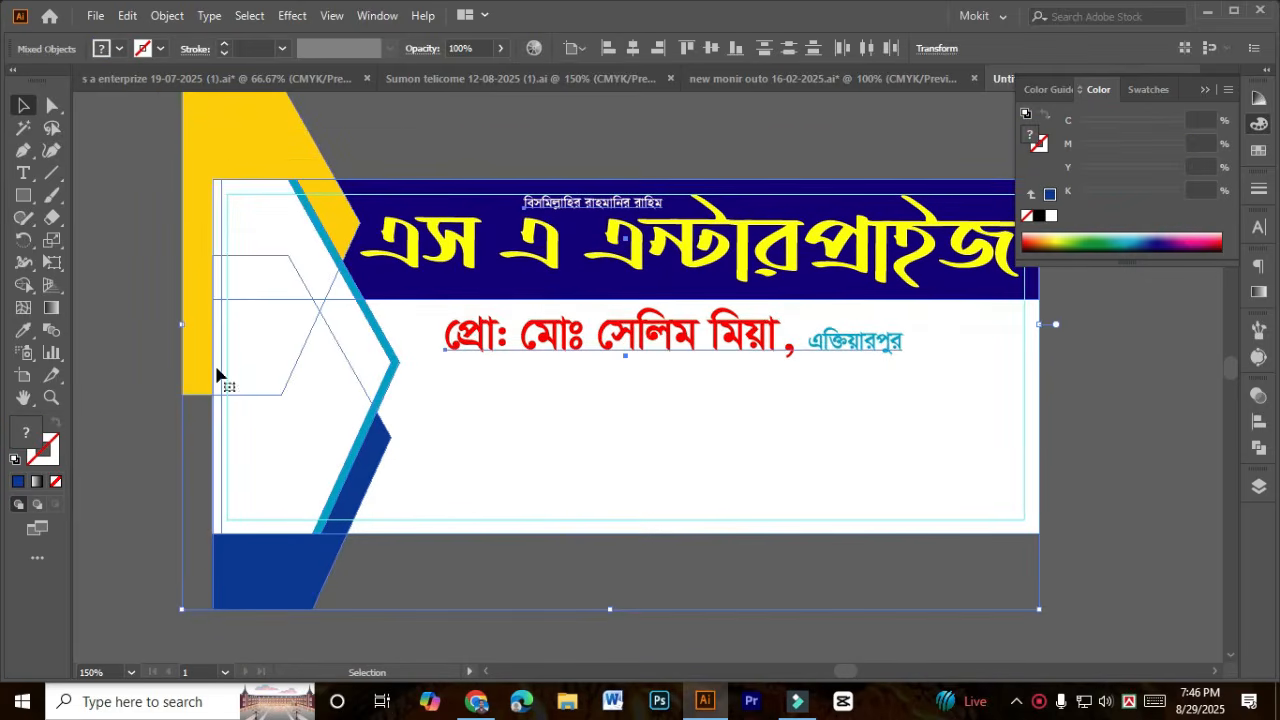
scroll(216, 376, "up", 2)
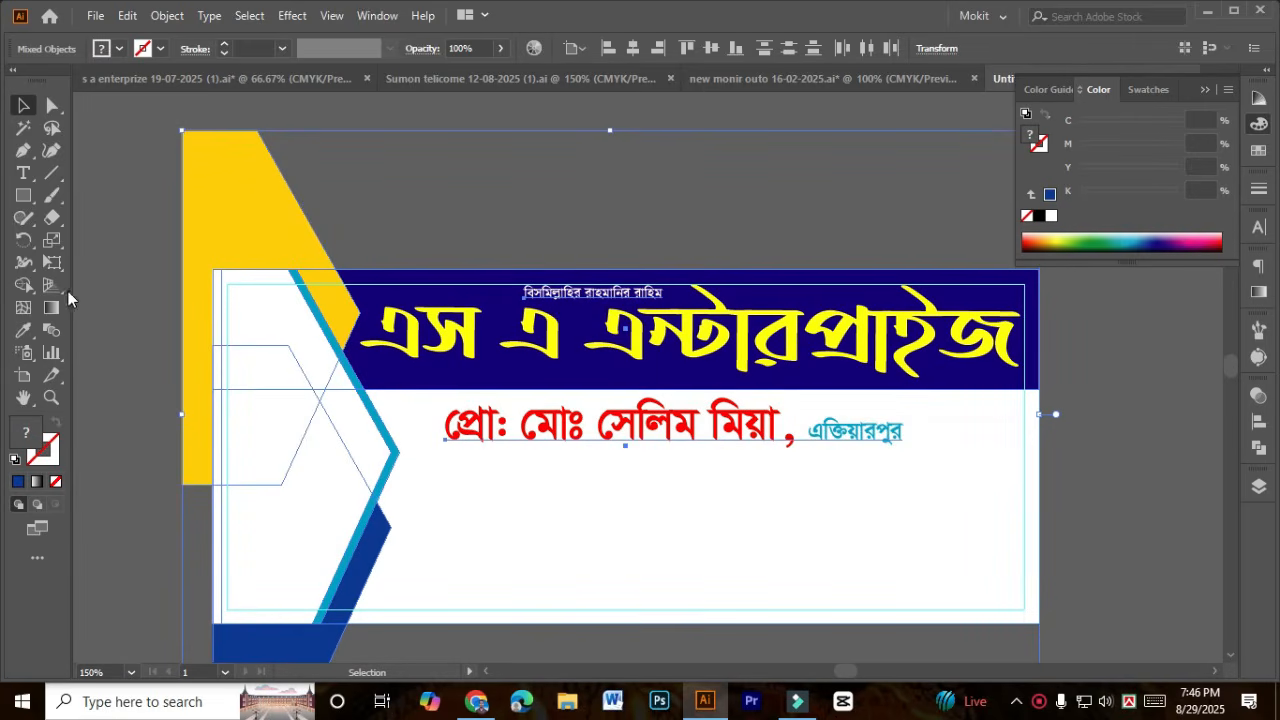
left_click(23, 284)
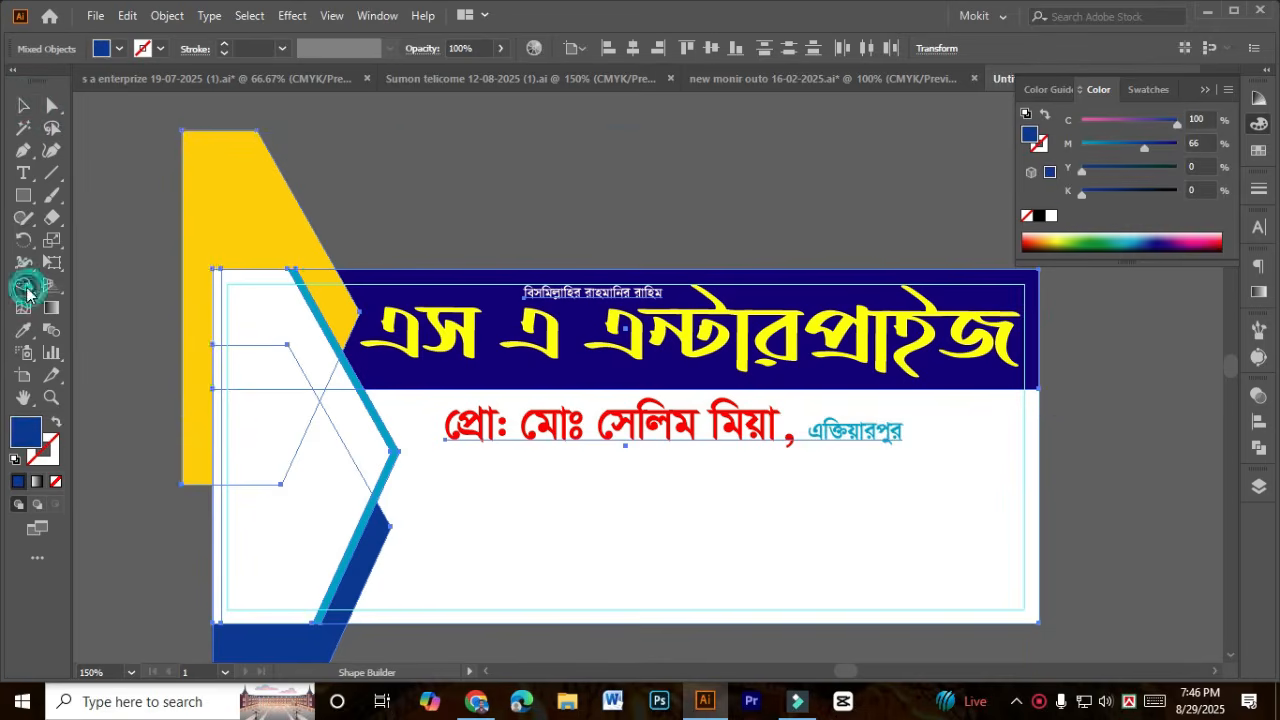
left_click(24, 106)
scroll(323, 291, "down", 3)
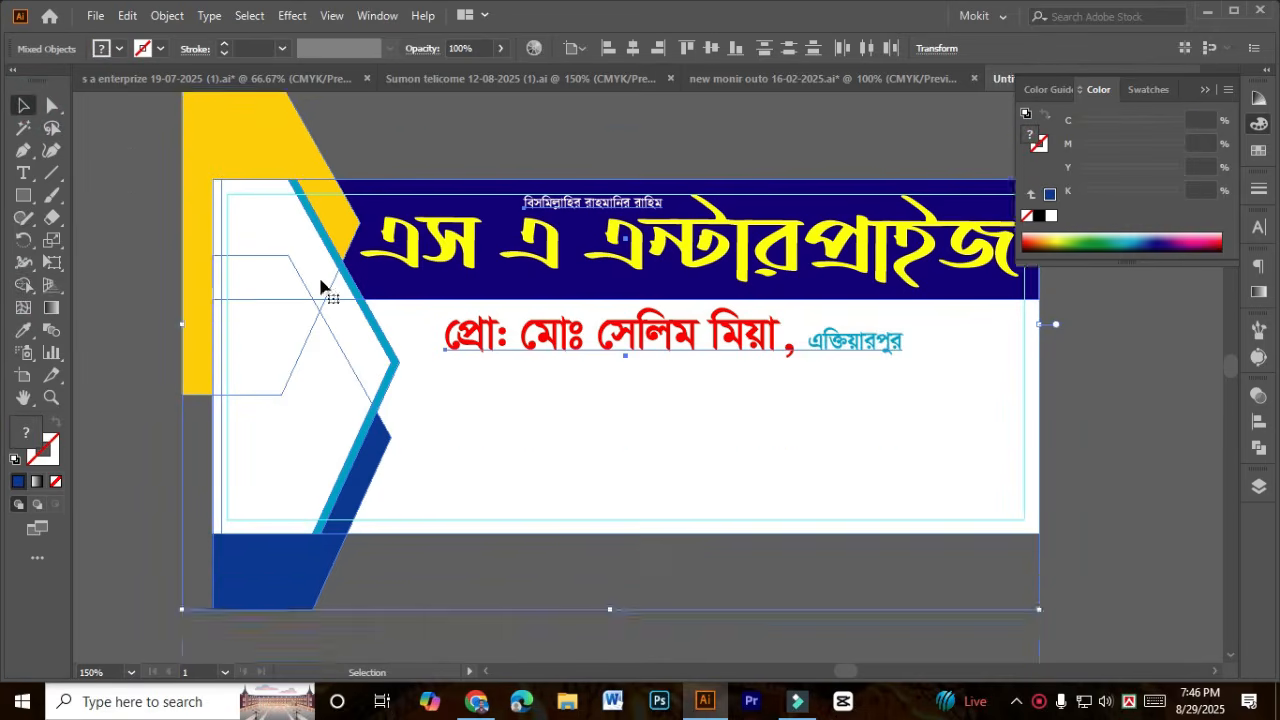
left_click(167, 398)
Step: Cut away the parts of the golden and blue pentagons that extend beyond the artboard, using the Shape Builder tool
left_click_drag(142, 102, 977, 557)
scroll(138, 383, "up", 2)
left_click(23, 285)
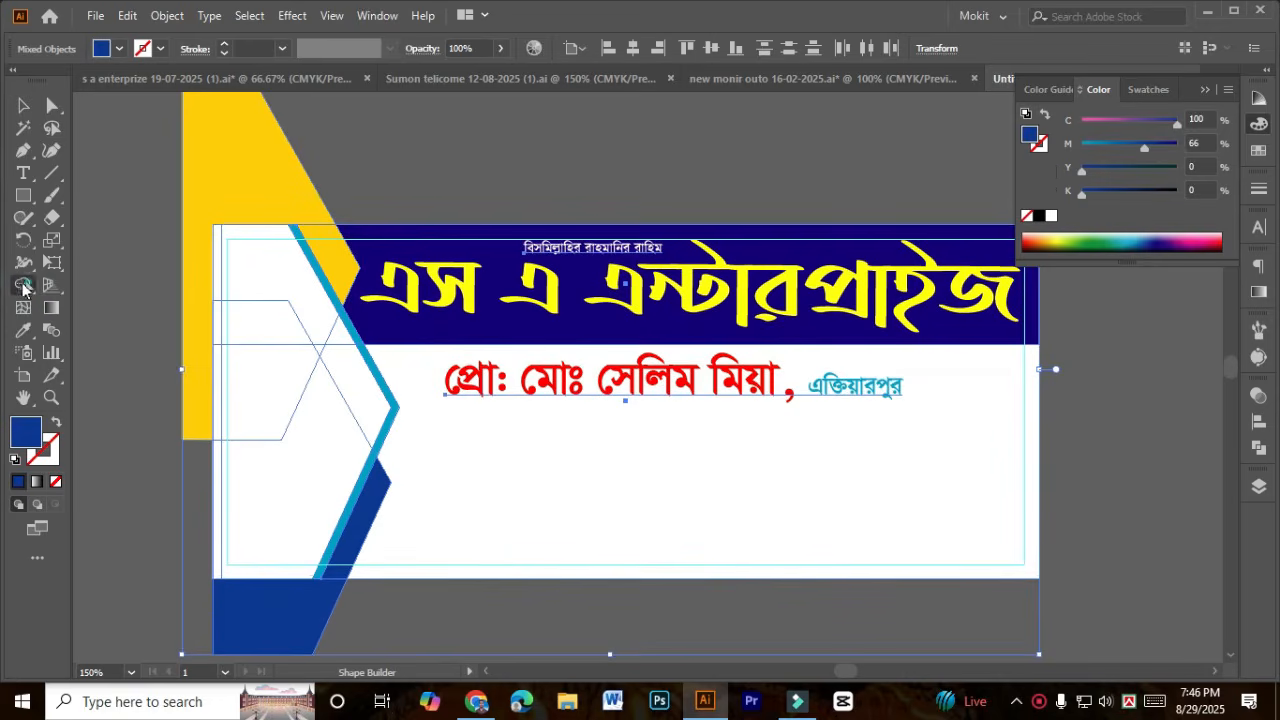
left_click(223, 168, "alt")
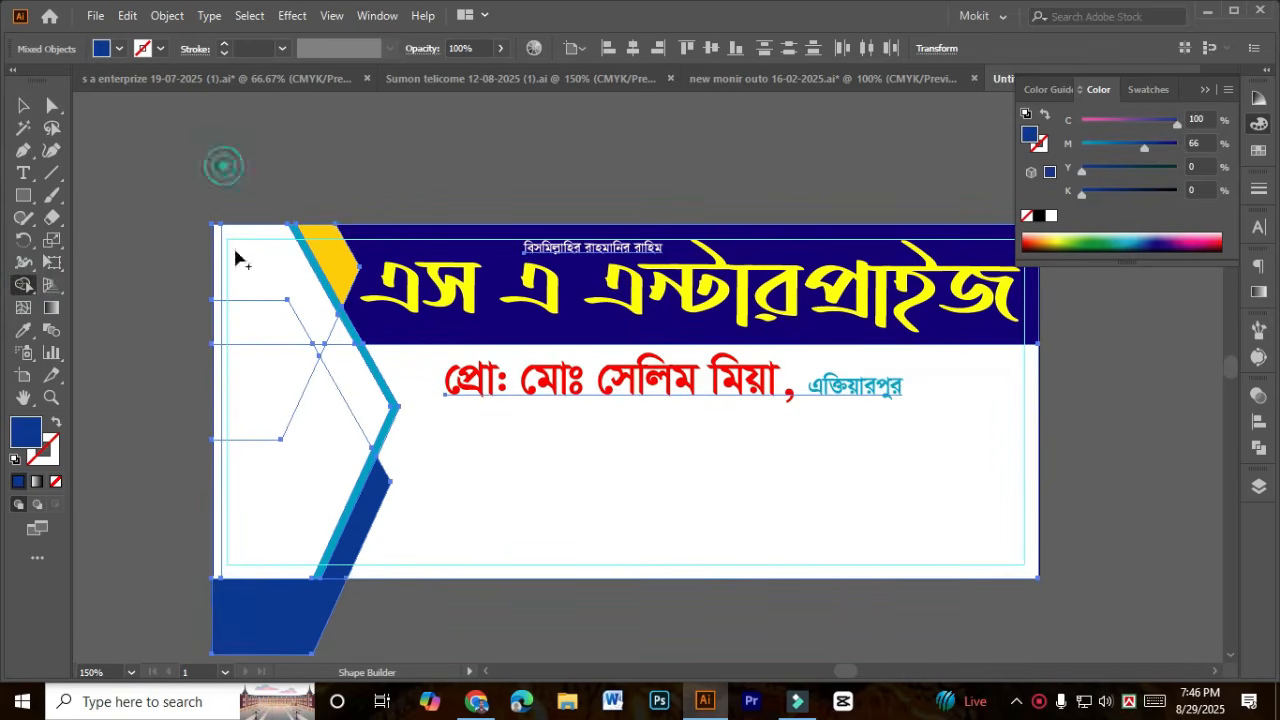
left_click(287, 635, "alt")
key("v")
left_click(323, 600)
left_click_drag(371, 604, 271, 570)
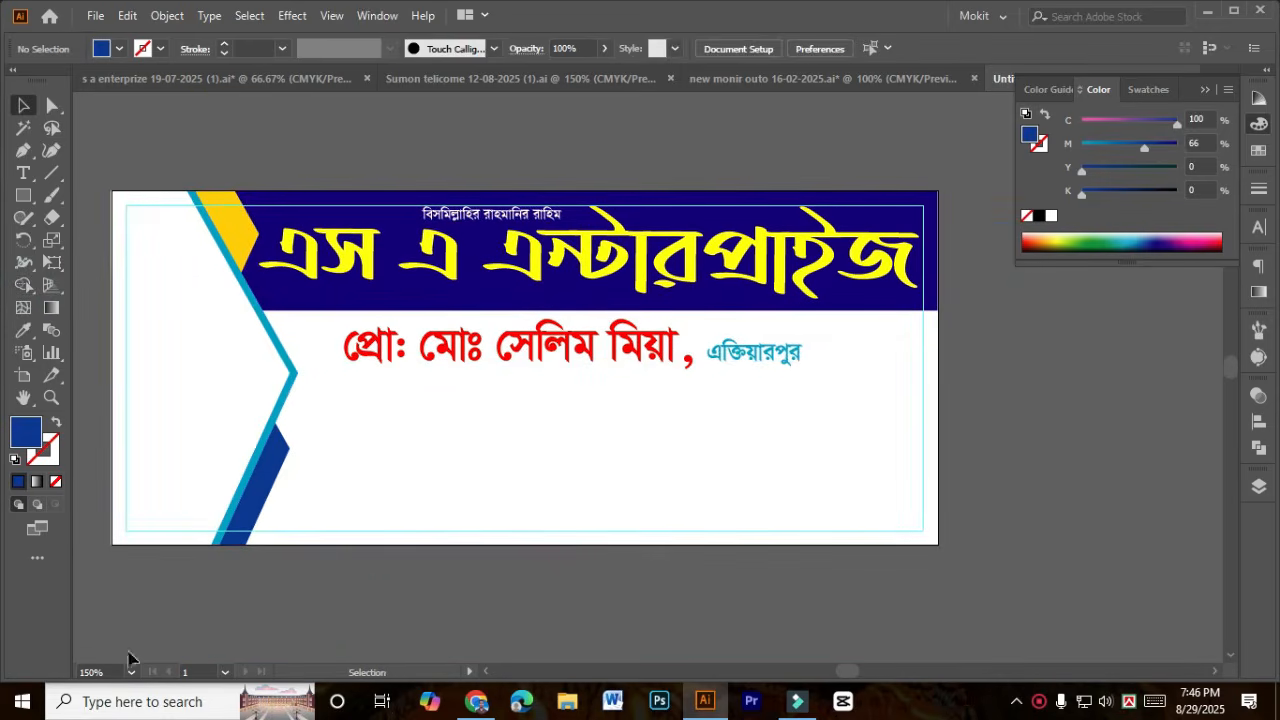
Step: Move the black phone number line from the pasteboard onto the signboard, directly beneath the proprietor line
left_click(467, 352)
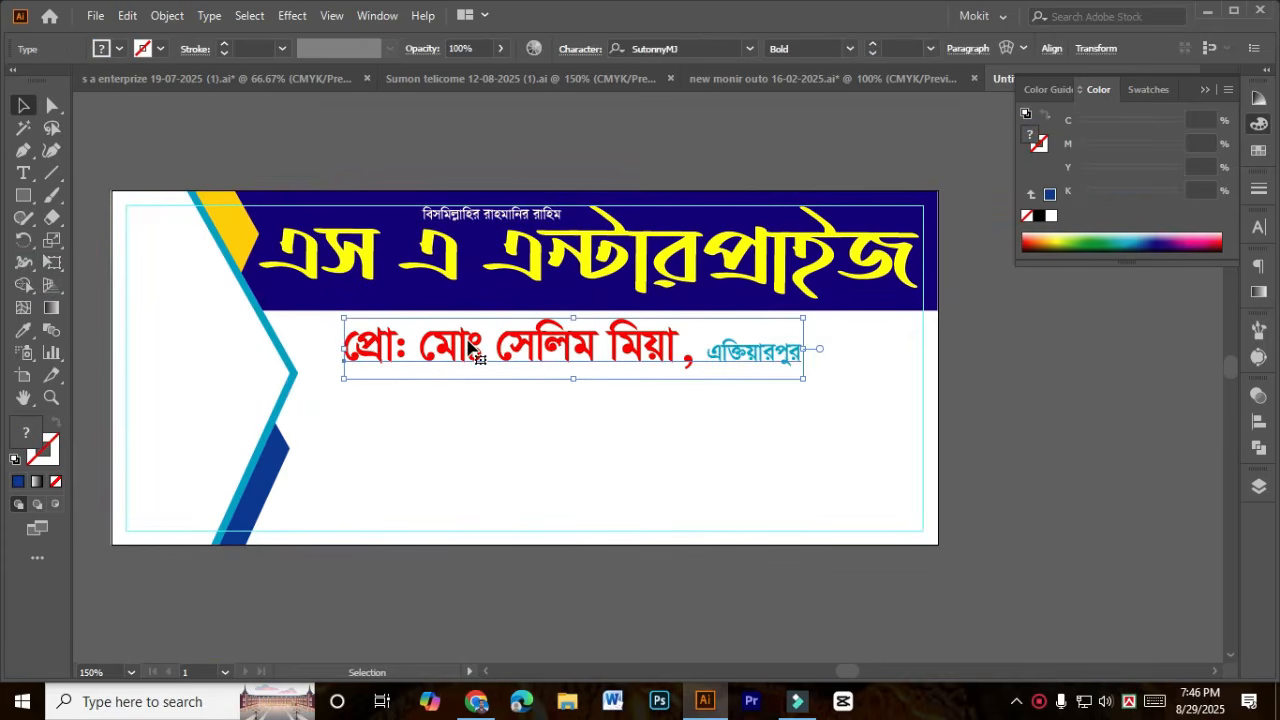
left_click(543, 486)
scroll(488, 597, "down", 1)
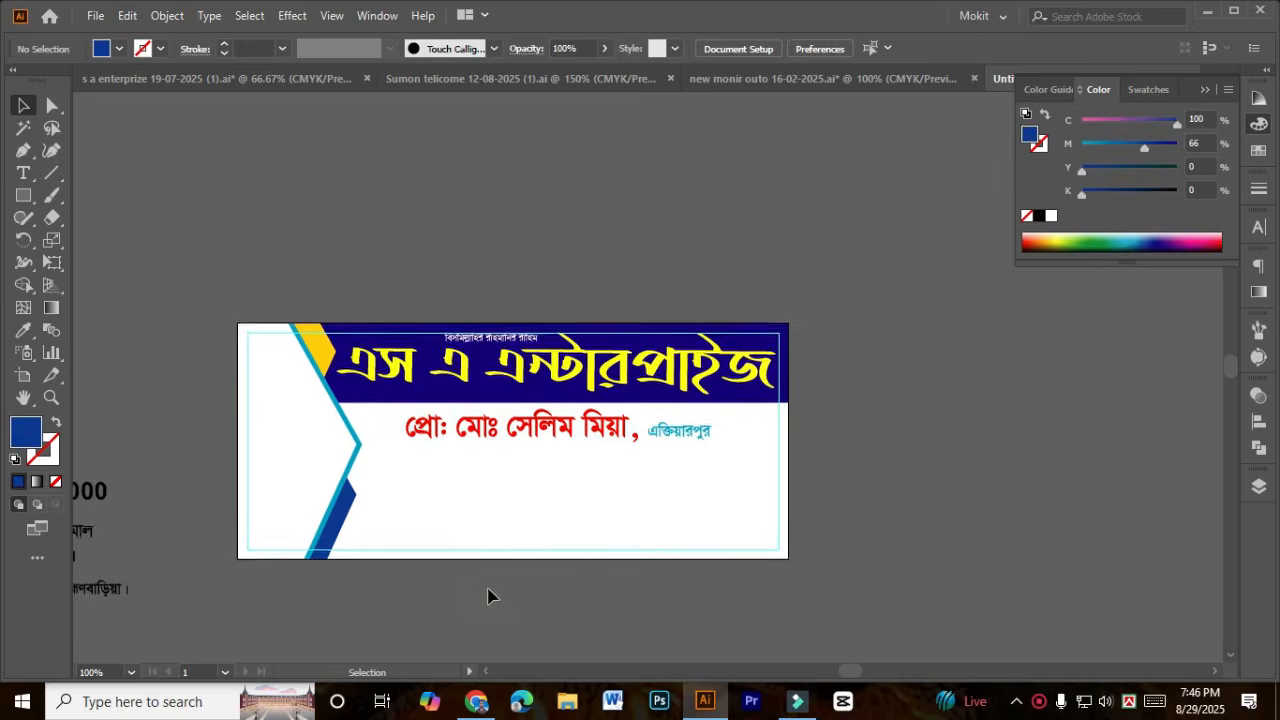
scroll(488, 595, "down", 1)
left_click_drag(507, 570, 846, 583)
left_click(348, 426)
left_click_drag(480, 440, 668, 406)
key("Left")
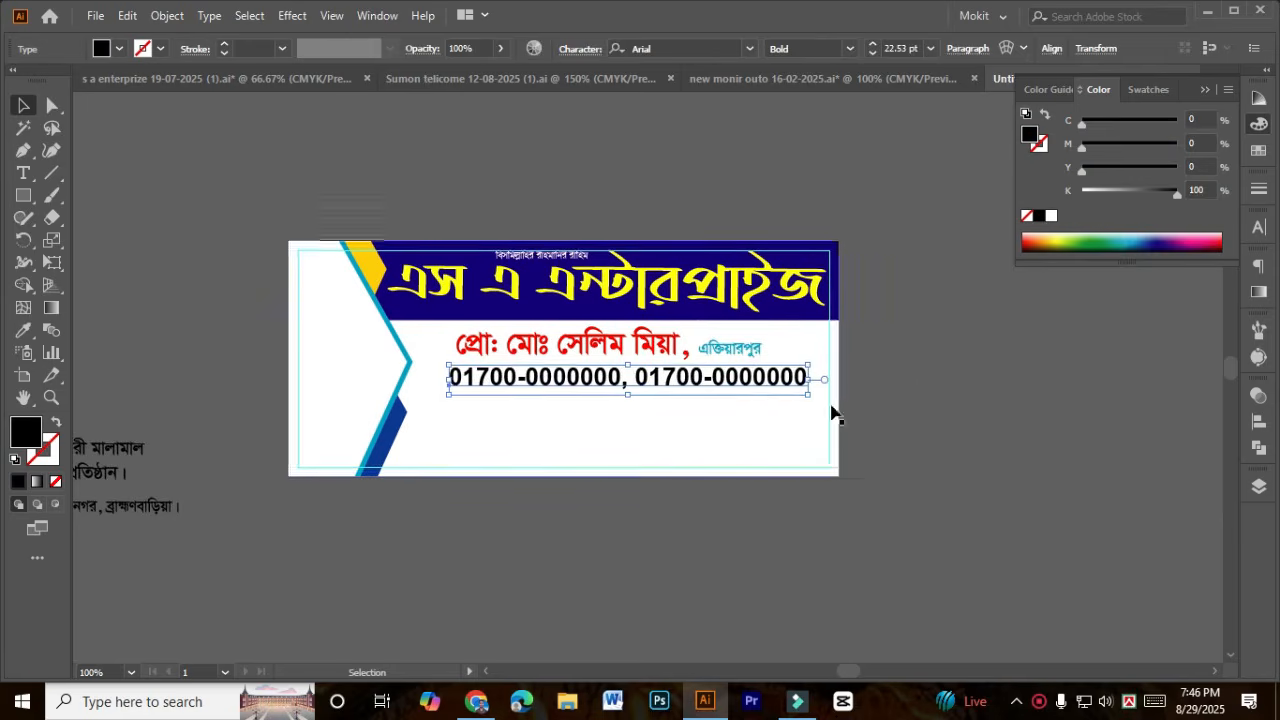
left_click(943, 403)
Step: Nudge the proprietor line to the right so it sits roughly centred above the phone number line
scroll(940, 410, "up", 1)
left_click(754, 405)
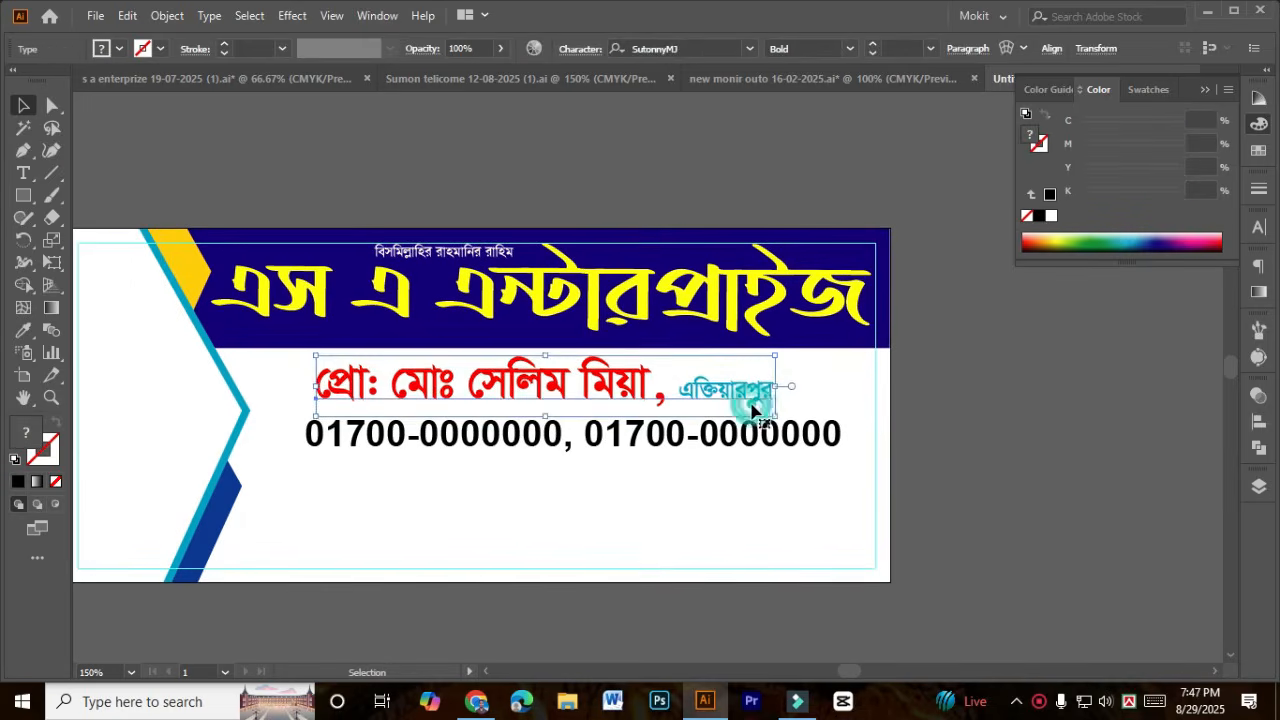
key("Up")
key("Up")
key("Right")
key("Right")
key("Right")
key("Right")
key("Right")
key("Right")
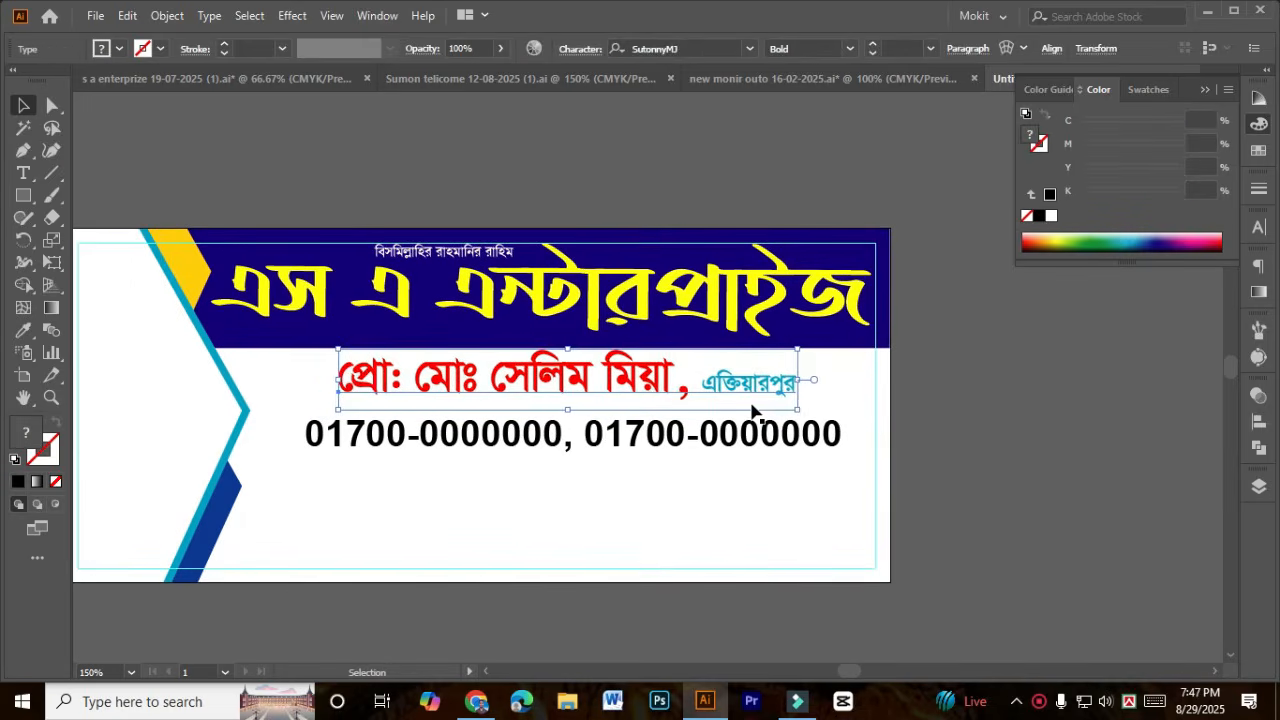
key("Down")
key("Down")
key("Down")
key("Down")
key("Down")
key("Right")
key("Right")
left_click(995, 487)
left_click_drag(1005, 473, 868, 468)
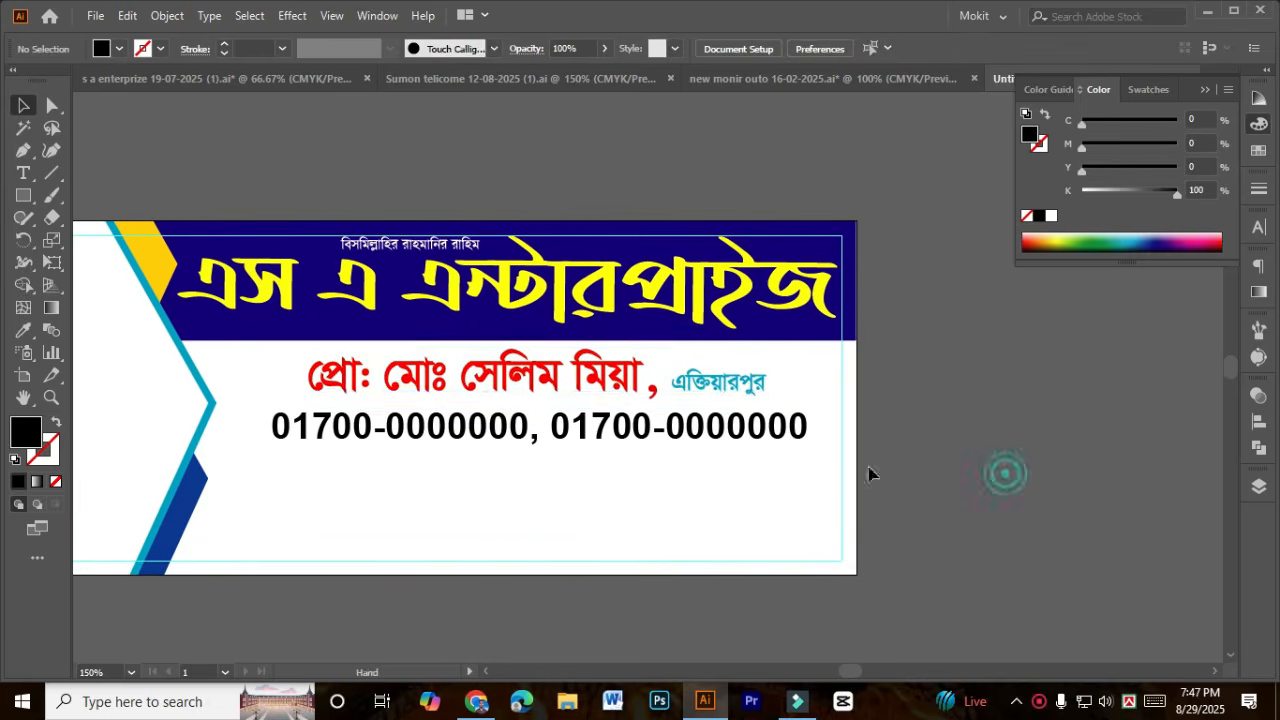
left_click(546, 401)
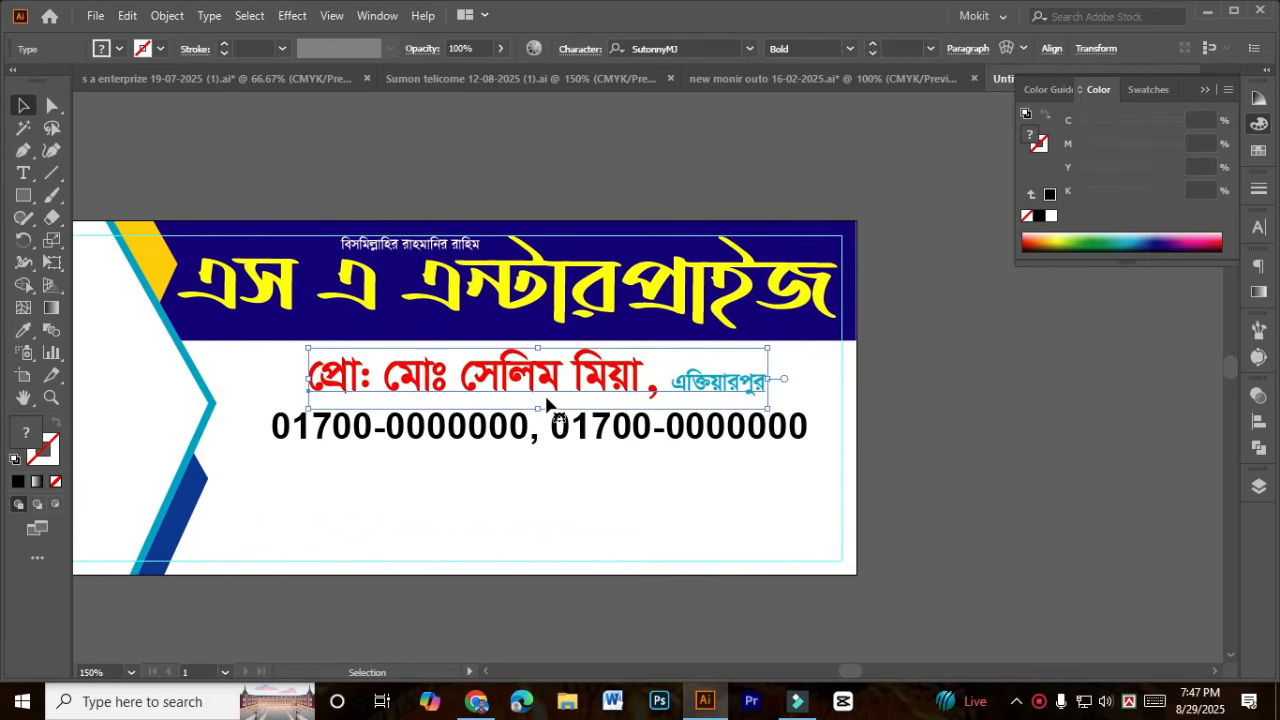
left_click(950, 466)
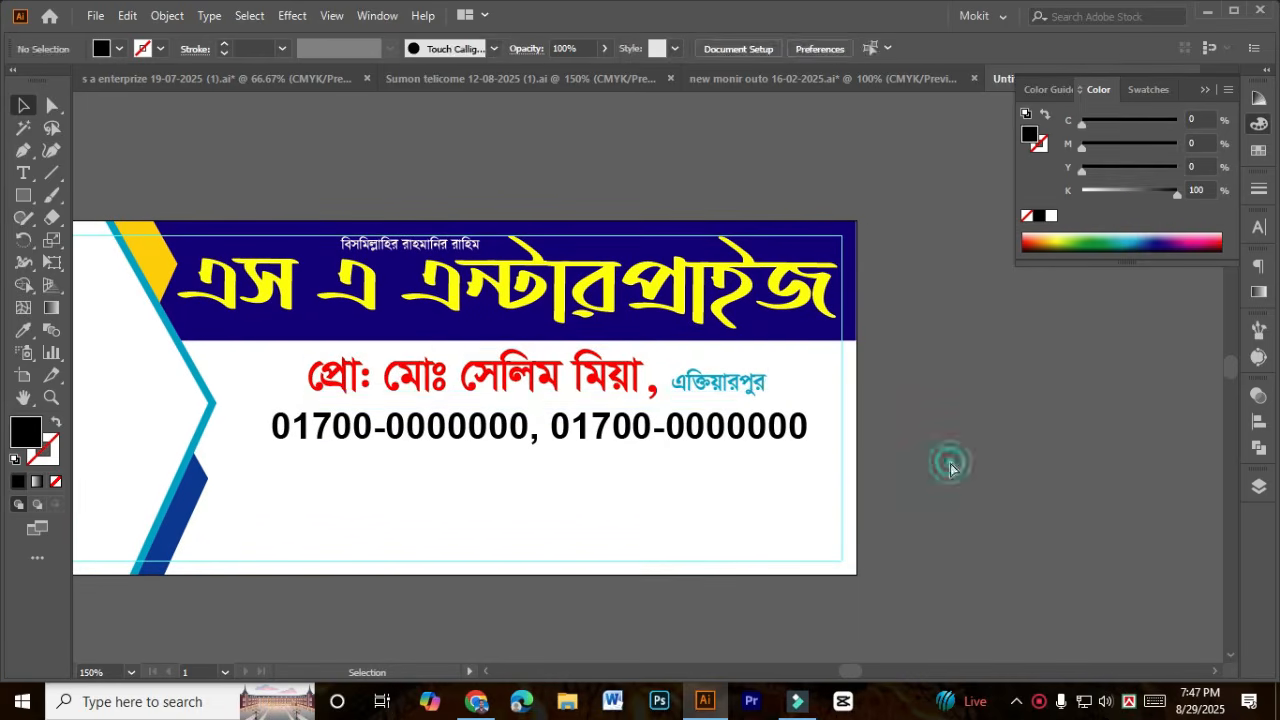
Step: Recolour the phone number line with the navy blue sampled from the title band, C 100, M 100, Y 0, K 0
left_click(398, 427)
left_click_drag(1144, 192, 1081, 190)
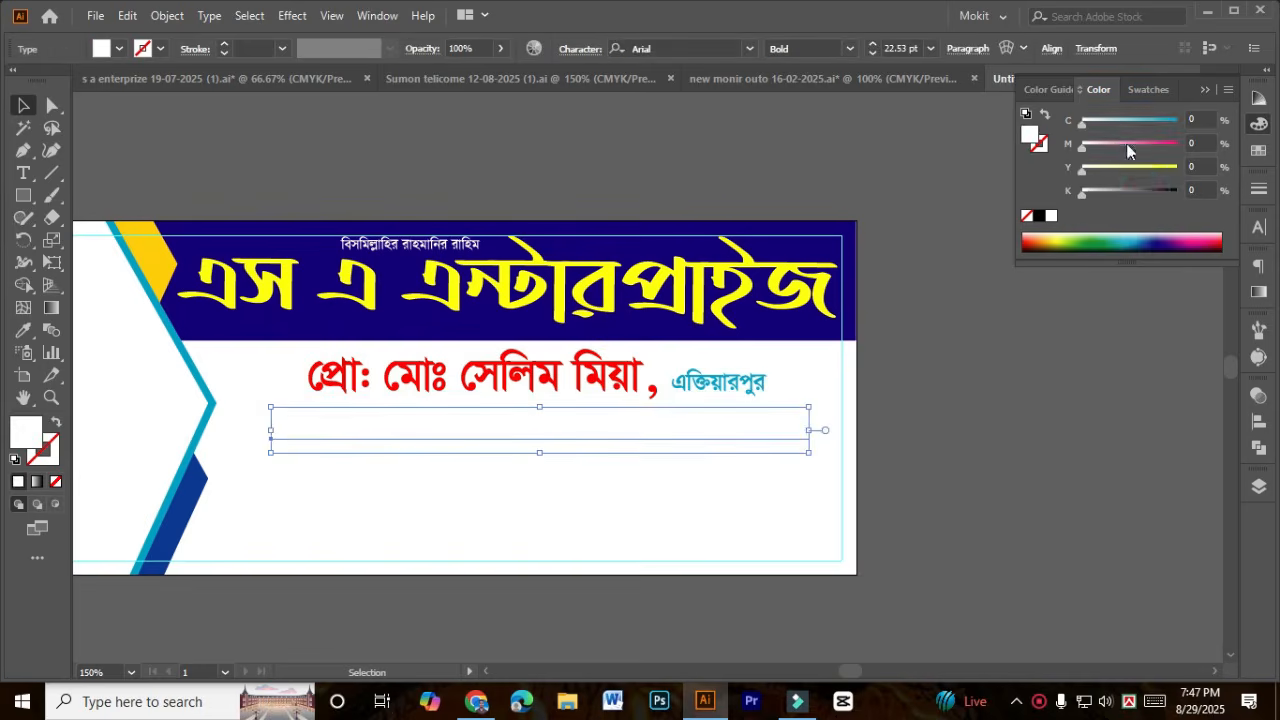
left_click_drag(1126, 143, 1178, 145)
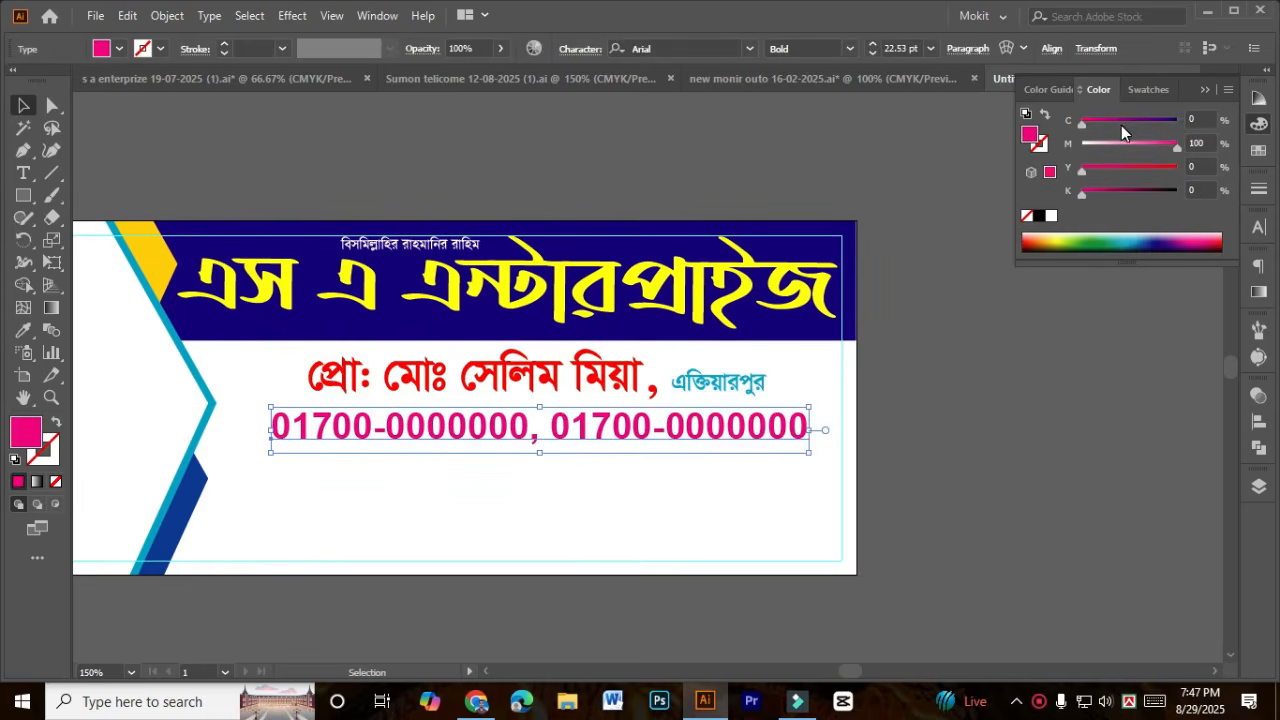
left_click(42, 333)
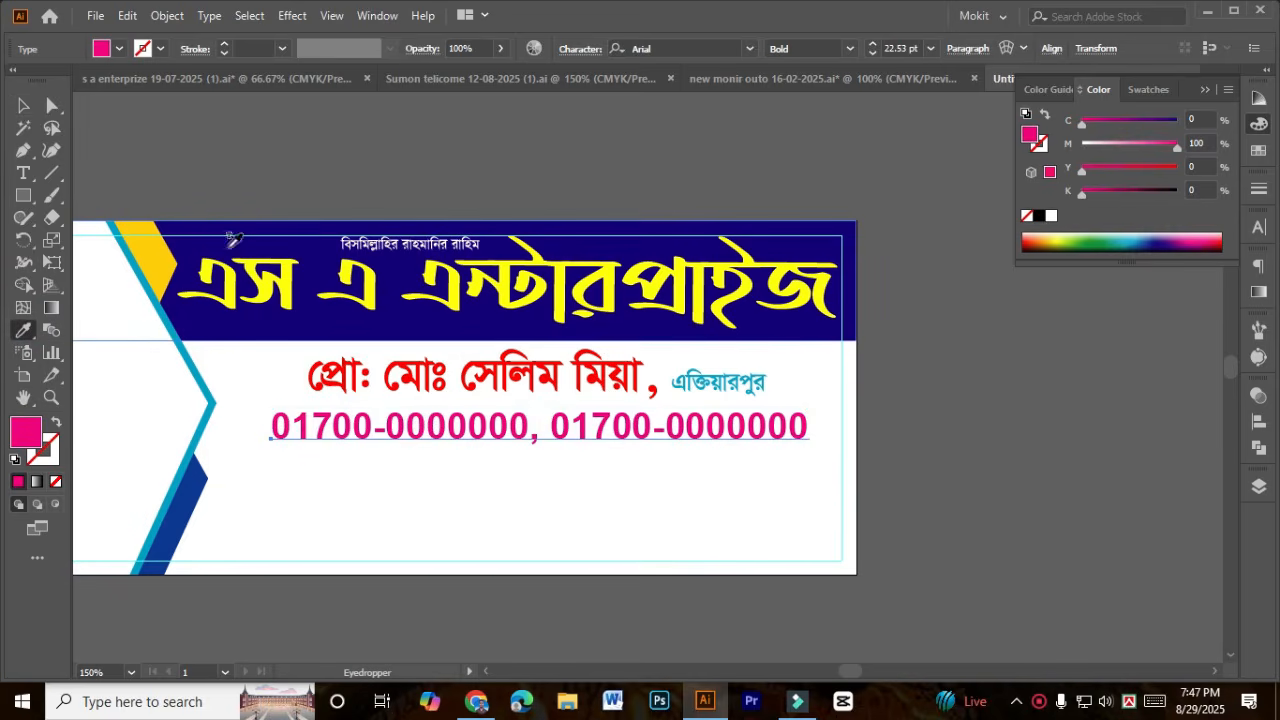
left_click(187, 226)
key("v")
left_click(563, 586)
left_click_drag(563, 586, 421, 510)
Step: Switch to Chrome and search Google Images for "call icon" in a new tab, browsing the results for a handset icon
left_click(476, 701)
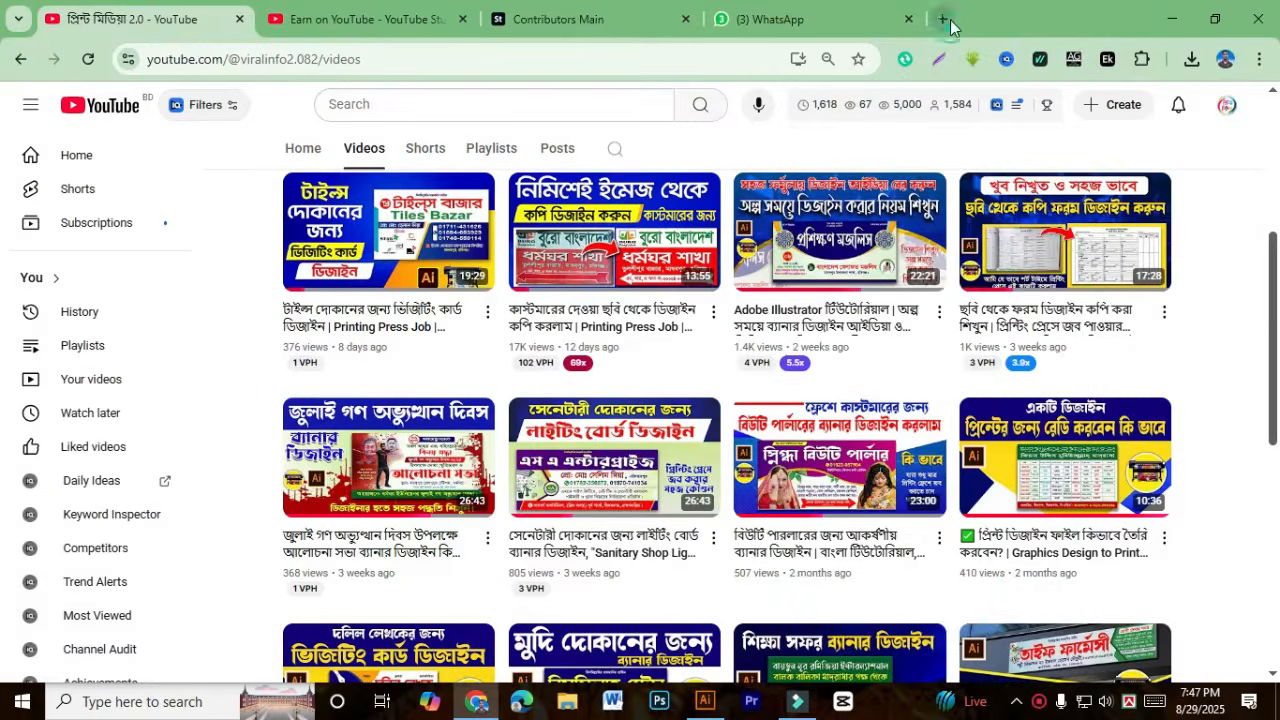
left_click(943, 19)
type("c")
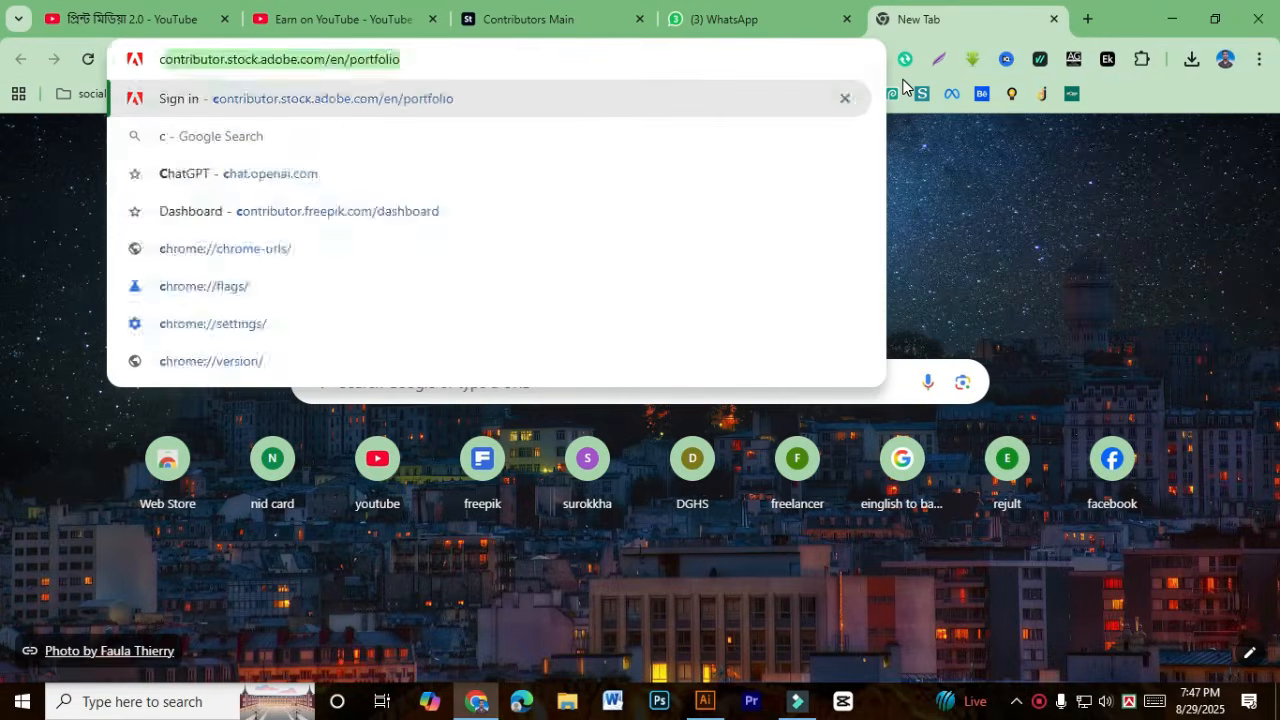
type("all ico")
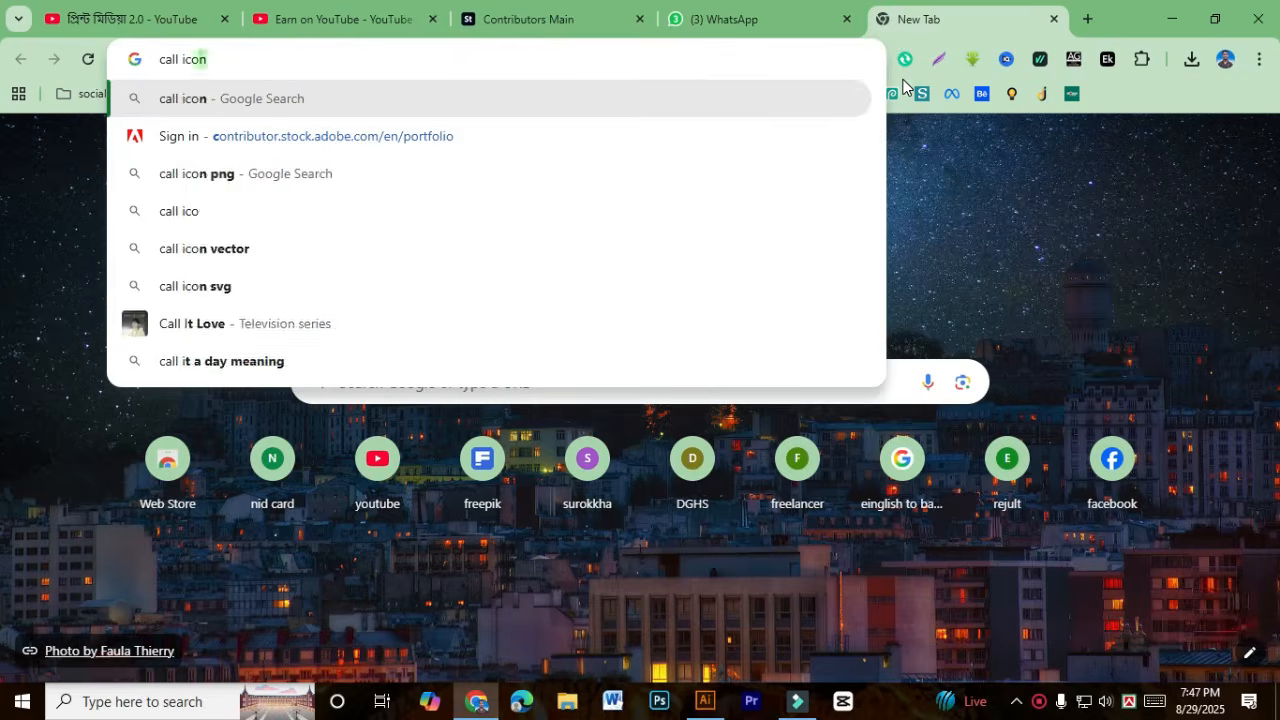
key("Return")
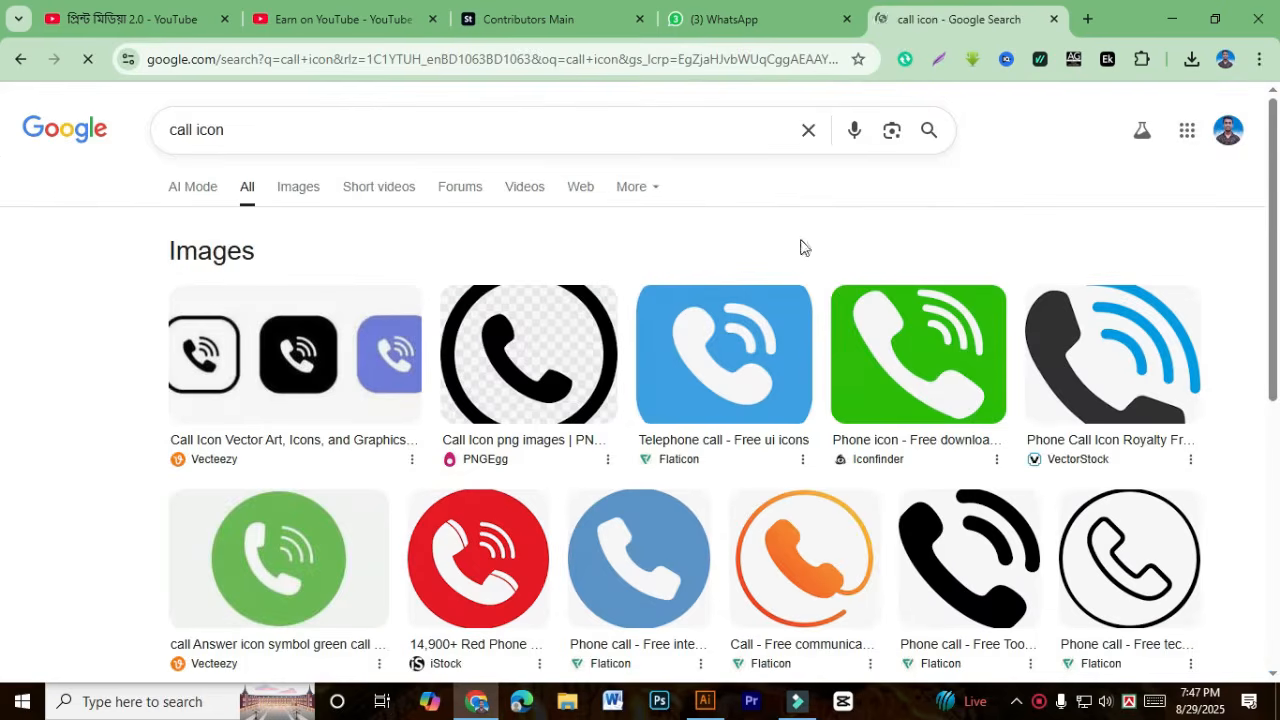
left_click(294, 189)
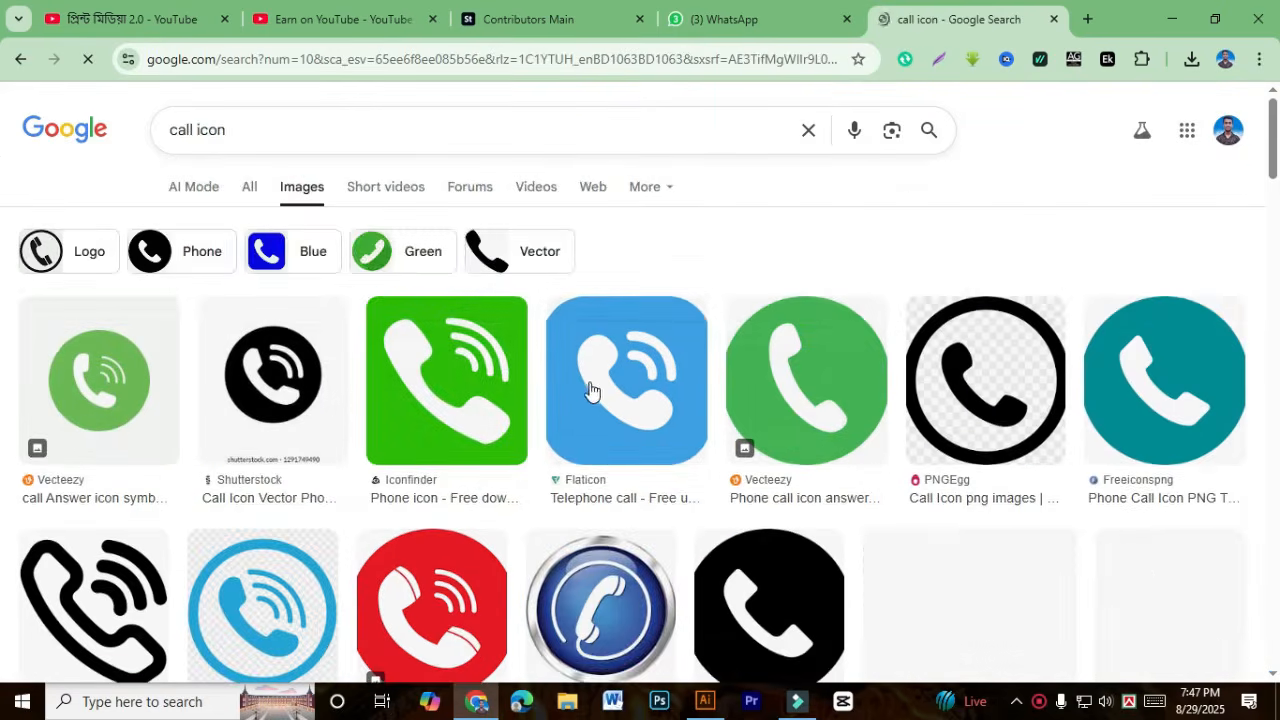
scroll(815, 520, "down", 10)
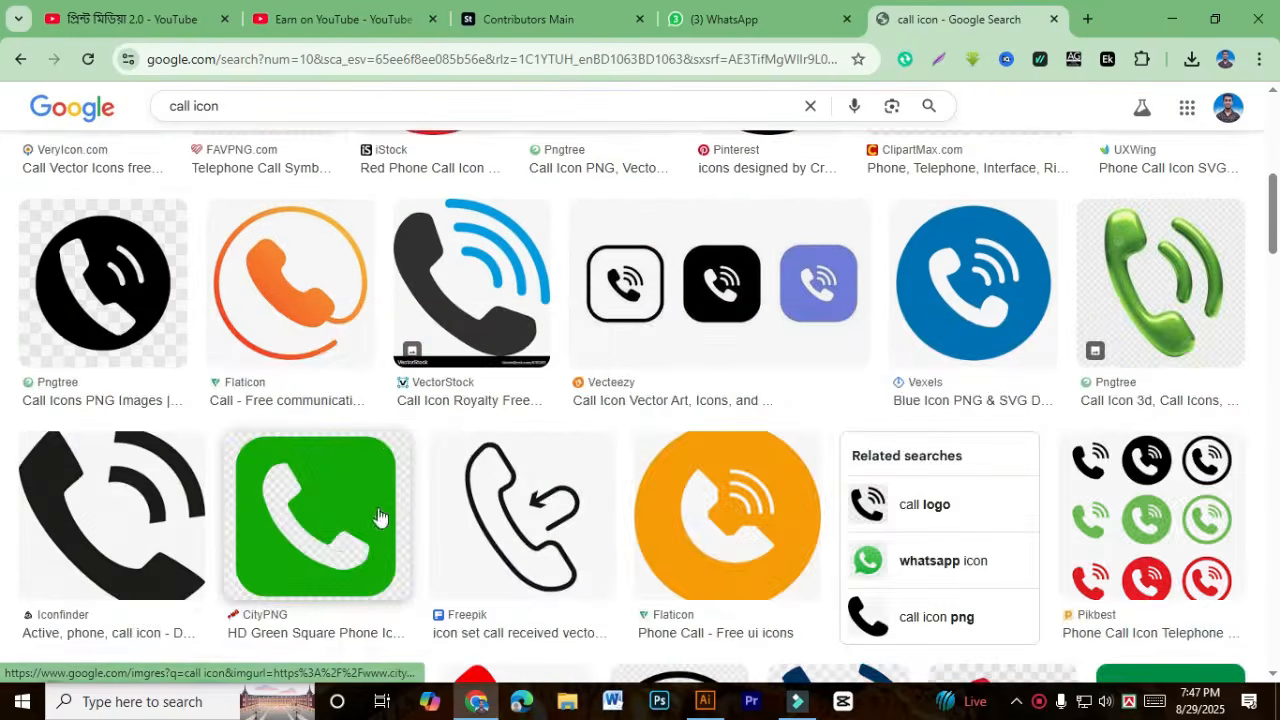
scroll(362, 527, "down", 9)
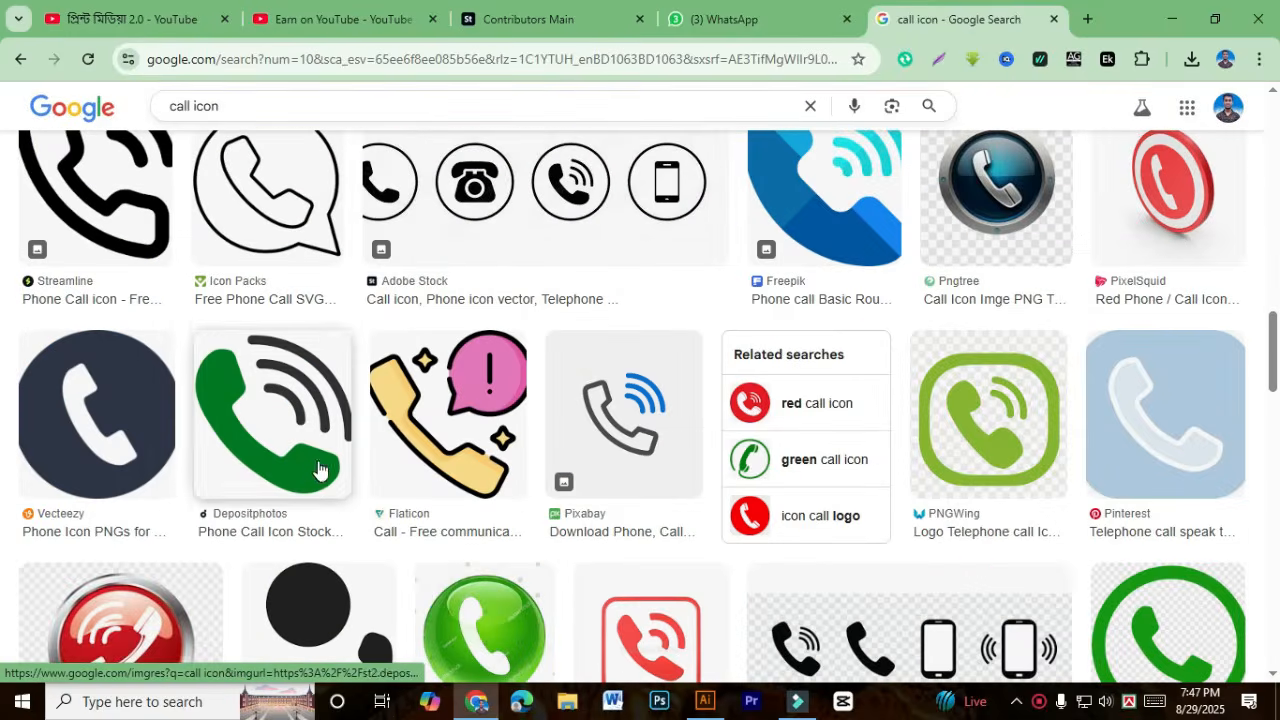
left_click(1039, 701)
left_click(1025, 661)
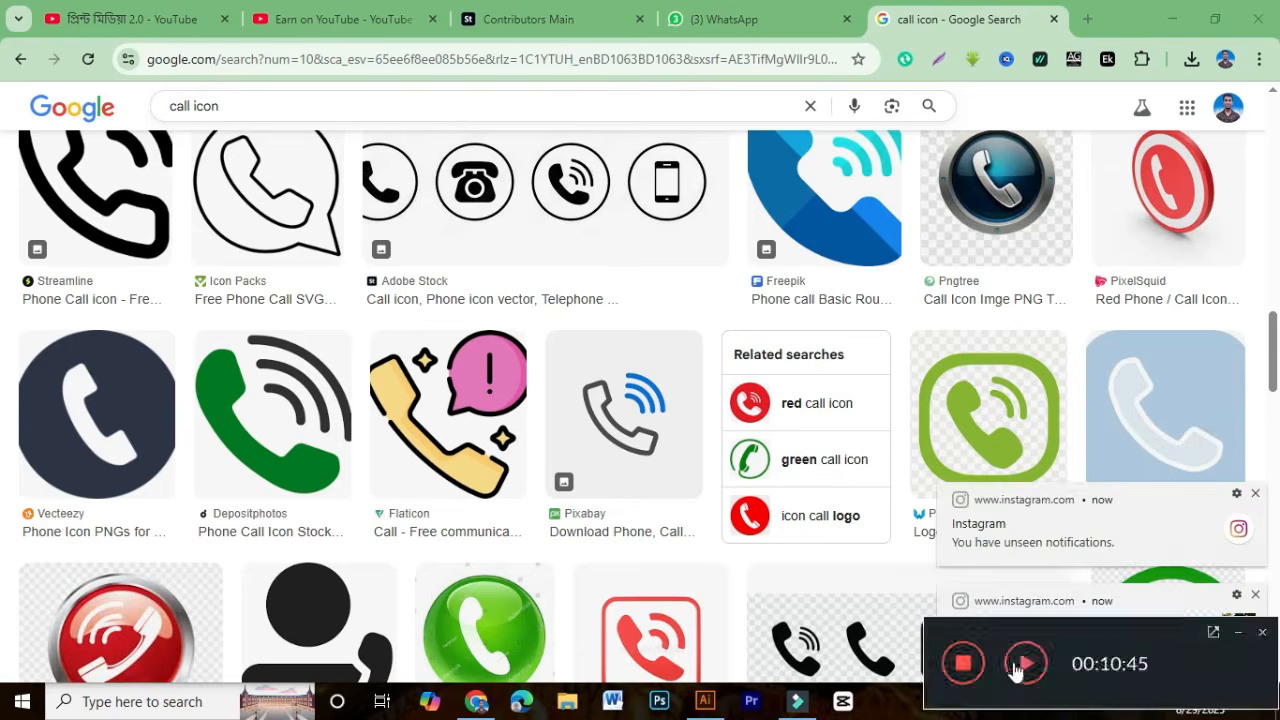
left_click(1016, 666)
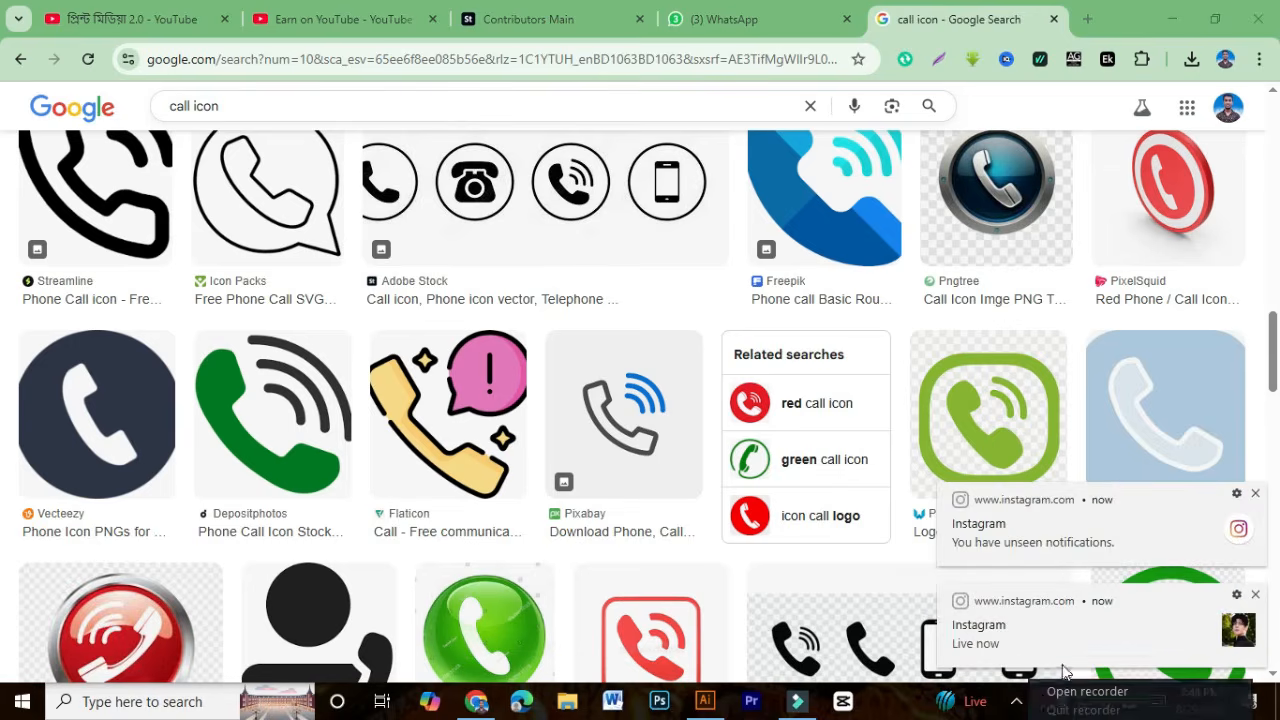
left_click(1077, 700)
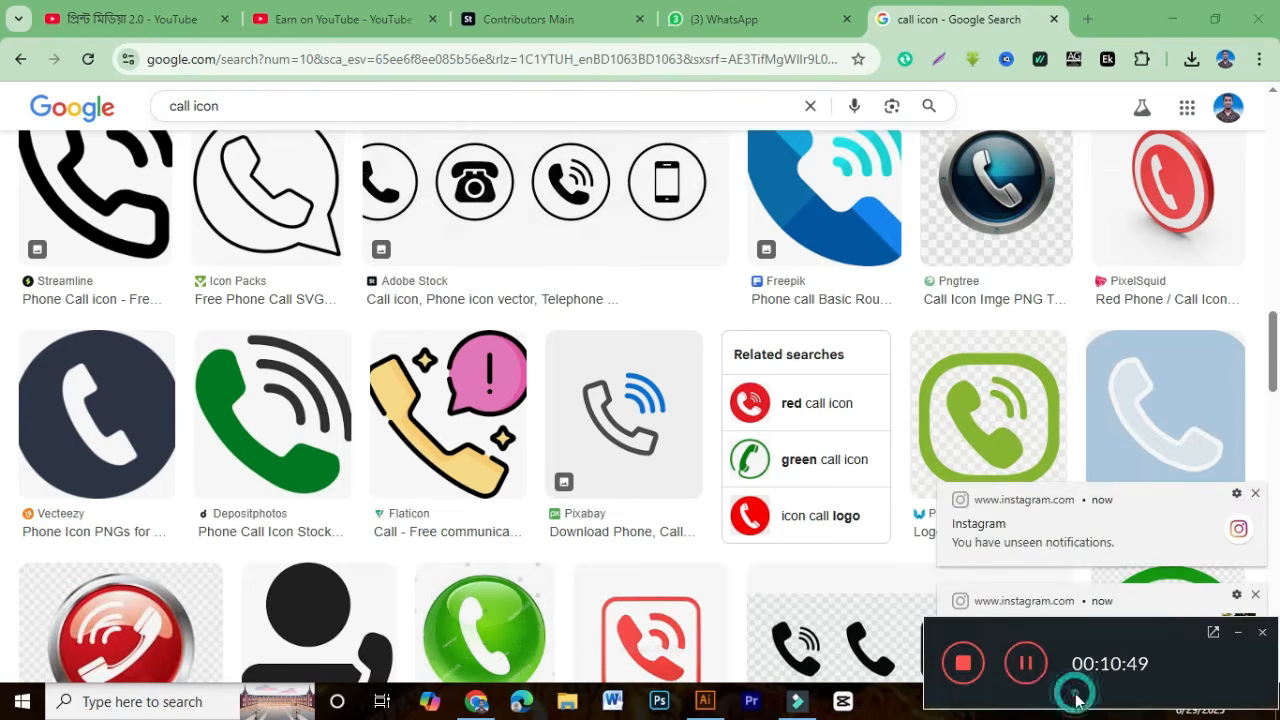
left_click(1237, 640)
Step: Find the black phone handset icon from Free Icons Library, open its image in a new tab and copy it
scroll(217, 311, "up", 3)
scroll(337, 266, "up", 1)
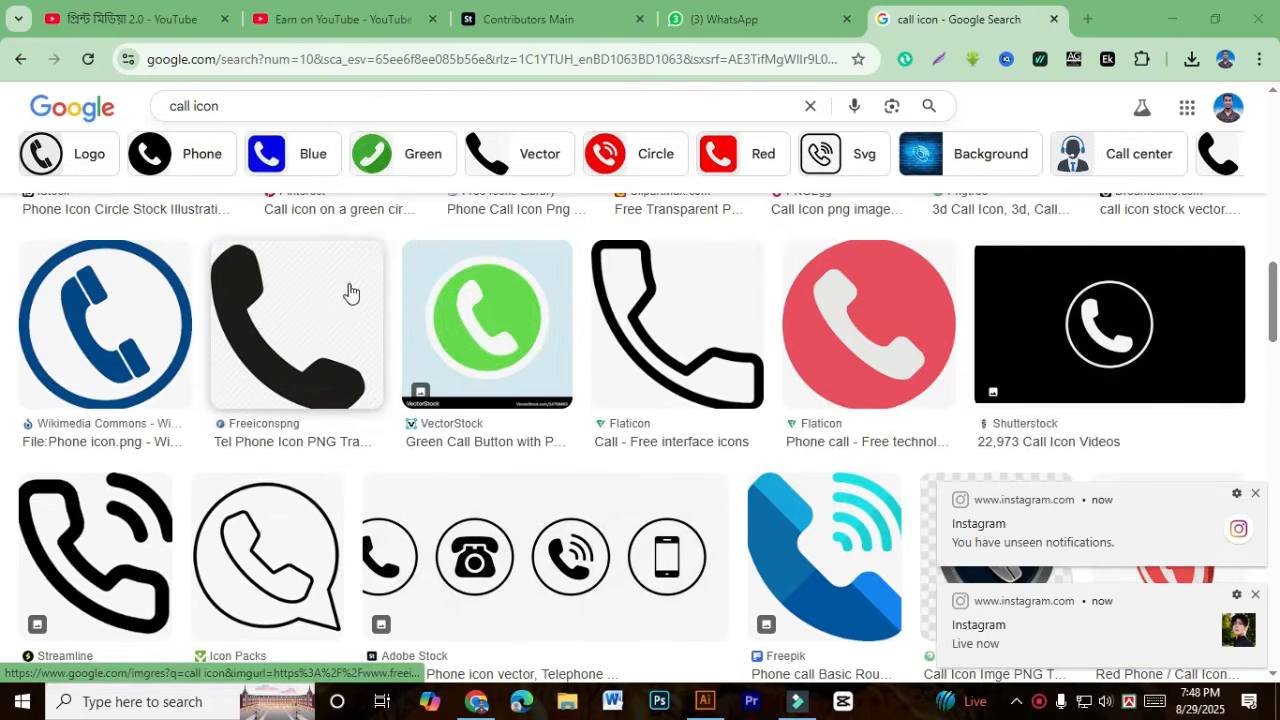
left_click(340, 315)
scroll(1111, 440, "down", 4)
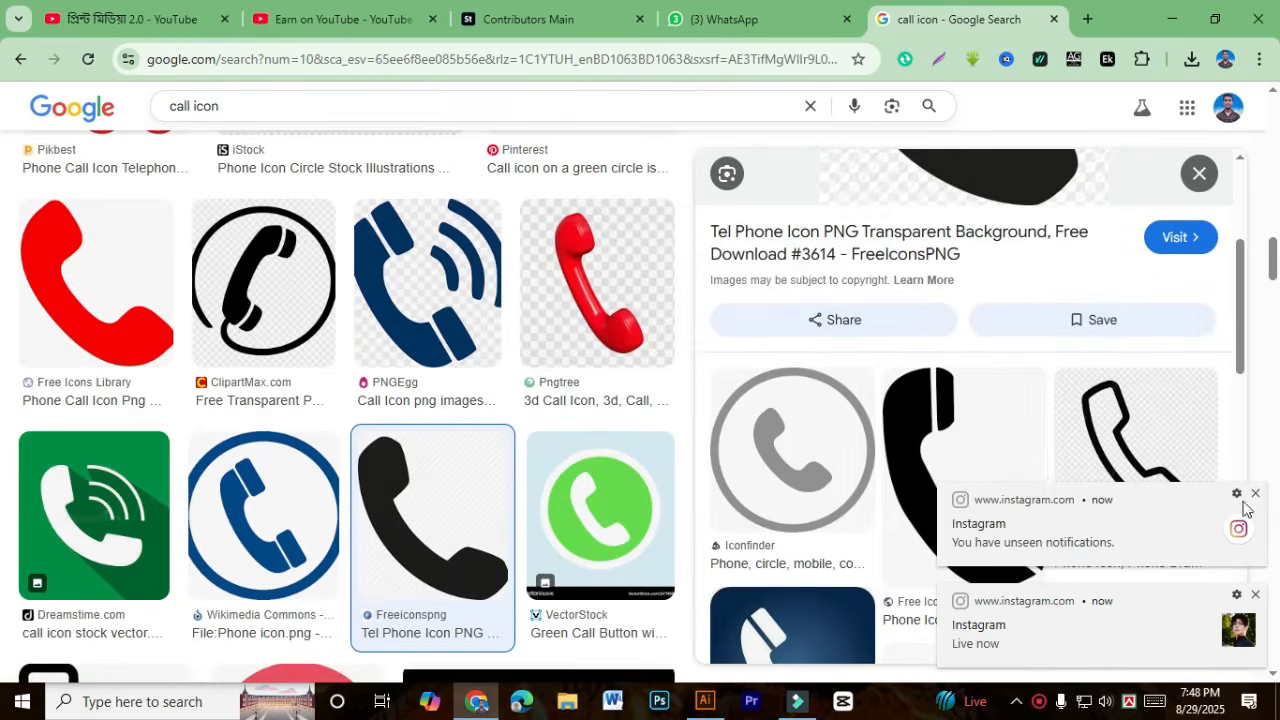
scroll(980, 449, "down", 3)
left_click(943, 306)
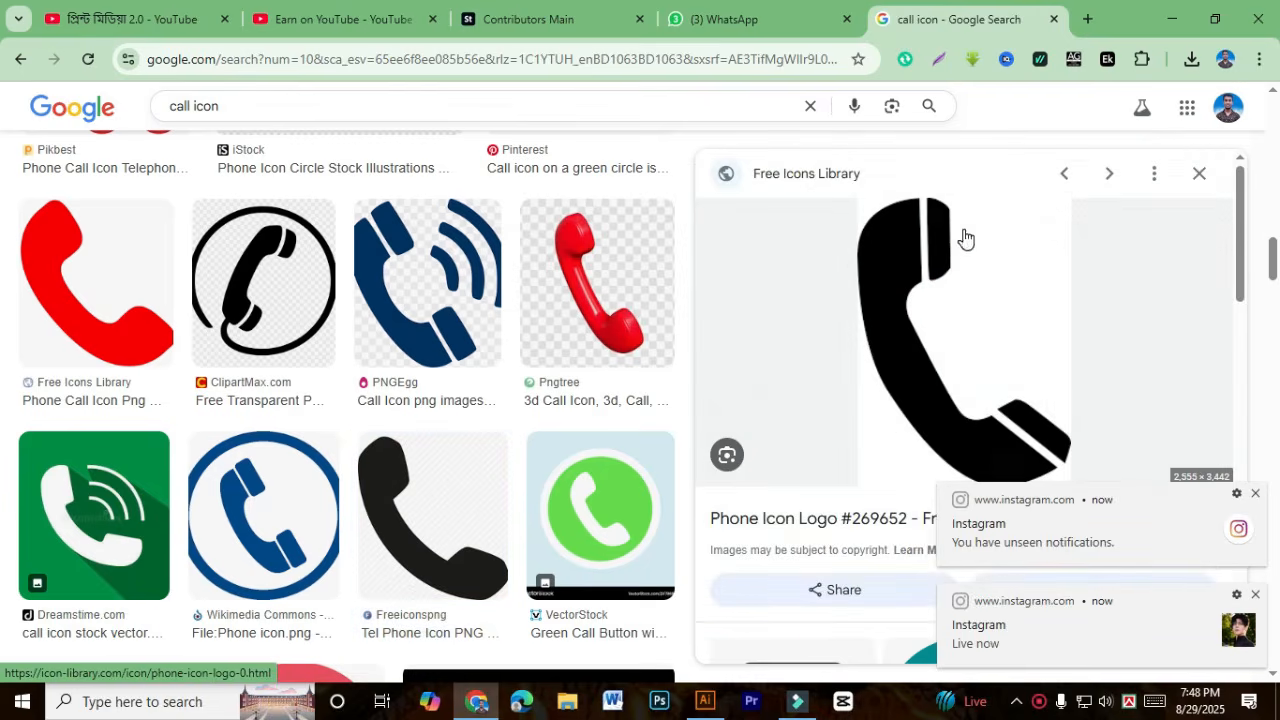
right_click(928, 250)
left_click(997, 500)
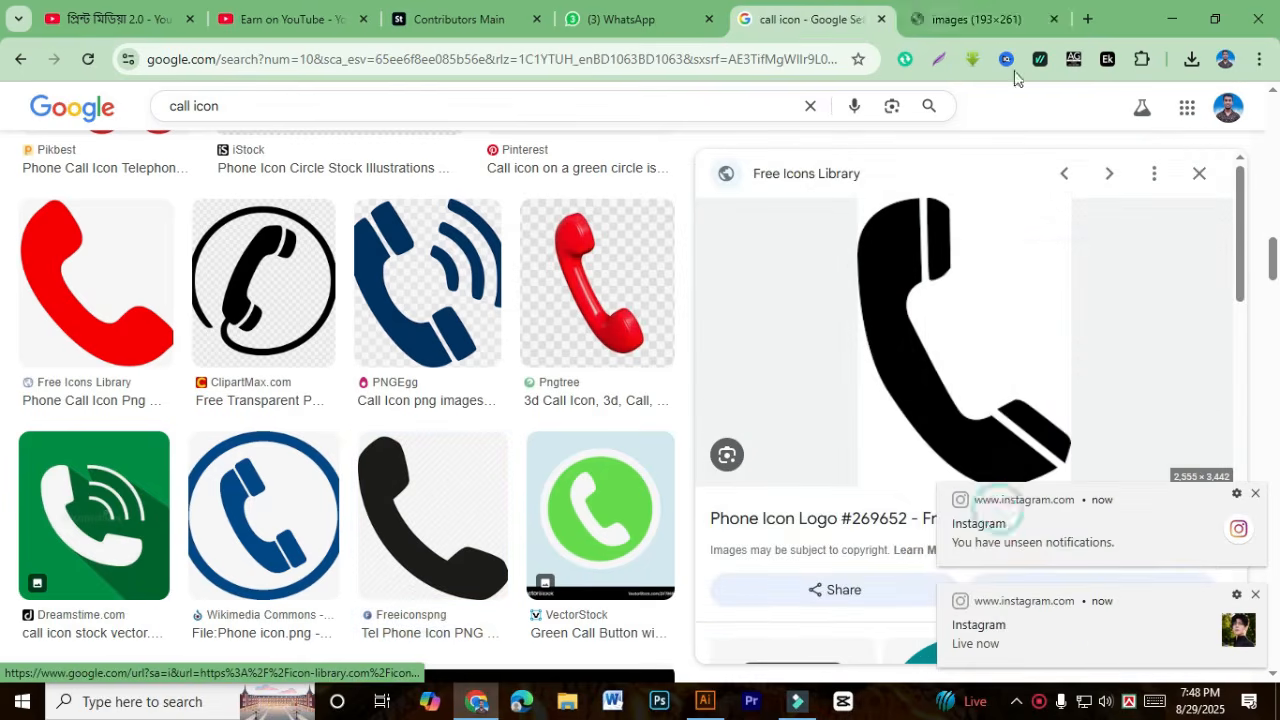
left_click(990, 24)
right_click(631, 393)
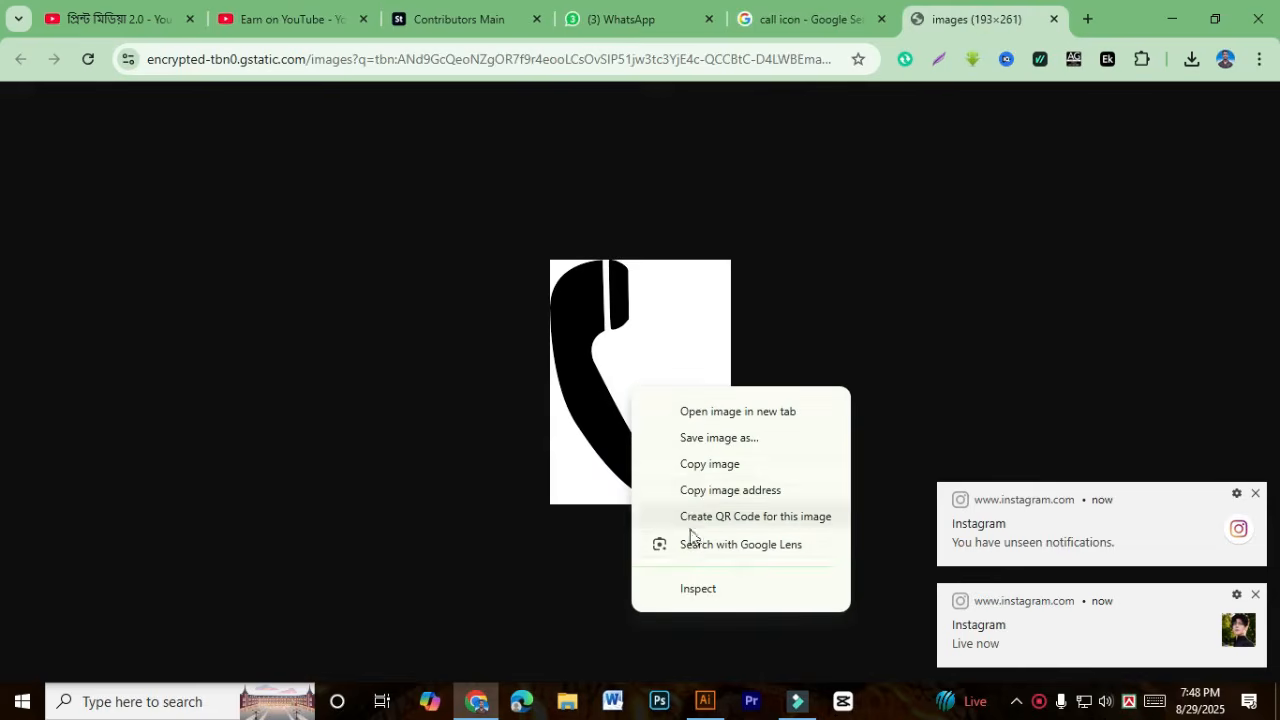
left_click(696, 466)
Step: Switch back to Illustrator, paste the handset image and place it on the empty pasteboard beside the signboard
left_click(702, 702)
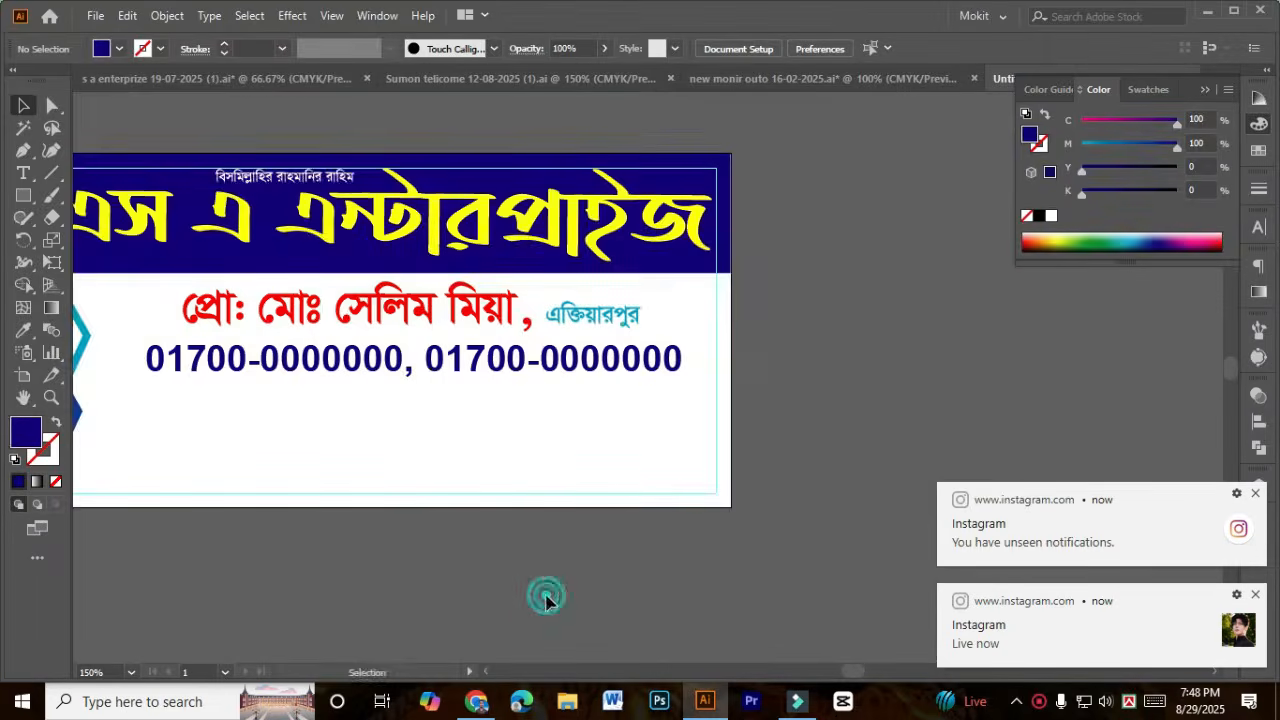
left_click_drag(424, 605, 488, 446)
key("ctrl+v")
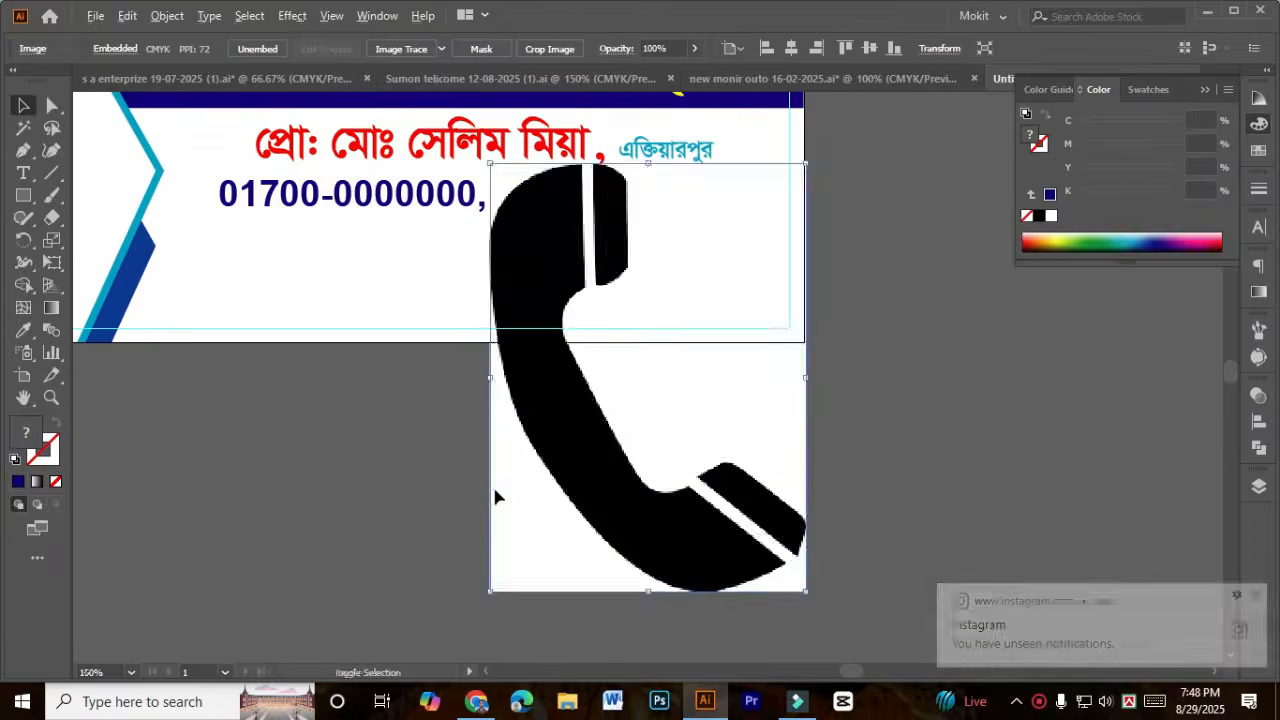
scroll(492, 484, "down", 2)
left_click_drag(540, 483, 519, 396)
scroll(519, 394, "up", 2)
left_click_drag(596, 334, 517, 385)
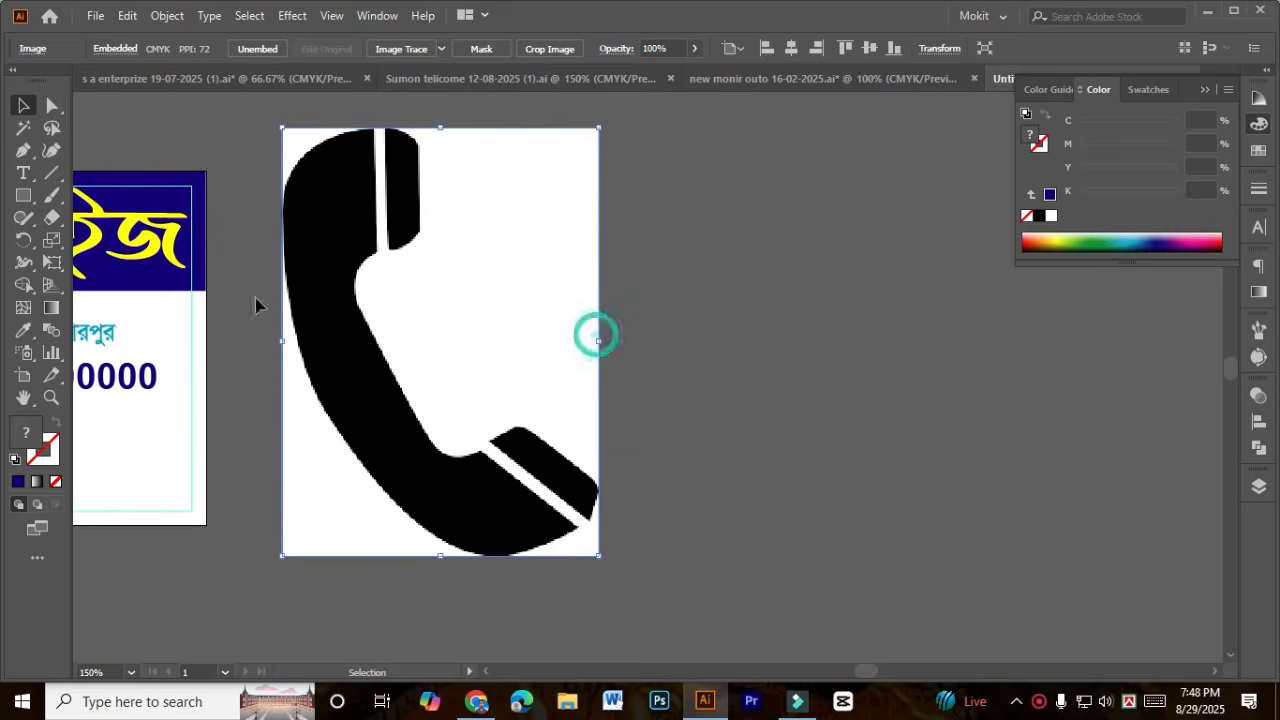
Step: Trace the handset image with the Silhouettes preset and expand the tracing into vector shapes
left_click(441, 49)
left_click(766, 251)
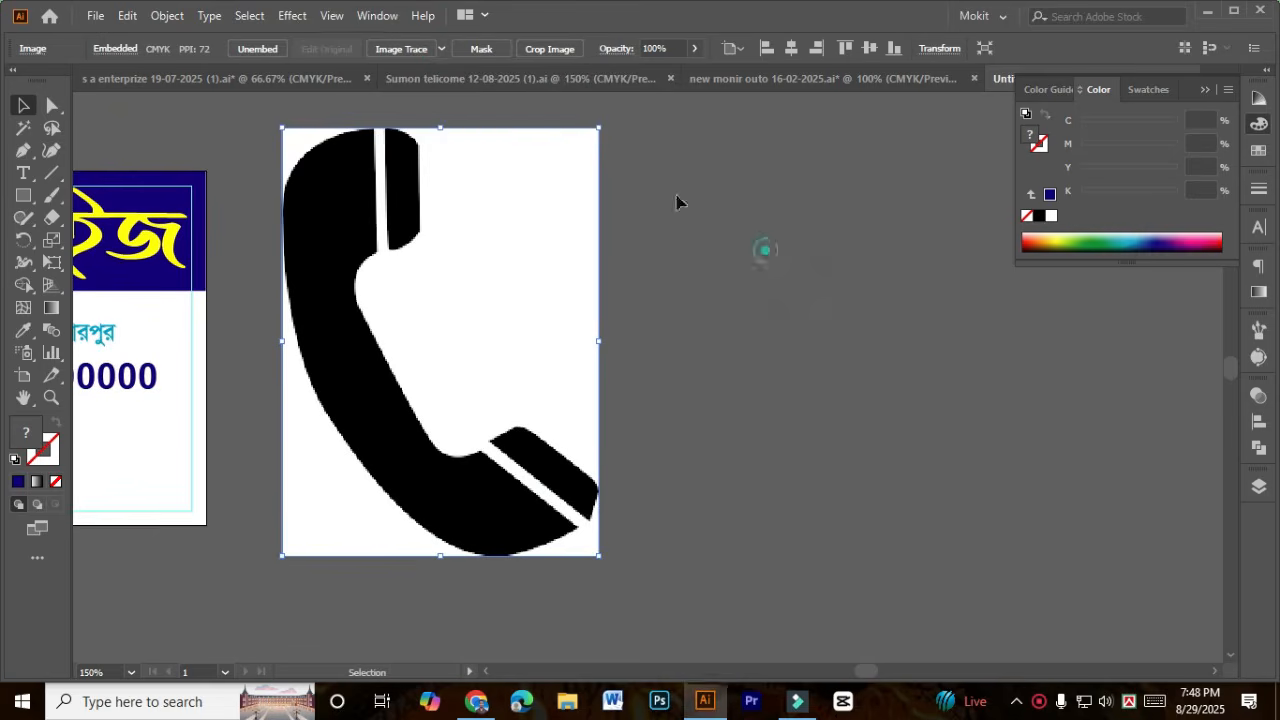
left_click(446, 143)
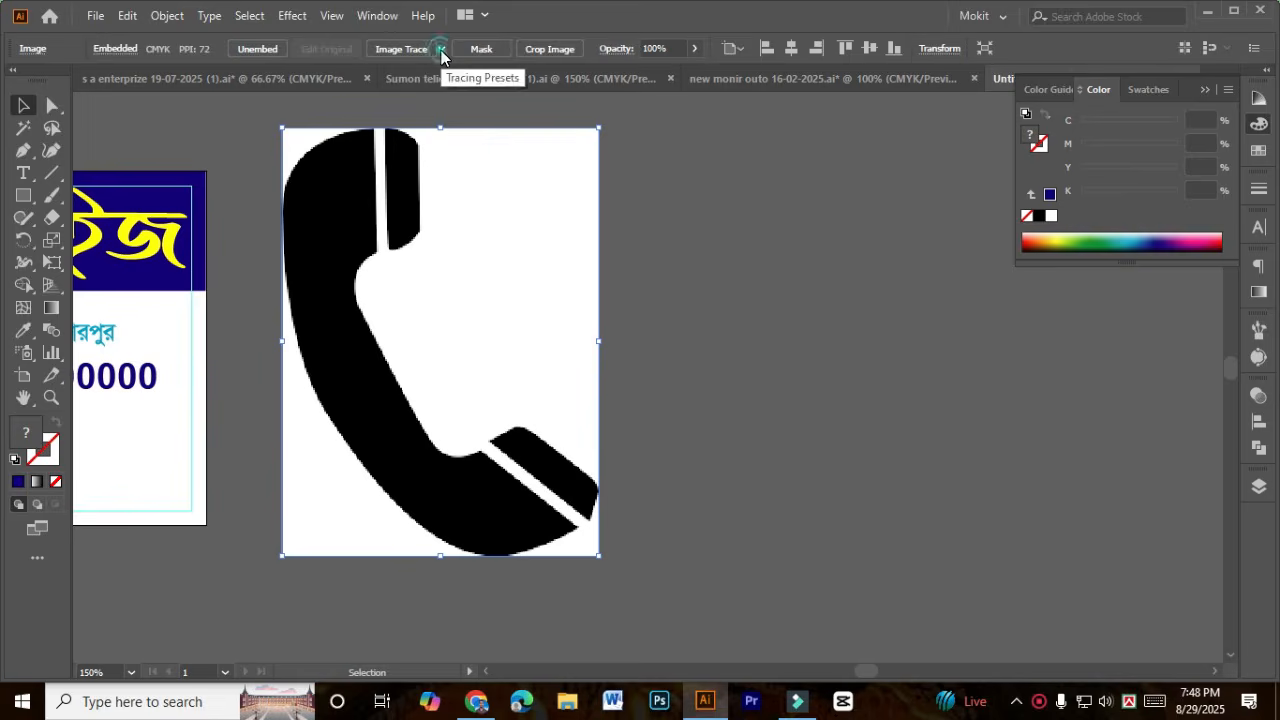
left_click(441, 50)
left_click(491, 277)
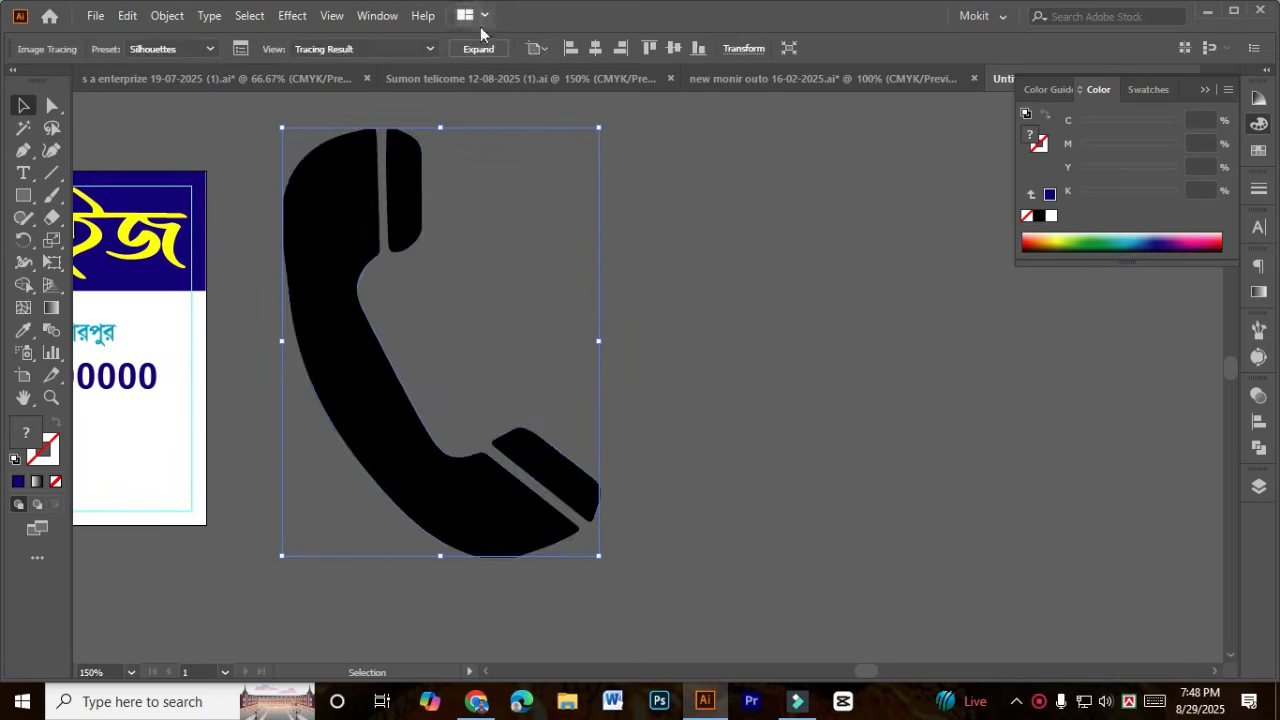
left_click(478, 48)
left_click(714, 297)
Step: Switch the handset's colour mode to CMYK and fill it magenta, C 0, M 100, Y 0, K 0
left_click(345, 255)
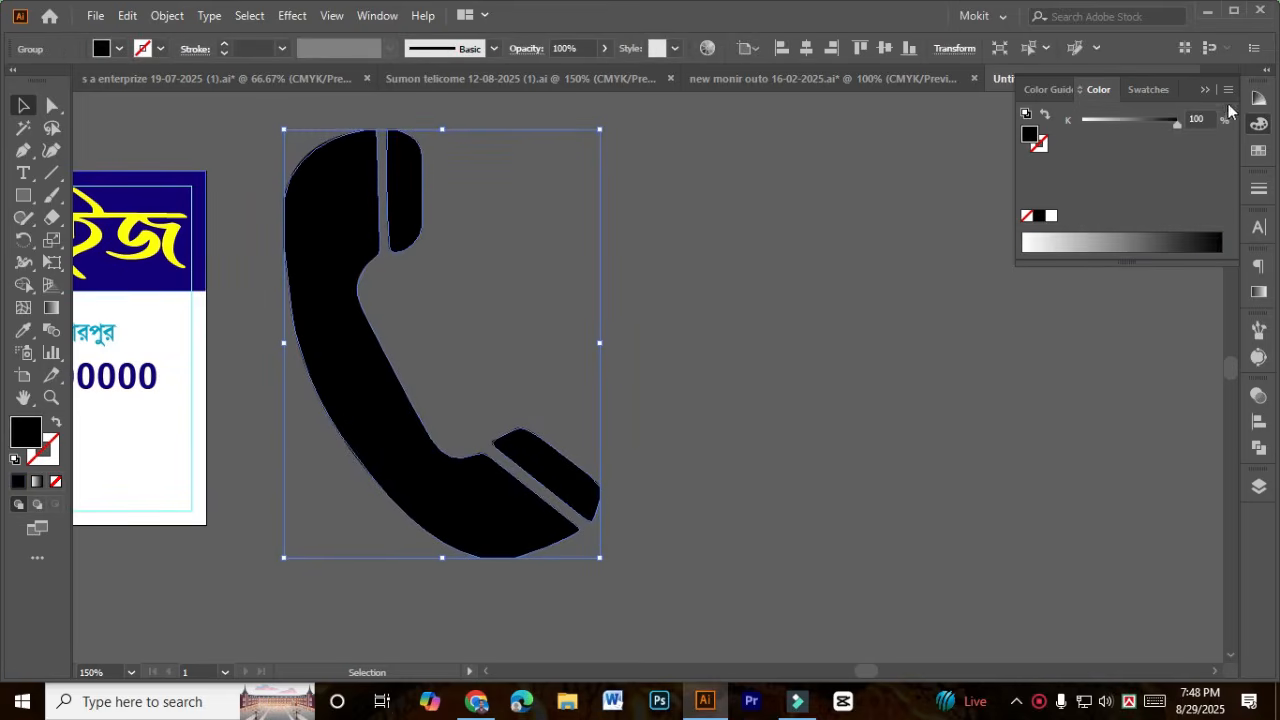
left_click(1228, 89)
left_click(1172, 185)
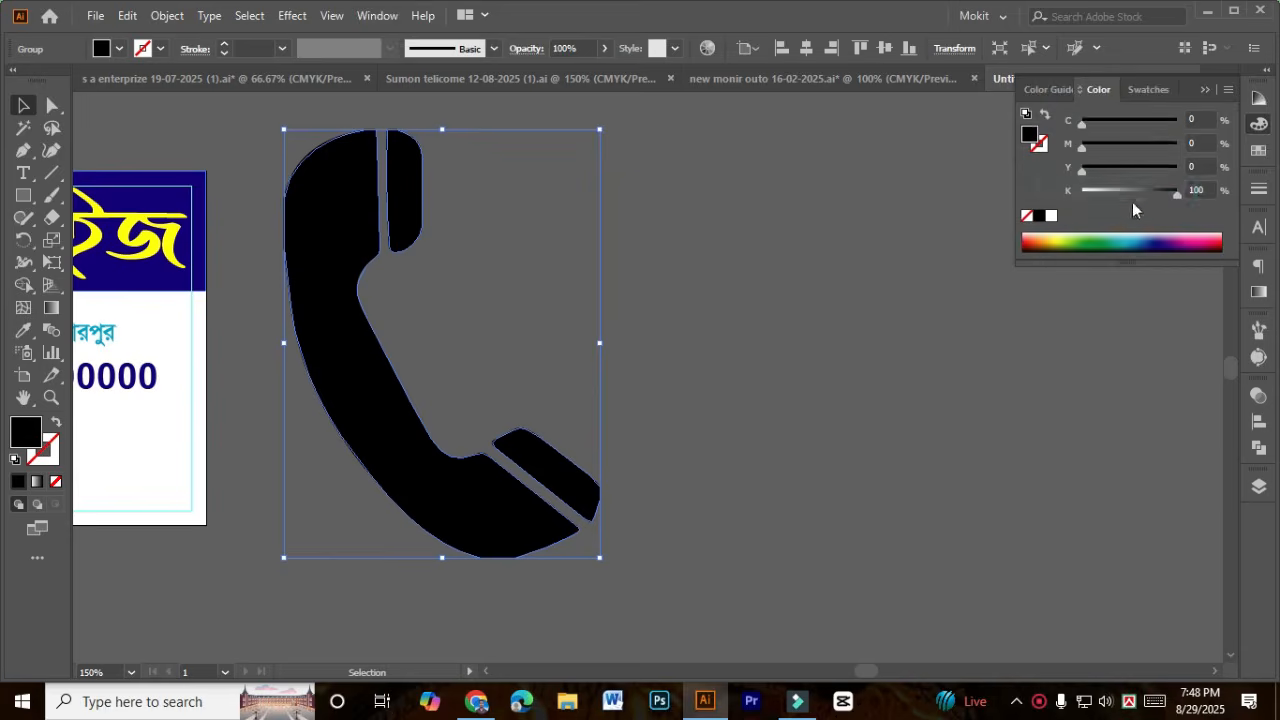
left_click_drag(1128, 190, 1080, 190)
left_click_drag(1130, 143, 1270, 150)
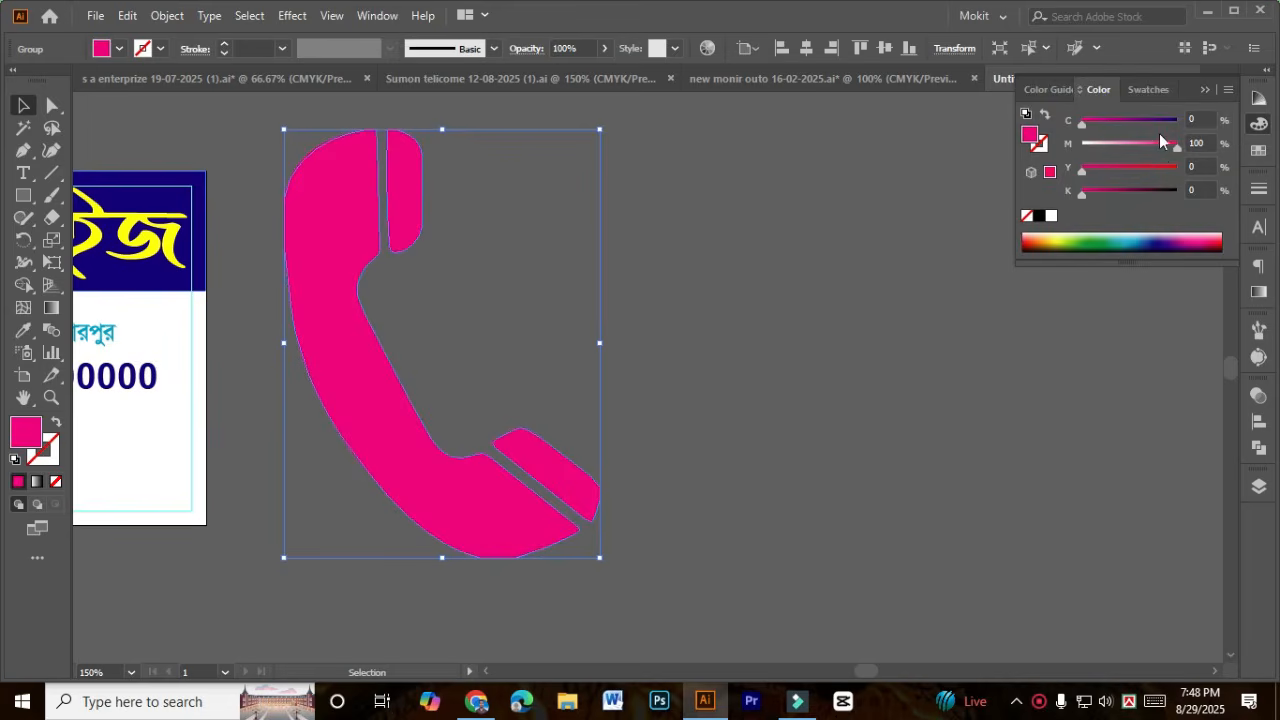
left_click(899, 471)
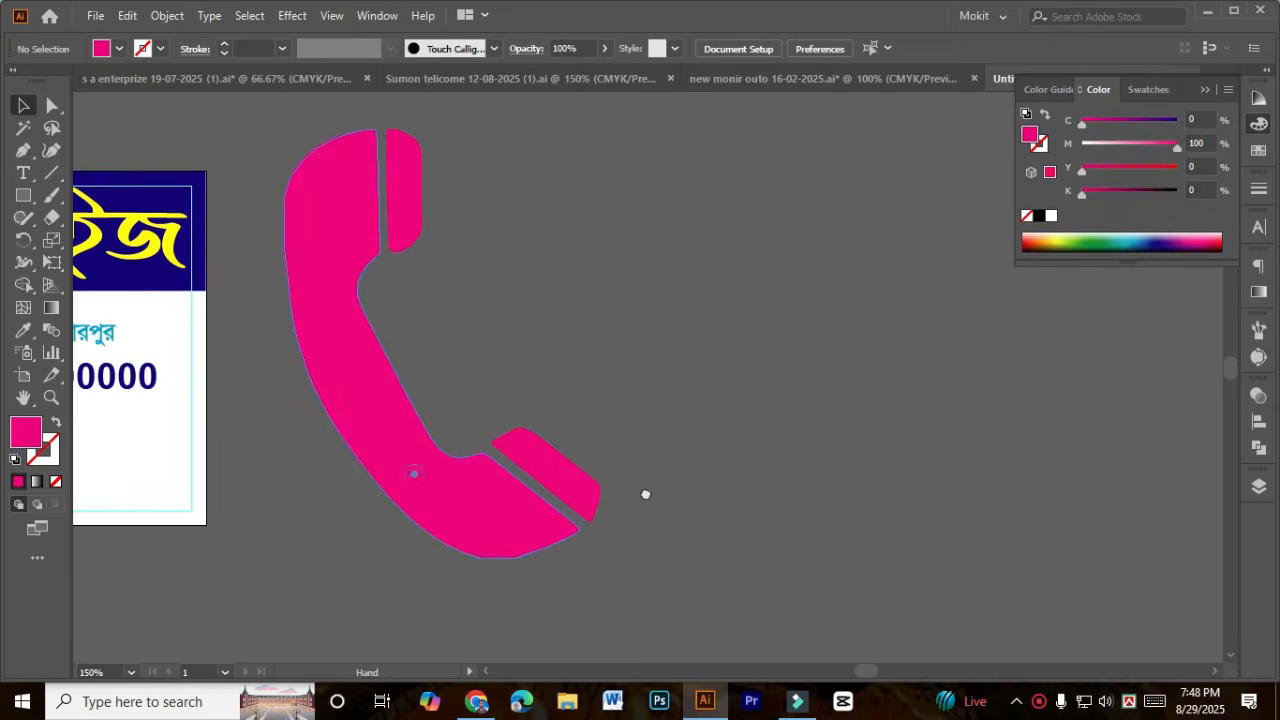
Step: Move the magenta handset onto the signboard, shrink it and place it over the blue accent near the lower edge
left_click_drag(645, 494, 784, 499)
left_click_drag(783, 451, 485, 480)
scroll(410, 491, "down", 1)
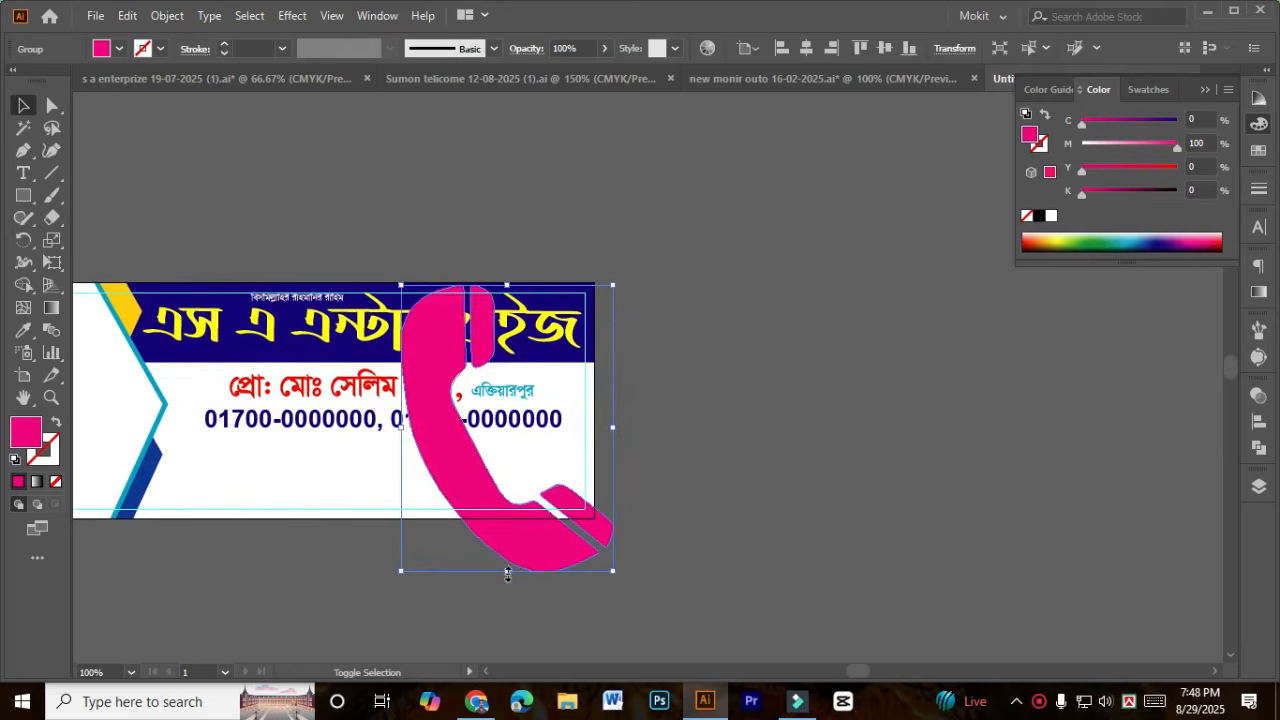
left_click_drag(507, 573, 140, 480)
scroll(140, 470, "up", 3)
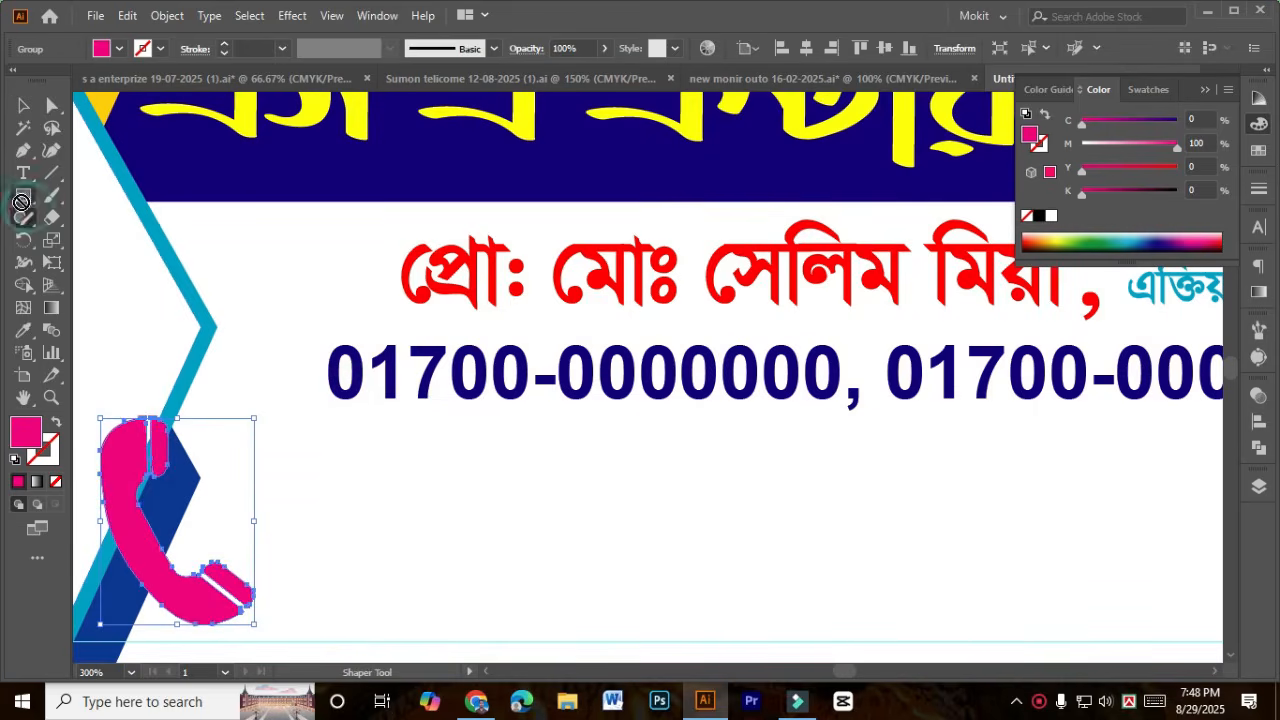
Step: Draw a magenta circle with the Ellipse tool directly before the first digit of the phone number line
left_click_drag(23, 195, 110, 283)
scroll(313, 381, "up", 1)
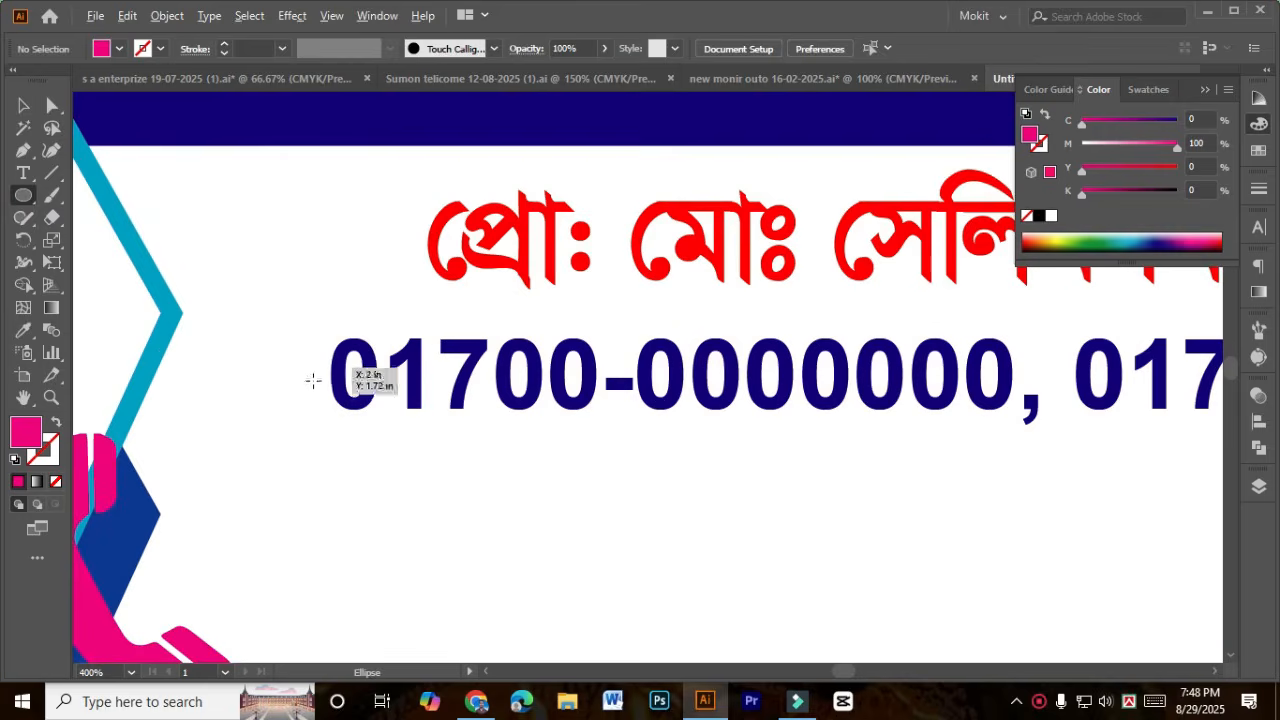
left_click_drag(300, 404, 318, 410)
key("v")
scroll(286, 368, "up", 2)
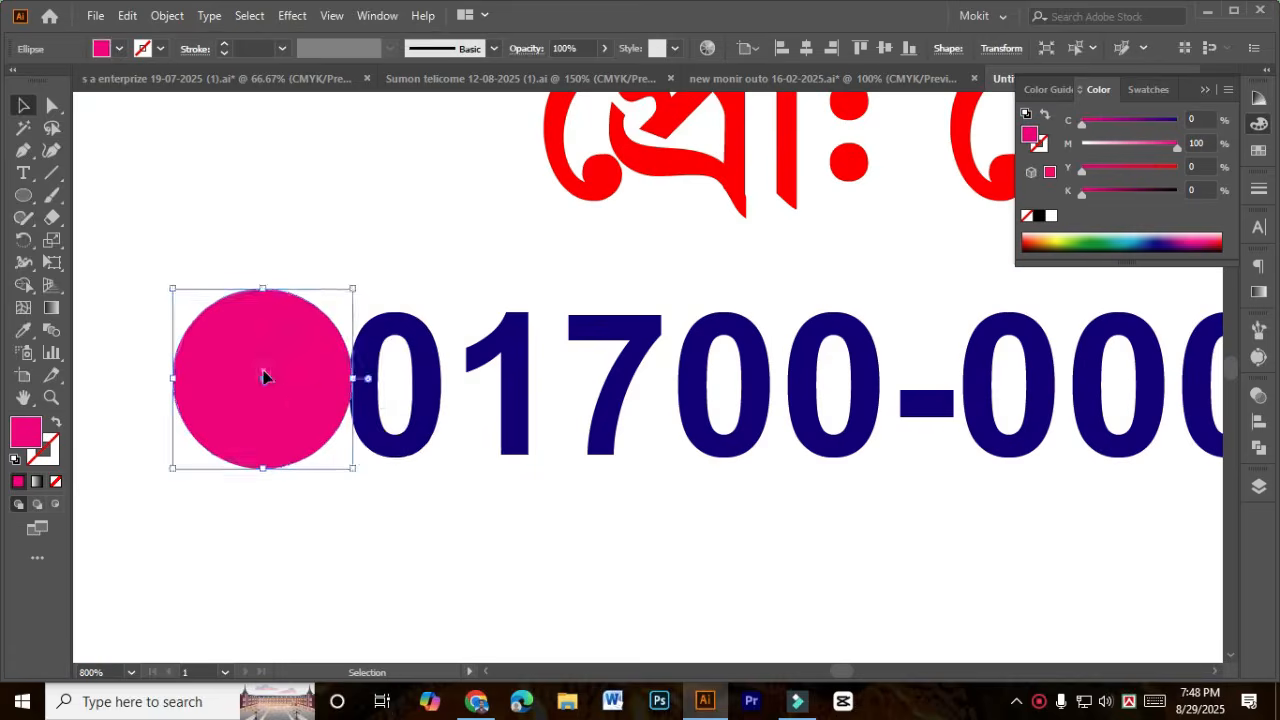
Step: Place the circle over the phone number's first digit and scale it to about the digit's height
left_click_drag(263, 374, 372, 391)
left_click_drag(273, 391, 410, 385)
left_click_drag(316, 376, 324, 376)
left_click_drag(371, 375, 378, 391)
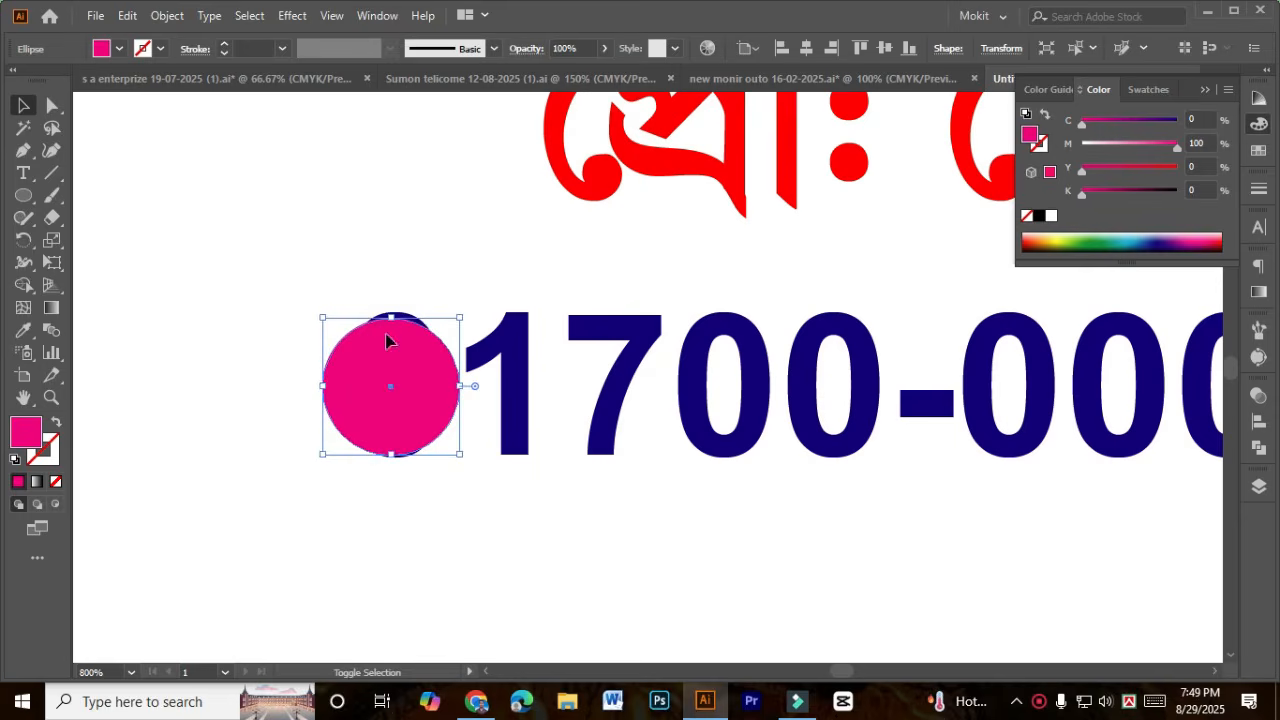
left_click_drag(392, 321, 392, 313)
scroll(394, 370, "down", 1)
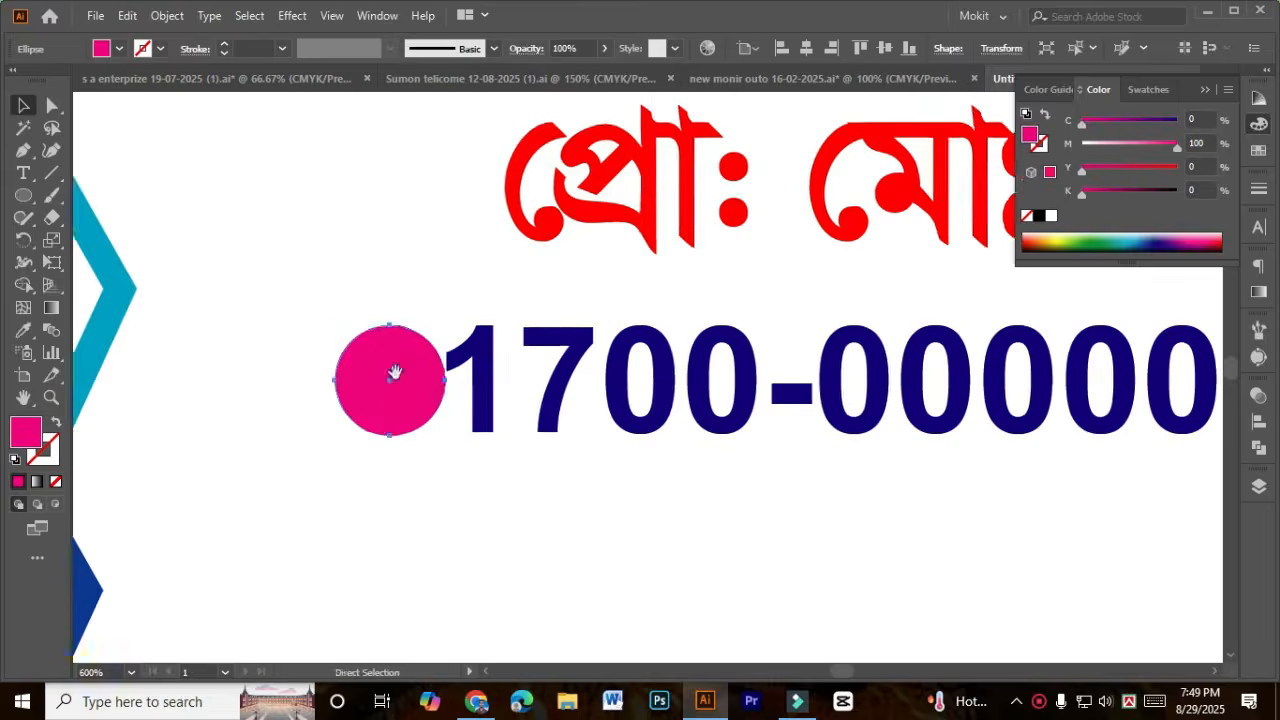
Step: Move the circle off the first digit to just before the phone number line, leaving a small gap
scroll(394, 370, "up", 1)
left_click_drag(472, 372, 358, 391)
scroll(358, 391, "down", 2)
scroll(571, 423, "down", 1)
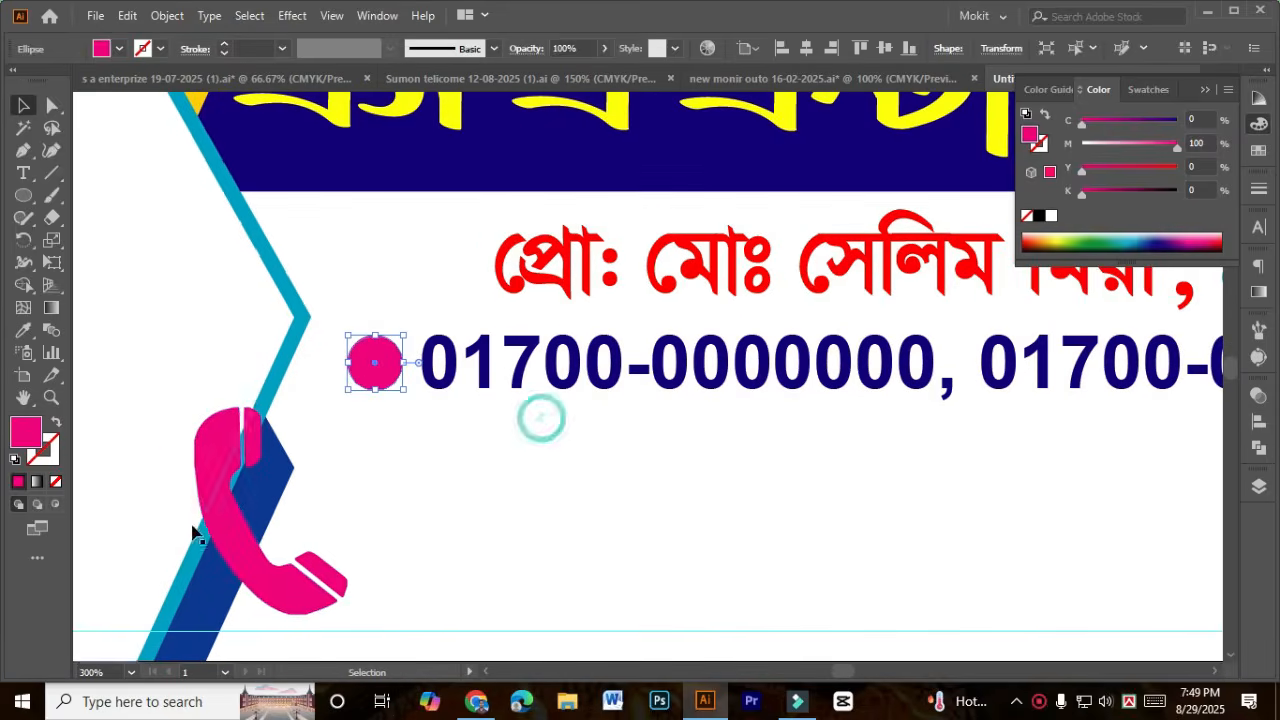
Step: Move the magenta handset onto the circle before the phone number line and fill it white
left_click_drag(224, 507, 390, 358)
left_click(1052, 216)
scroll(809, 403, "up", 3)
scroll(390, 358, "up", 1)
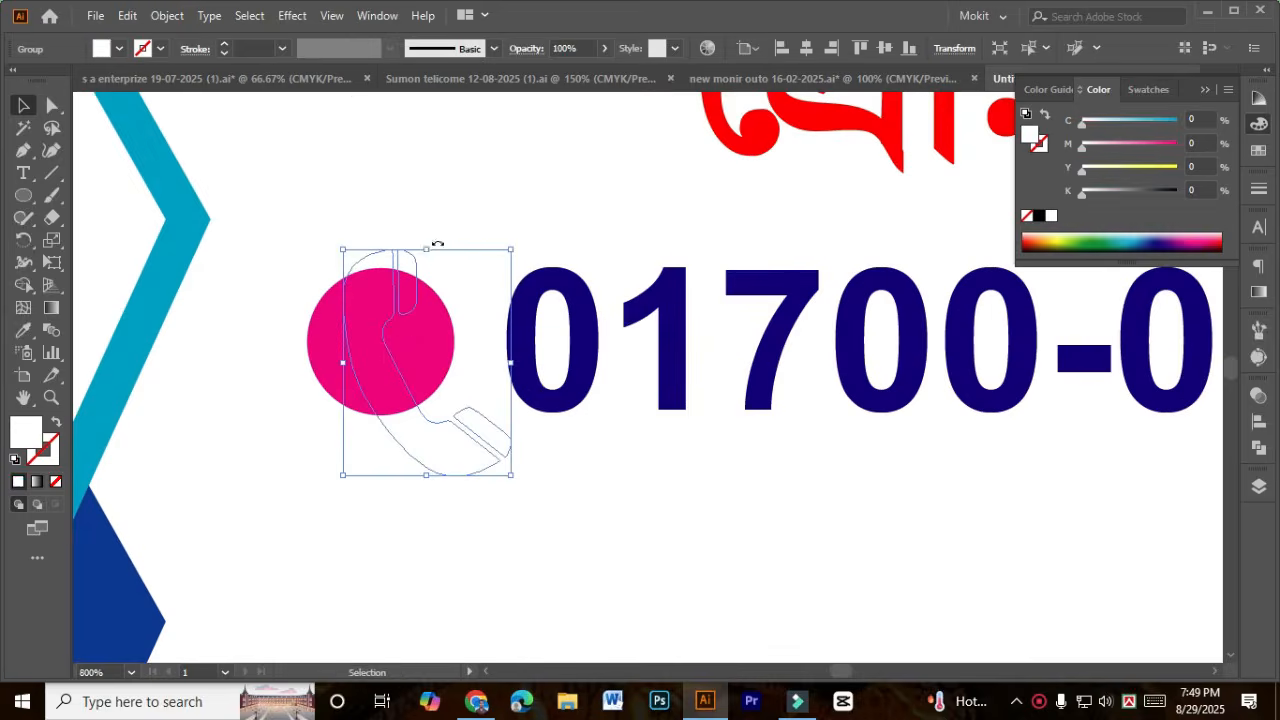
Step: Shrink the white handset to fit inside the magenta circle, centre it there and group the two into one call icon
left_click_drag(437, 244, 447, 322)
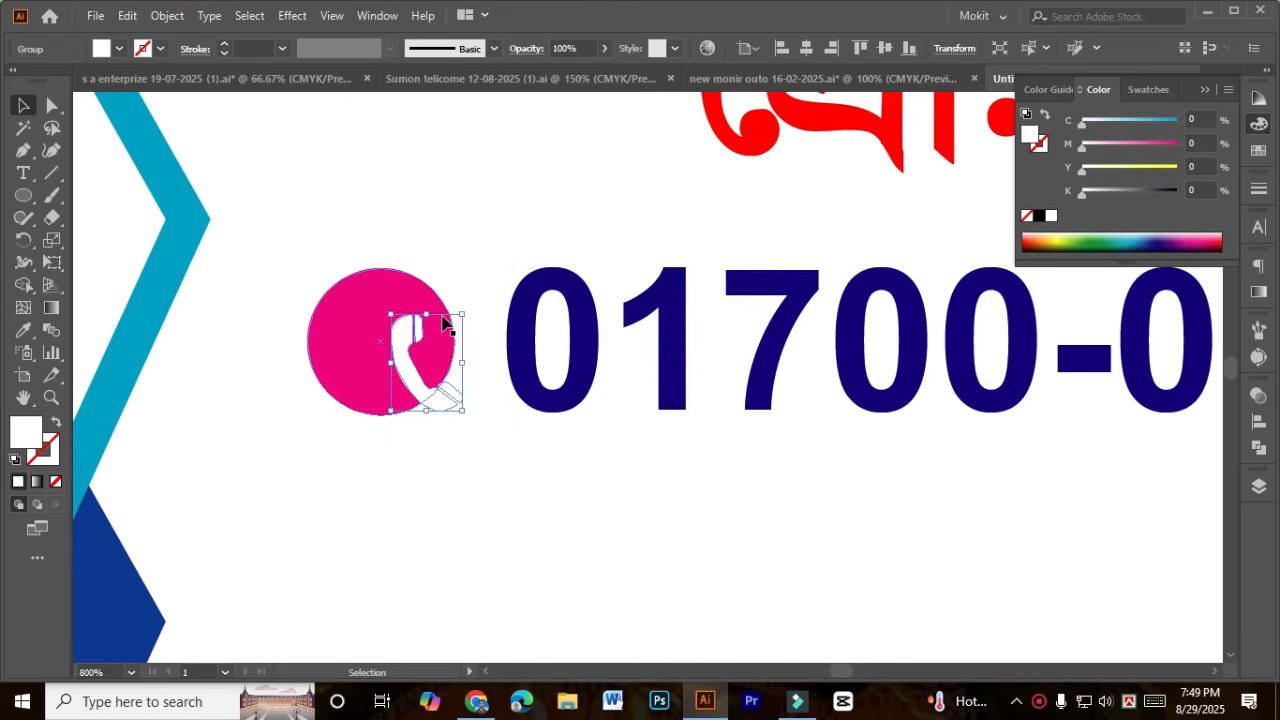
scroll(442, 317, "up", 3)
left_click_drag(342, 474, 297, 488)
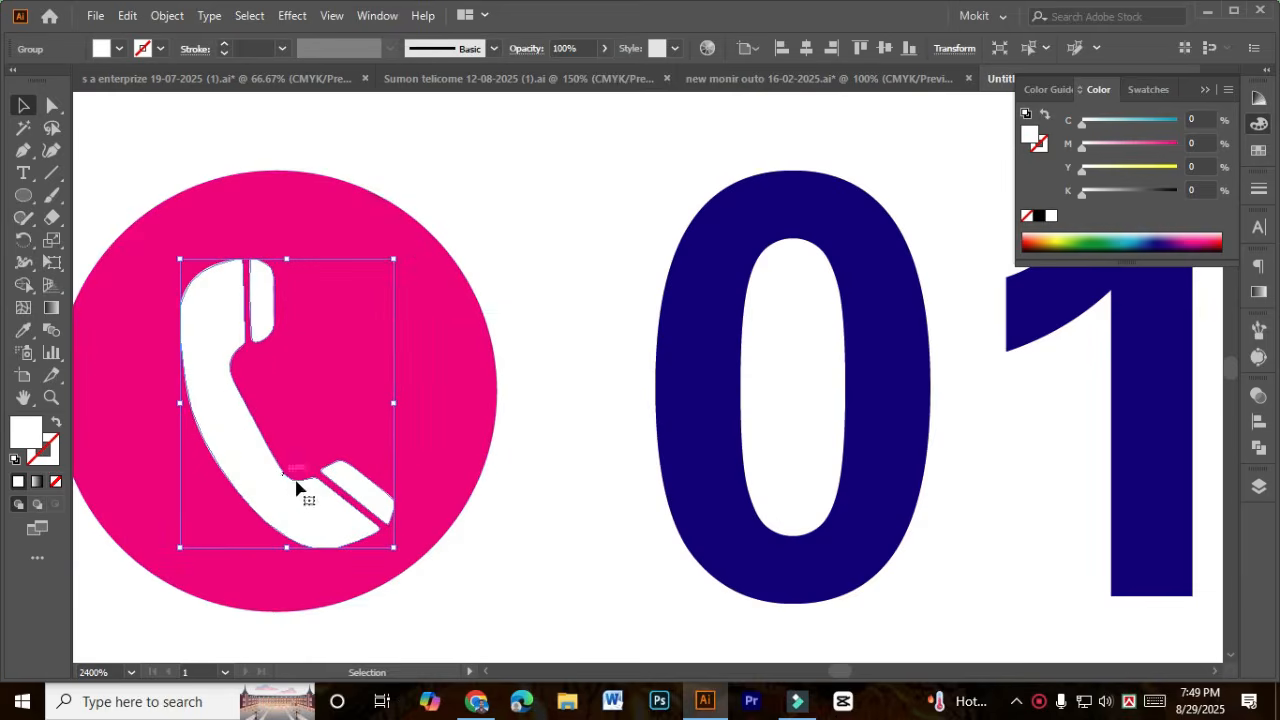
left_click(470, 385, "shift")
scroll(380, 450, "down", 3)
key("ctrl+g")
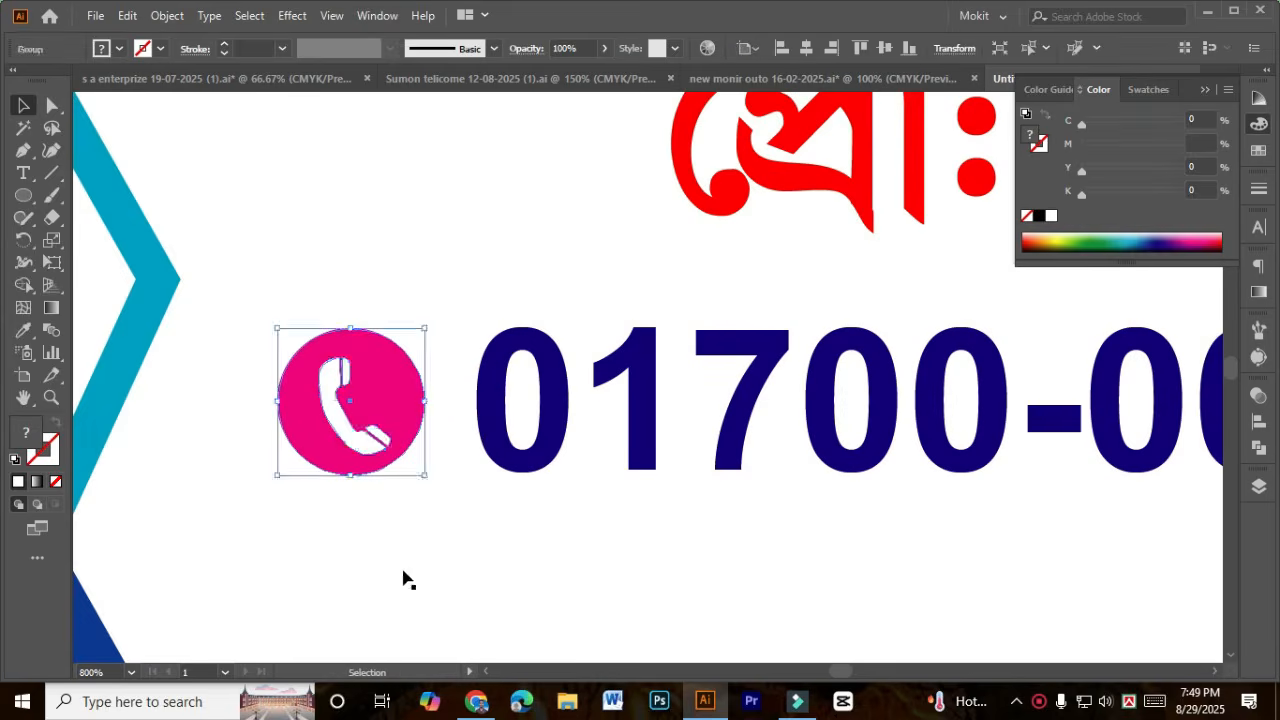
Step: Recolour the first phone number and its comma magenta by sampling the call icon's circle with the Eyedropper
left_click(763, 546)
left_click_drag(763, 546, 414, 503)
scroll(376, 429, "down", 3)
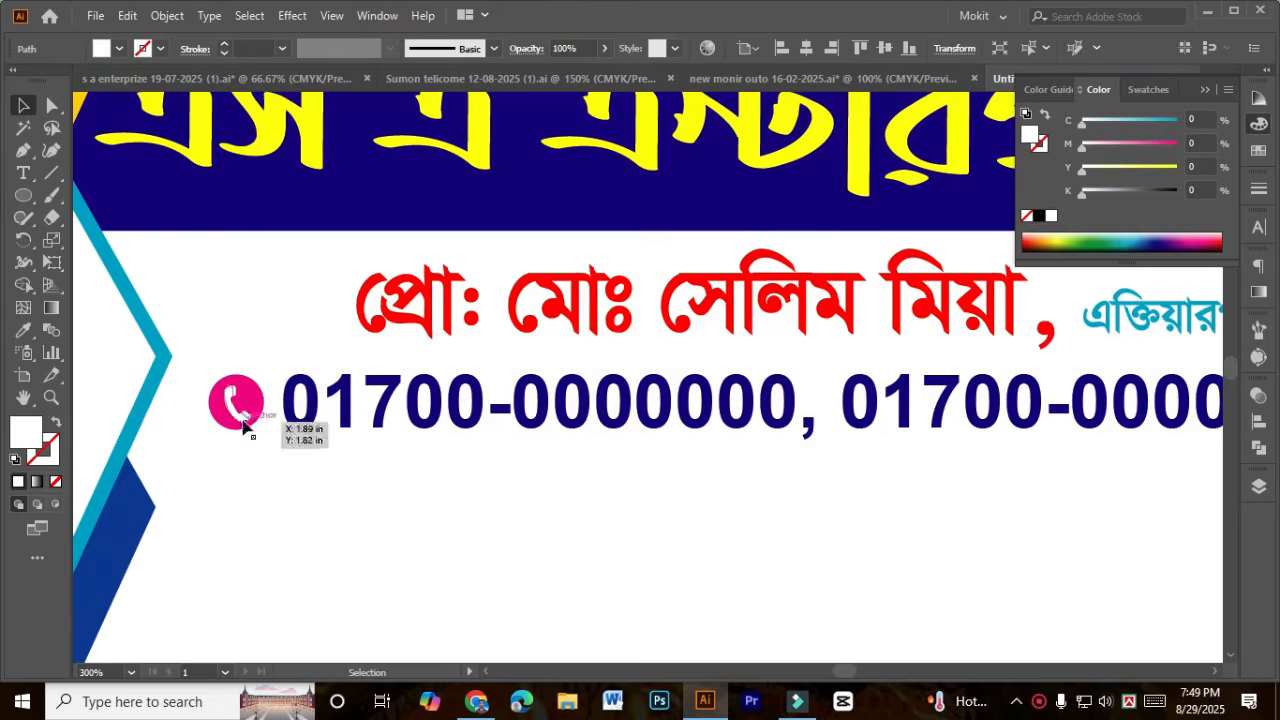
left_click(23, 172)
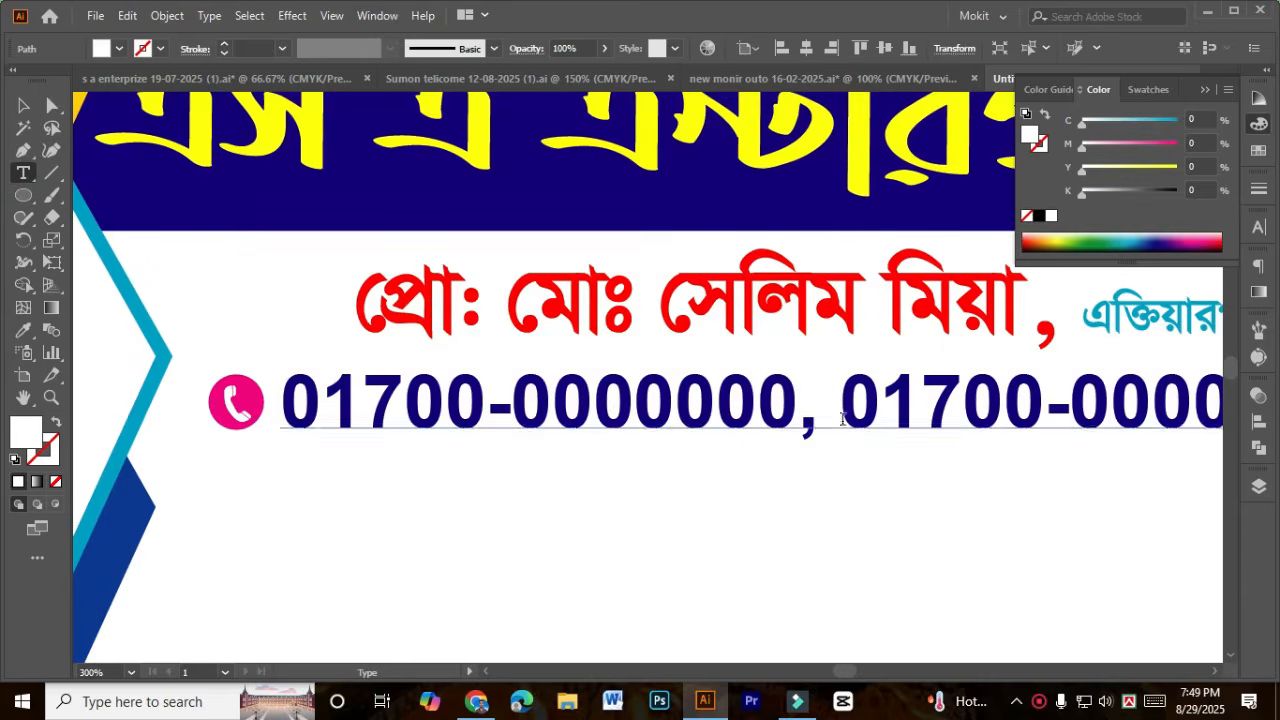
left_click_drag(818, 420, 240, 432)
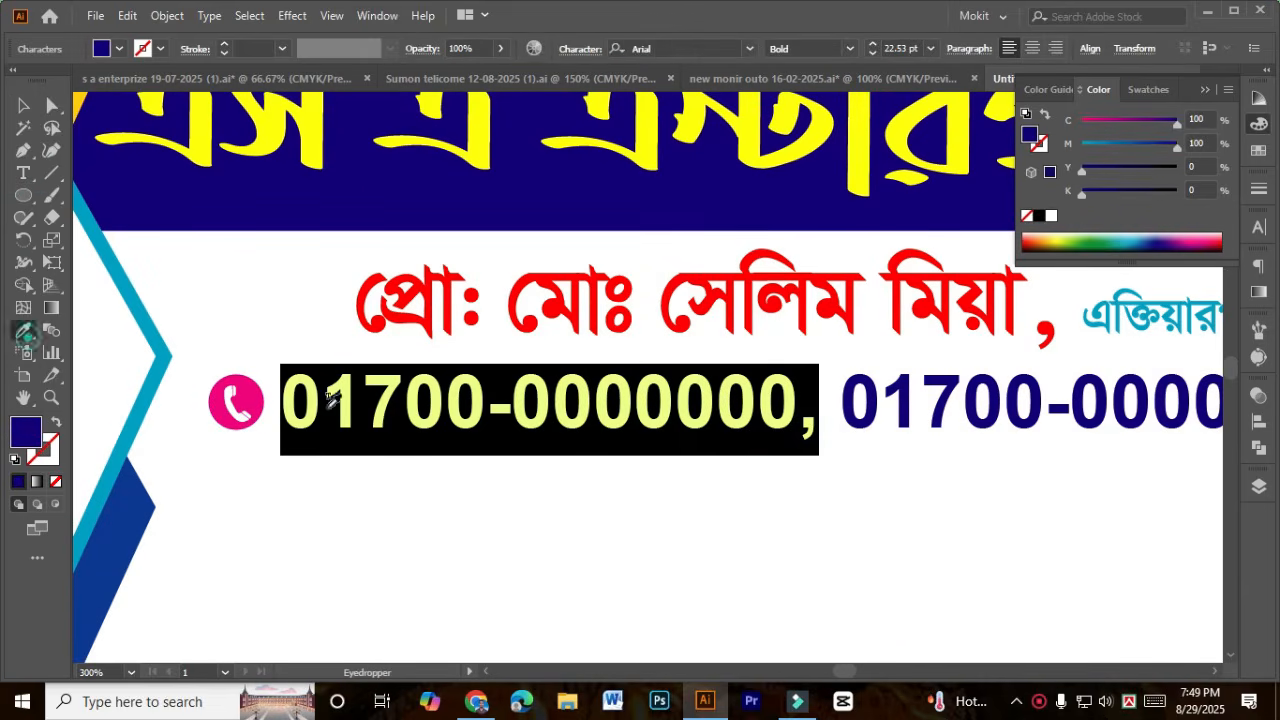
left_click(251, 398)
key("Escape")
scroll(316, 443, "down", 2)
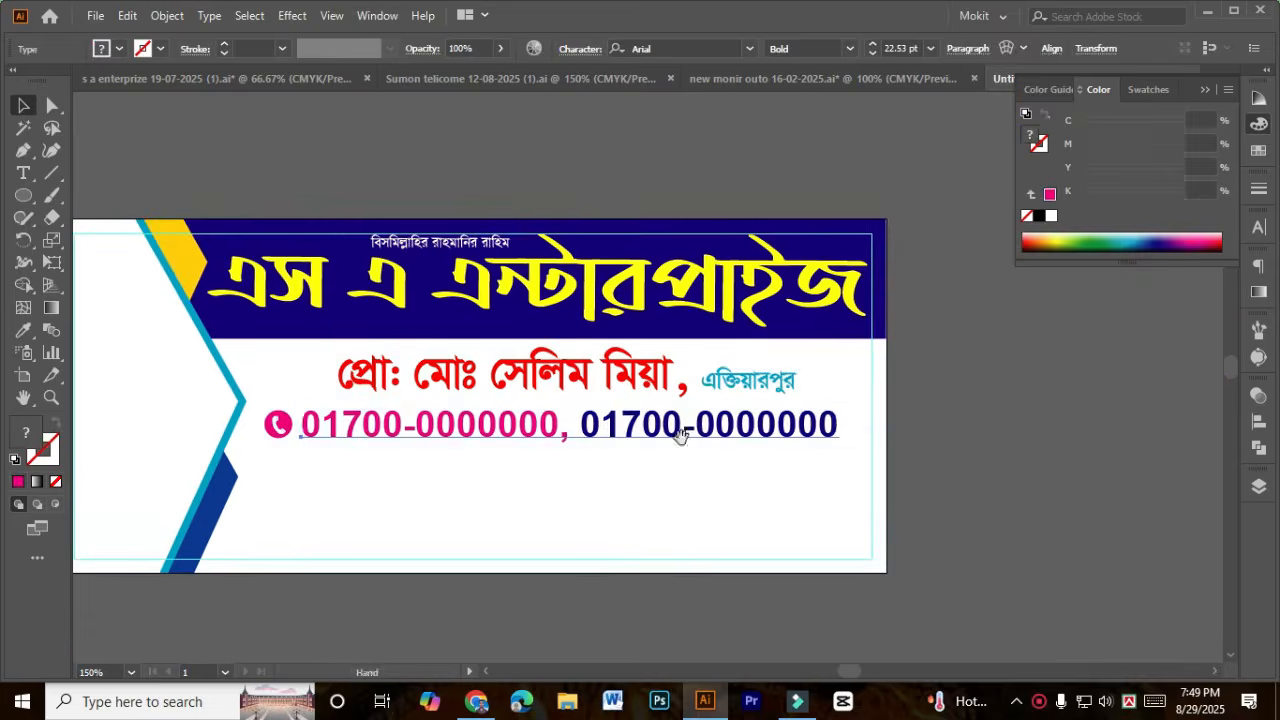
Step: Group the phone number line with the call icon
left_click(1005, 466)
left_click(618, 432)
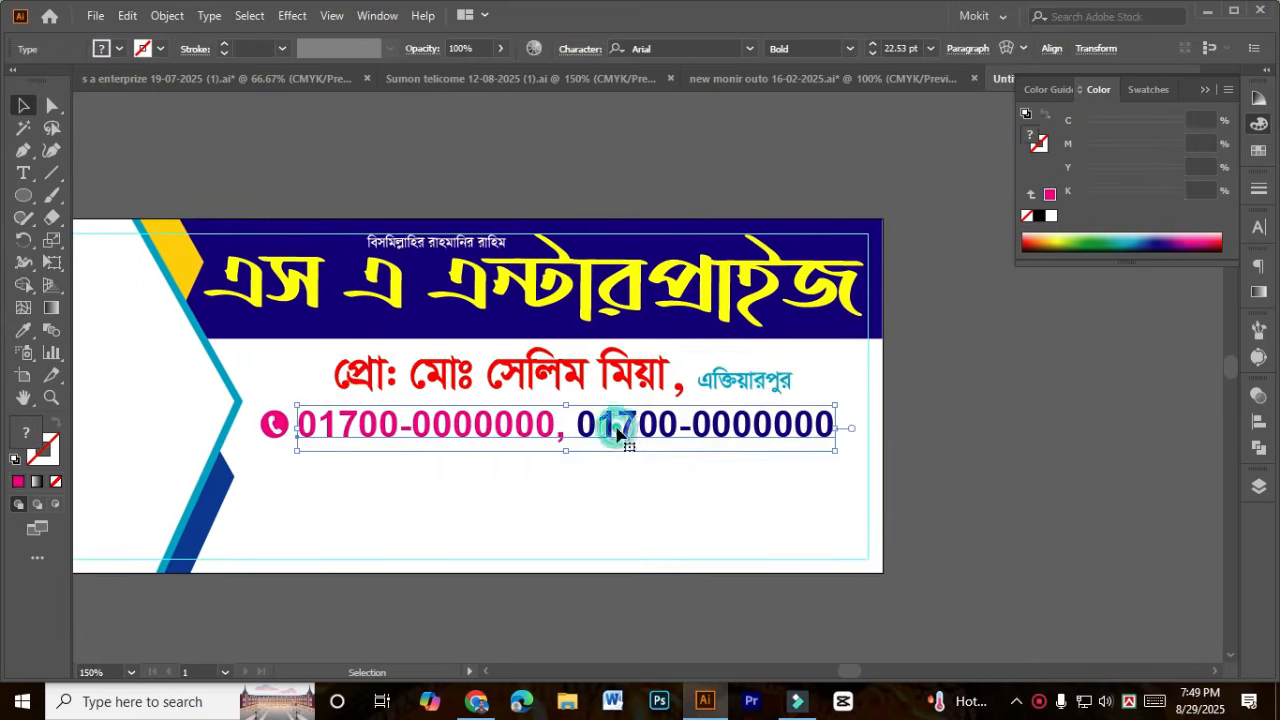
left_click(272, 440, "shift")
key("ctrl+g")
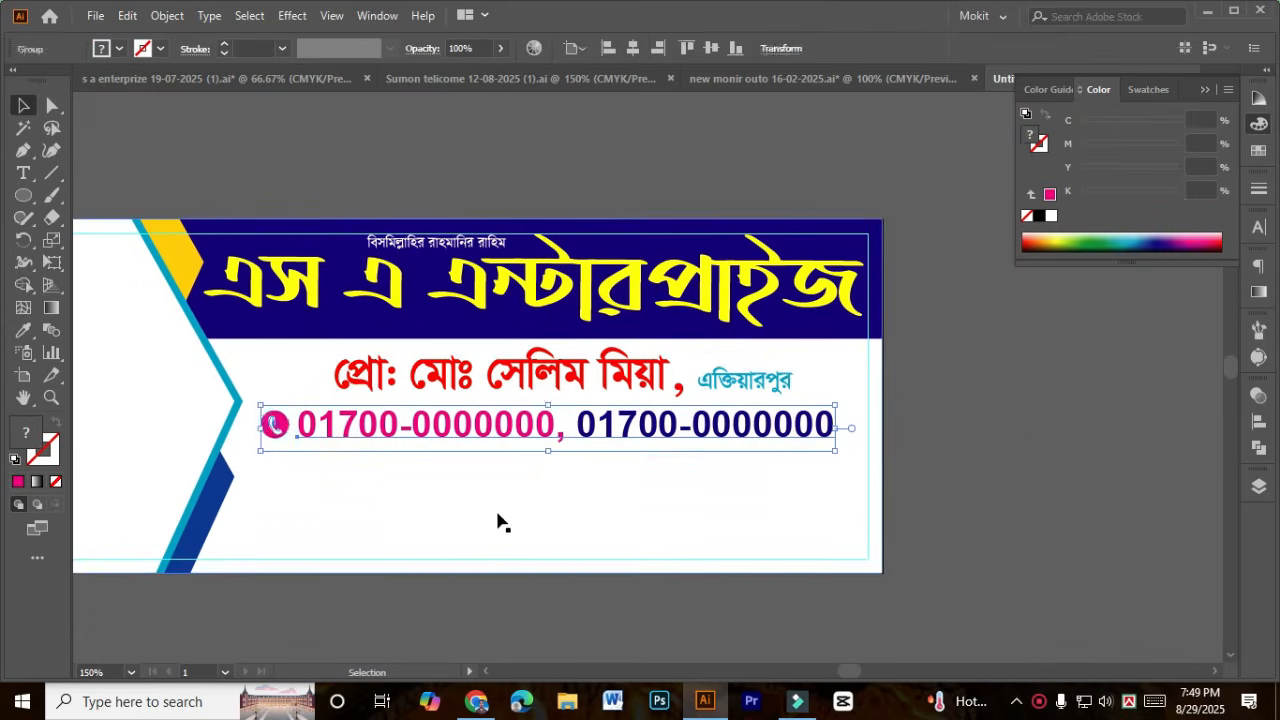
Step: Nudge the proprietor line and the grouped phone line slightly up towards the blue title band
left_click(575, 372)
left_click(586, 420)
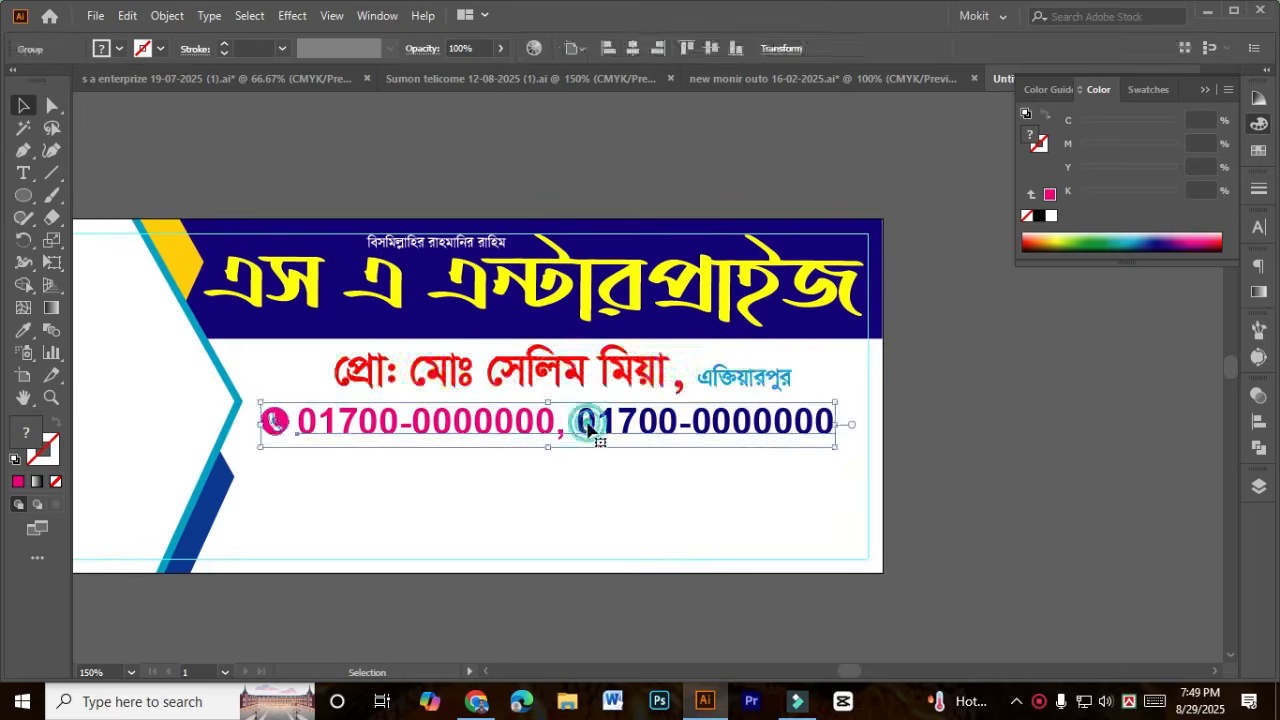
key("Up")
key("Up")
key("Up")
key("Up")
key("Up")
left_click(521, 700)
left_click(1165, 18)
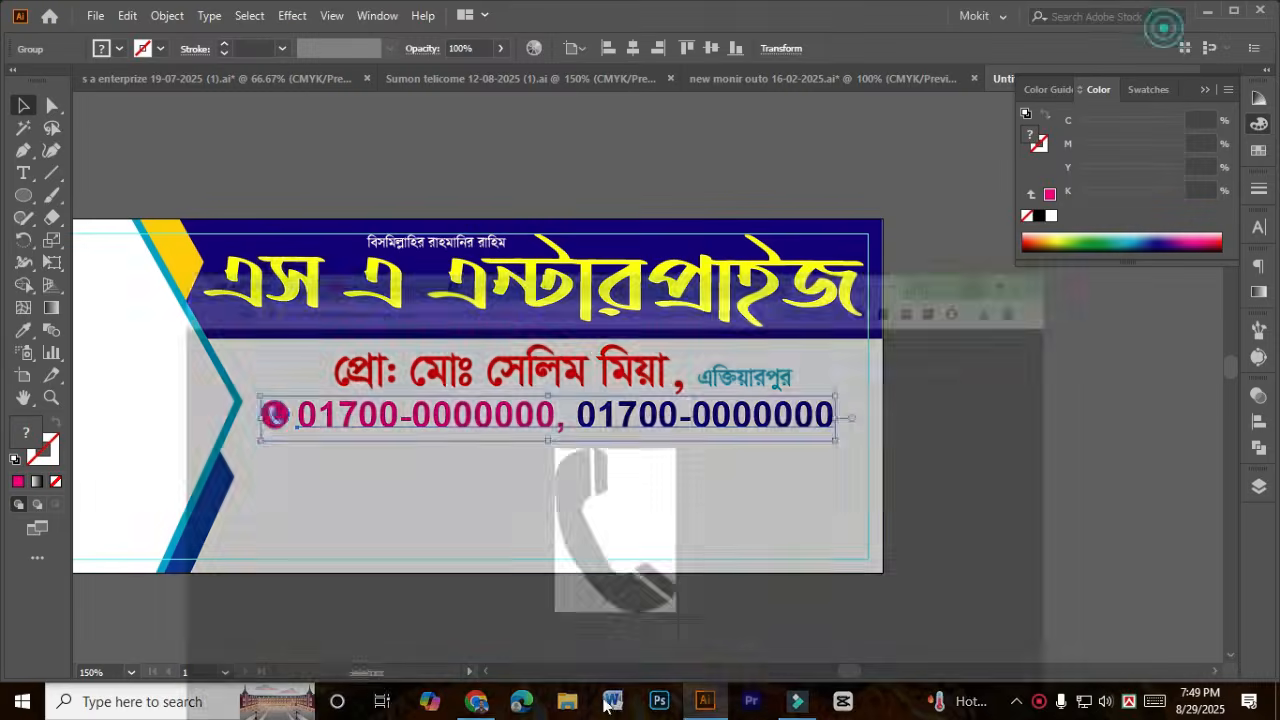
left_click_drag(523, 606, 585, 473)
left_click(566, 489)
left_click_drag(381, 503, 601, 578)
scroll(530, 562, "down", 1)
left_click_drag(383, 560, 826, 525)
left_click_drag(380, 540, 682, 585)
left_click_drag(552, 488, 866, 342)
key("ctrl+z")
left_click(537, 377)
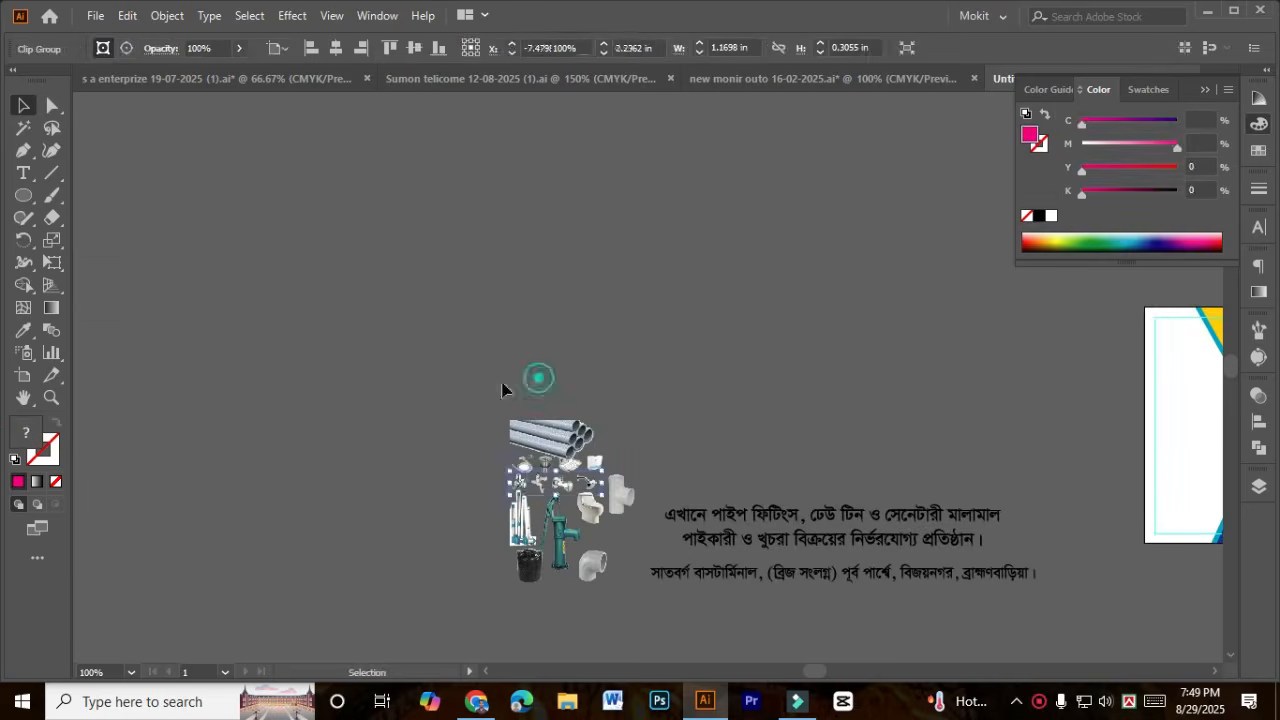
Step: Move all the product images together up beside the signboard's left edge and bring them to the front
left_click_drag(460, 362, 620, 600)
left_click_drag(546, 448, 736, 266)
left_click_drag(717, 276, 397, 279)
key("ctrl+shift+]")
scroll(611, 272, "up", 1)
left_click(423, 491)
Step: Switch to Chrome, search Google Images for সেনেটারী মালামাল and look through the pictures for suitable sanitary products
left_click(475, 701)
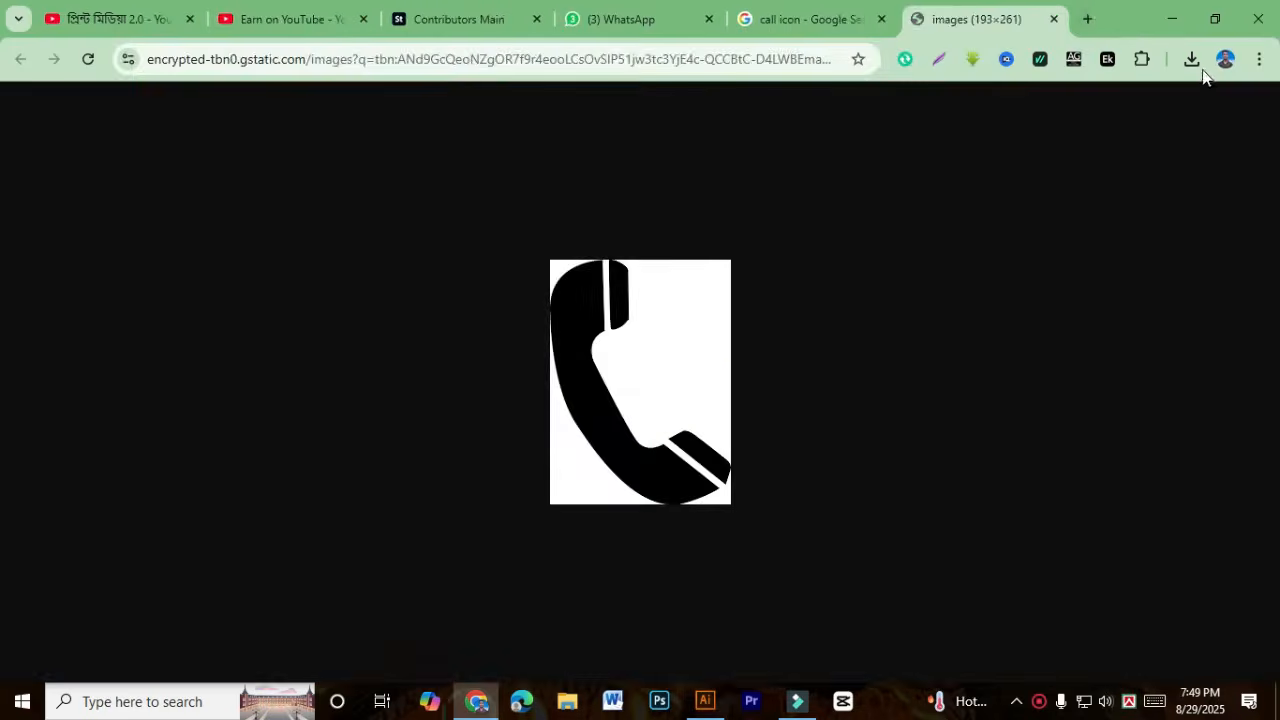
left_click(1088, 19)
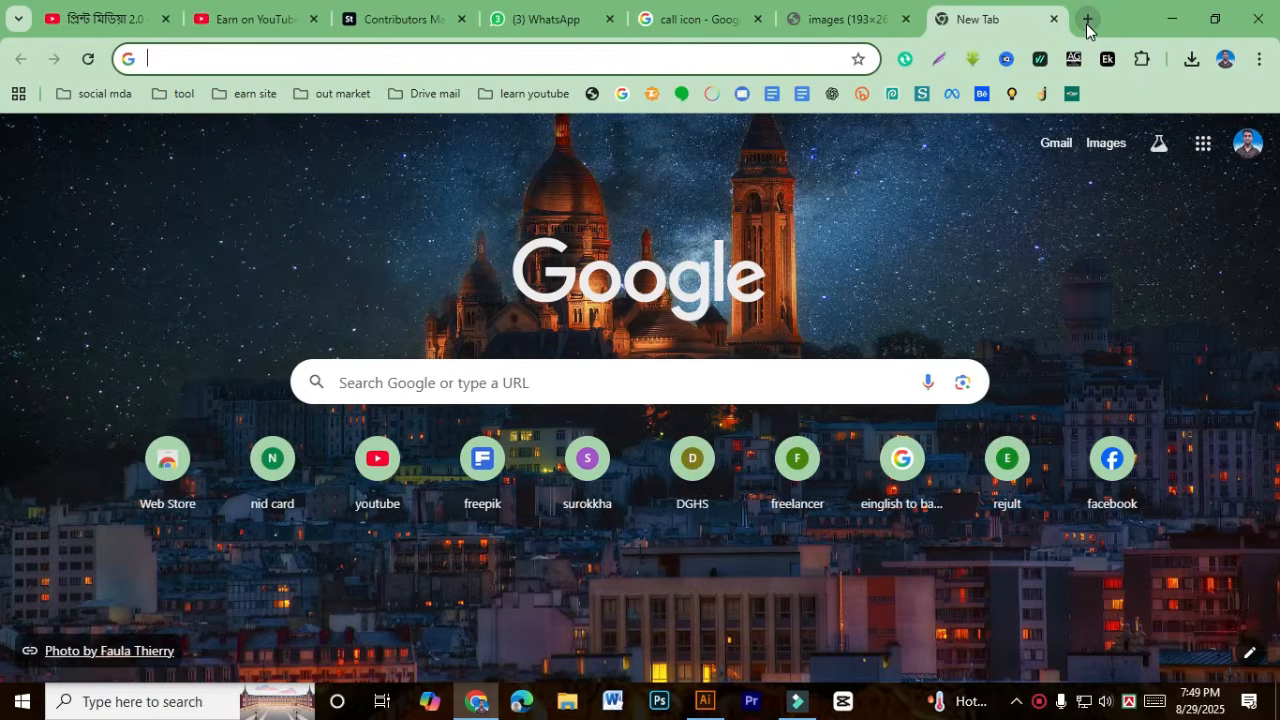
type("সেনে")
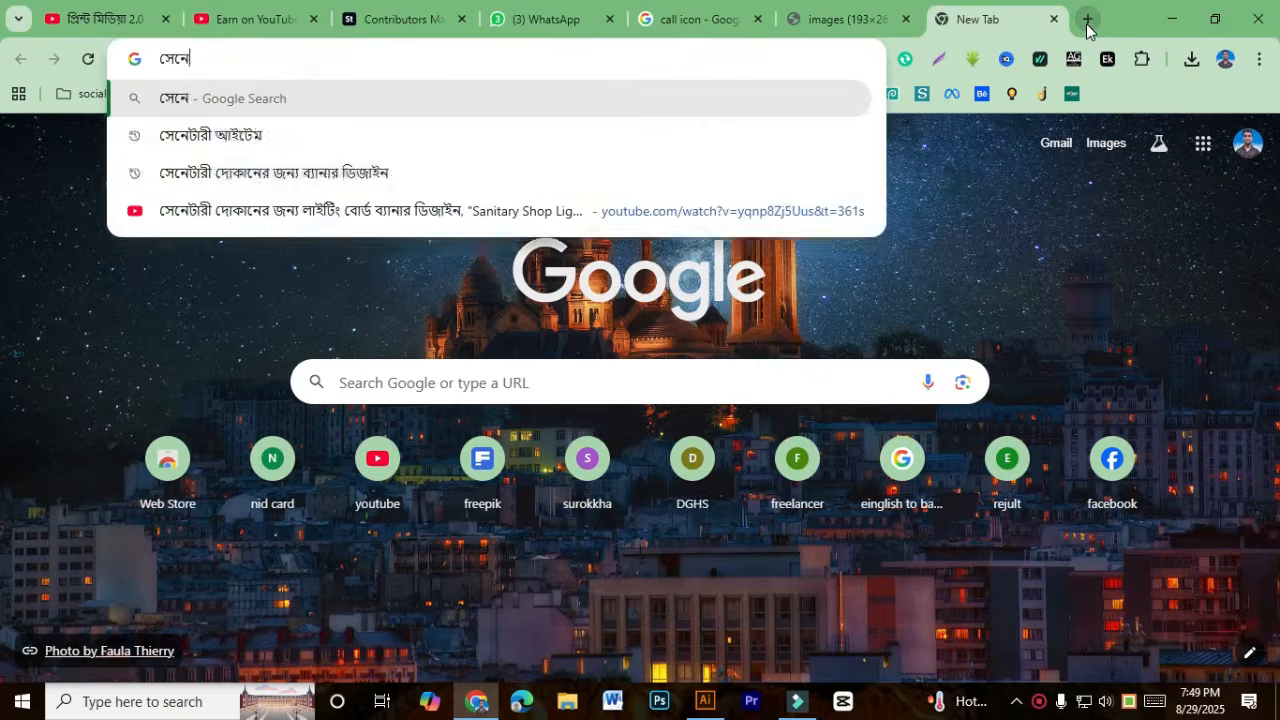
type("টারী মালামালং")
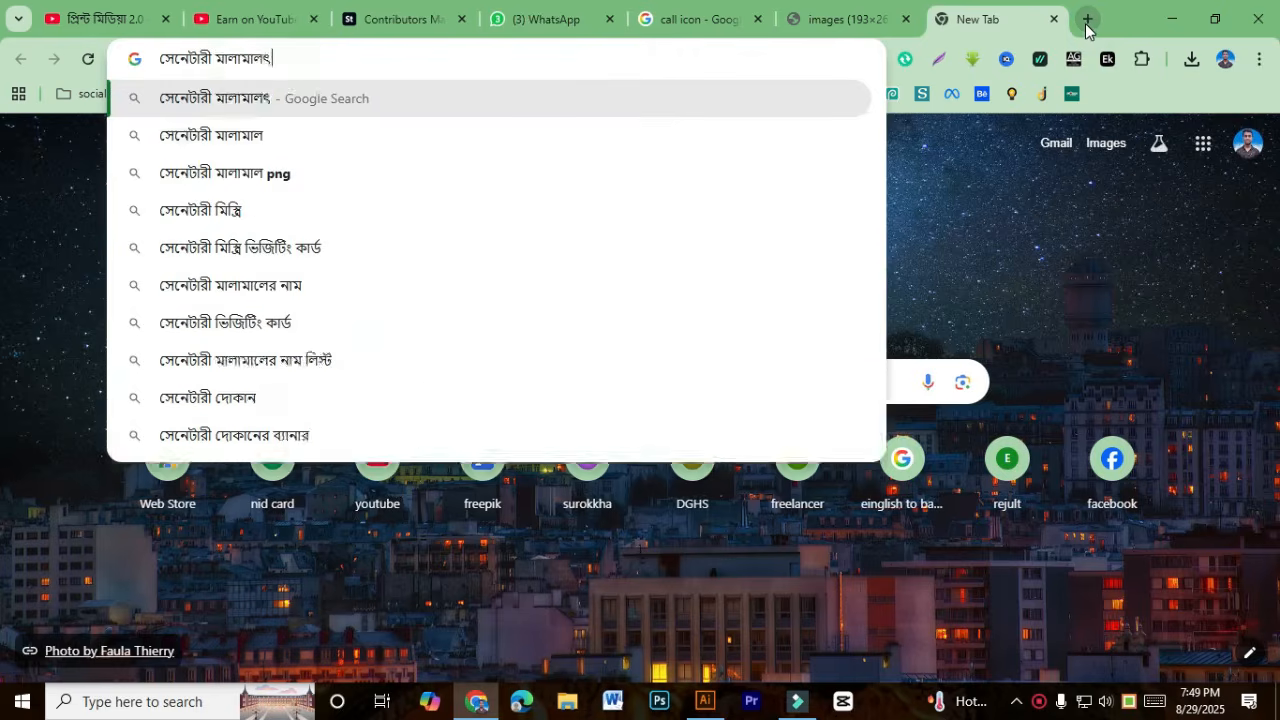
key("Return")
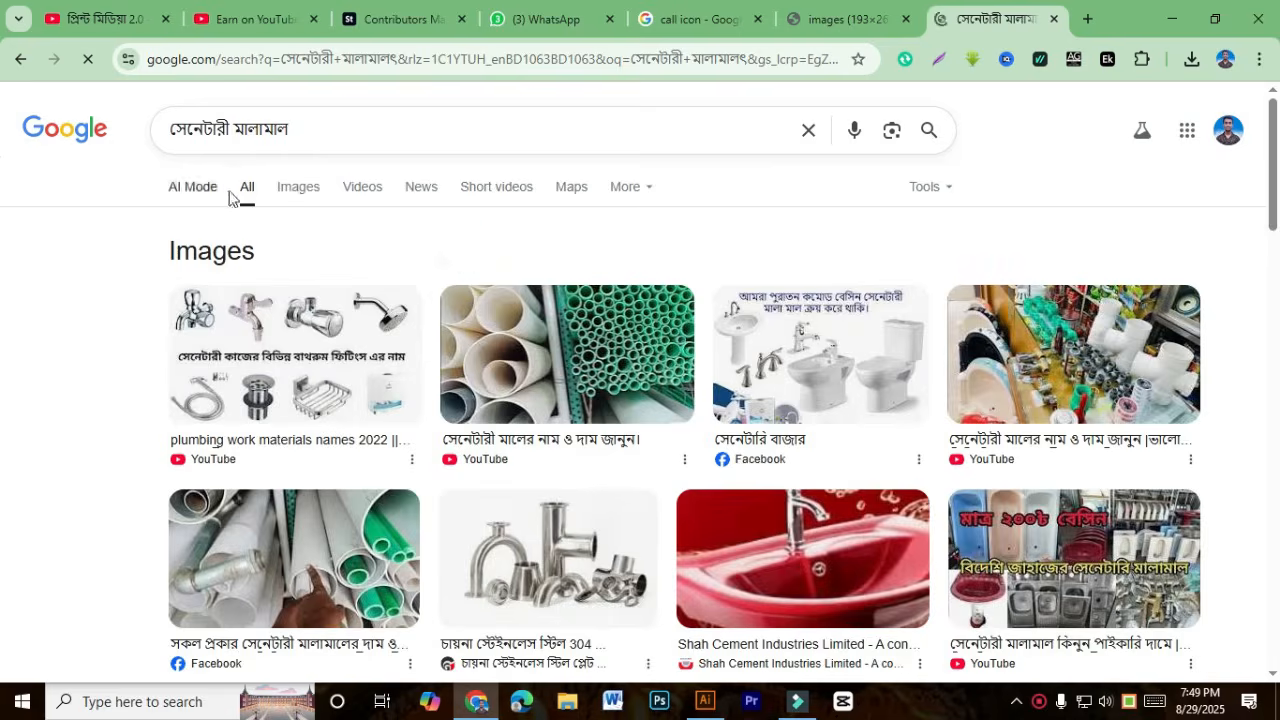
left_click(298, 186)
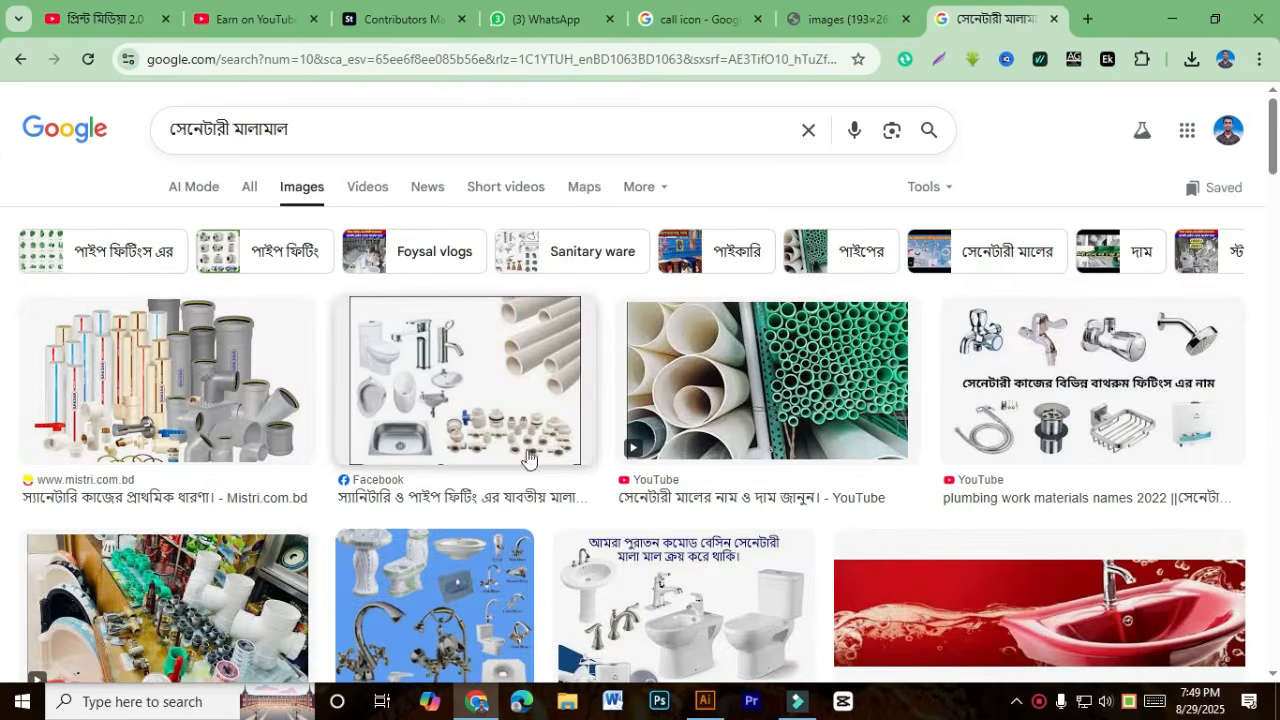
scroll(494, 375, "down", 5)
scroll(427, 465, "down", 3)
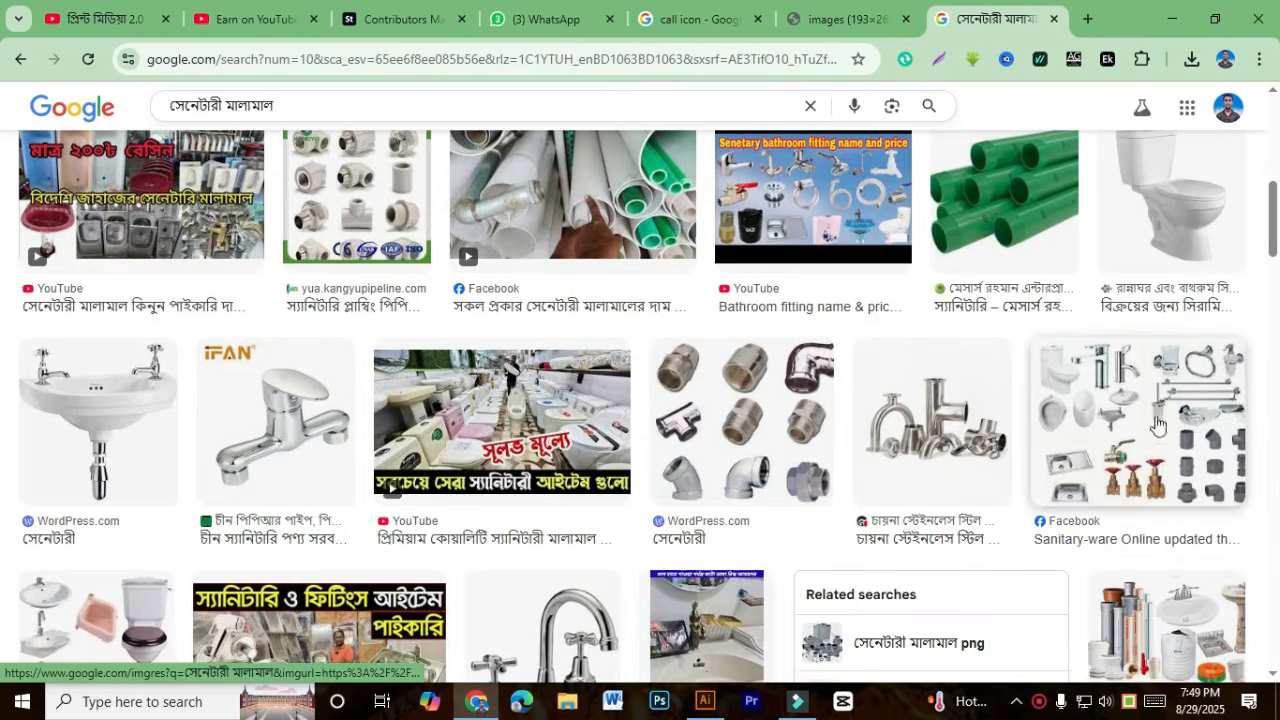
scroll(1008, 515, "down", 9)
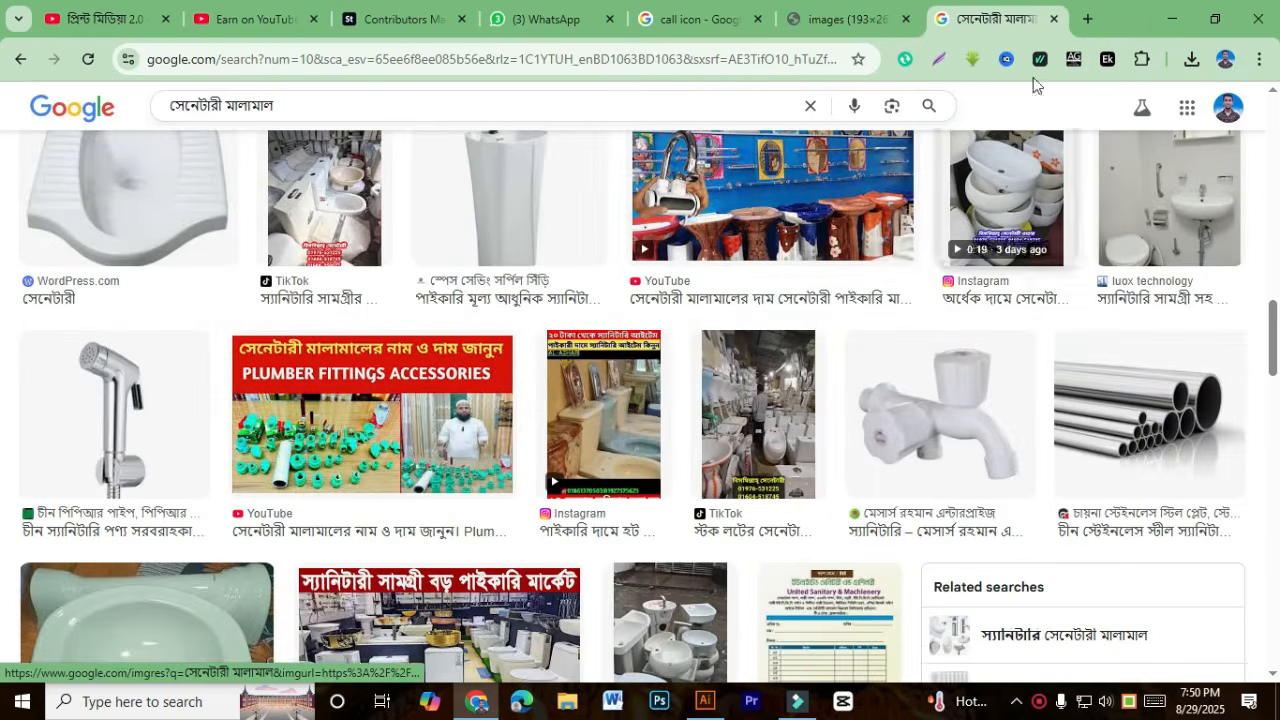
left_click(1172, 18)
Step: Apply a linear white-to-black gradient fill to the signboard's left pointed panel
scroll(353, 482, "up", 2)
left_click_drag(491, 309, 283, 443)
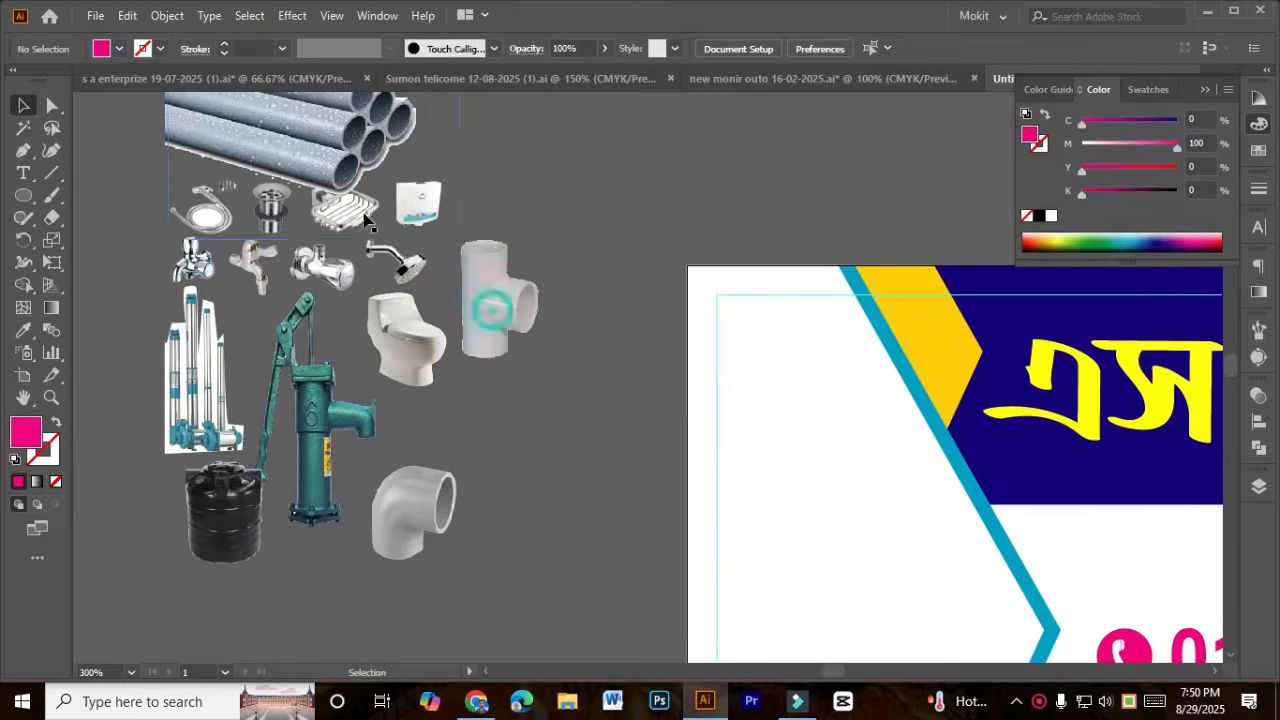
scroll(509, 346, "down", 2)
left_click_drag(537, 436, 258, 371)
left_click(430, 422)
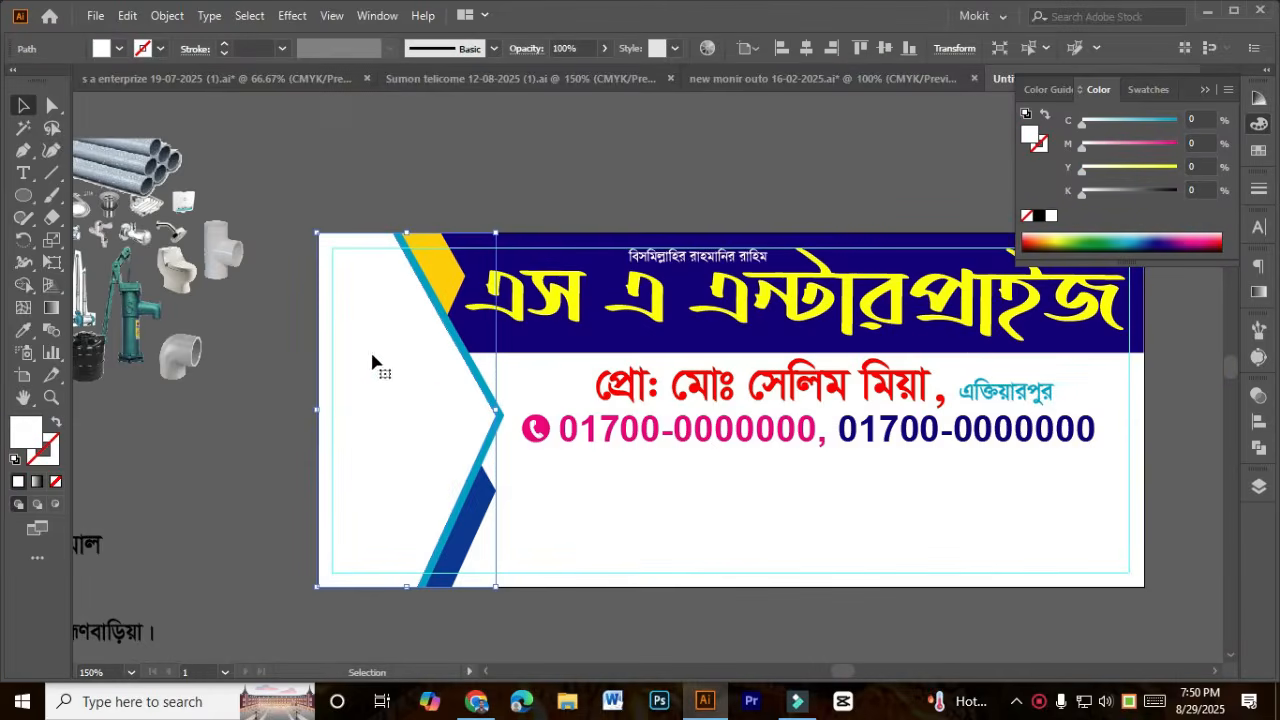
left_click(37, 481)
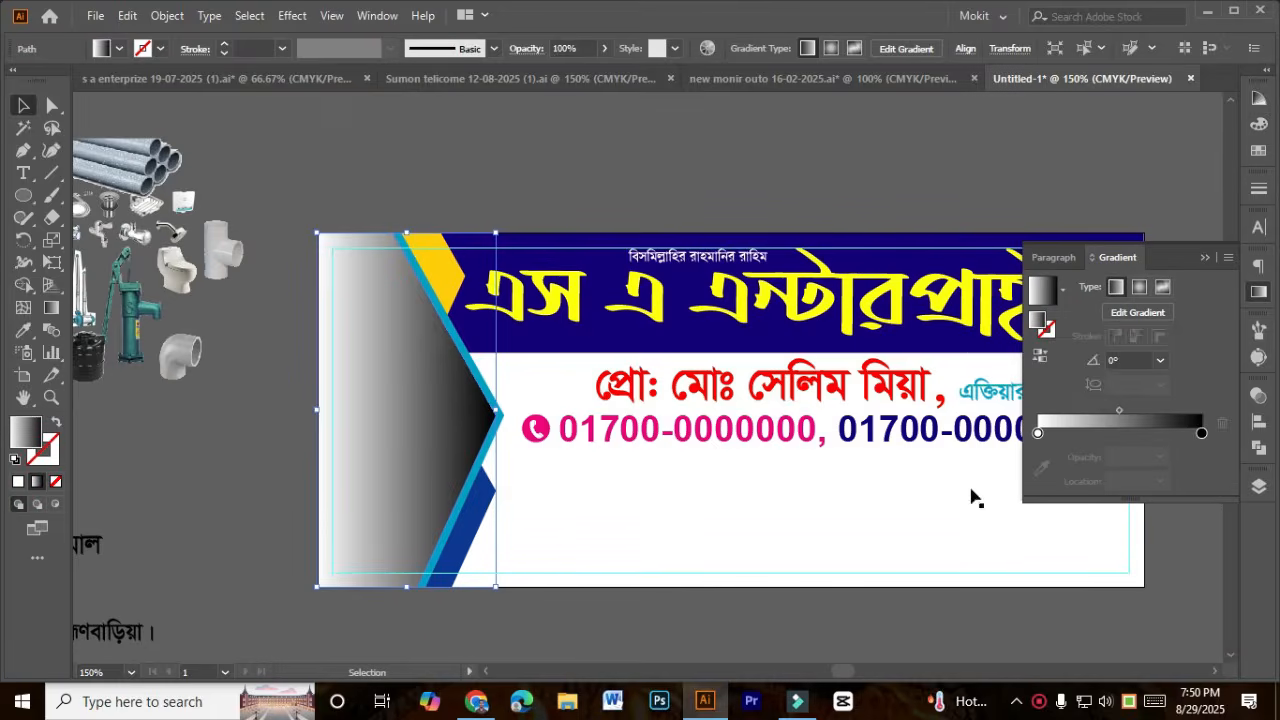
Step: Switch the gradient's black end stop to CMYK and make it pale yellow-green, with cyan at 17% and black at 0%
left_click(1203, 435)
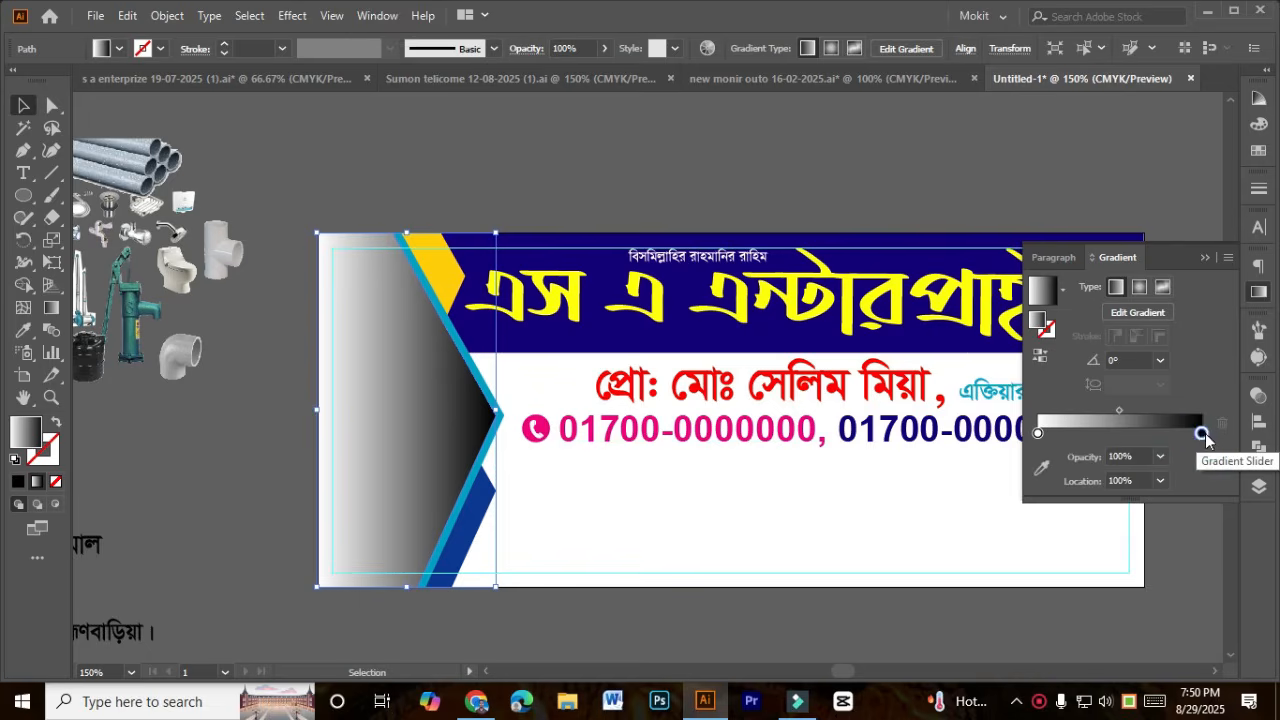
double_click(1203, 435)
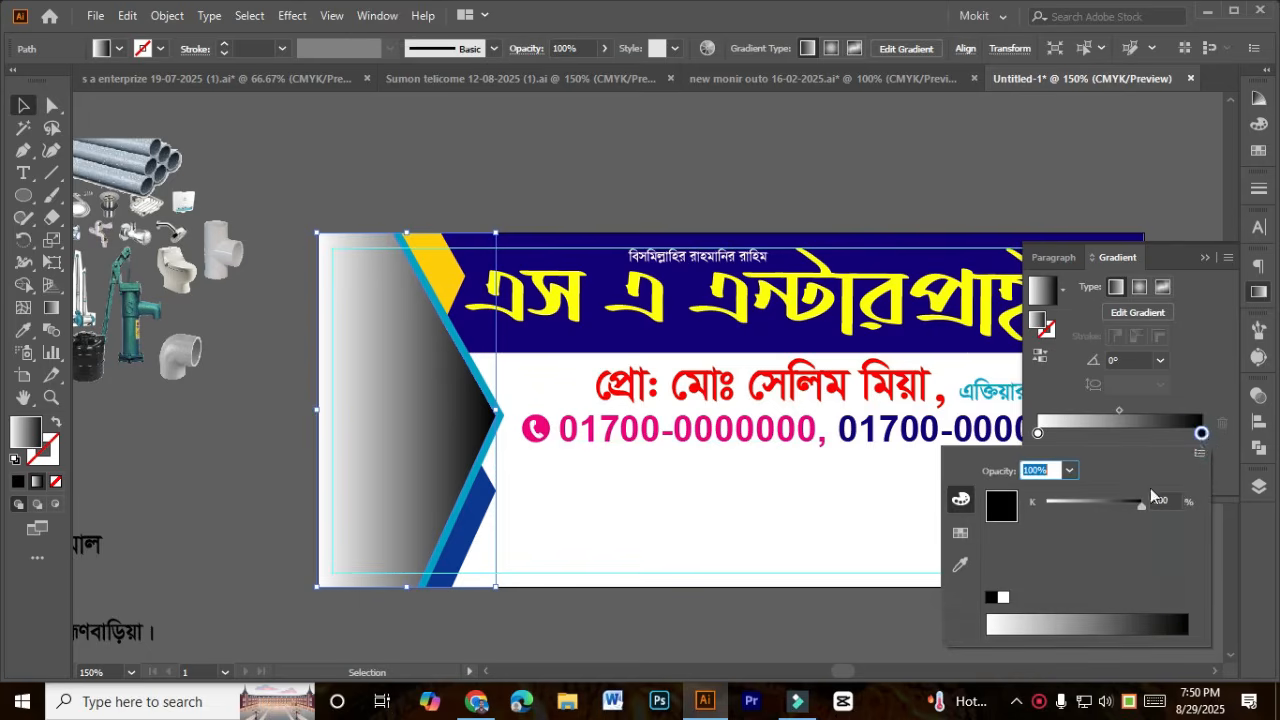
left_click(1200, 452)
left_click(1123, 512)
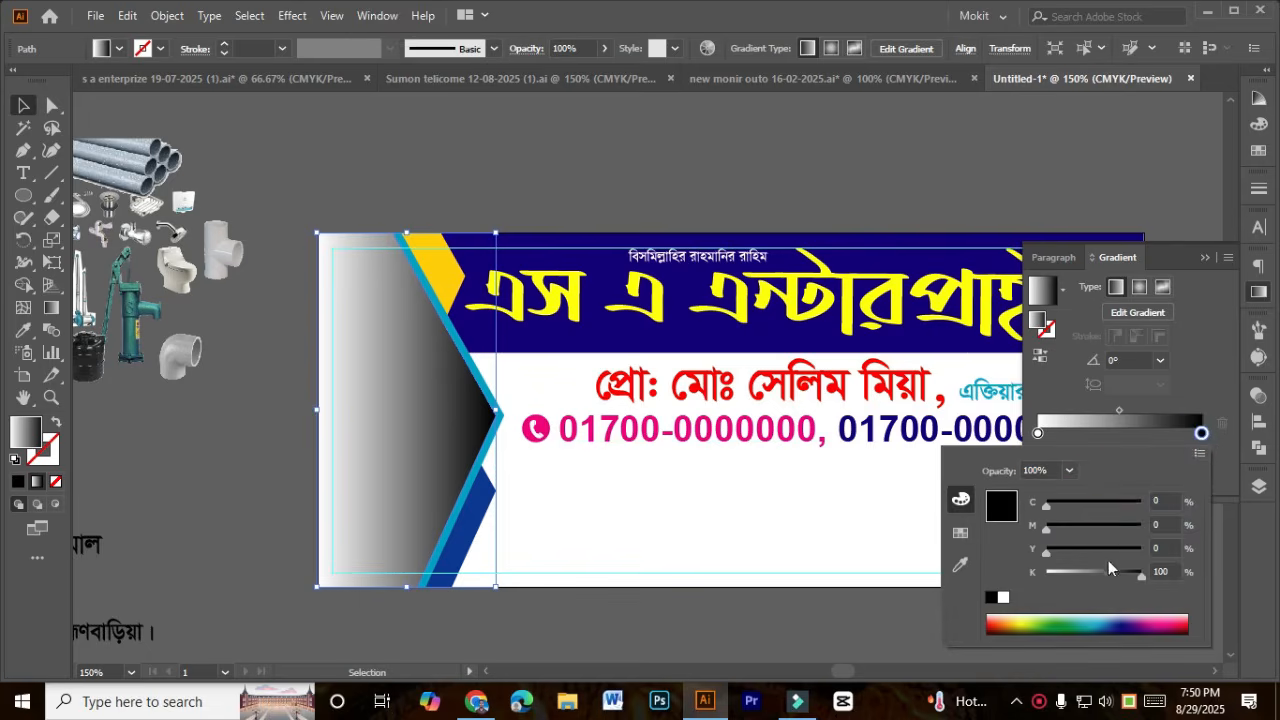
left_click_drag(1100, 571, 1015, 562)
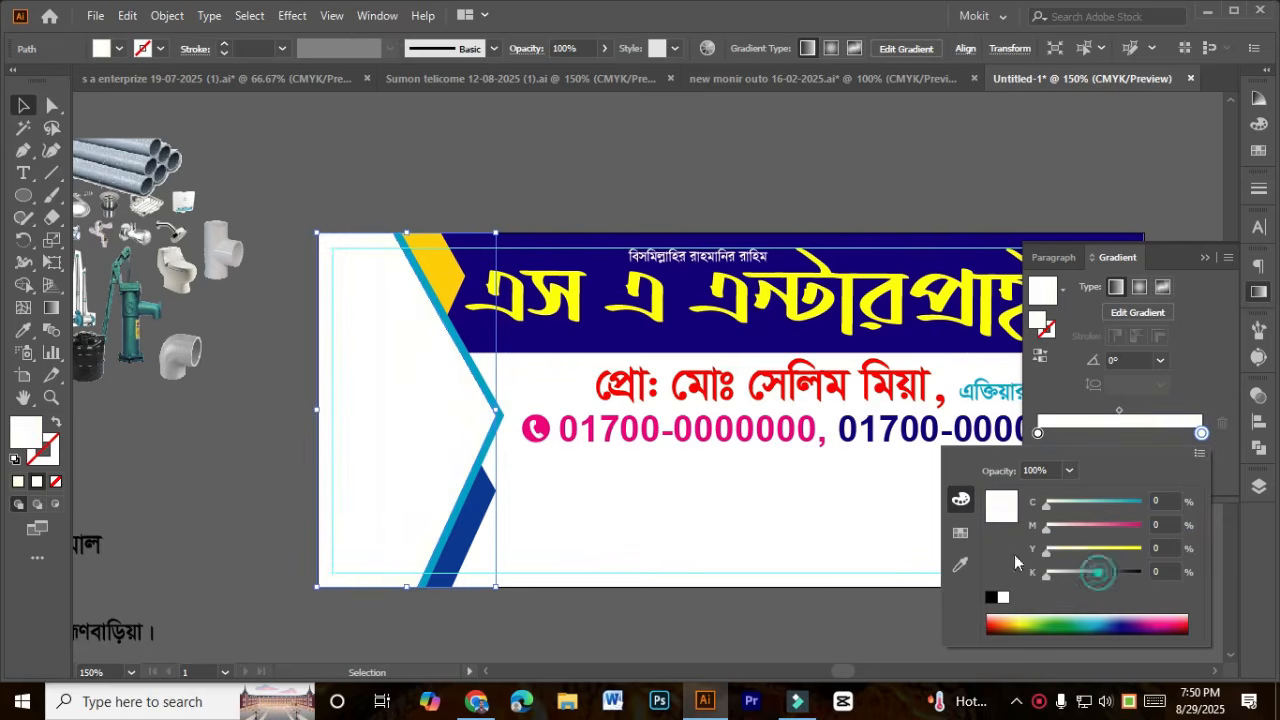
left_click(1062, 512)
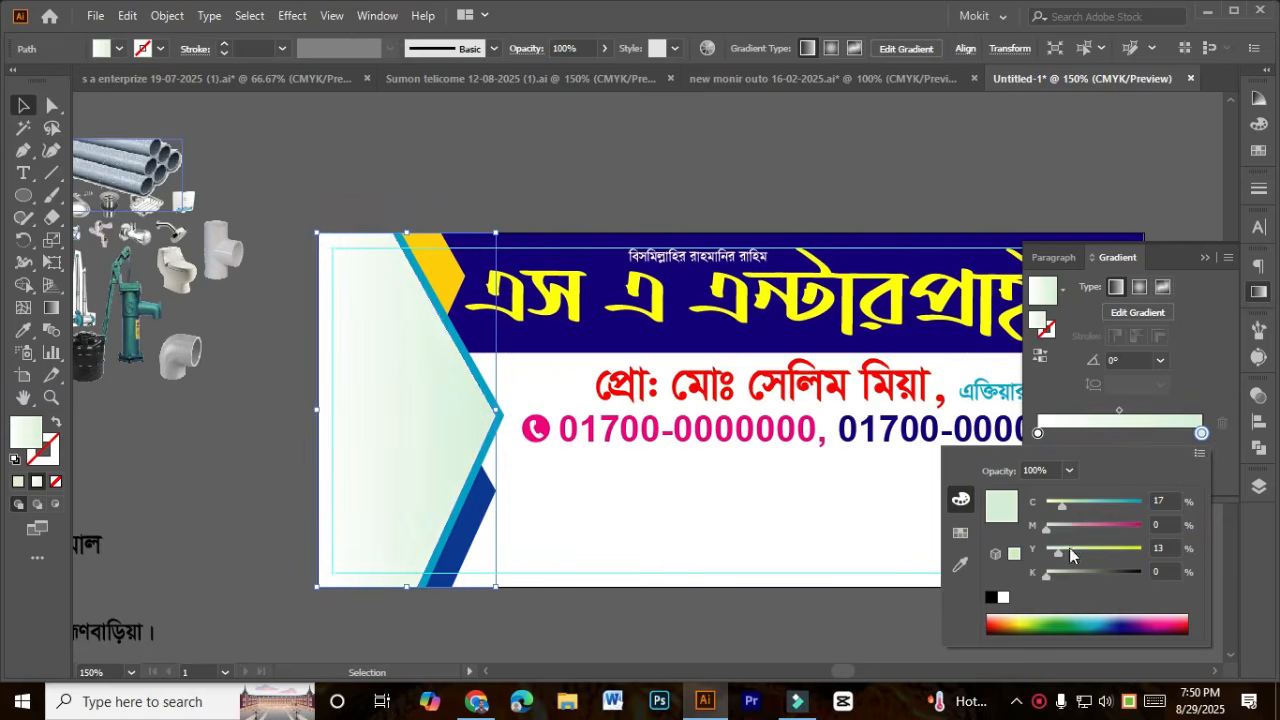
left_click(725, 628)
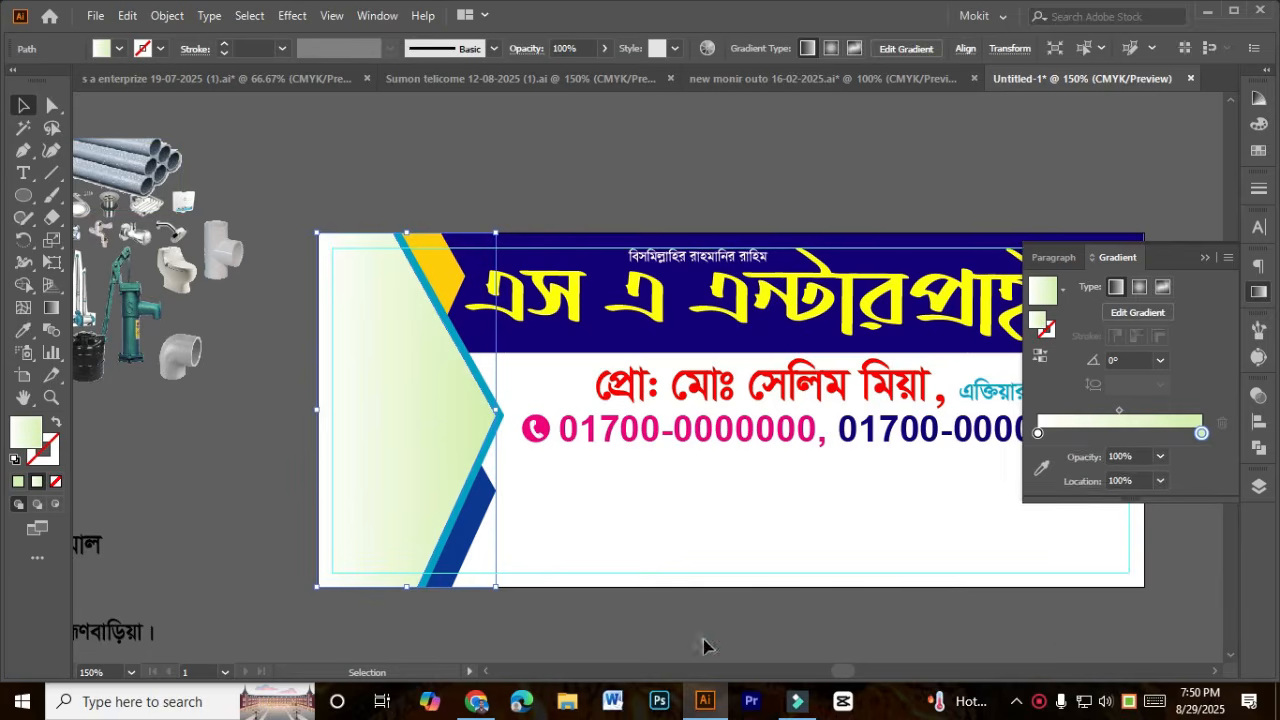
Step: Move all the product images onto the pale green panel and scale them down to about 1.37 × 1.73 in
left_click(487, 640)
scroll(582, 614, "down", 1)
left_click_drag(349, 526, 391, 560)
left_click(301, 358)
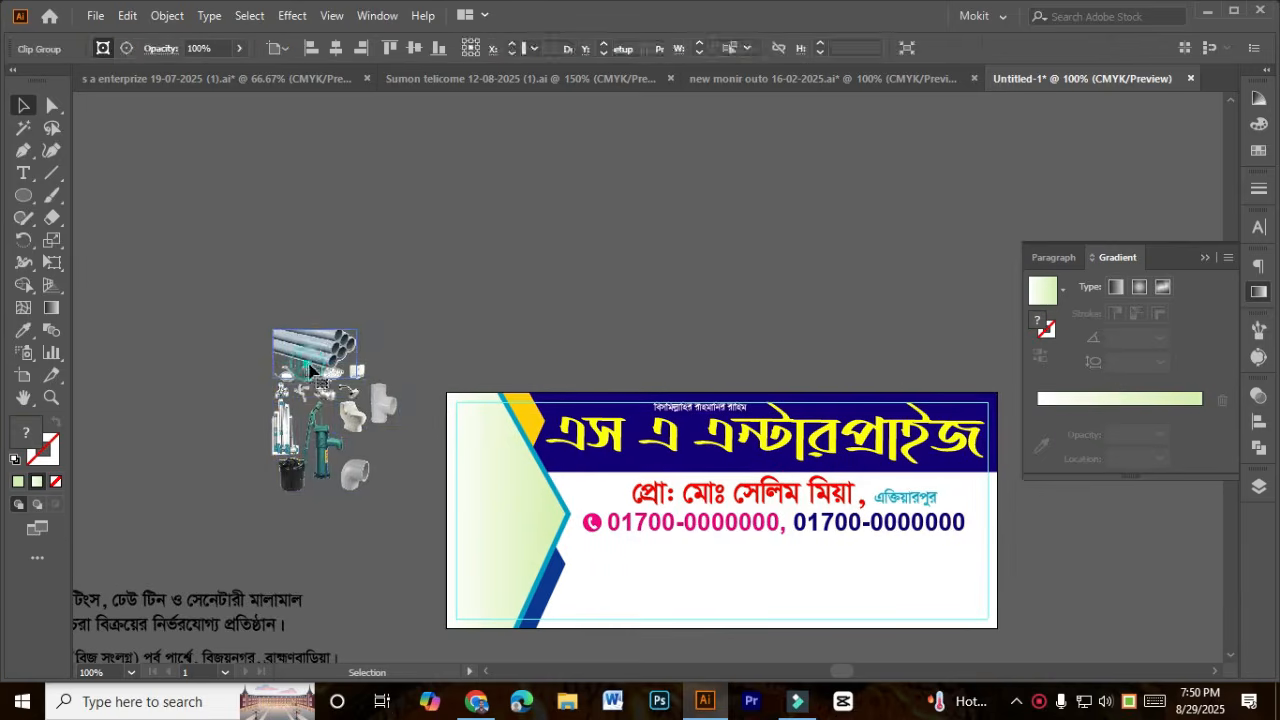
left_click_drag(237, 297, 385, 475)
left_click_drag(350, 403, 525, 517)
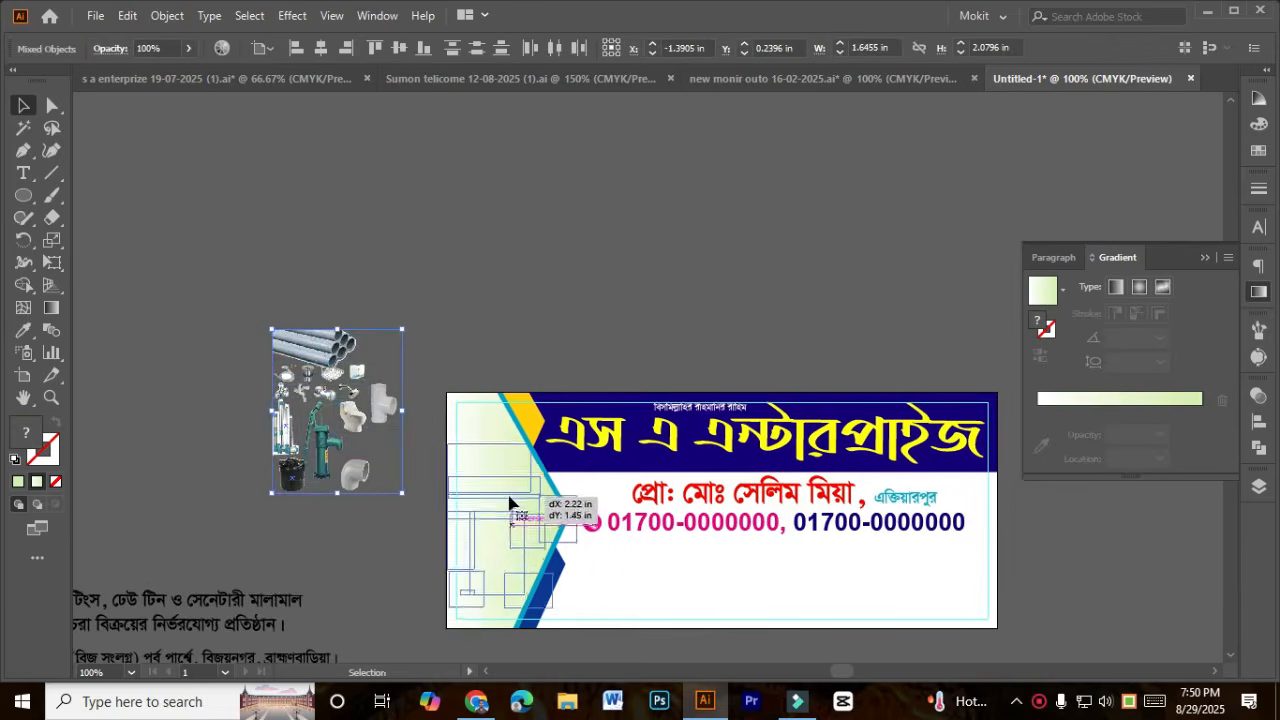
scroll(546, 530, "up", 2)
left_click_drag(608, 527, 568, 522)
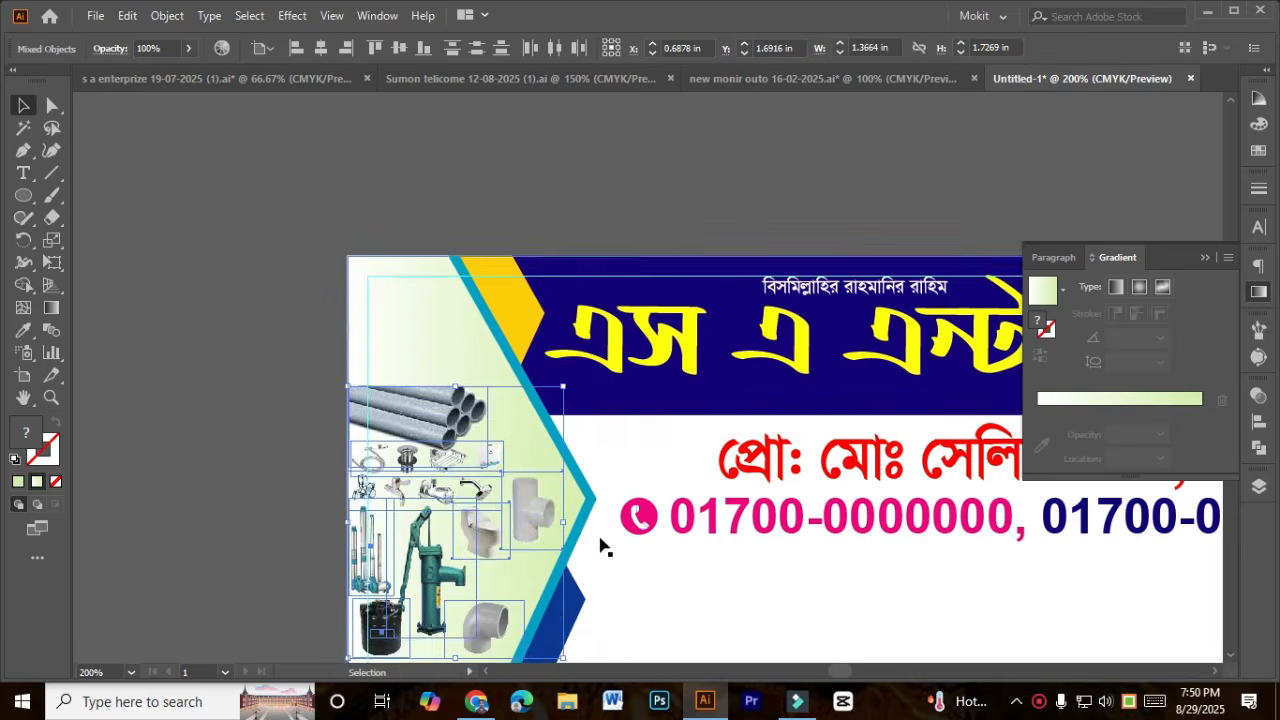
Step: Try to align the product images by their left edges
scroll(600, 543, "down", 2)
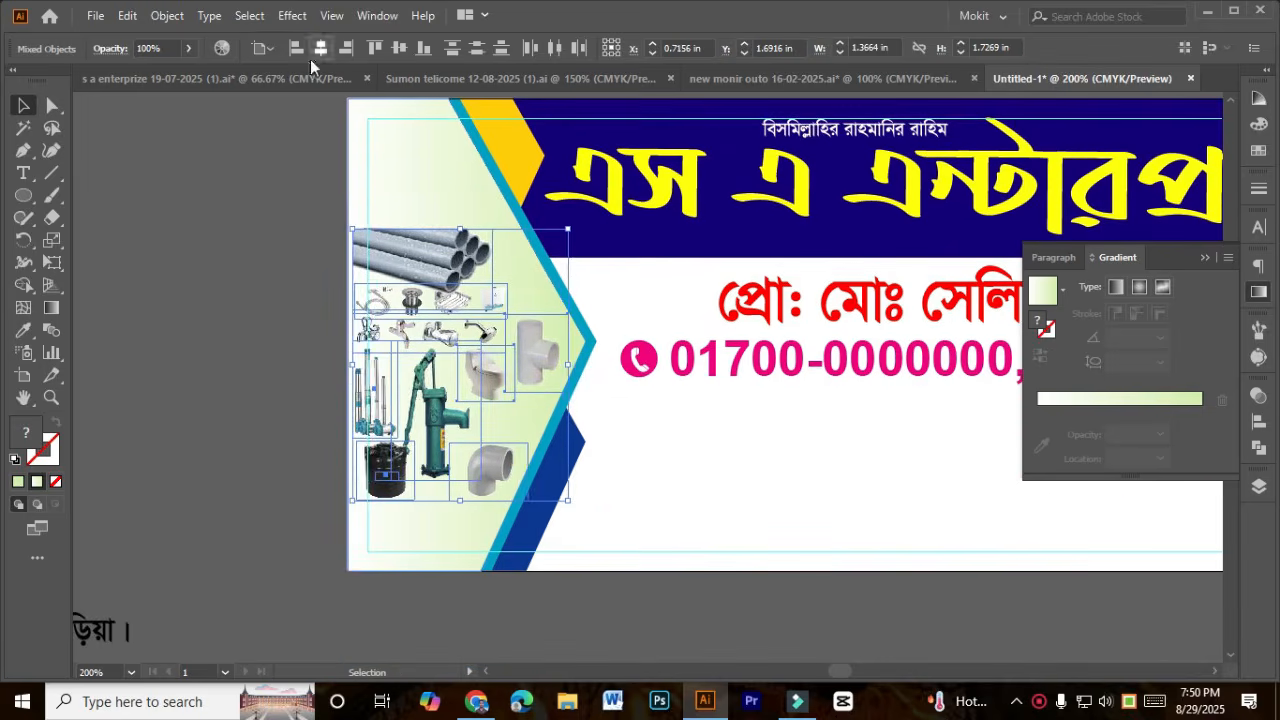
left_click(296, 50)
key("ctrl+z")
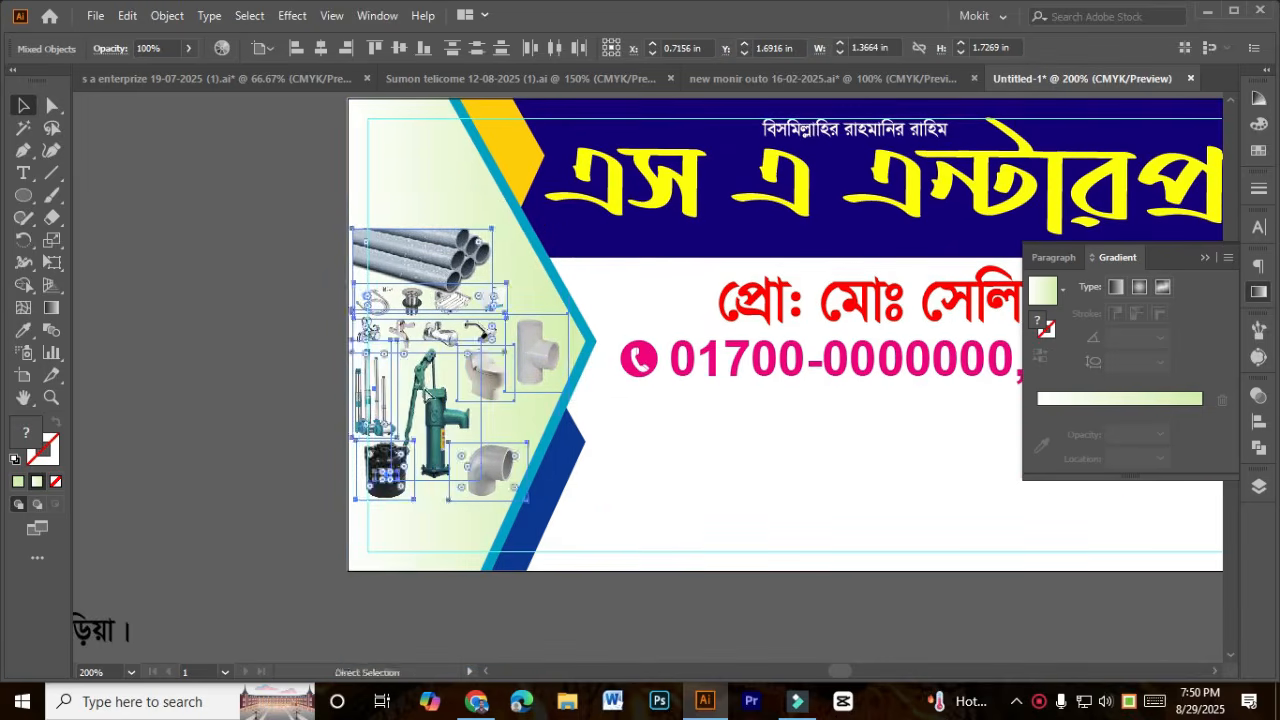
Step: Undo the last alignment, align the product image group with the artboard's left edge, and ungroup it
key("ctrl+z")
left_click(259, 48)
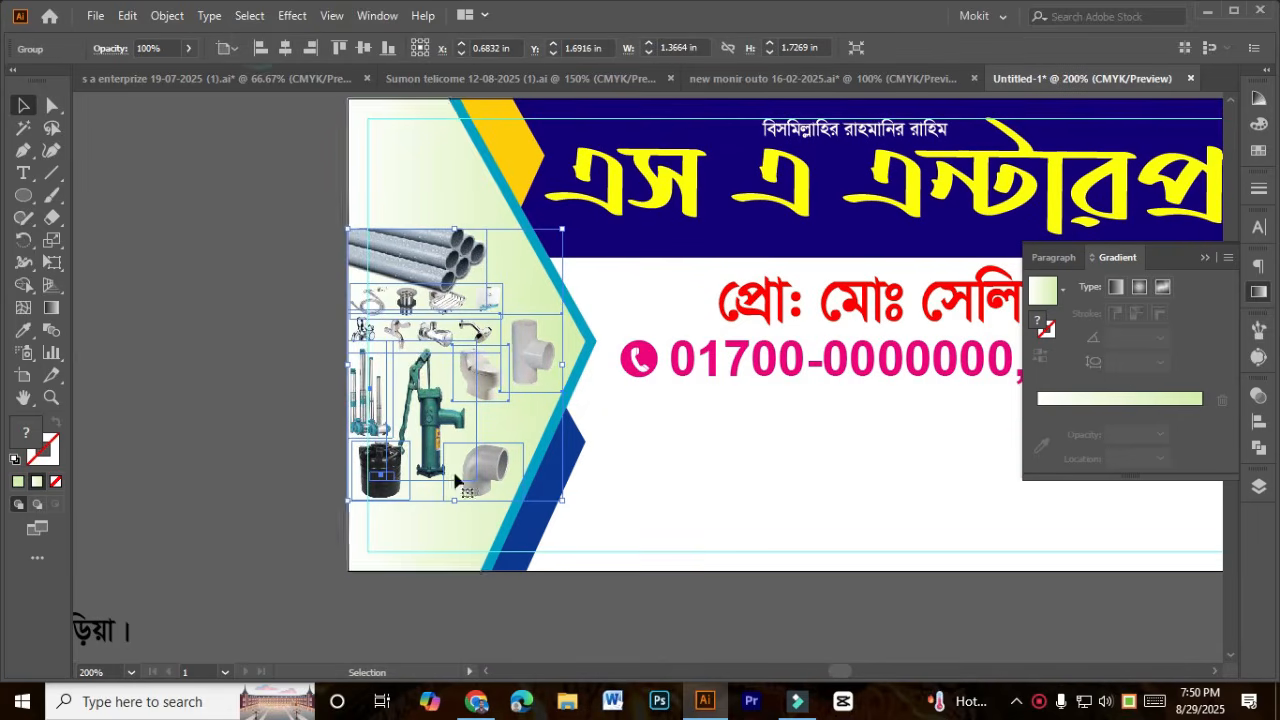
left_click(508, 607)
right_click(516, 360)
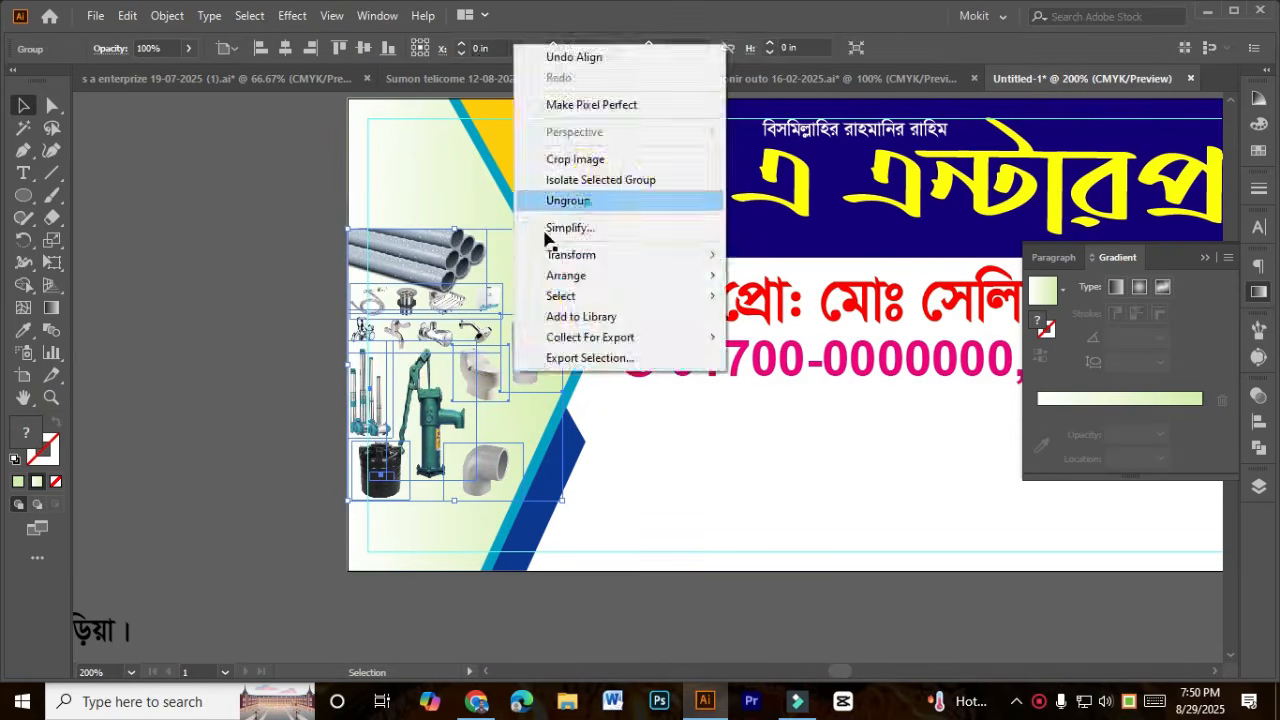
left_click(548, 198)
left_click(217, 366)
Step: Move the grey pipe bundle to the signboard's upper-left corner and enlarge it
left_click_drag(290, 308, 306, 406)
left_click(412, 359)
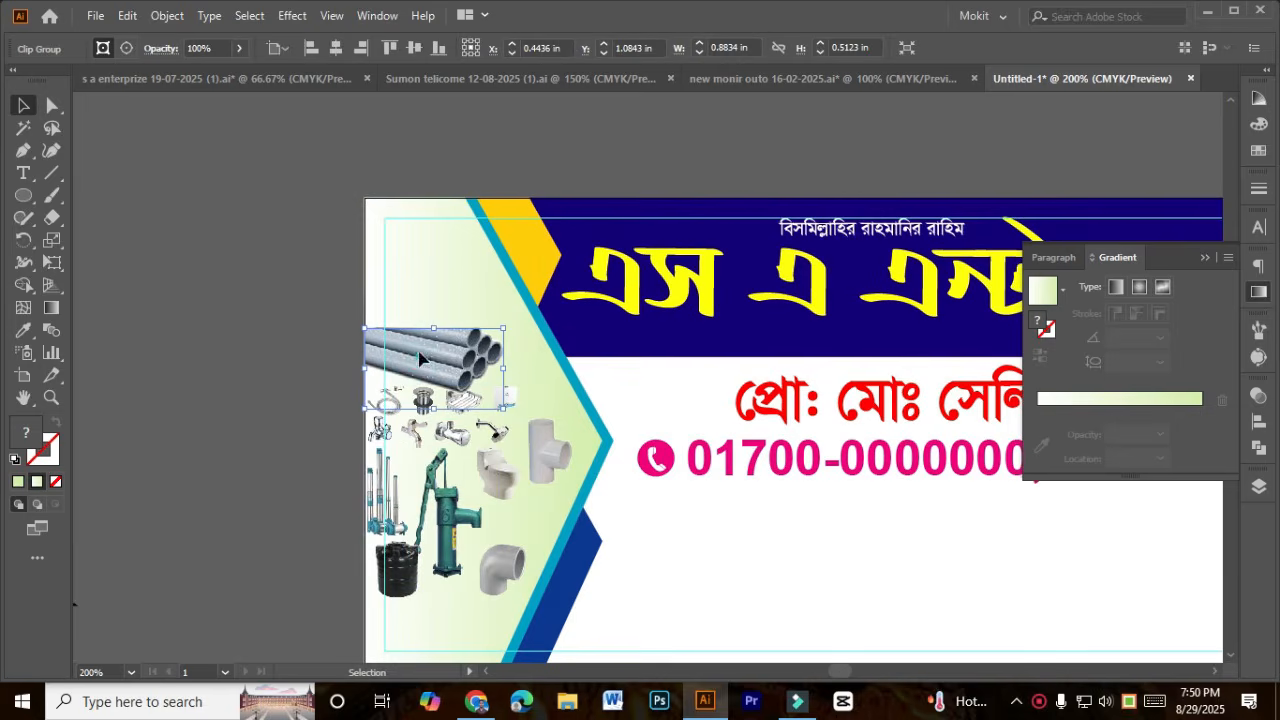
left_click_drag(420, 358, 421, 236)
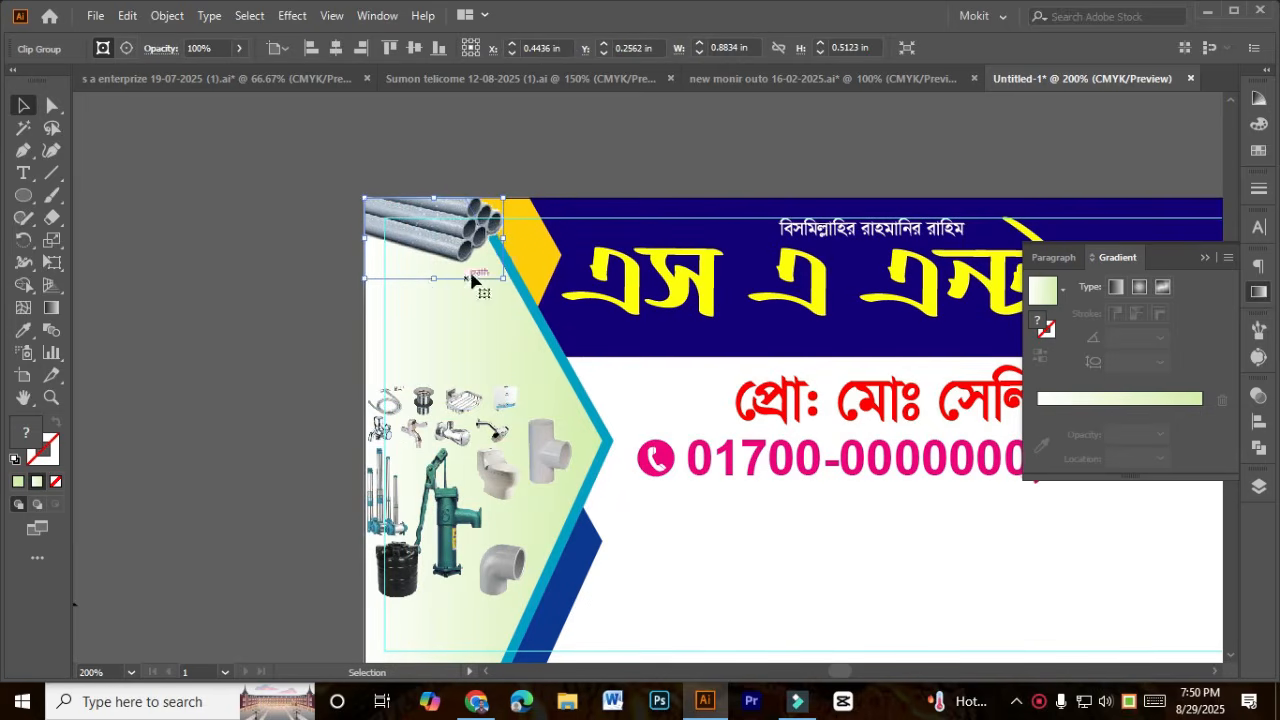
left_click(298, 237)
left_click_drag(571, 207, 414, 230)
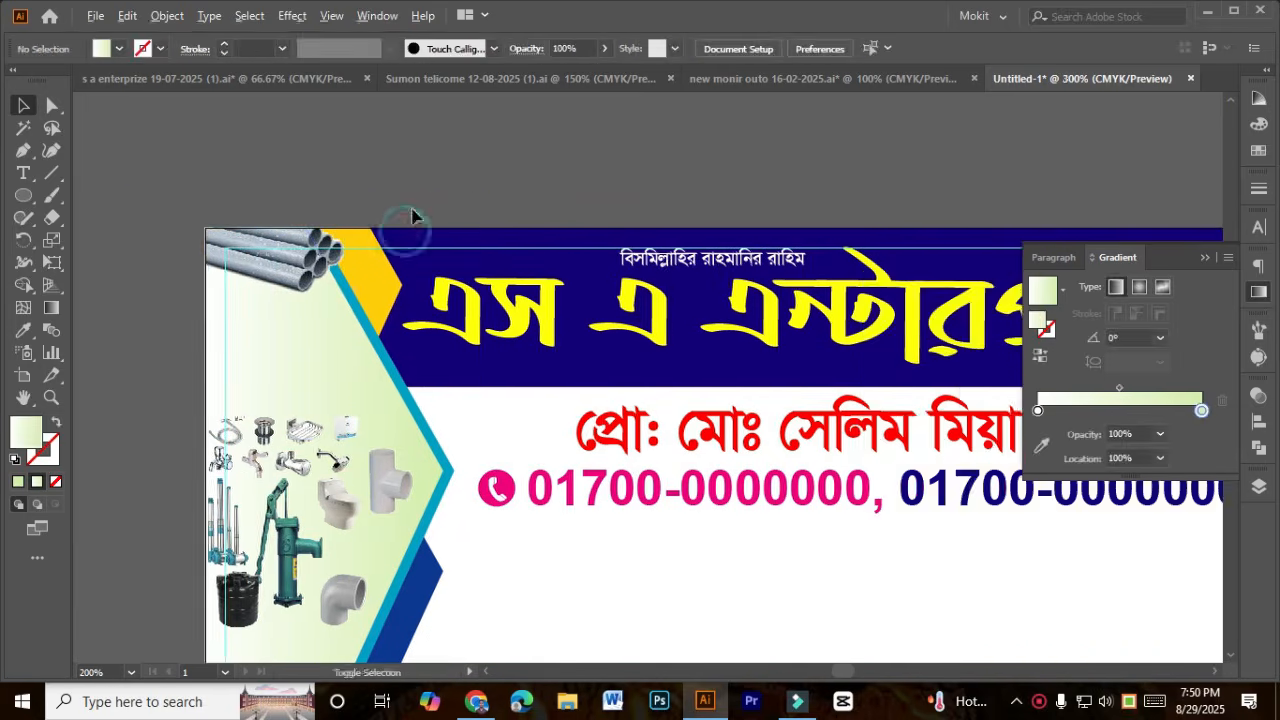
scroll(412, 208, "up", 2)
left_click(186, 345)
left_click_drag(240, 352, 410, 249)
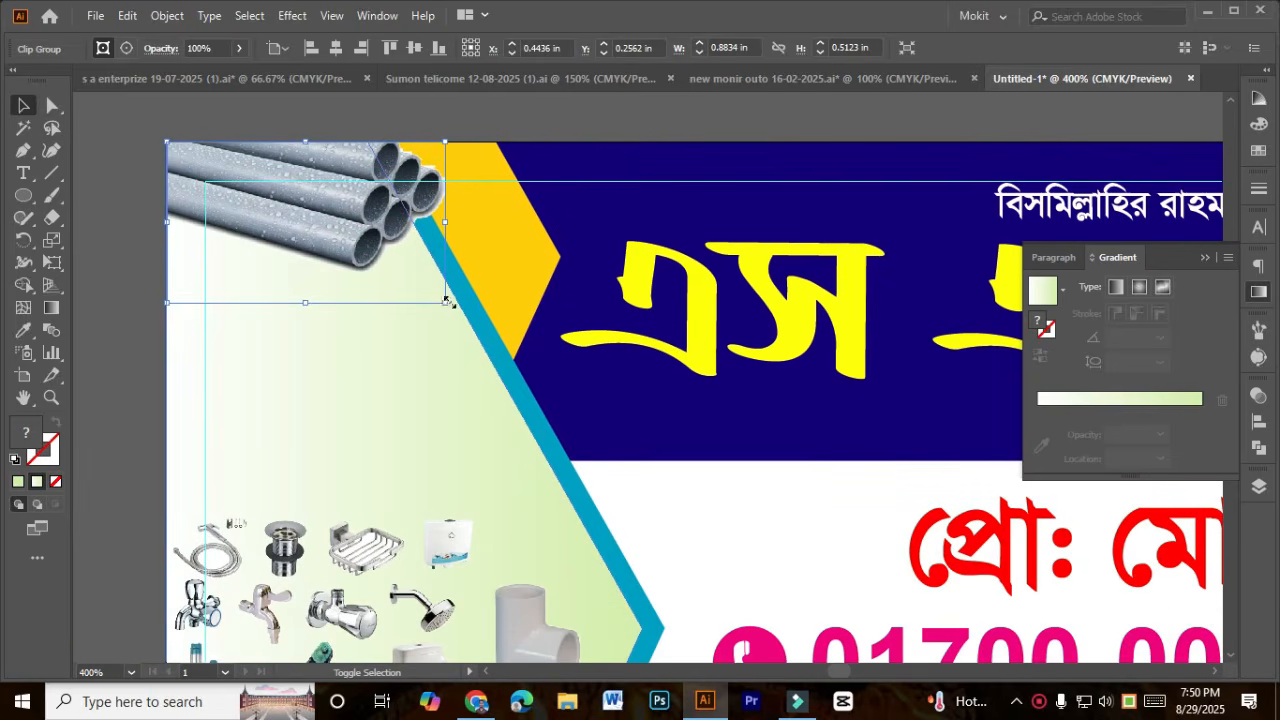
left_click_drag(447, 300, 486, 326)
left_click_drag(357, 303, 509, 311)
left_click(254, 320)
Step: Move the grey pipe tee fitting just below the pipe bundle and enlarge it
scroll(249, 327, "down", 2)
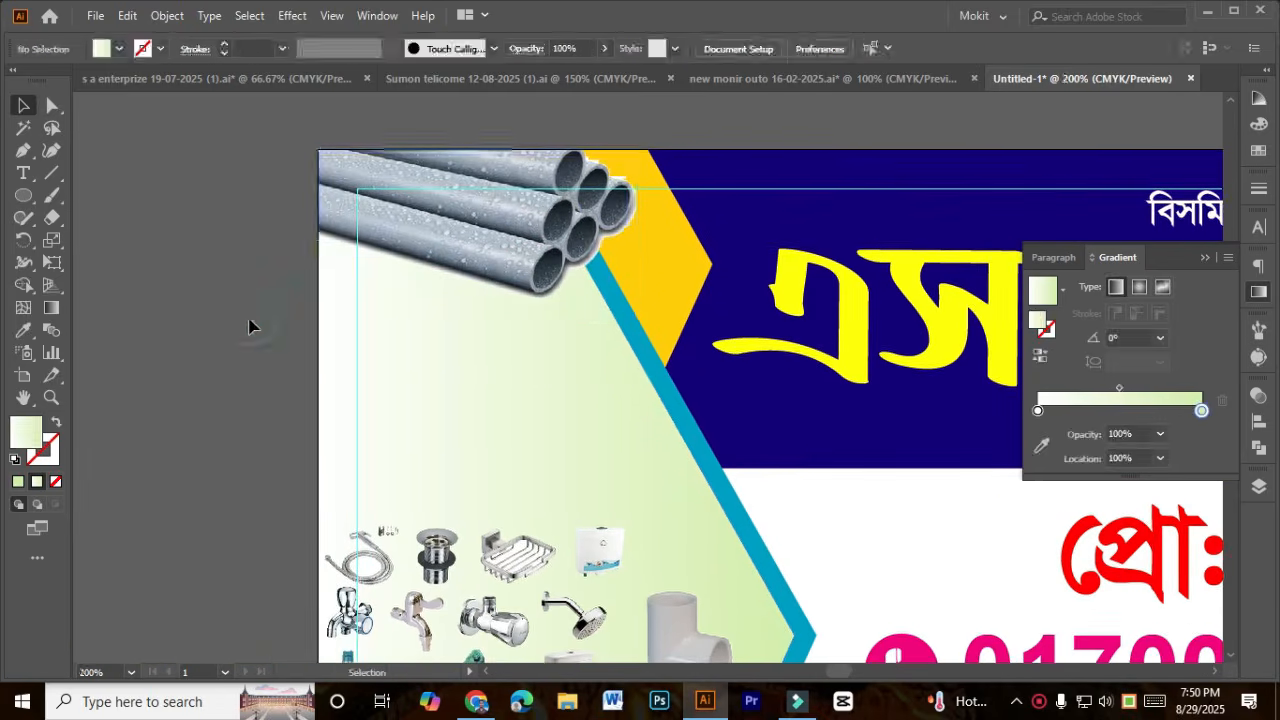
left_click_drag(226, 326, 226, 305)
left_click(473, 470)
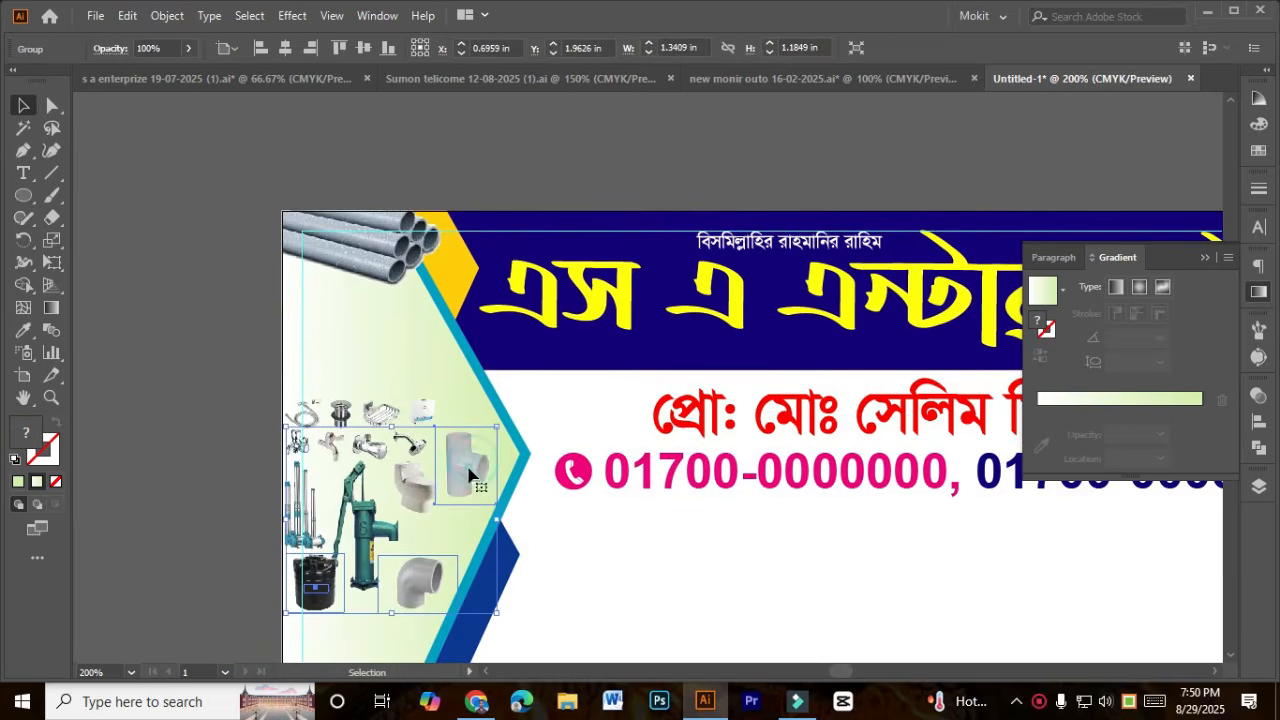
double_click(470, 474)
left_click_drag(455, 445, 315, 308)
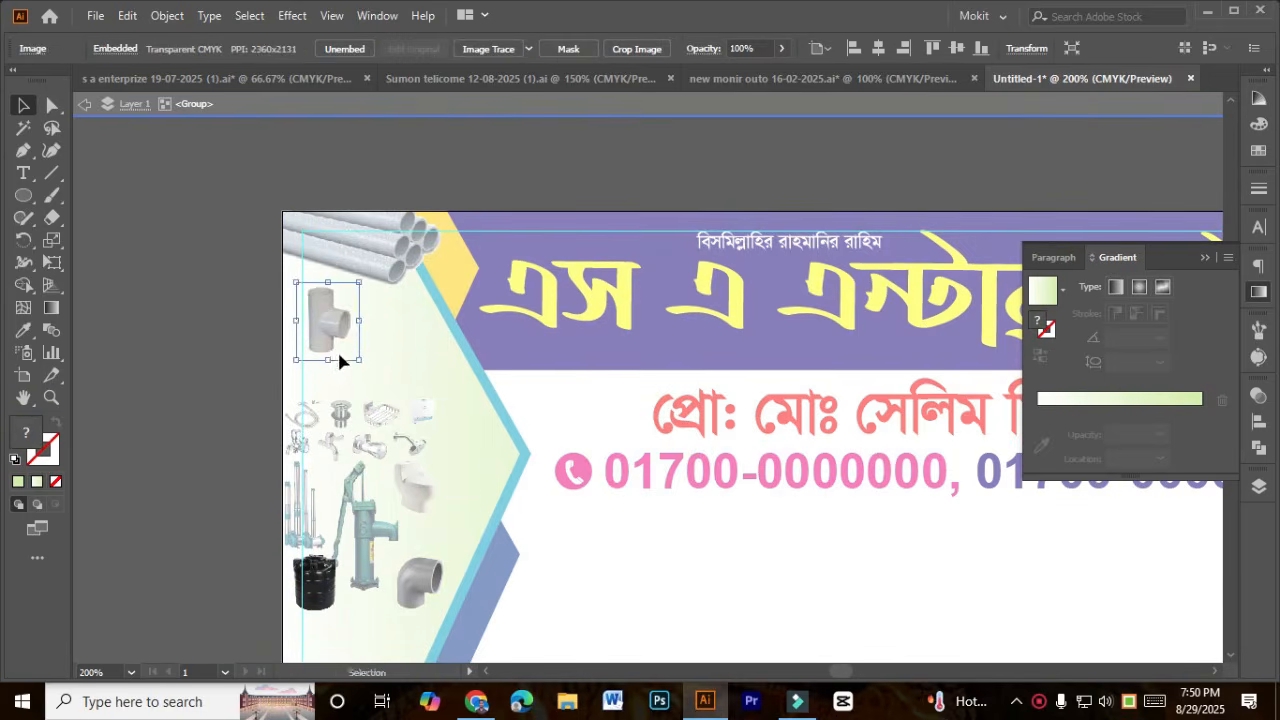
left_click_drag(331, 360, 337, 388)
double_click(229, 471)
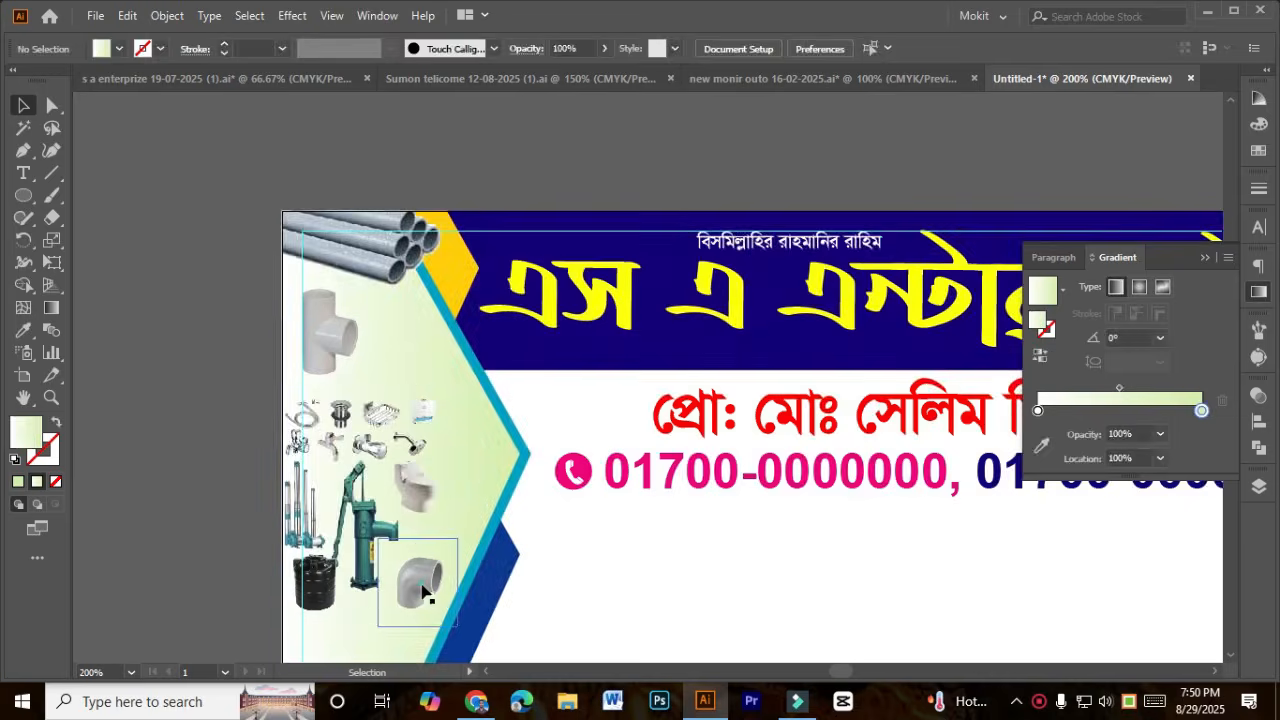
Step: Place the grey elbow fitting to the right of the tee fitting and enlarge it to about 0.70 × 0.51 in
left_click(424, 598)
double_click(424, 598)
left_click_drag(379, 375, 426, 389)
key("Left")
key("Left")
key("Left")
key("Left")
key("Left")
key("Left")
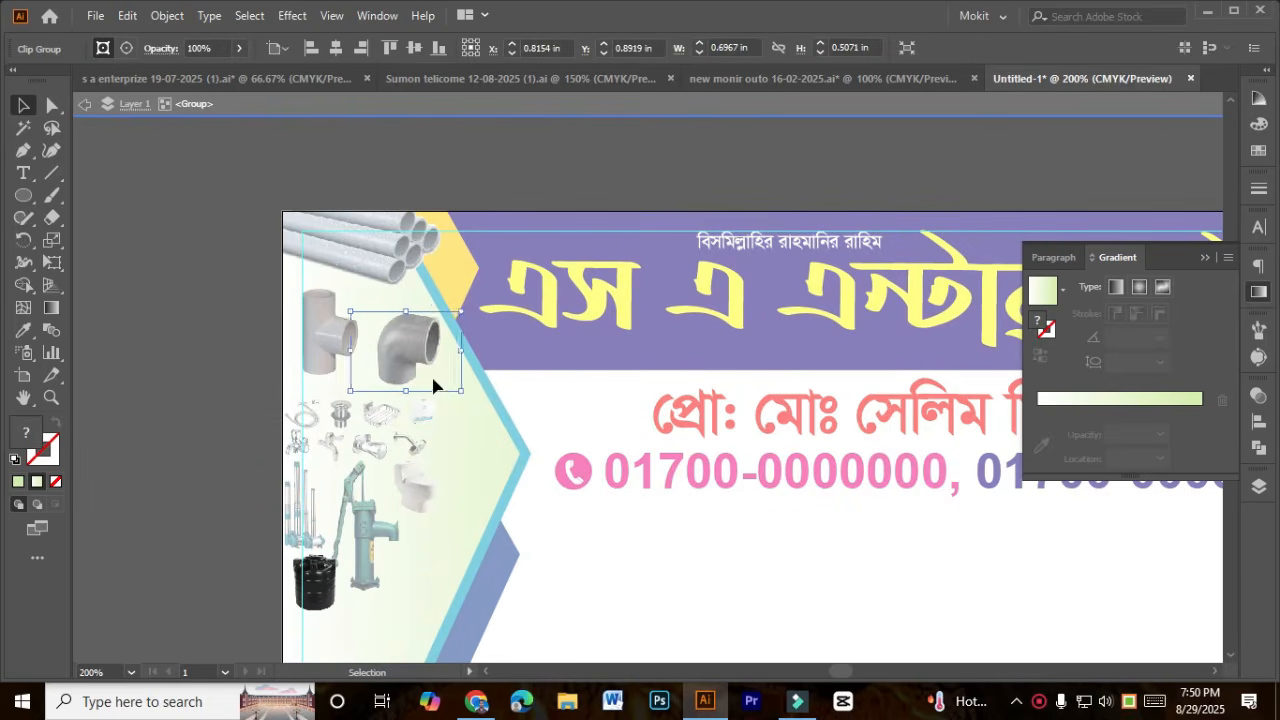
left_click(207, 406)
Step: Enlarge the green hand pump to about 0.72 × 1.11 in and move the black water tank down beside its base
scroll(220, 430, "down", 3)
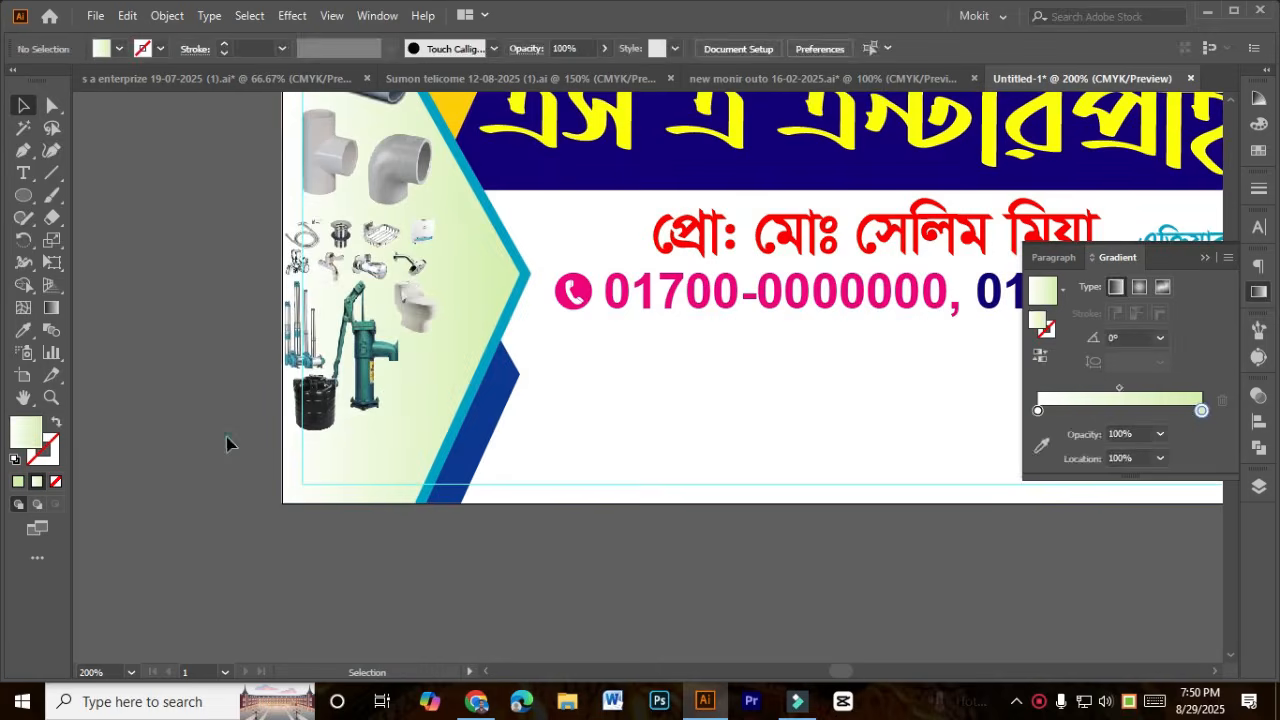
left_click(386, 363)
left_click_drag(409, 413, 434, 447)
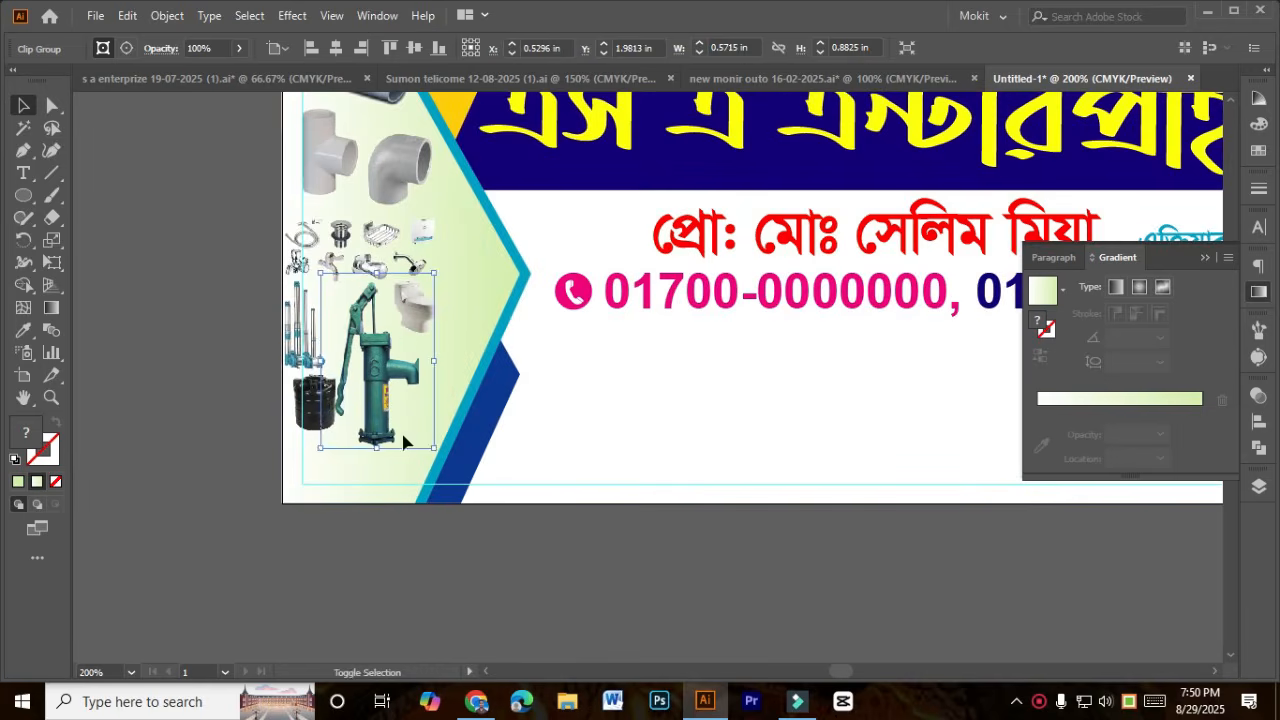
double_click(316, 418)
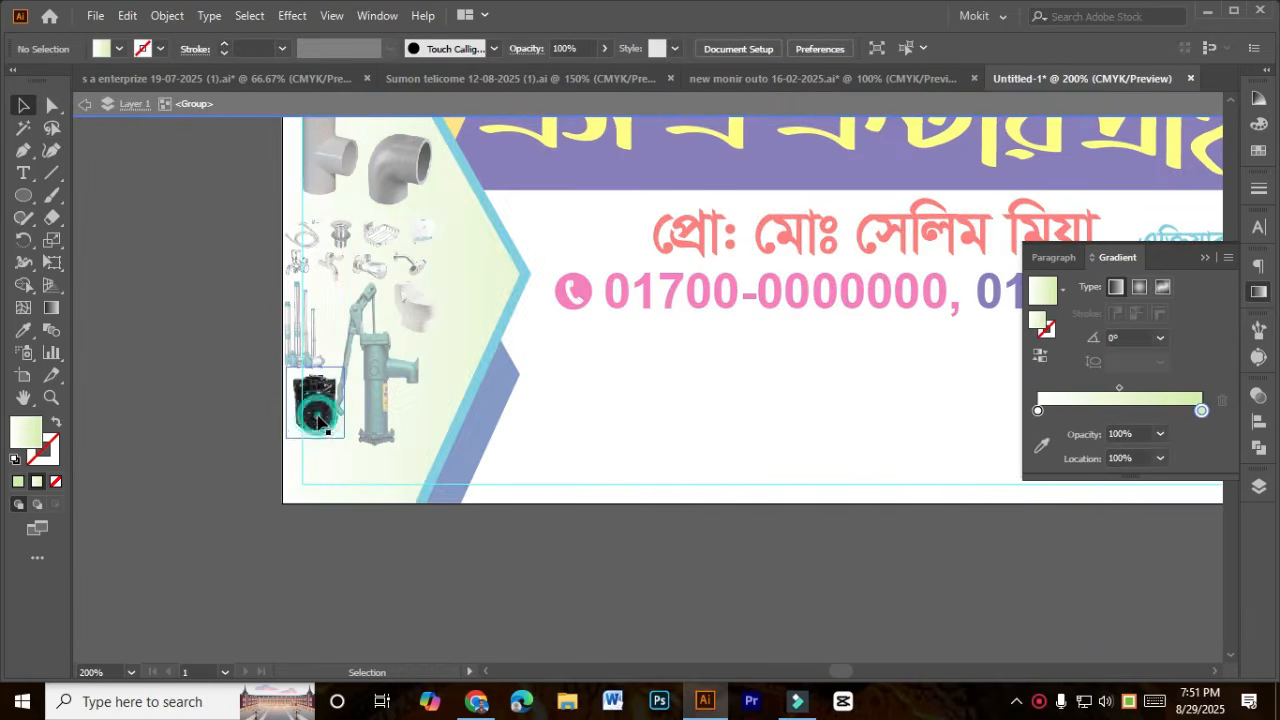
left_click_drag(322, 435, 334, 484)
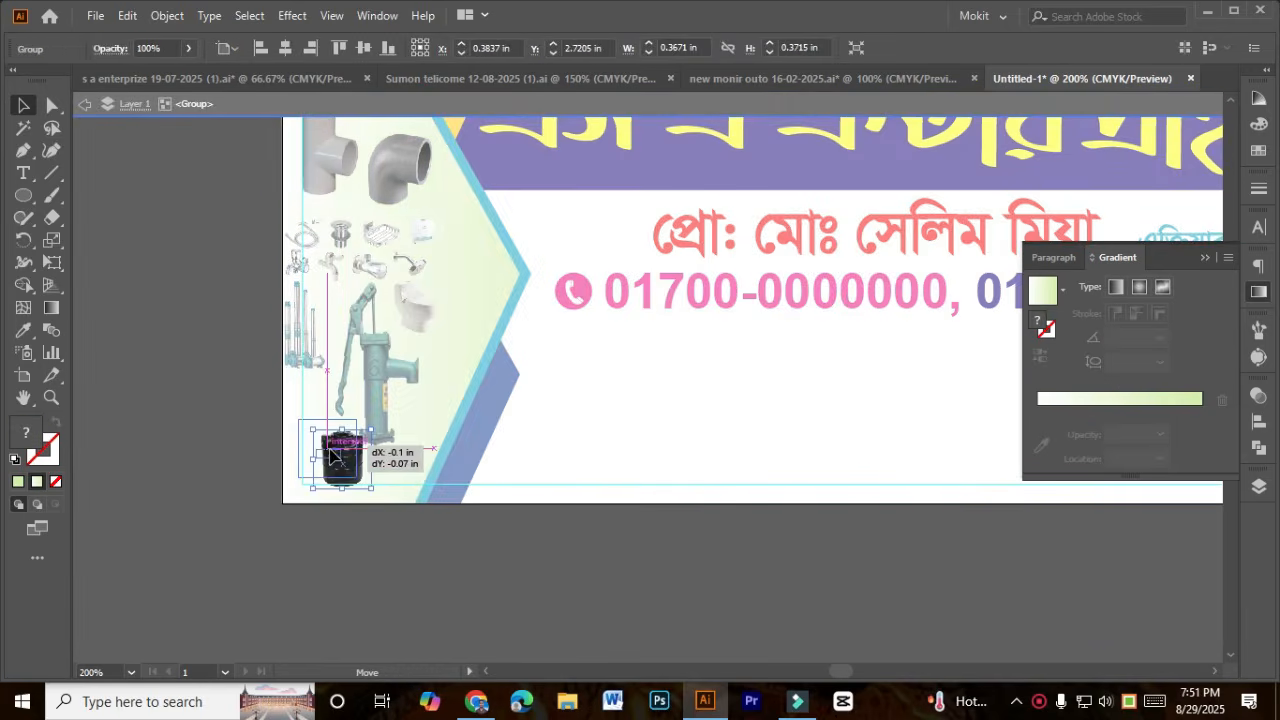
key("Escape")
Step: Enlarge the toilet image and shift it slightly down and right, beside the hand pump
scroll(434, 330, "up", 1)
left_click(428, 316)
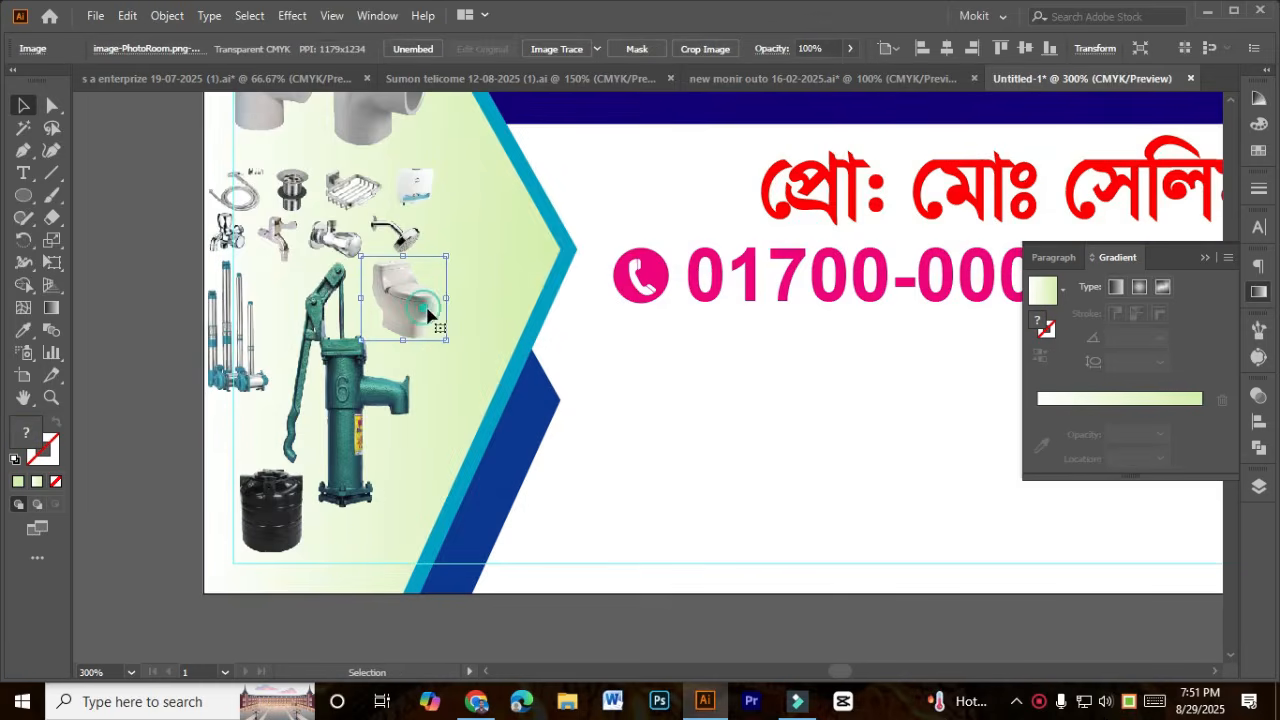
left_click_drag(446, 299, 471, 306)
left_click_drag(425, 305, 444, 328)
Step: Enlarge the row of bathroom accessories and the row of taps below it
left_click(414, 184)
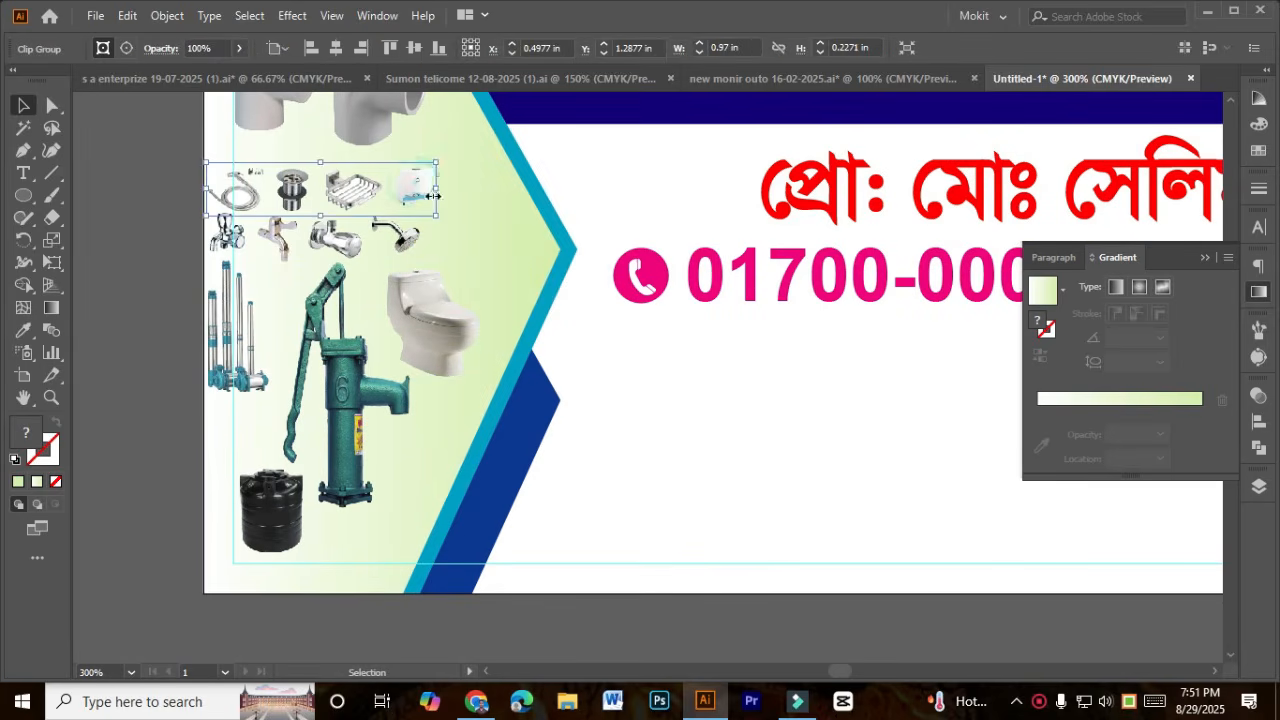
left_click_drag(433, 196, 492, 199)
left_click(388, 258)
left_click(406, 240)
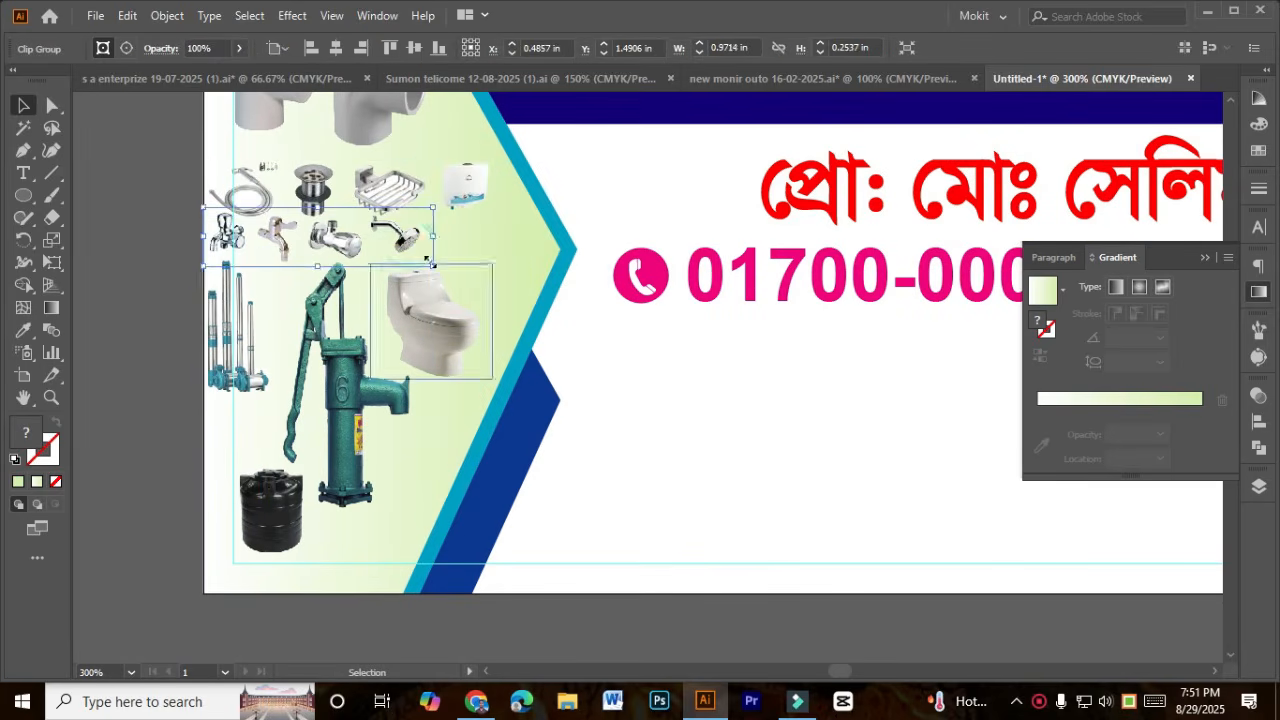
left_click_drag(430, 262, 460, 257)
left_click(445, 300)
Step: Move the hand pump lower on the green panel and adjust the black water tank's horizontal position beside it
left_click(358, 395)
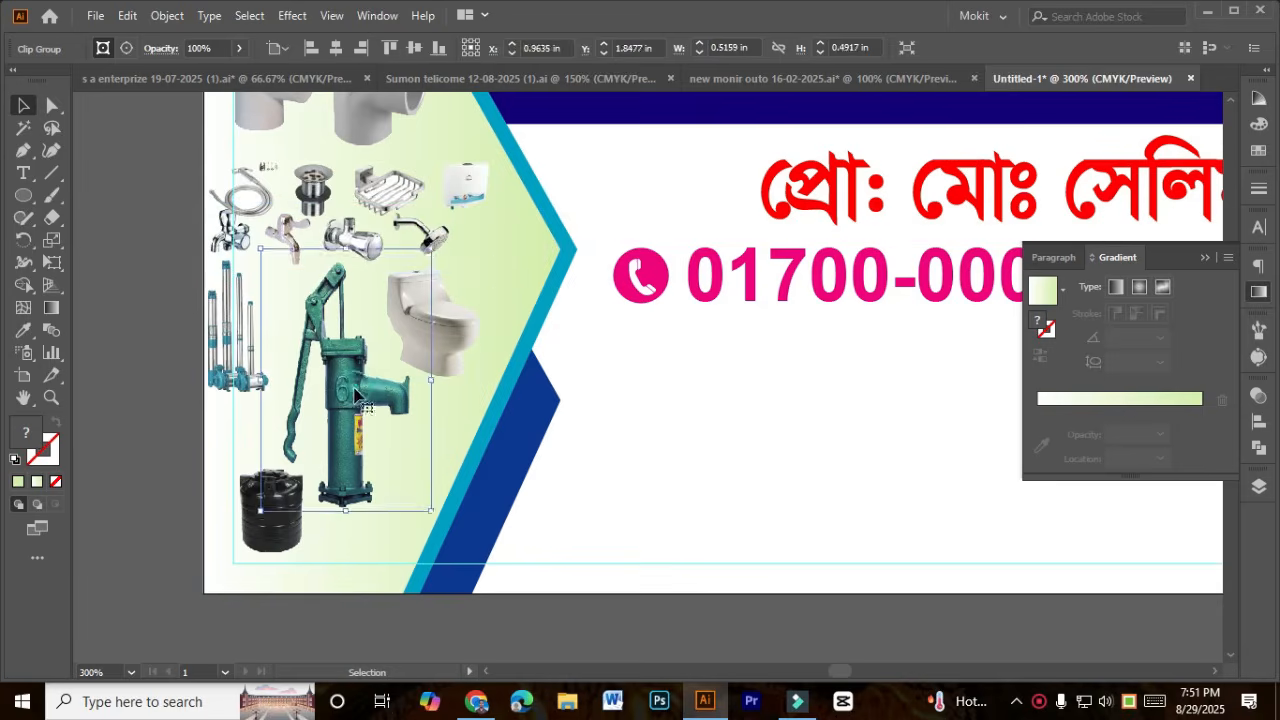
left_click_drag(354, 395, 354, 428)
left_click_drag(285, 505, 273, 505)
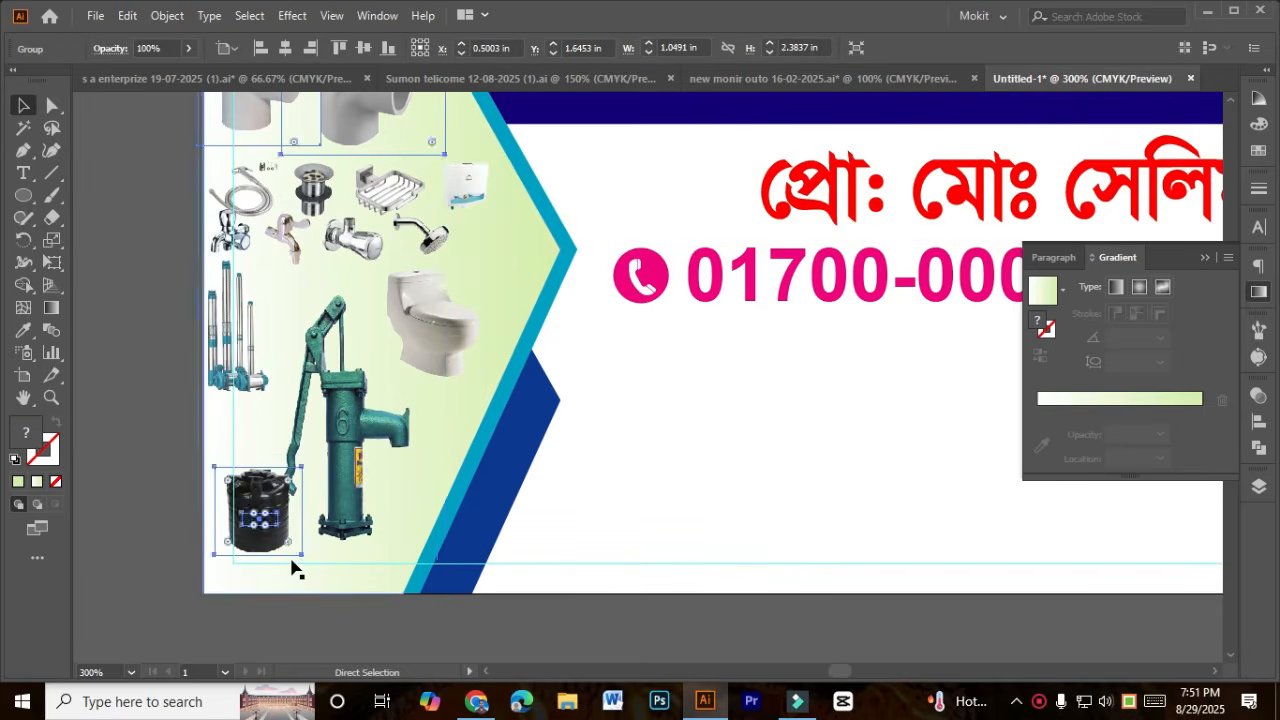
key("Right")
key("Right")
left_click(155, 548)
left_click(292, 512)
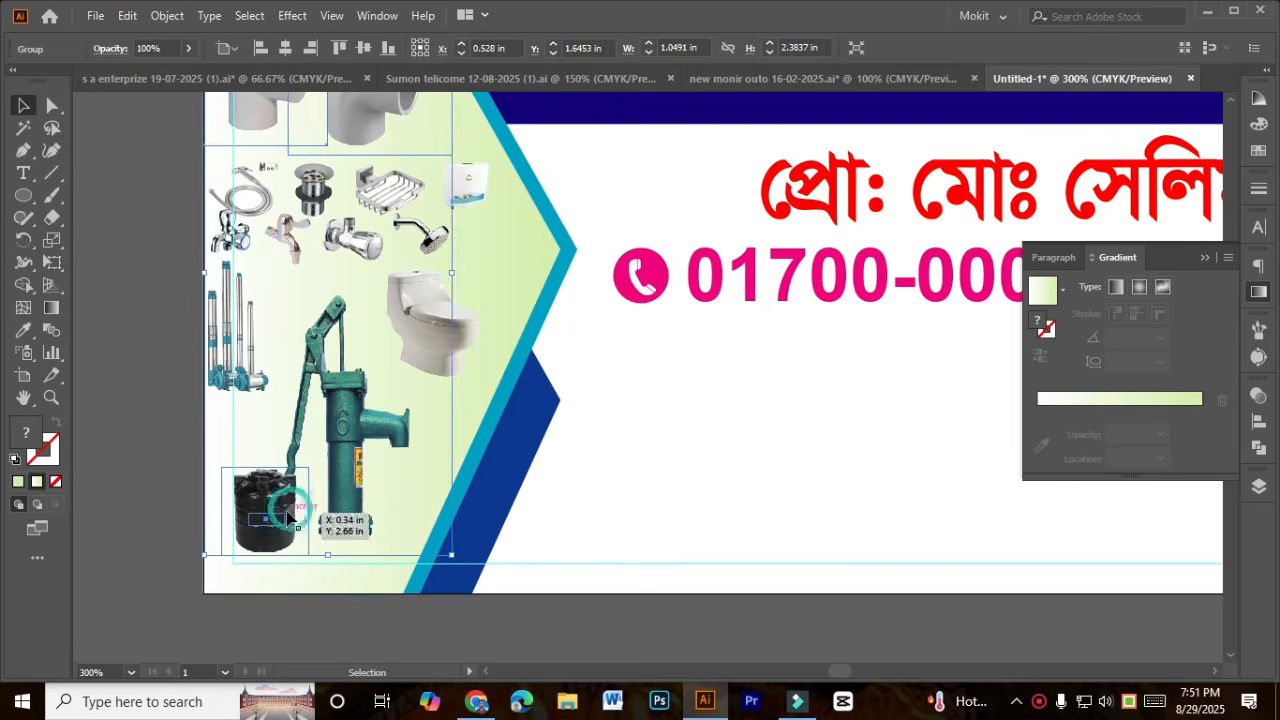
left_click(180, 478)
Step: Nudge the hand pump slightly up and right, and nudge the toilet image to the right
left_click(390, 447)
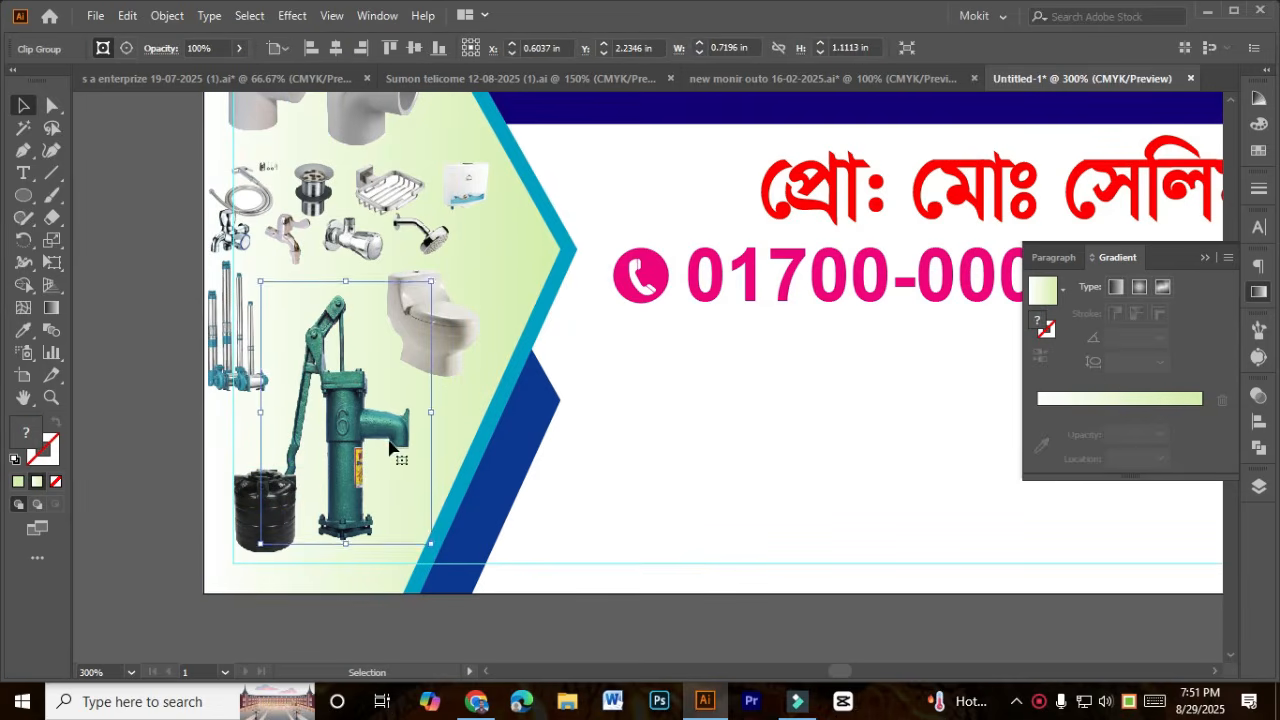
key("Up")
key("Up")
key("Up")
key("Up")
key("Up")
key("Up")
key("Right")
key("Right")
left_click(458, 349)
key("Right")
key("Right")
key("Right")
key("Right")
key("Right")
key("Right")
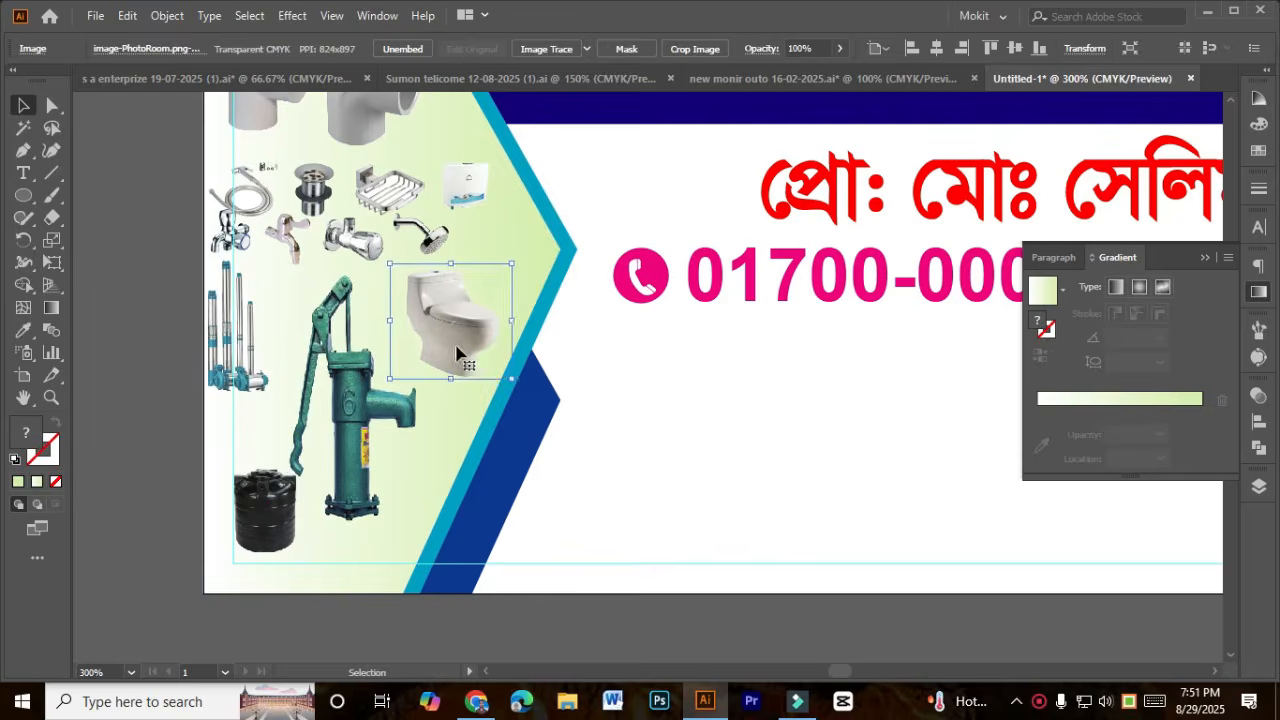
scroll(458, 349, "up", 2)
scroll(447, 250, "down", 2)
left_click(482, 555)
Step: Draw a rectangle about 5.2 × 0.48 in along the signboard's bottom-right edge and fill it with the proprietor text's red
left_click_drag(602, 526, 430, 602)
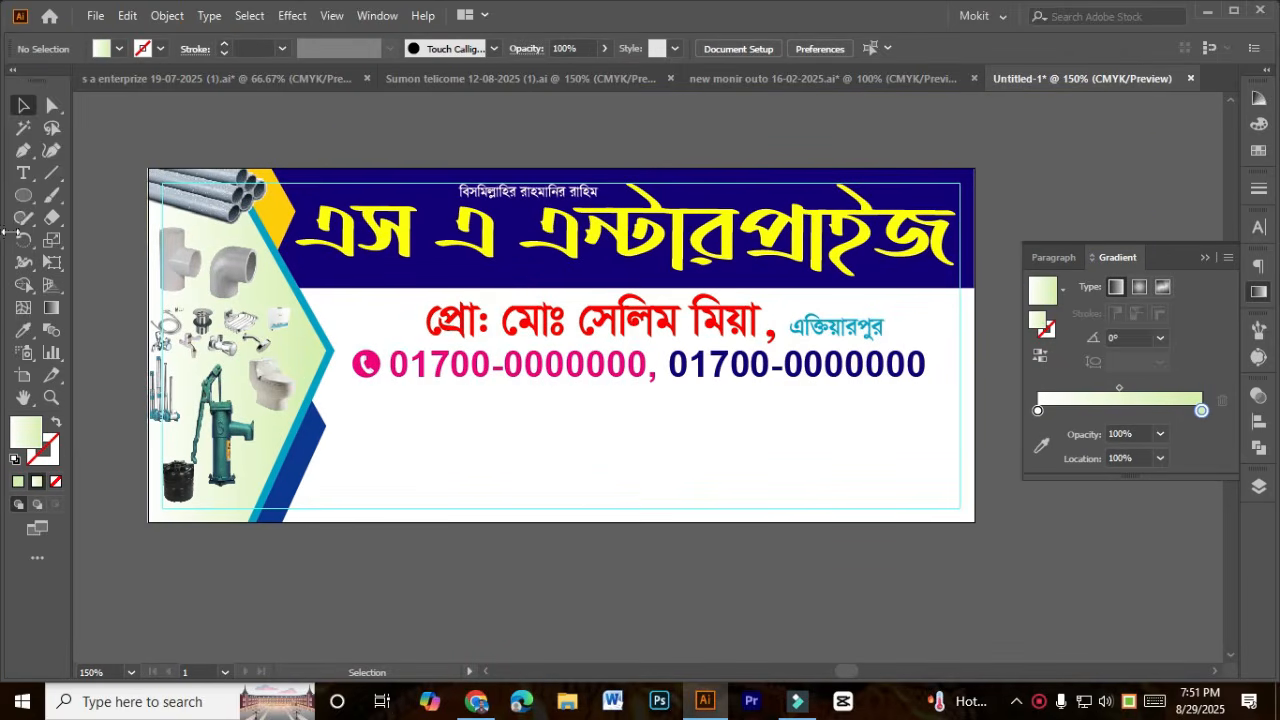
left_click_drag(33, 200, 85, 197)
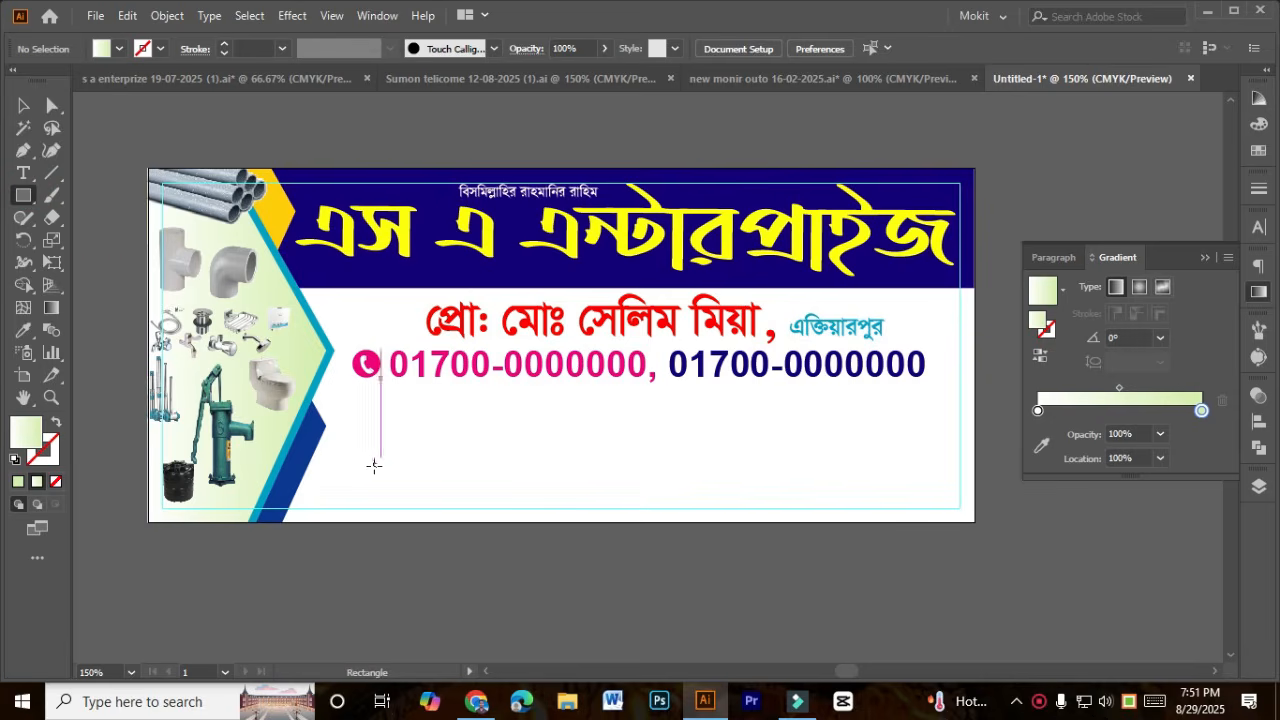
left_click_drag(361, 467, 975, 521)
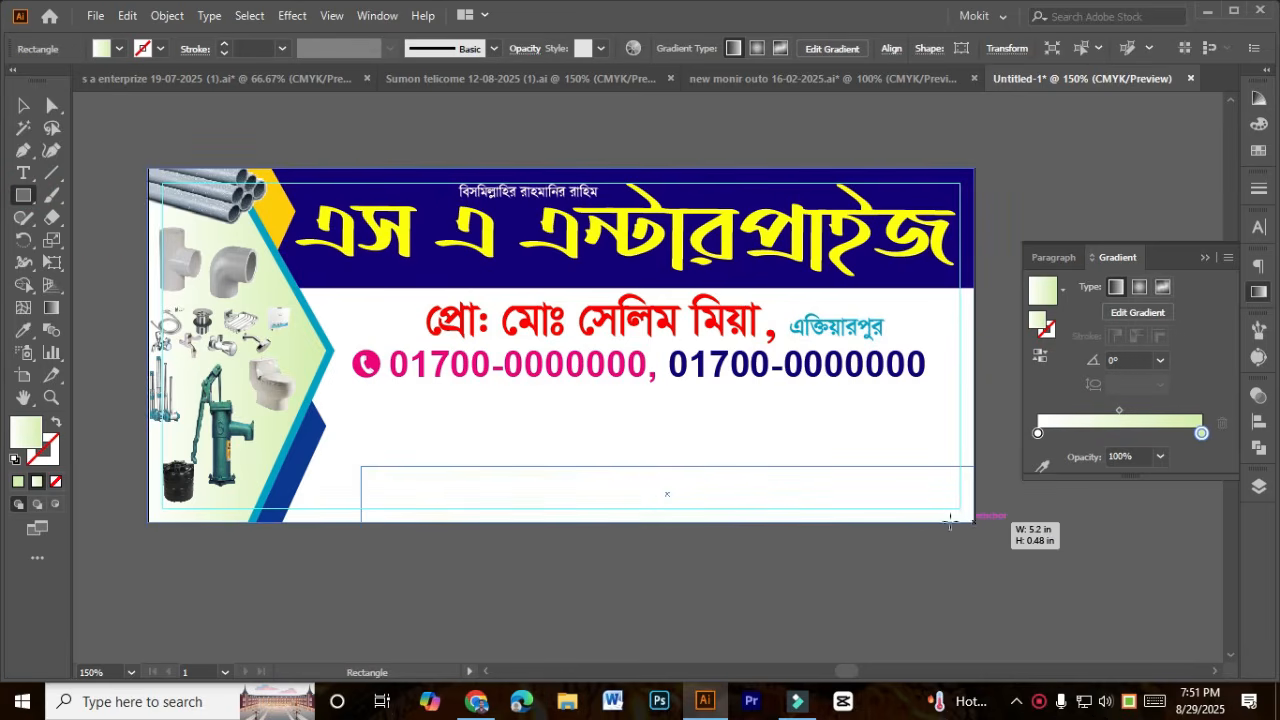
scroll(516, 441, "down", 2)
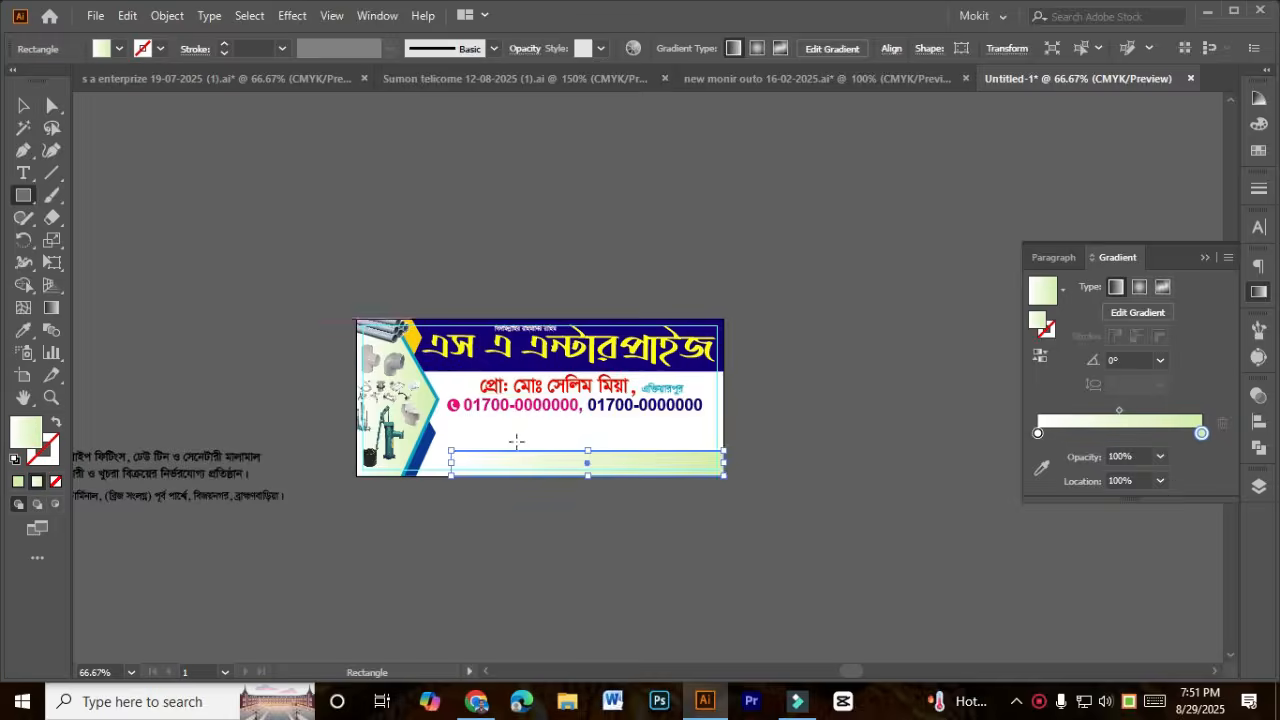
left_click(24, 332)
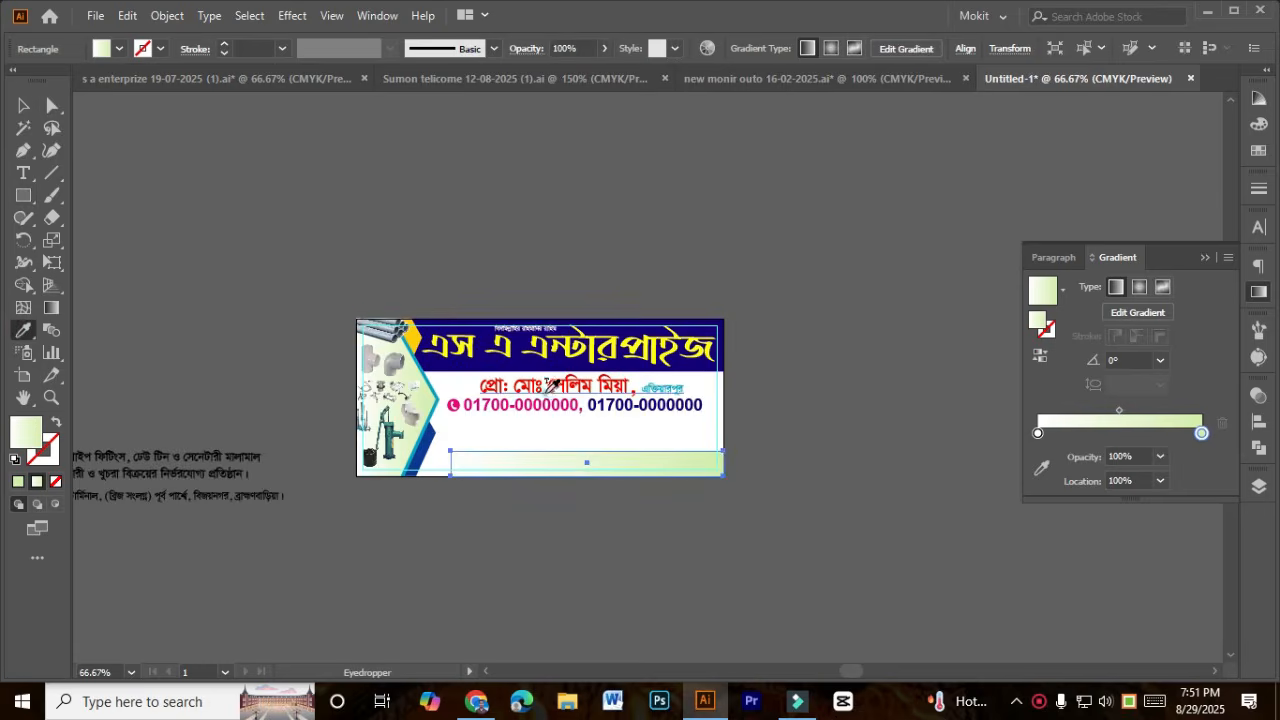
left_click(550, 388)
left_click(25, 106)
scroll(580, 526, "up", 4)
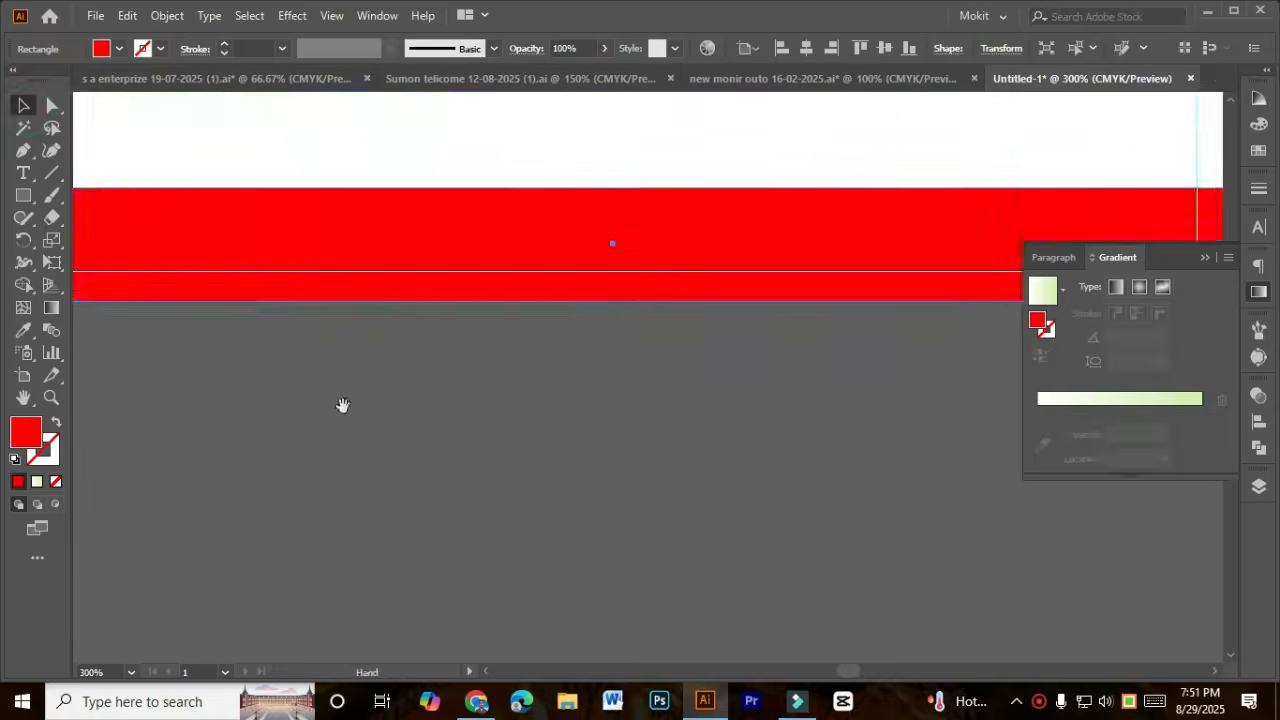
left_click_drag(343, 405, 938, 525)
key("Delete")
key("ctrl+z")
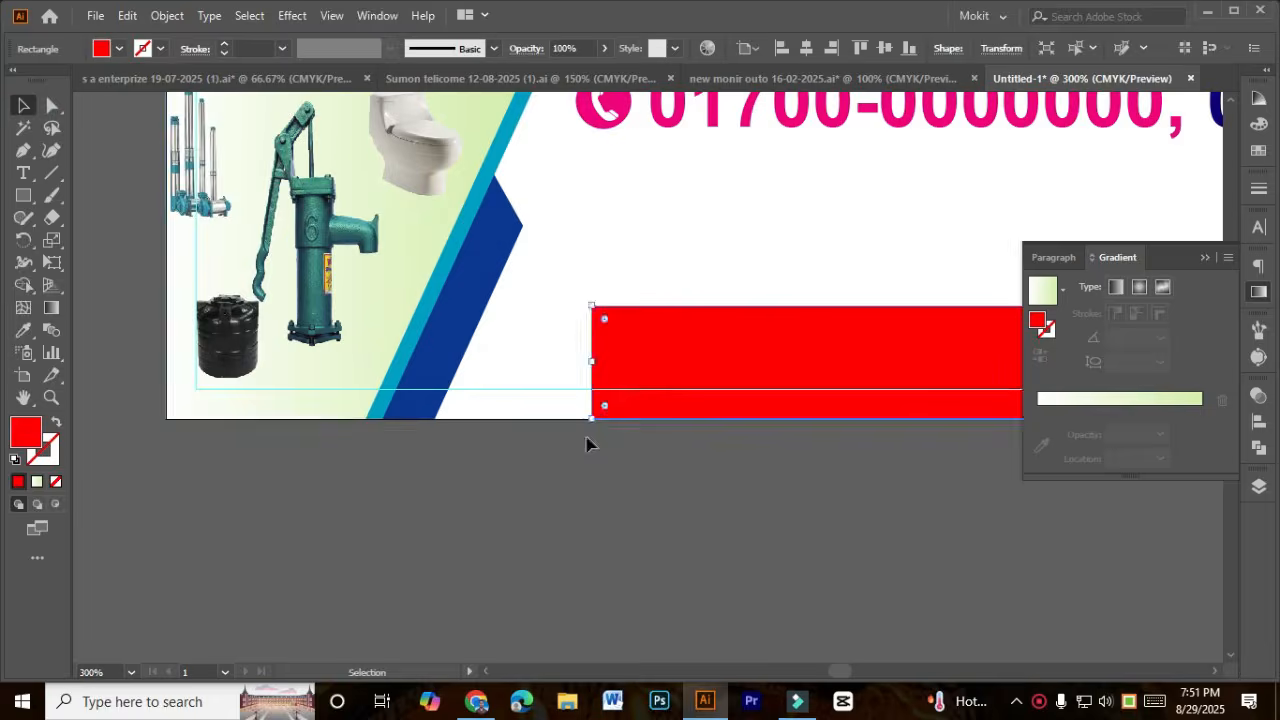
left_click_drag(686, 446, 525, 454)
left_click(613, 481)
left_click(464, 336)
double_click(464, 336)
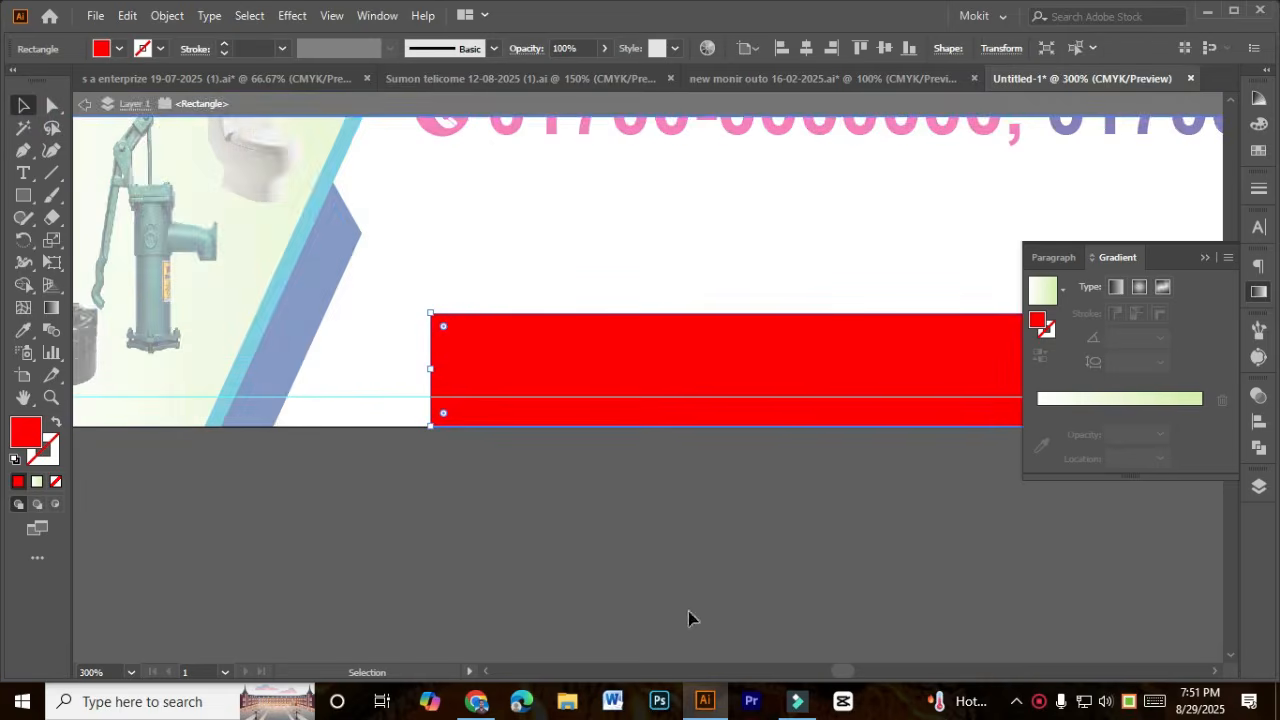
double_click(568, 502)
left_click_drag(734, 577, 501, 535)
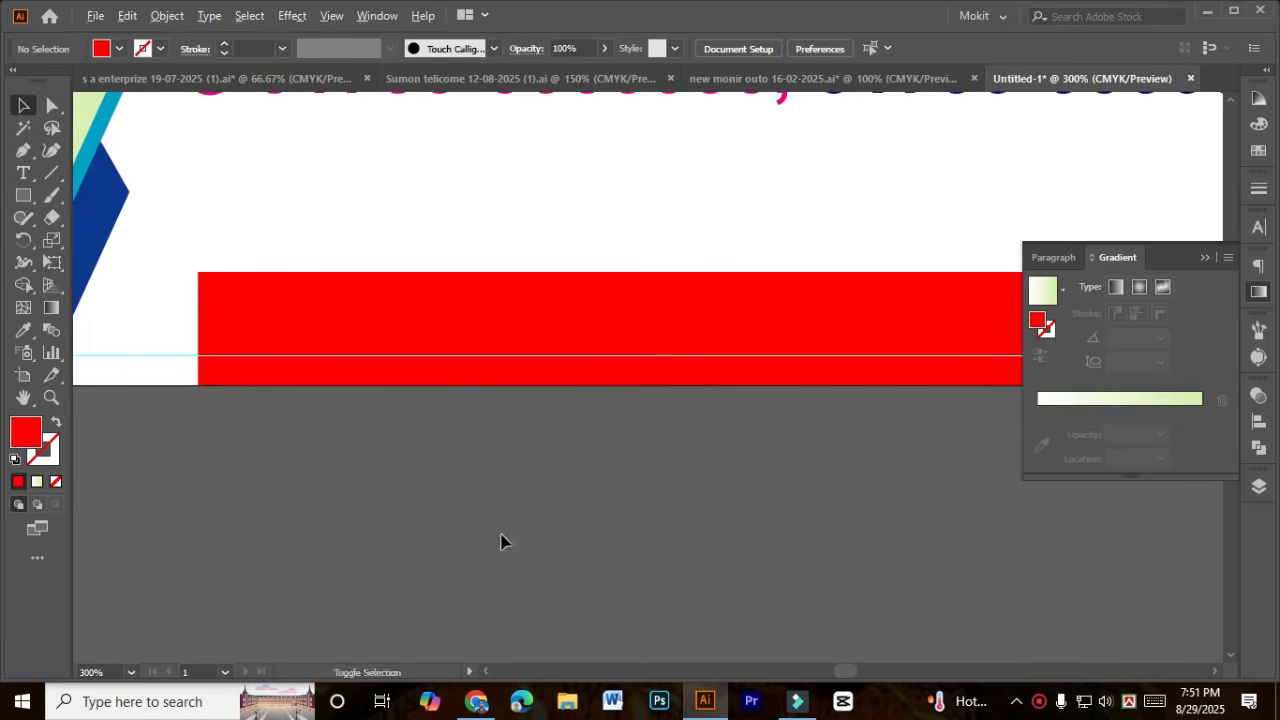
Step: Slant the red band's left end by moving its lower-left corner outward, roughly parallel to the blue accent
left_click_drag(385, 450, 466, 492)
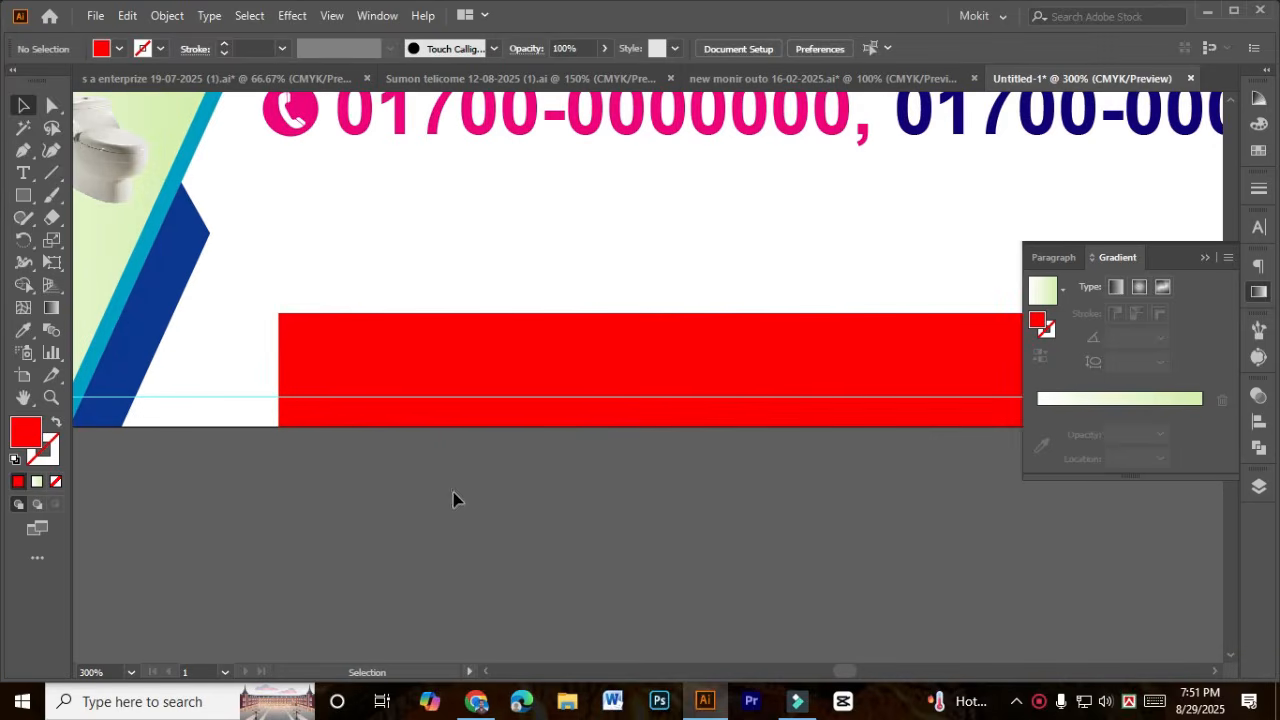
left_click(55, 108)
left_click(323, 352)
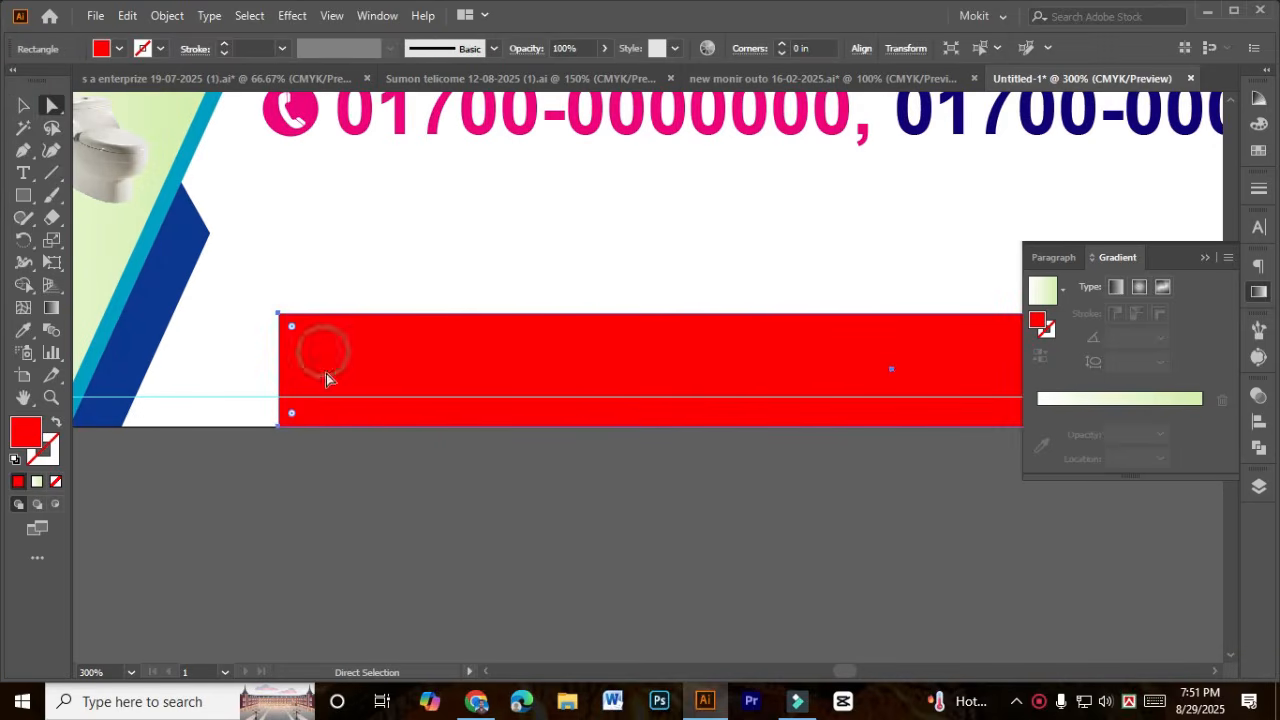
left_click_drag(280, 428, 230, 426)
key("v")
left_click(356, 480)
left_click(335, 363)
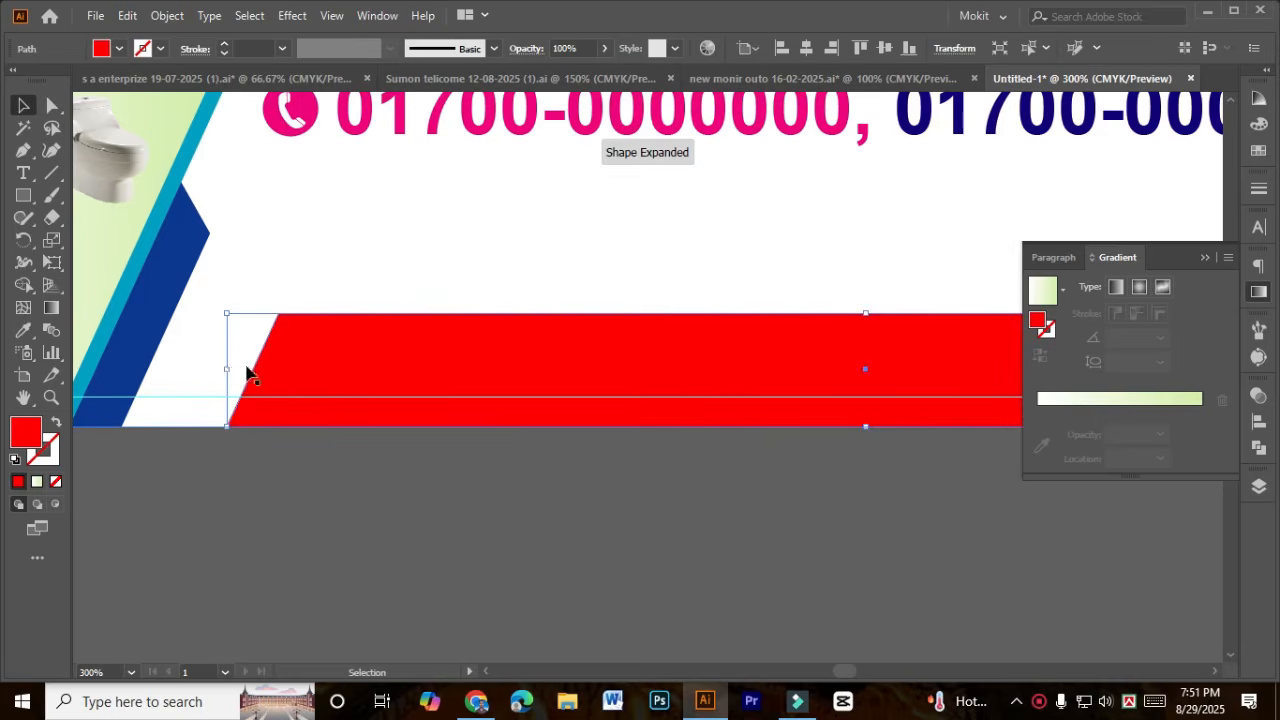
Step: Extend the red bottom band's slanted left end toward the blue accent, leaving a narrow white gap
left_click_drag(232, 369, 163, 371)
left_click(297, 486)
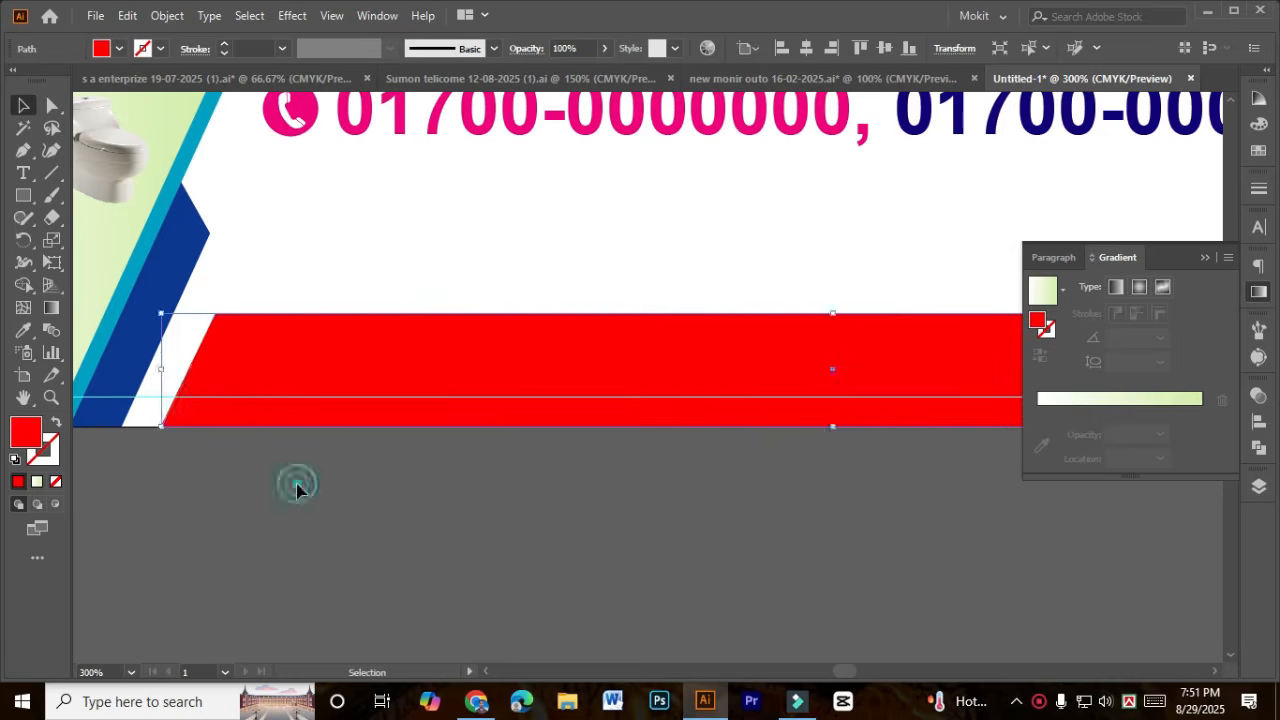
key("ctrl+0")
scroll(328, 484, "up", 2)
left_click(337, 455)
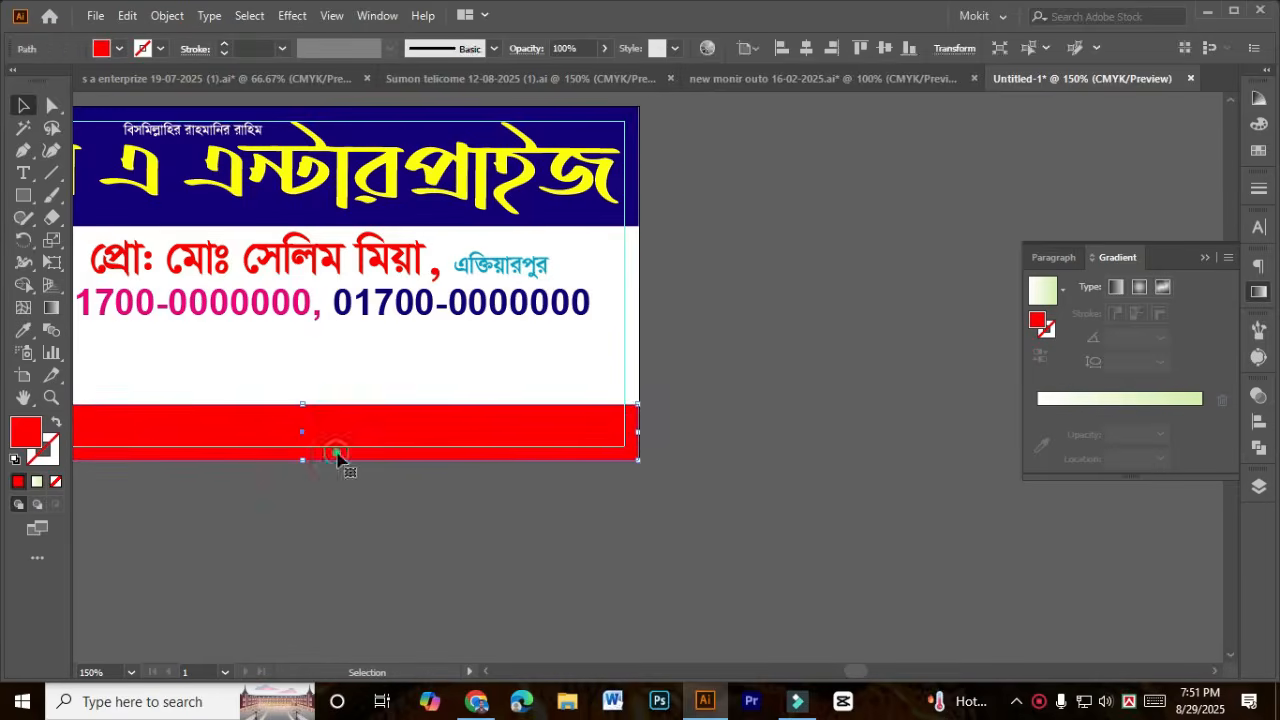
left_click(360, 533)
Step: Move the address line from beside the signboard onto the red band, fill it white and bring it to the front
scroll(357, 535, "down", 3)
left_click_drag(352, 535, 545, 462)
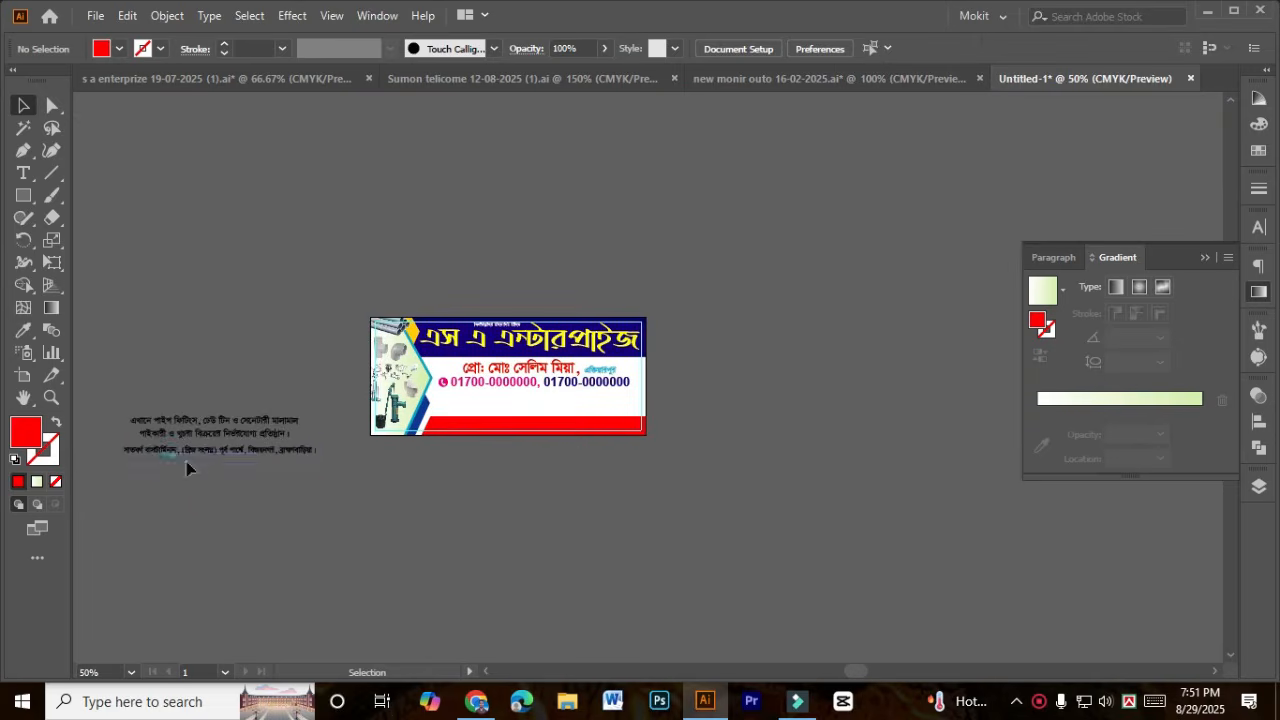
left_click_drag(178, 454, 452, 365)
scroll(518, 480, "up", 3)
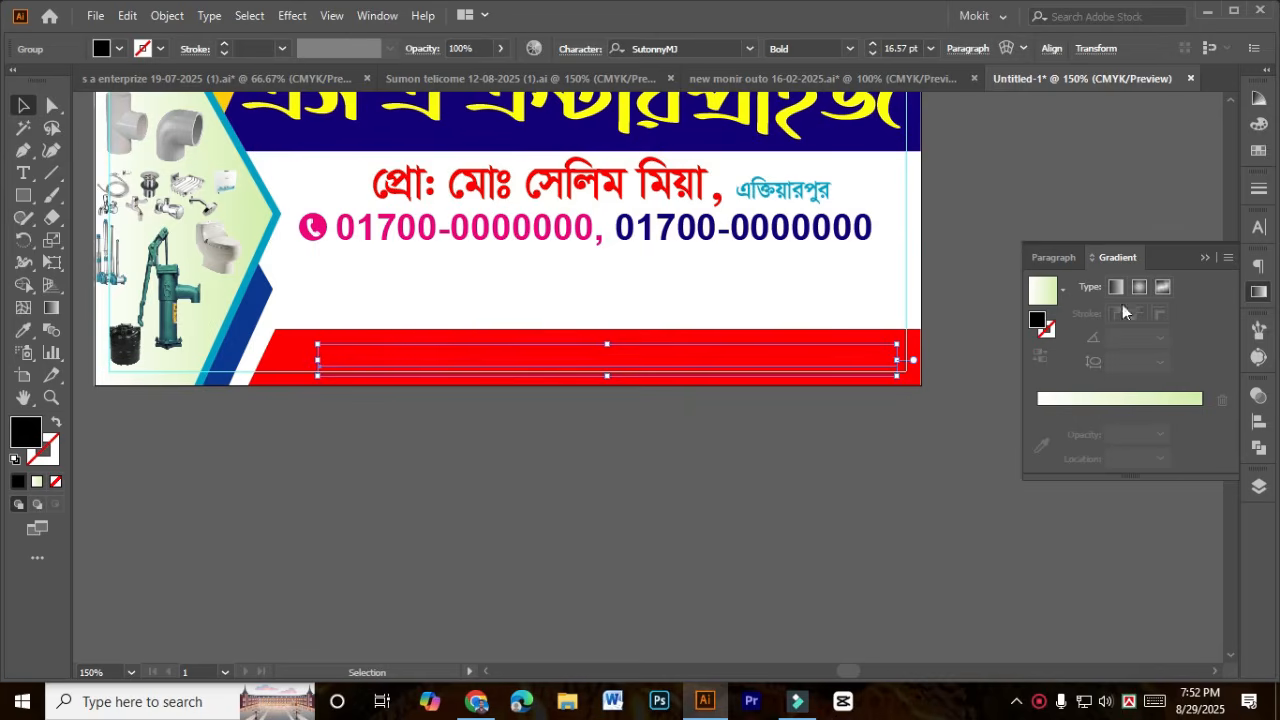
left_click(1258, 149)
left_click(1054, 149)
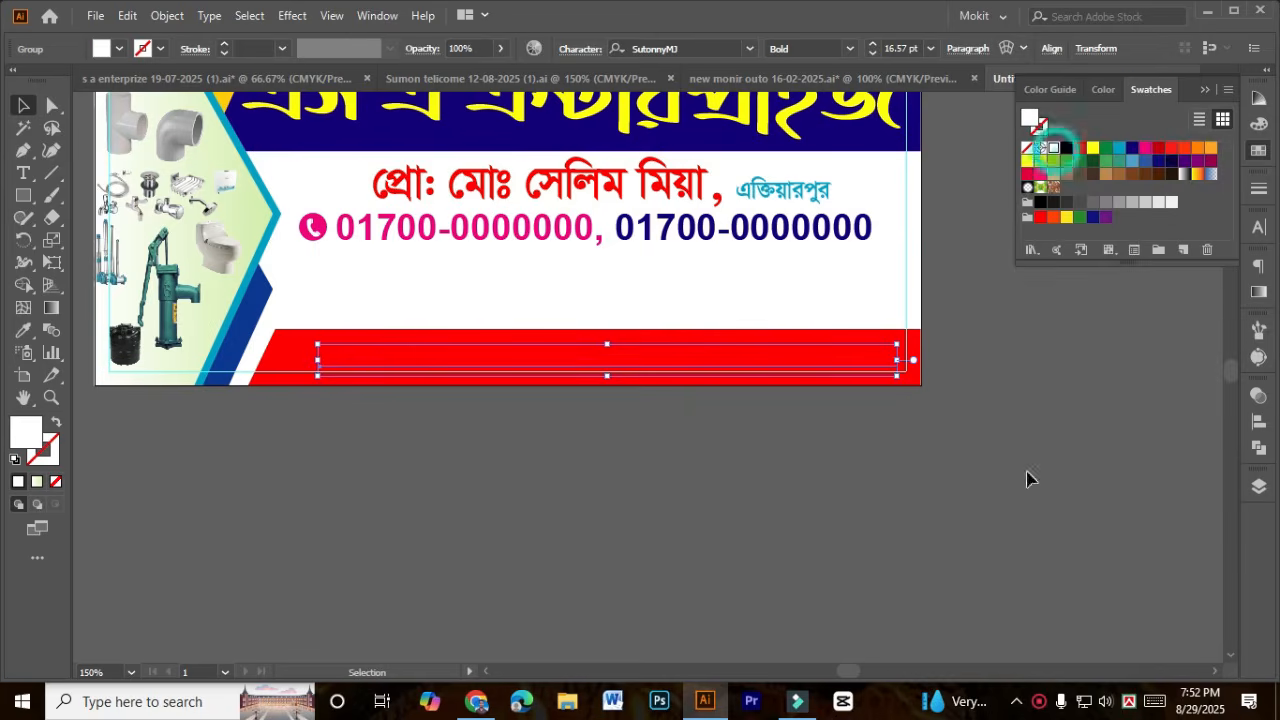
key("ctrl+shift+a")
key("ctrl+shift+]")
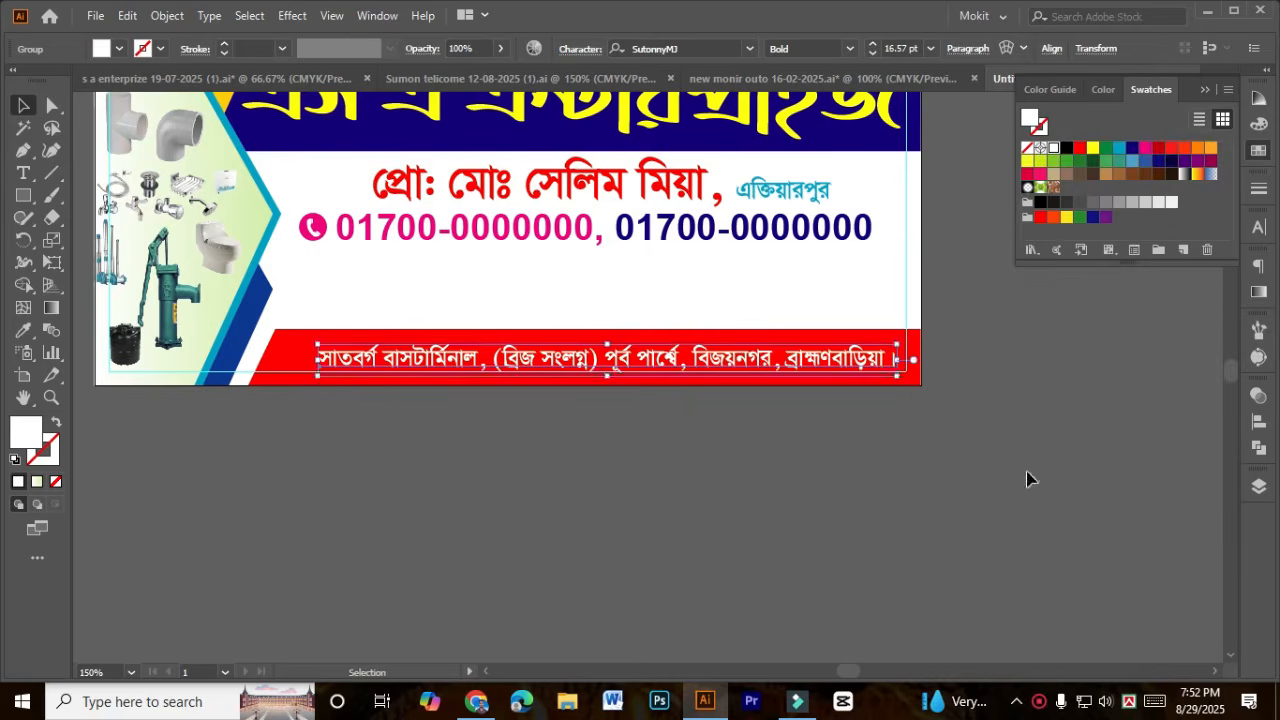
Step: Nudge the white address line upward on the red band and enlarge it slightly
key("Up")
key("Up")
key("Up")
key("ctrl+plus")
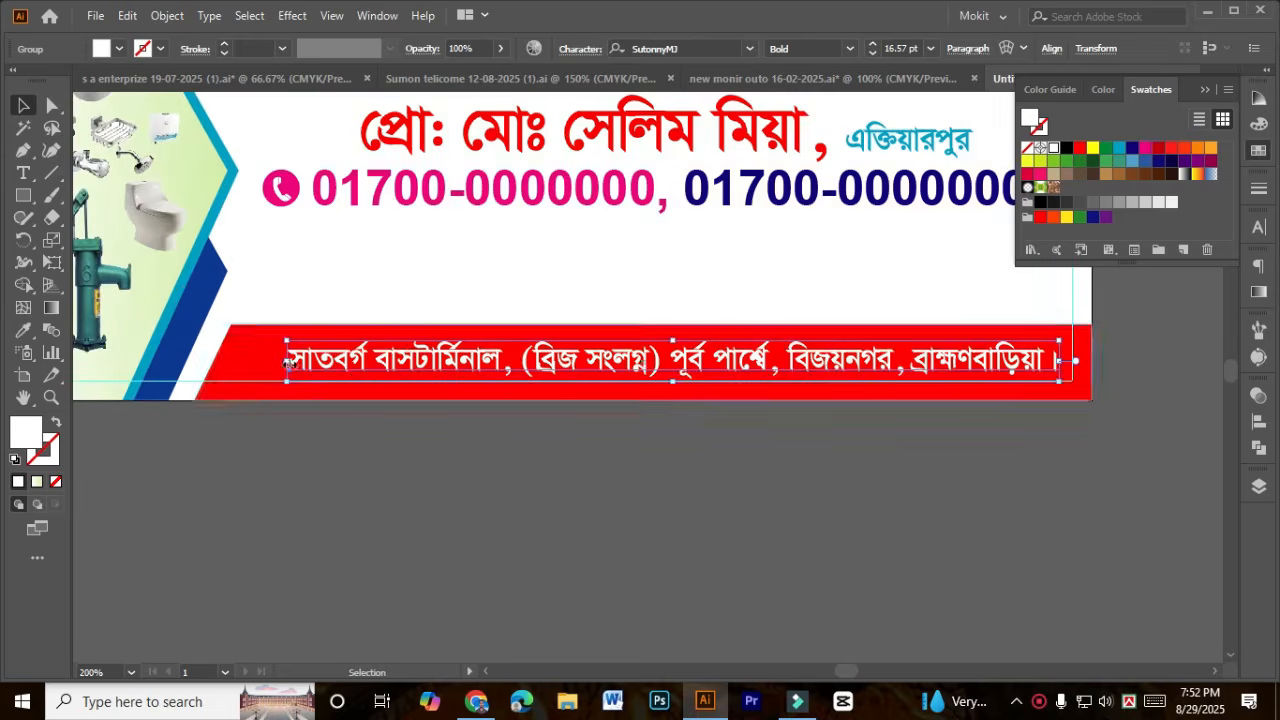
left_click_drag(286, 361, 268, 362)
left_click(966, 516)
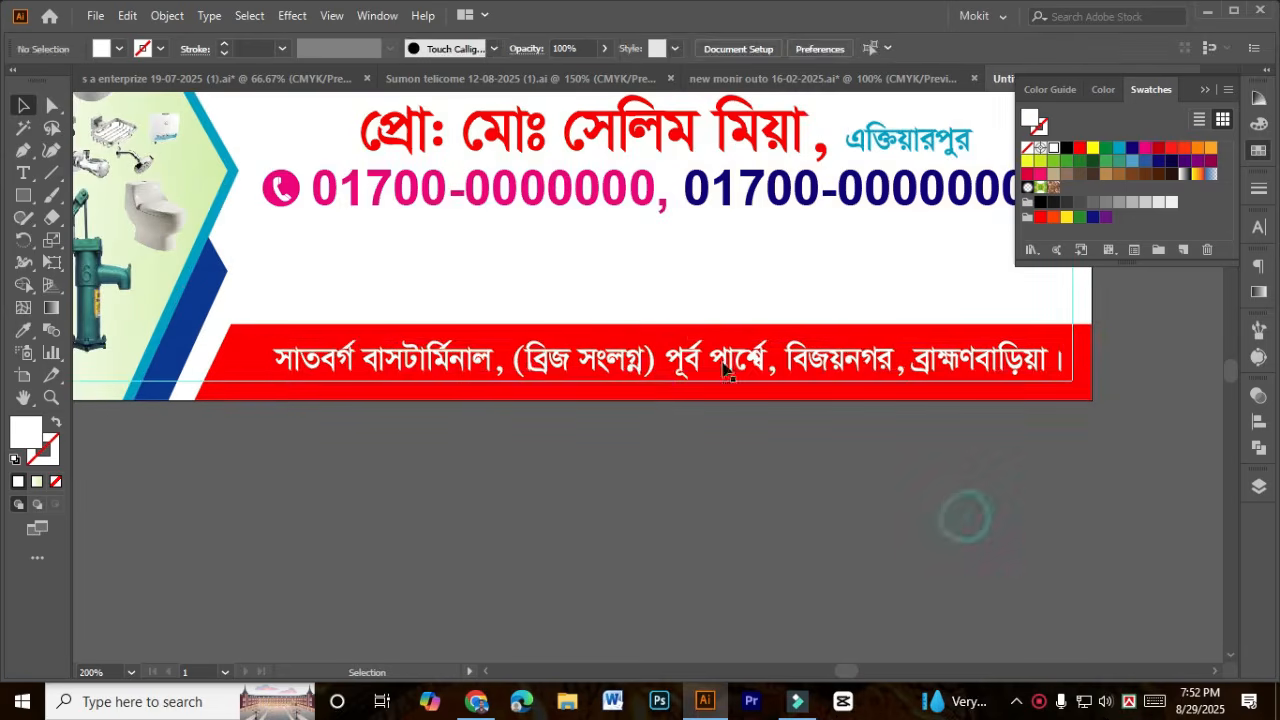
Step: Shift the address line slightly up and left within the red band
left_click(715, 368)
left_click(711, 363)
scroll(645, 352, "up", 2)
left_click_drag(685, 332, 683, 327)
left_click(568, 539)
scroll(568, 540, "down", 3)
left_click_drag(568, 550, 620, 544)
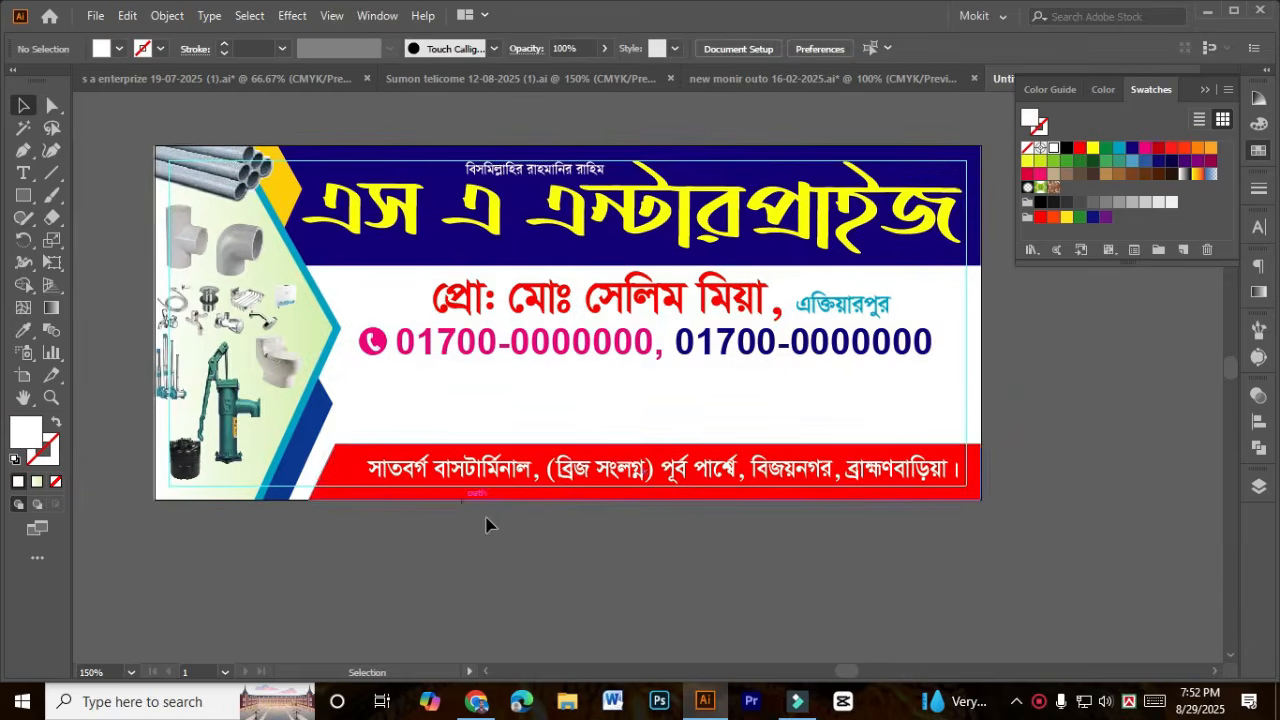
Step: Move the two-line product description between the phone numbers and the red band and scale it down to 17.49 pt
scroll(488, 524, "down", 4)
left_click_drag(276, 500, 551, 340)
scroll(714, 571, "up", 2)
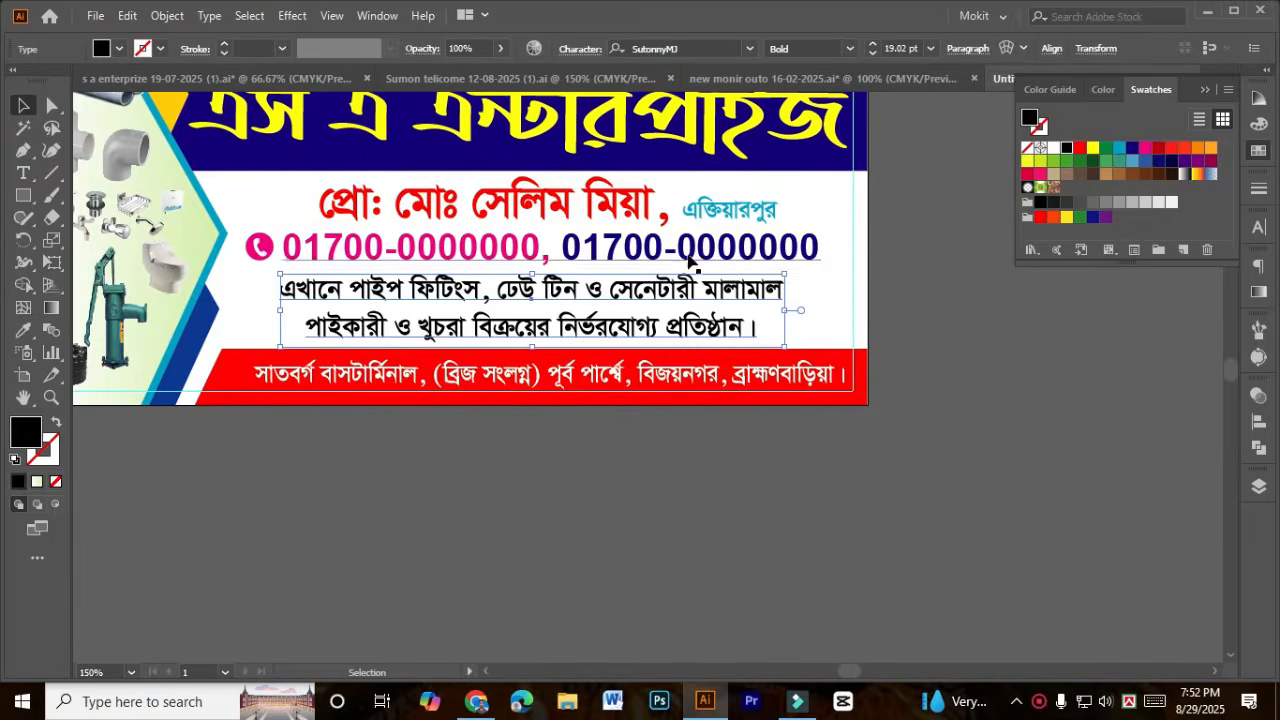
scroll(700, 320, "up", 1)
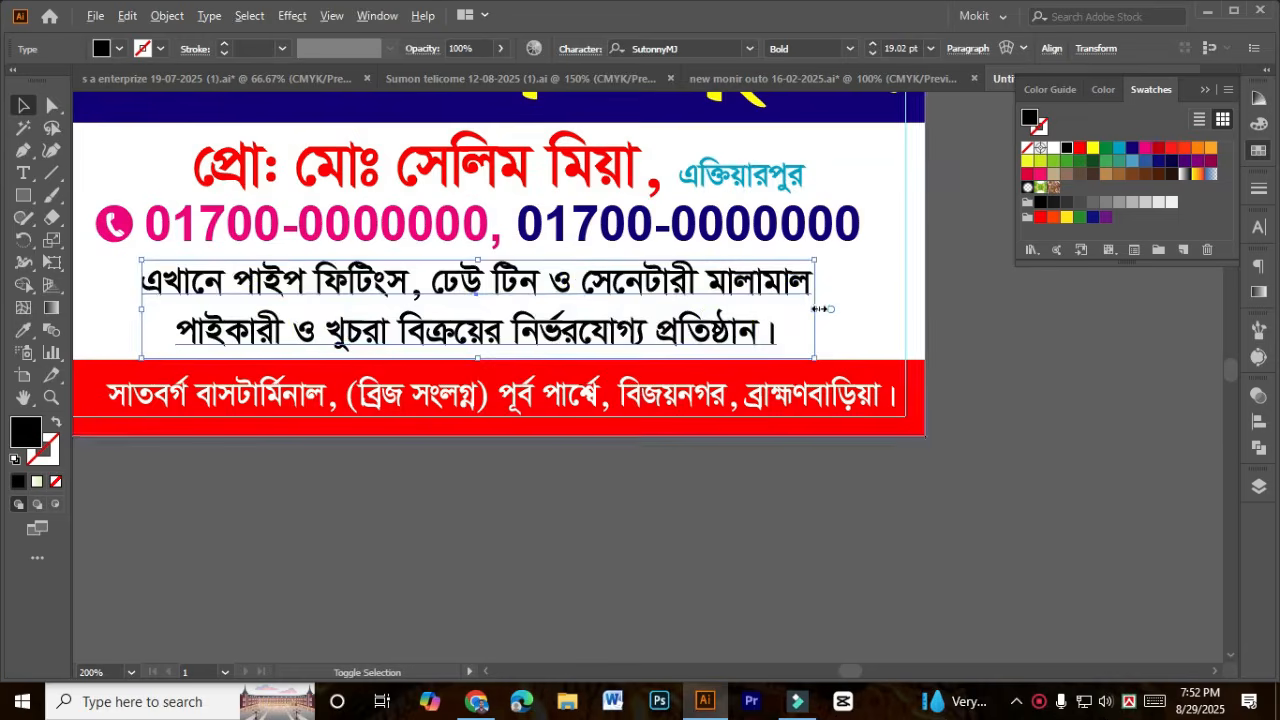
mouse_move(818, 309)
left_mouse_down()
mouse_move(829, 320)
mouse_move(794, 314)
left_mouse_up()
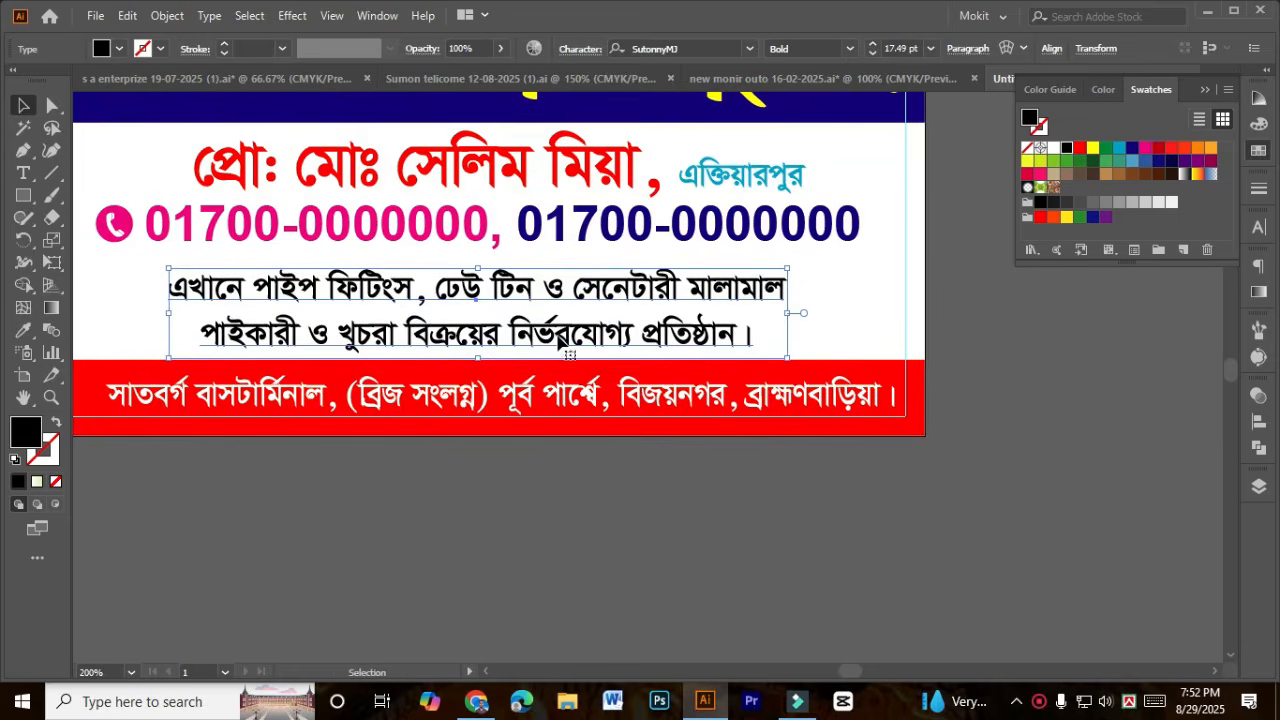
Step: Nudge the product description upward to even out the spacing above the red band
scroll(558, 341, "down", 1)
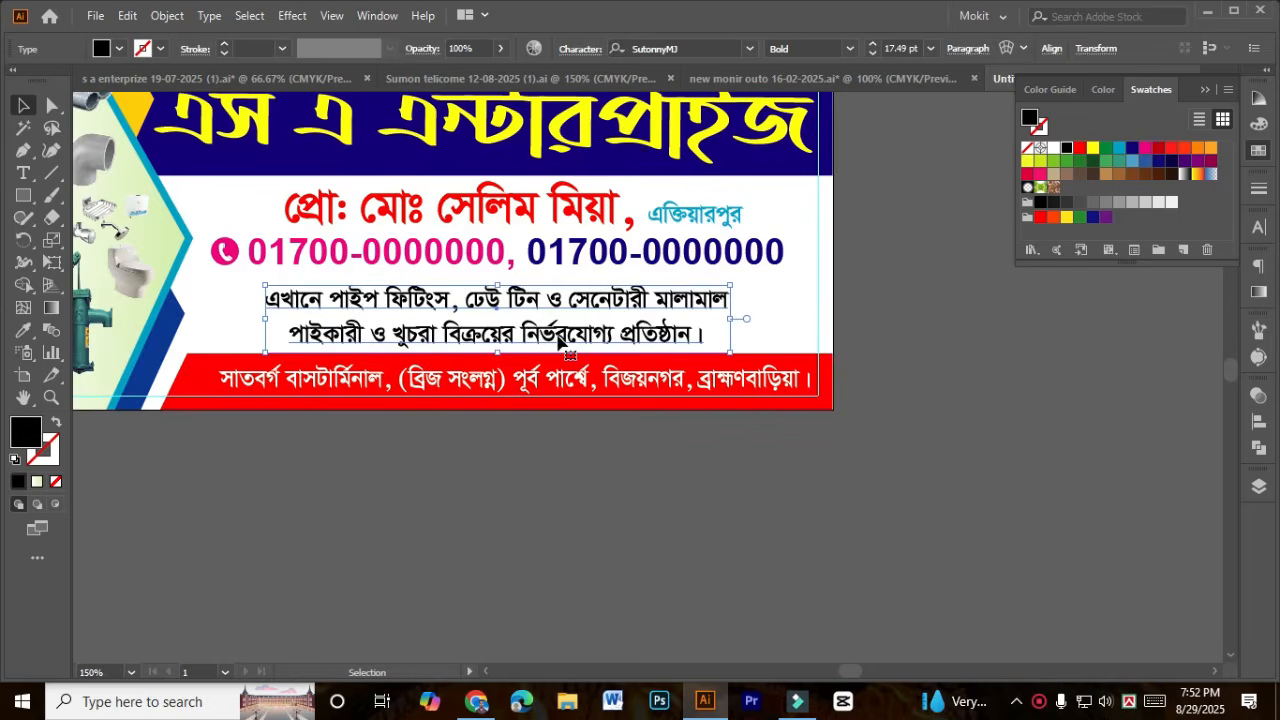
key("Right")
key("Left")
key("Up")
key("Up")
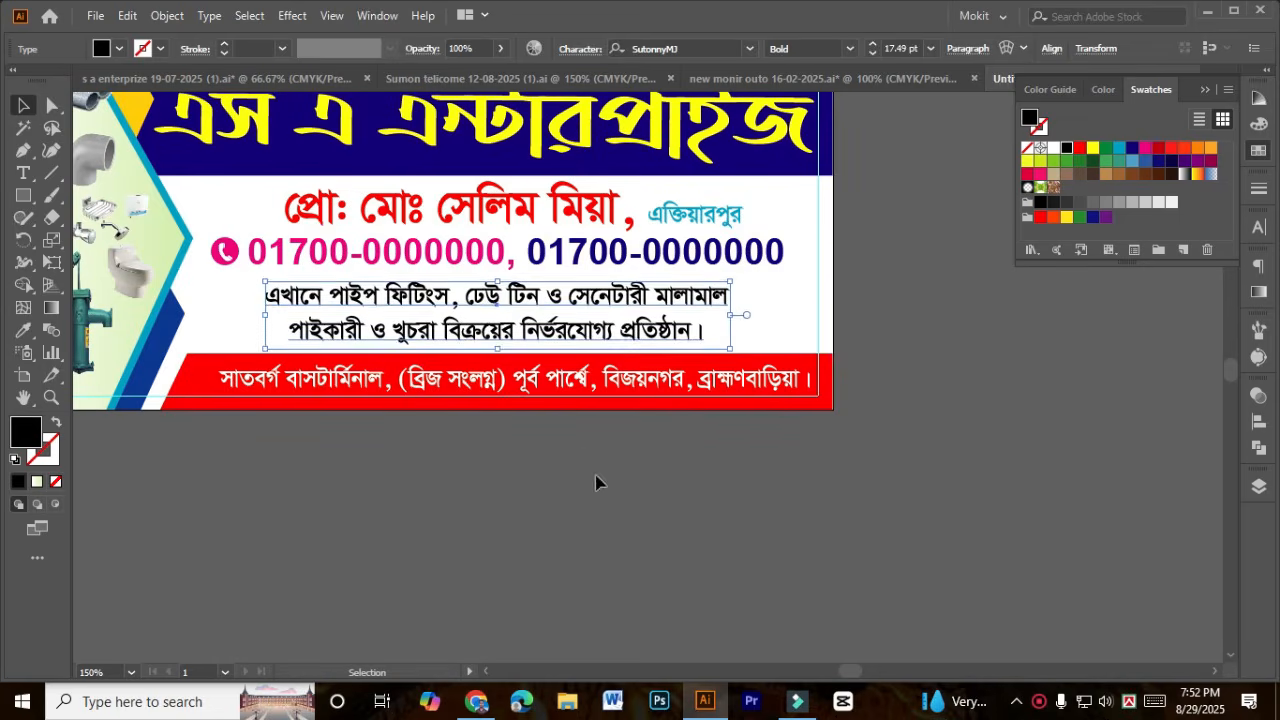
left_click(589, 469)
Step: Set the product description's fill to rich black with C 50, M 50, Y 50, K 100
left_click(672, 332)
left_click(1259, 122)
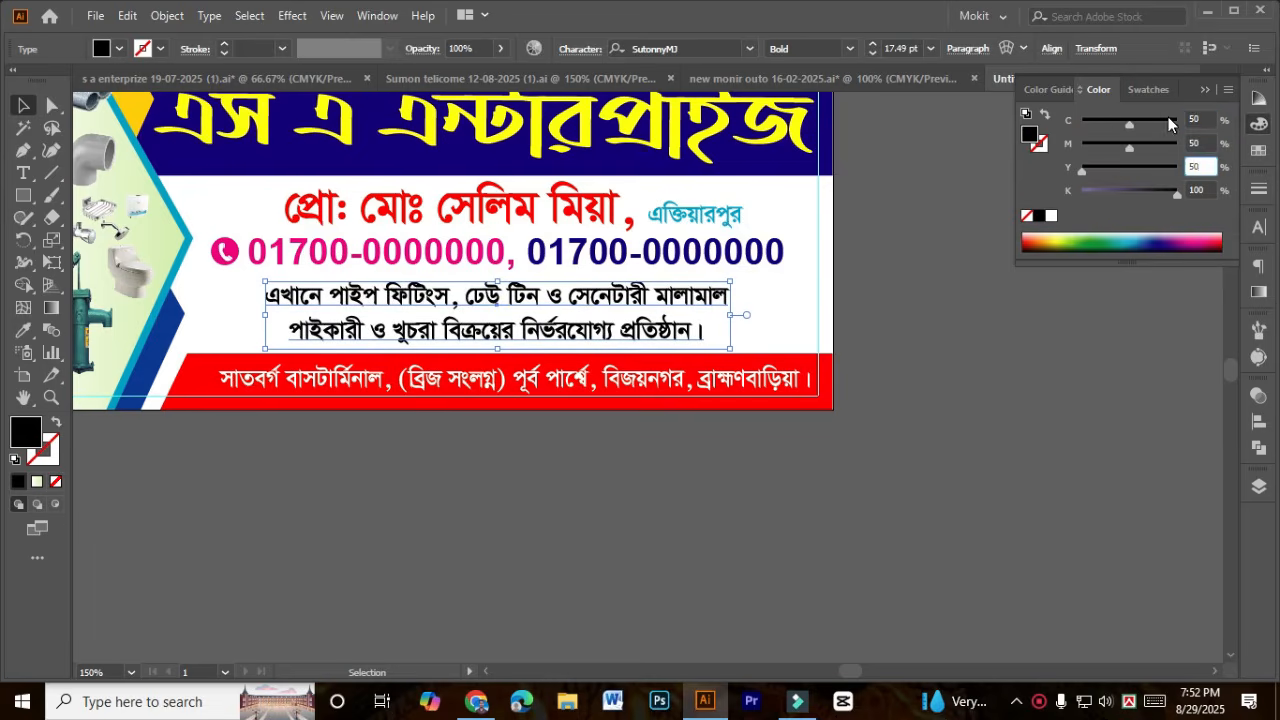
key("Return")
left_click(437, 516)
left_click_drag(468, 501, 525, 536)
scroll(493, 574, "down", 2)
scroll(514, 546, "up", 2)
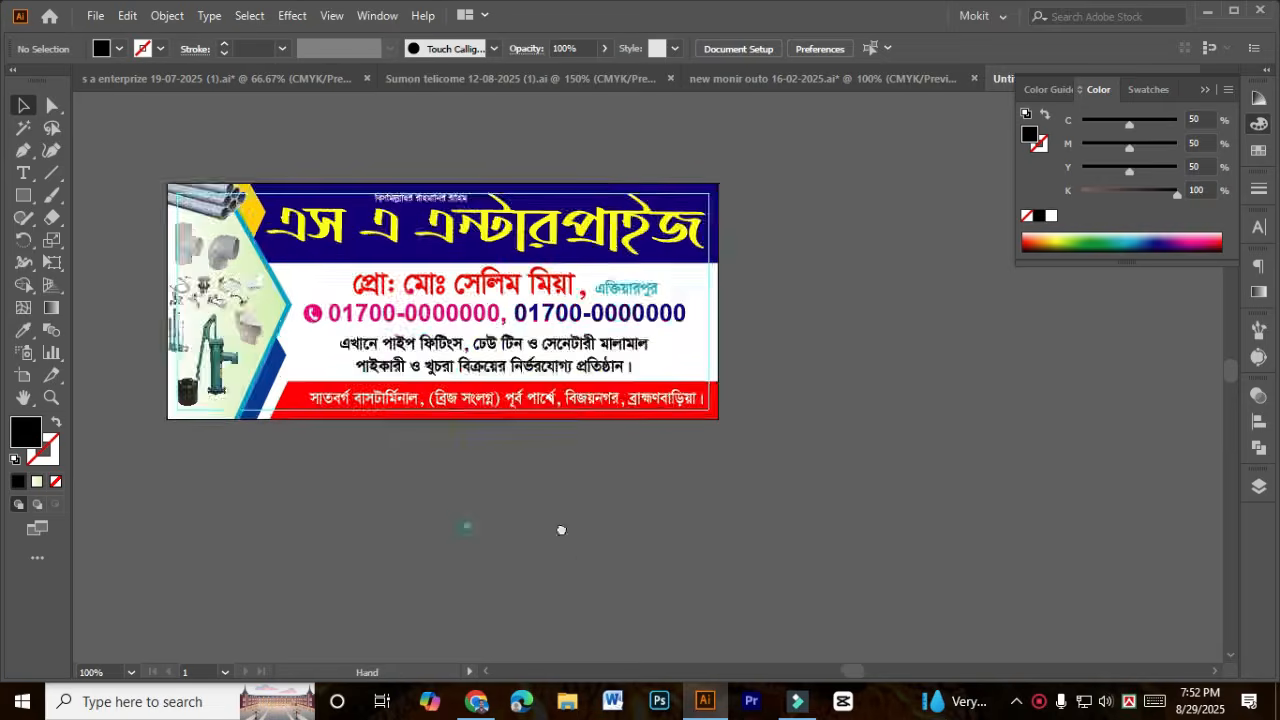
left_click_drag(550, 422, 543, 603)
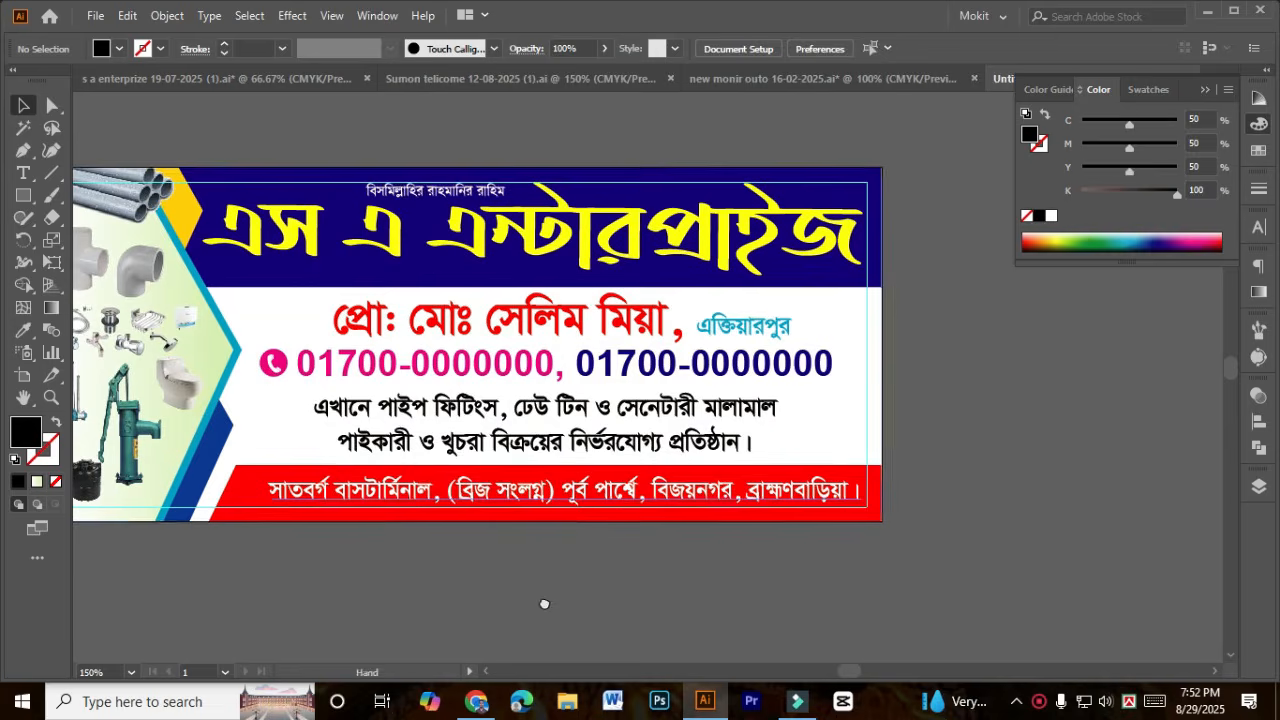
left_click(866, 410)
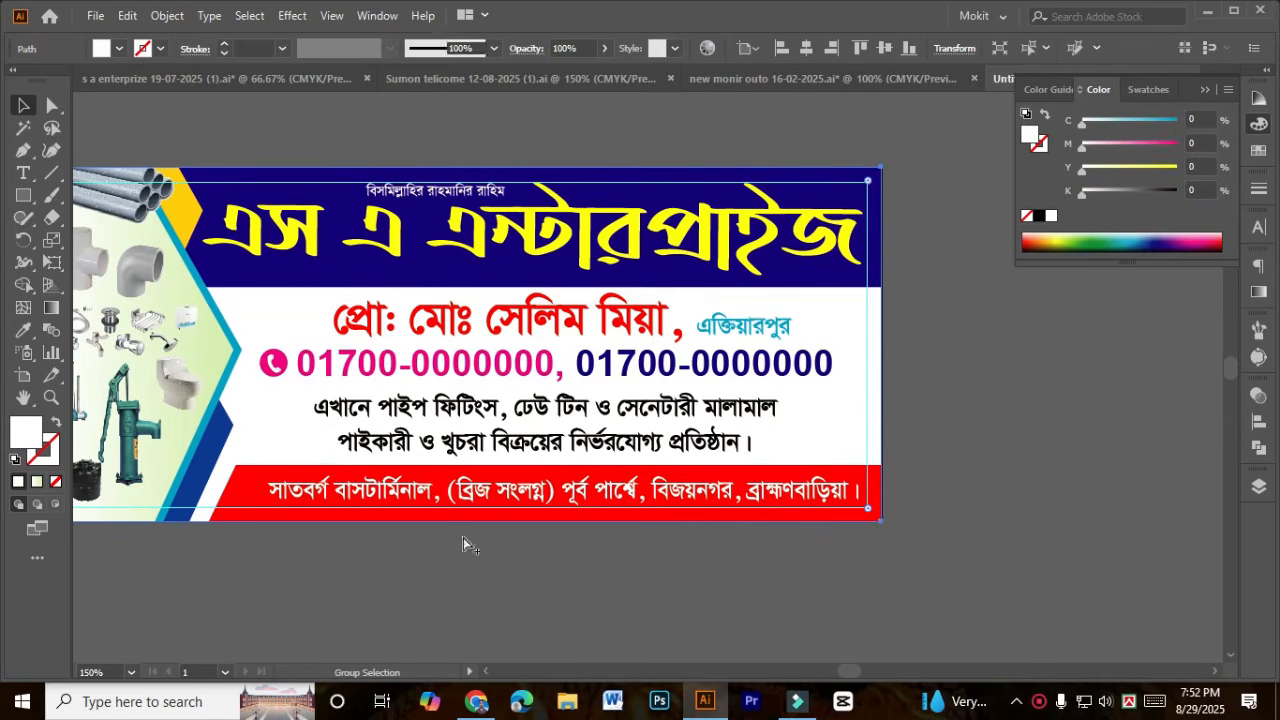
key("ctrl+z")
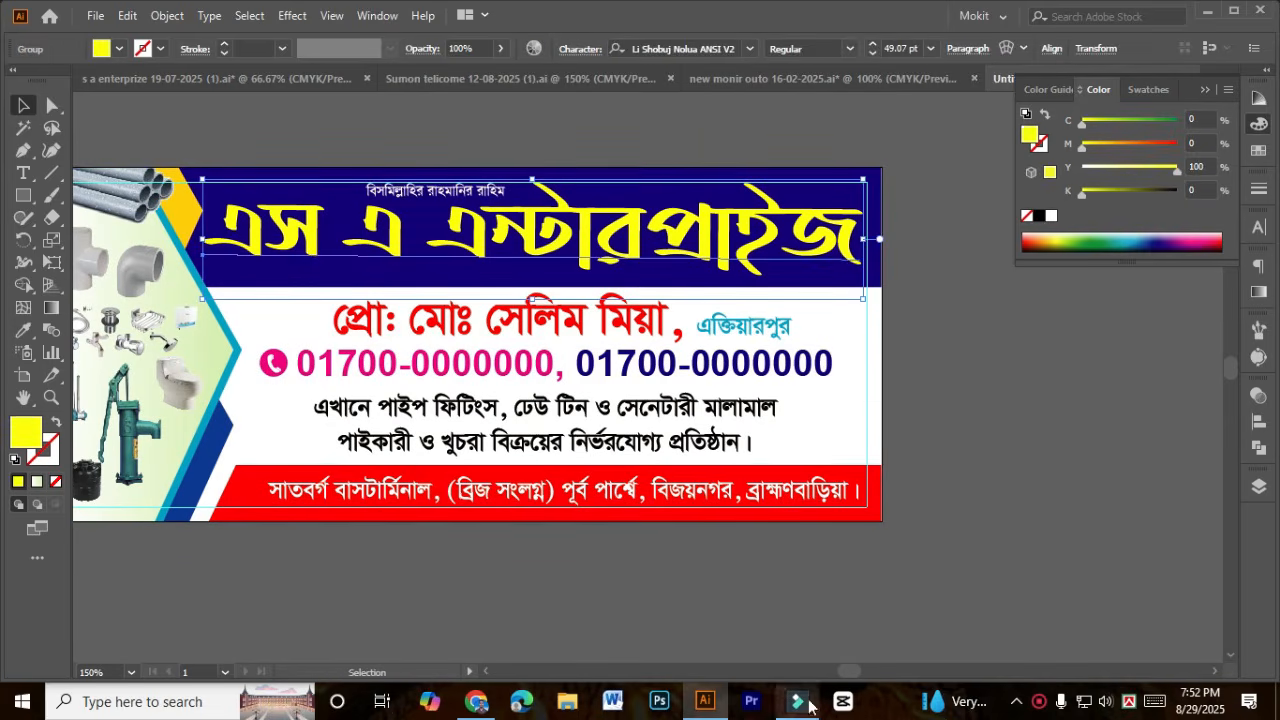
right_click(1043, 692)
left_click(1060, 662)
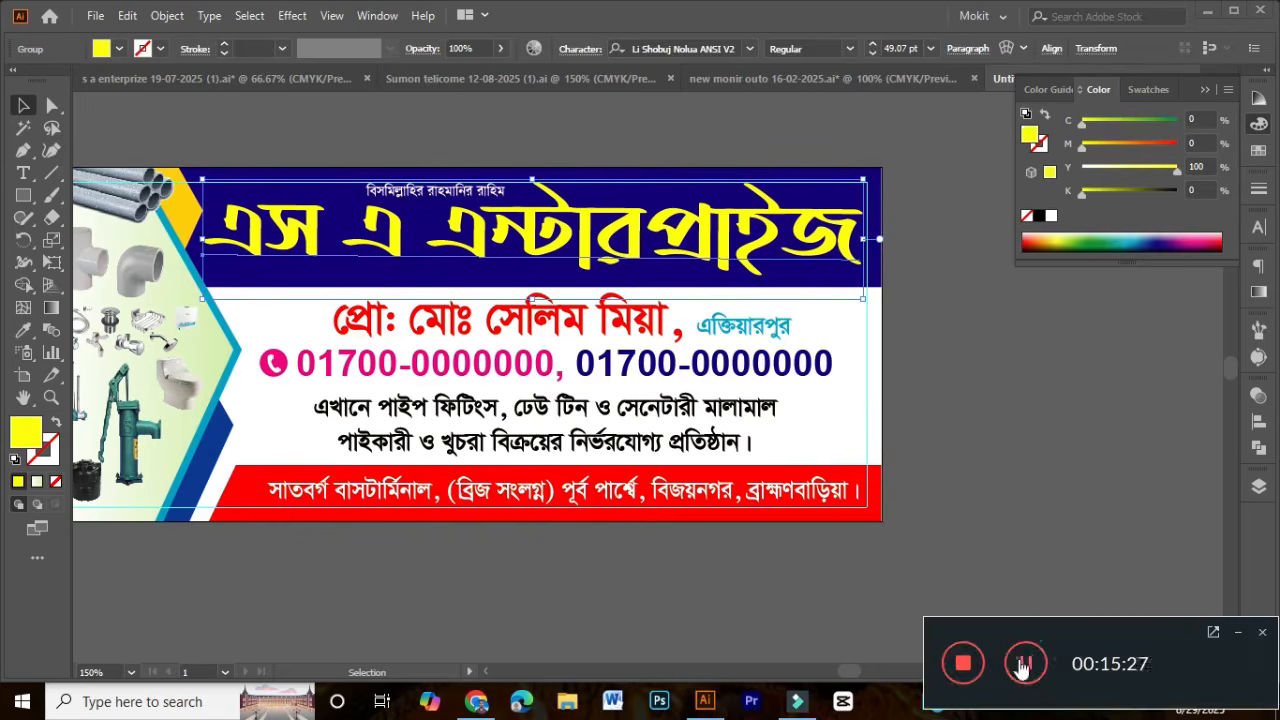
left_click(1024, 663)
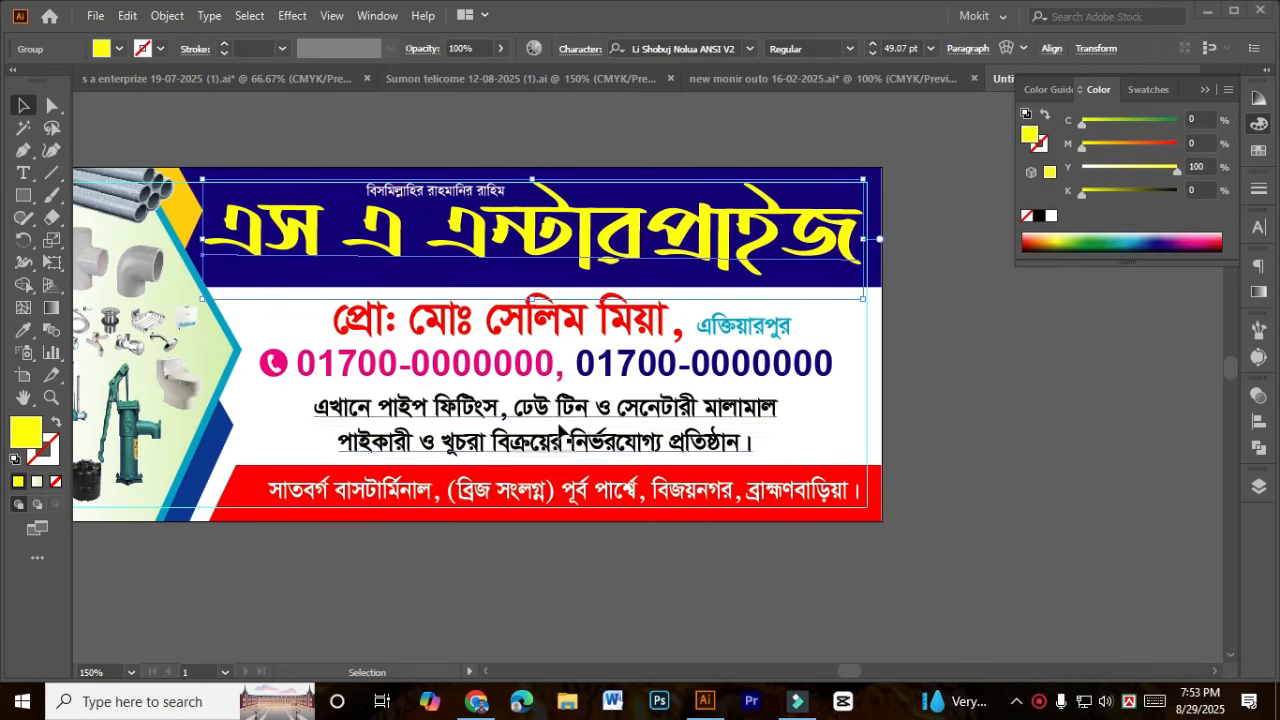
Step: Fill the signboard's white background rectangle with the white-to-green gradient and make it radial
left_click(879, 362)
left_click(30, 484)
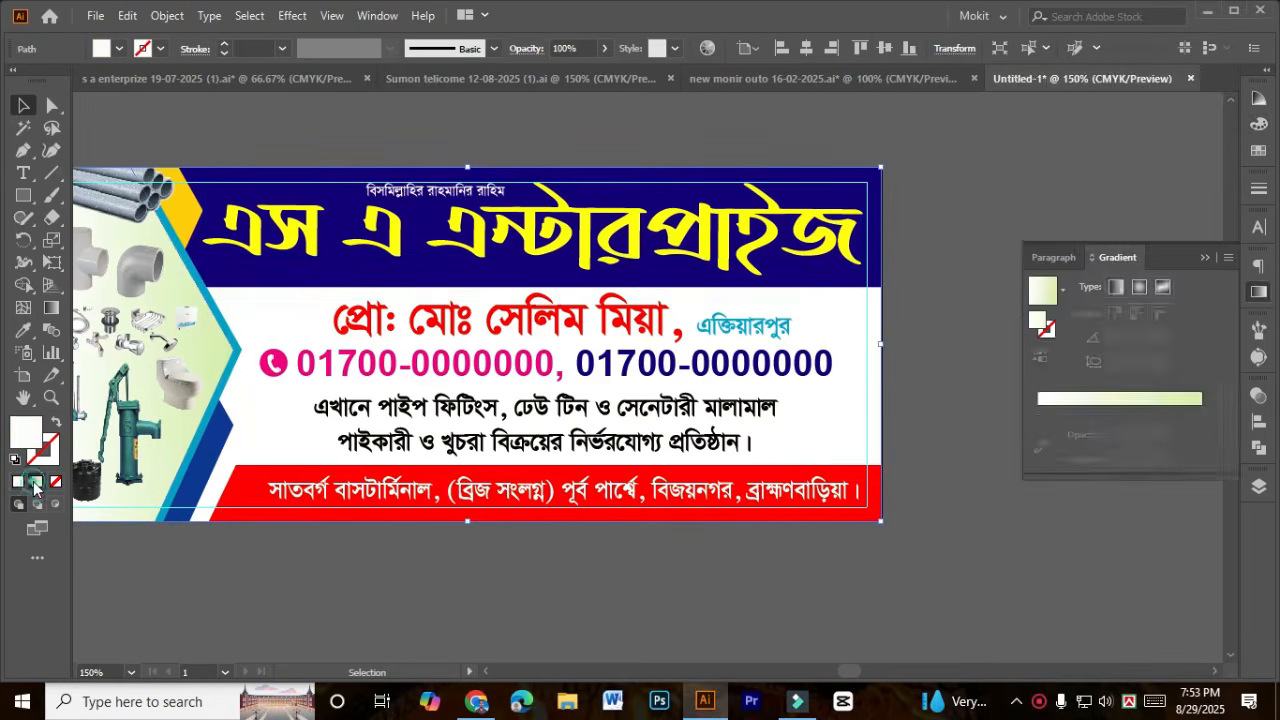
left_click(1140, 289)
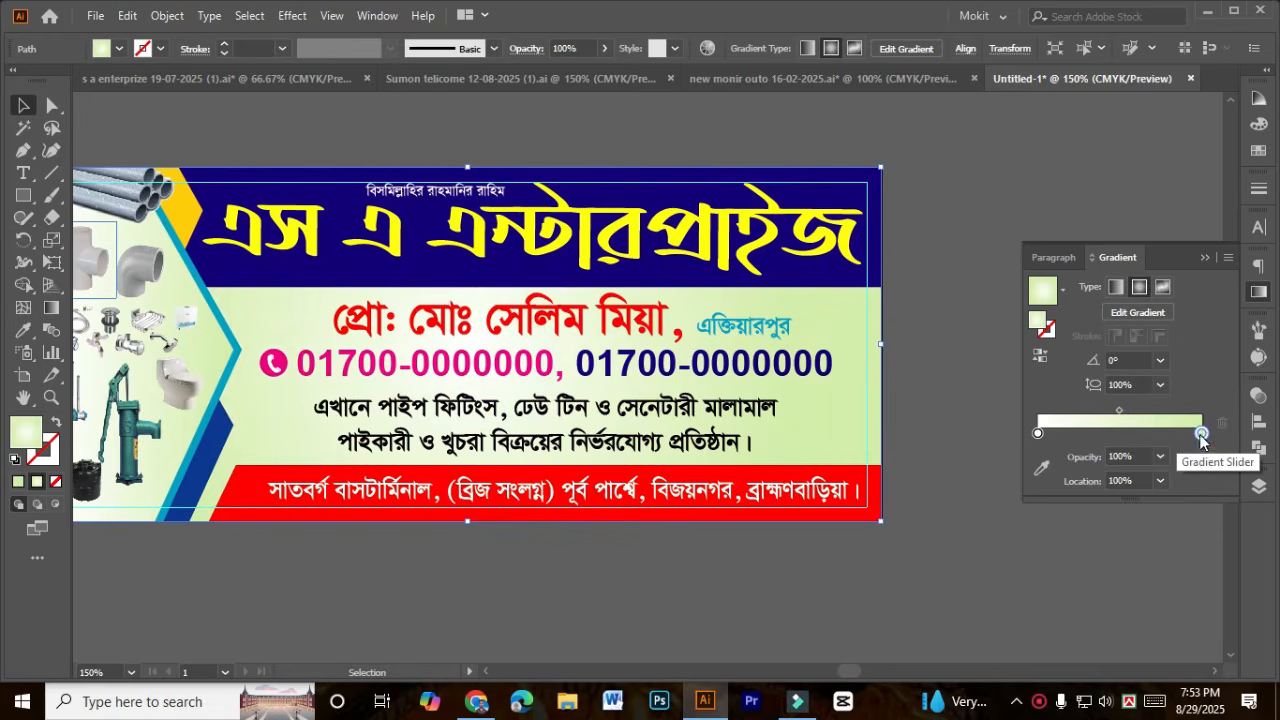
Step: Lighten the background gradient's end colour to a very pale green with less cyan and 15% yellow, then deselect the background
double_click(1201, 433)
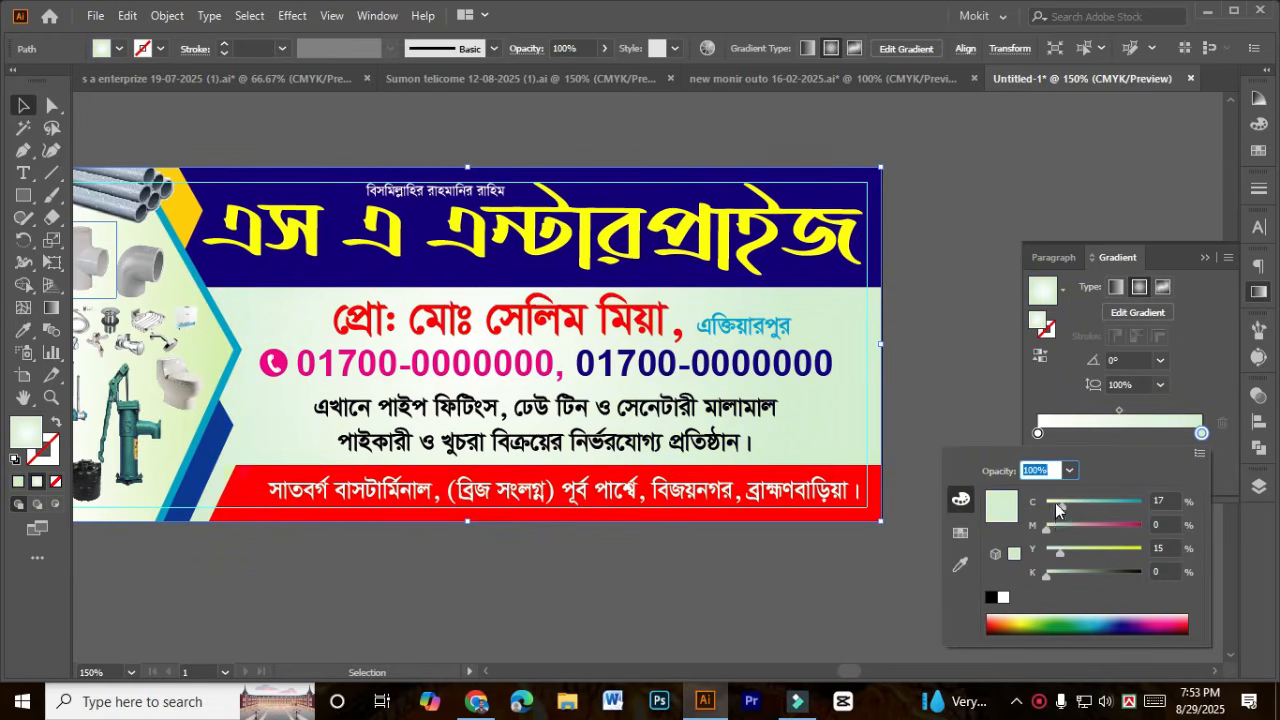
left_click_drag(1058, 510, 1054, 510)
left_click(551, 606)
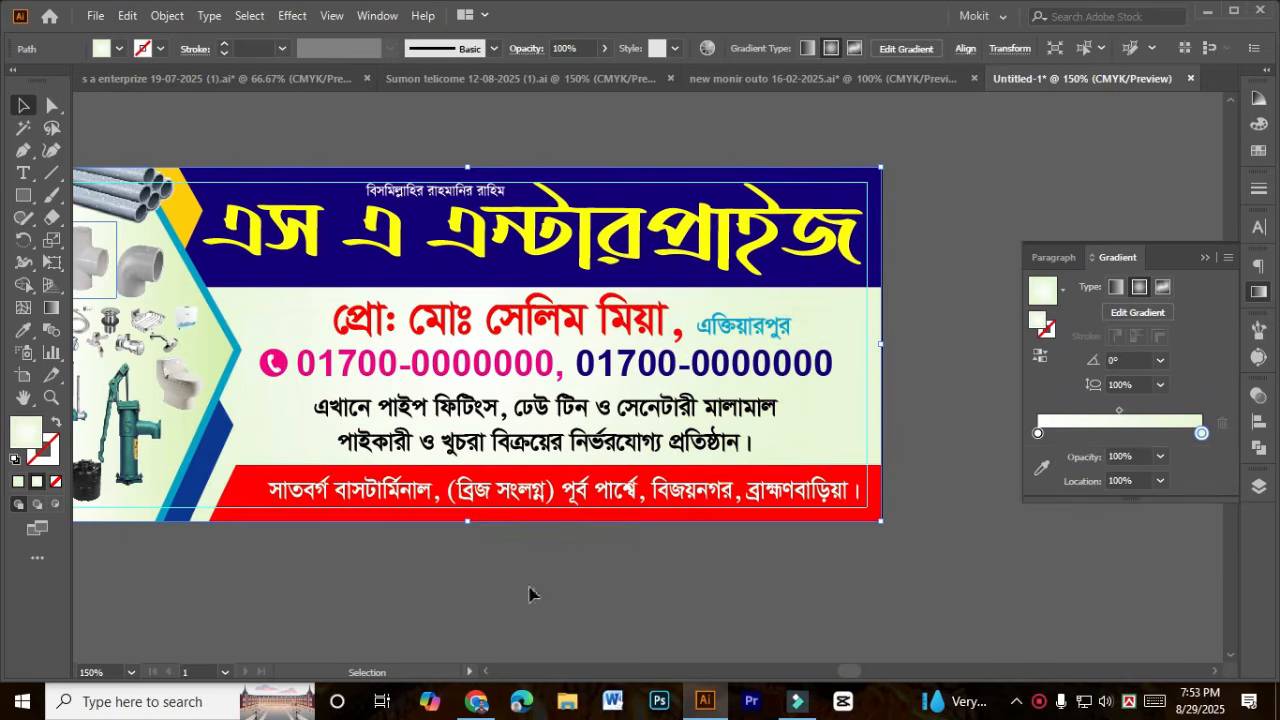
key("ctrl+shift+a")
left_click(1205, 258)
left_click(922, 544)
left_click_drag(673, 597, 733, 524)
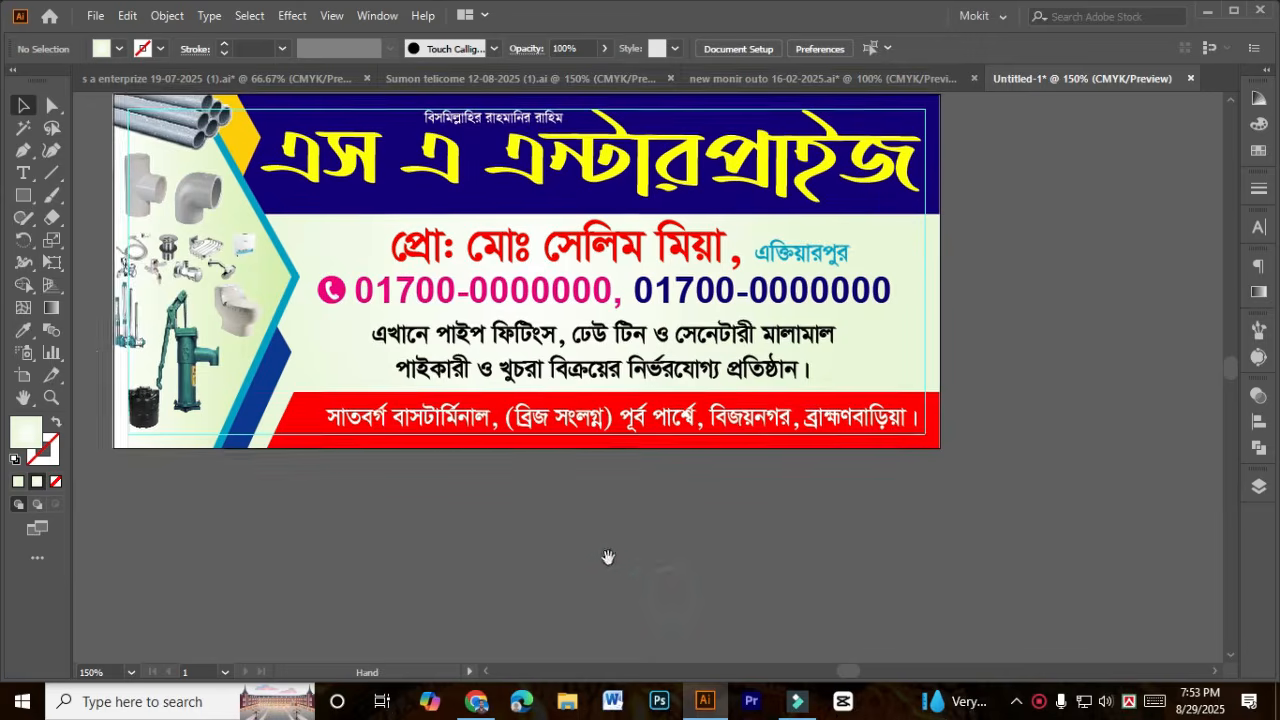
left_click_drag(632, 553, 636, 599)
mouse_move(555, 580)
left_mouse_down()
mouse_move(542, 586)
mouse_move(556, 559)
left_mouse_up()
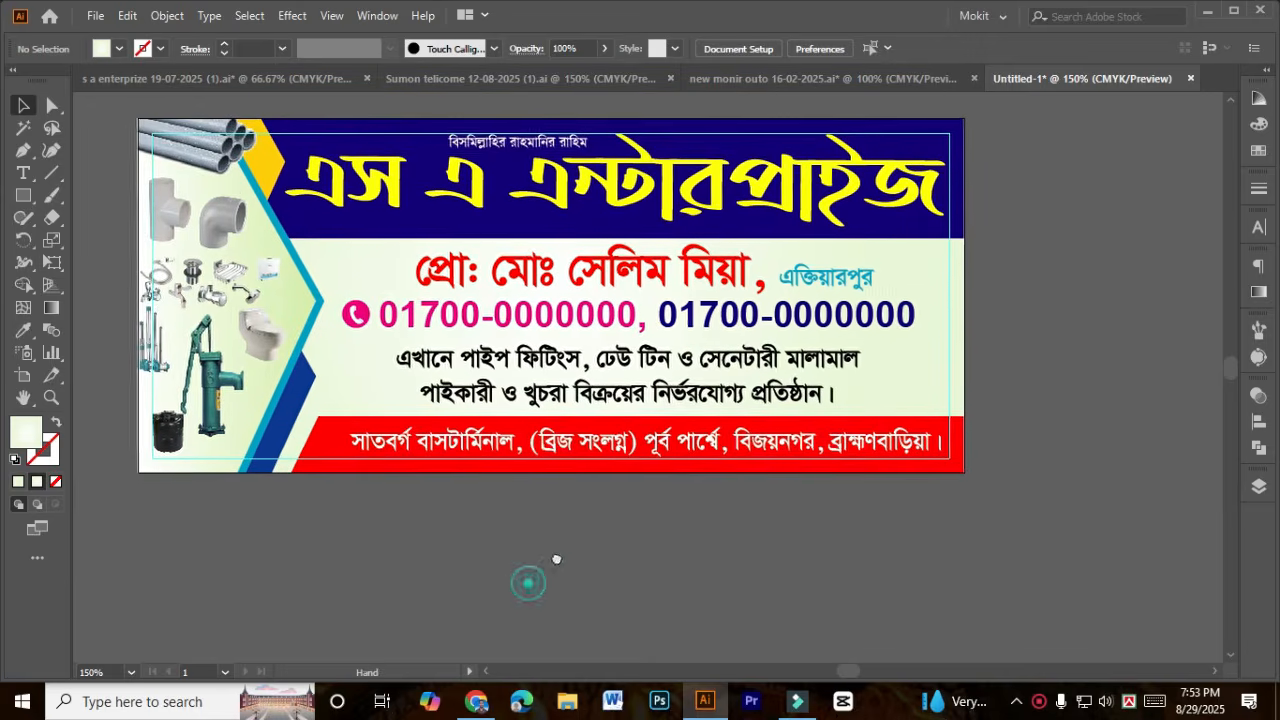
Step: Switch to Chrome and search Google for "location png" in a new tab
left_click(476, 701)
left_click(1088, 19)
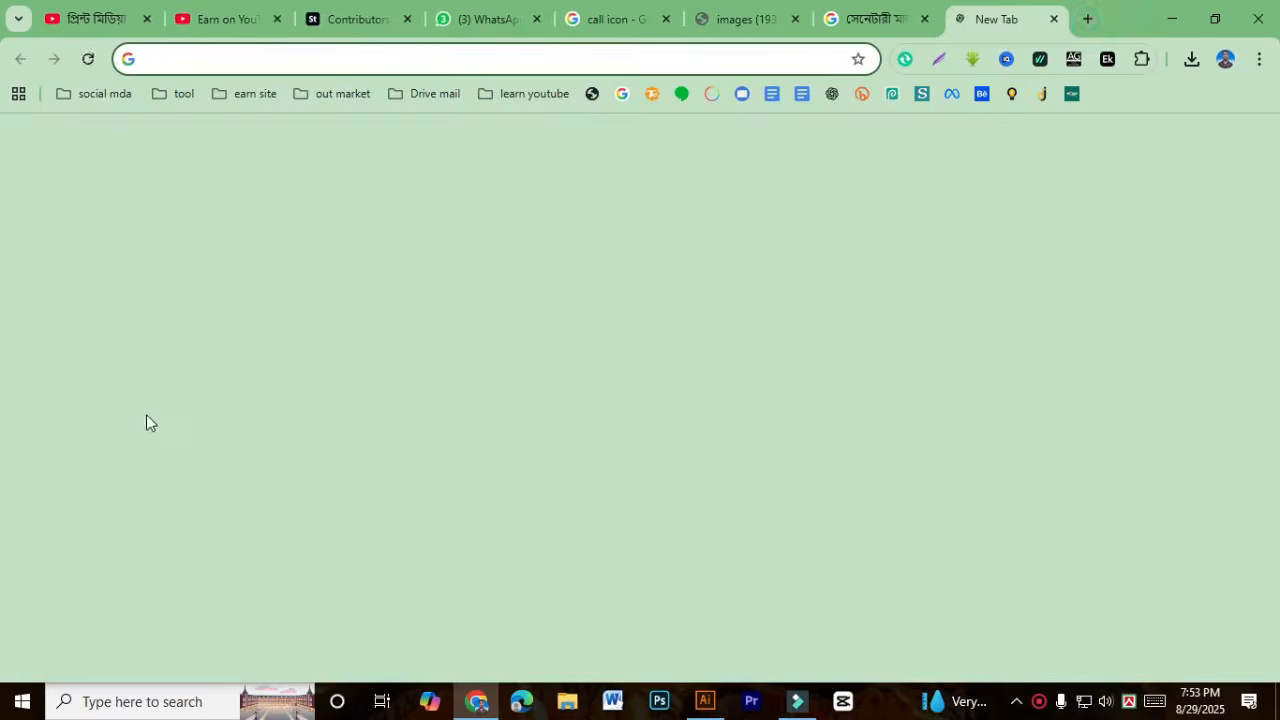
type("loc")
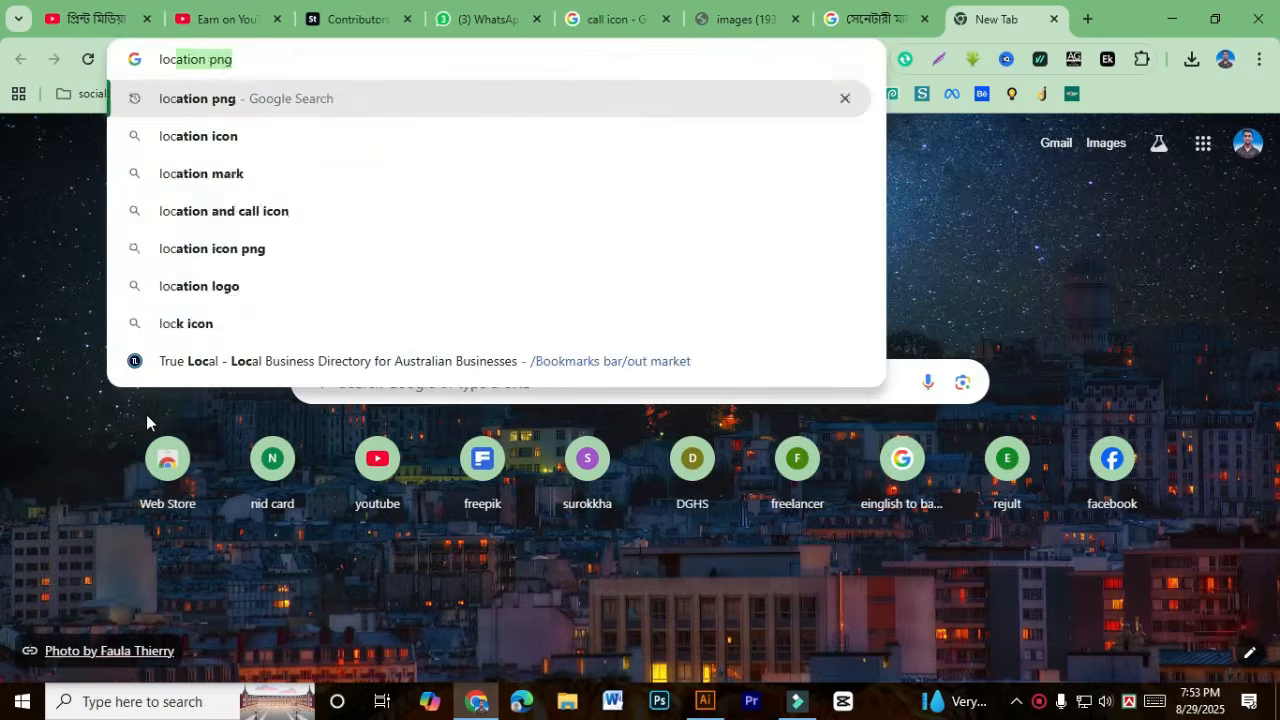
key("Return")
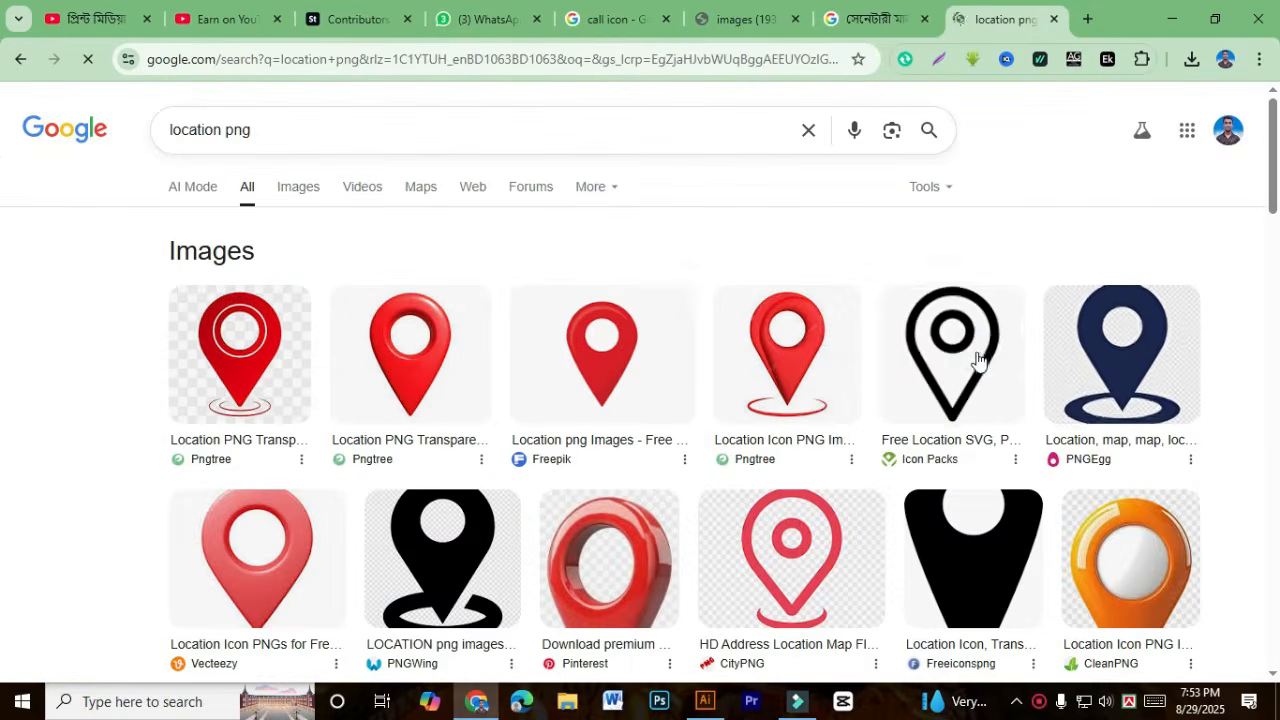
Step: Open the black outlined location pin from Icon Packs as a full image in its own tab and copy it
left_click(978, 358)
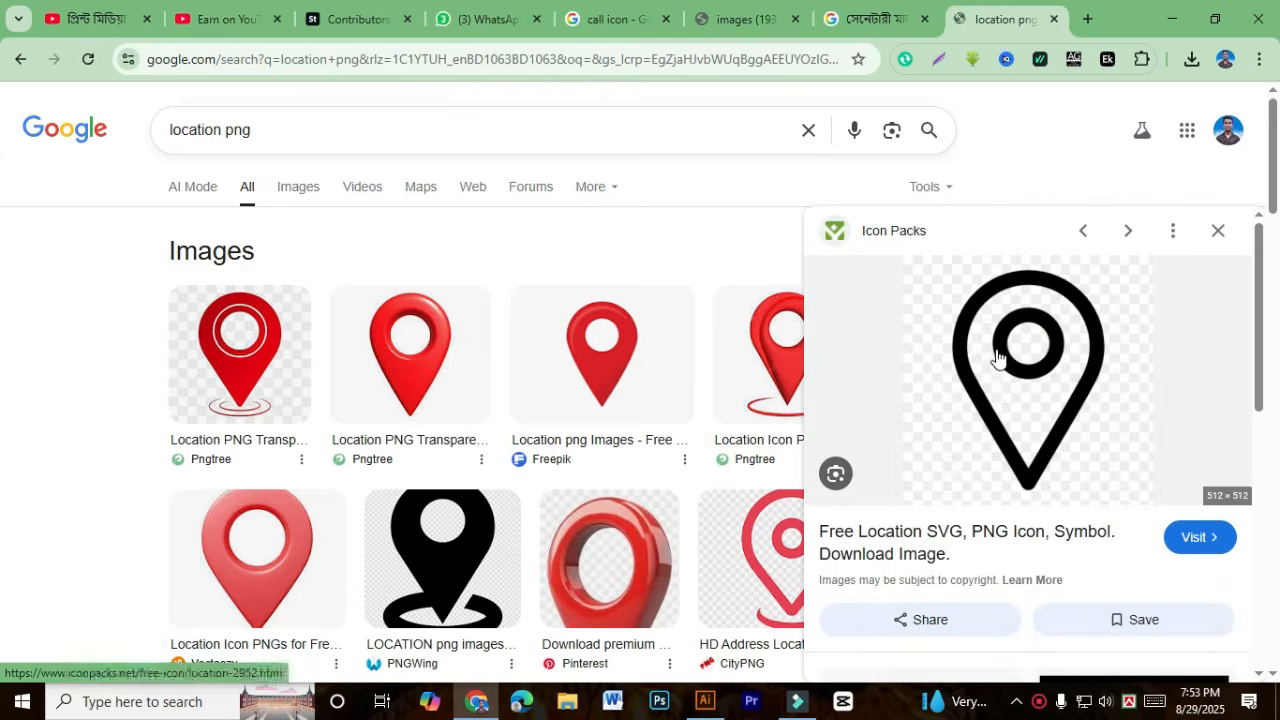
right_click(997, 358)
left_click(1088, 496)
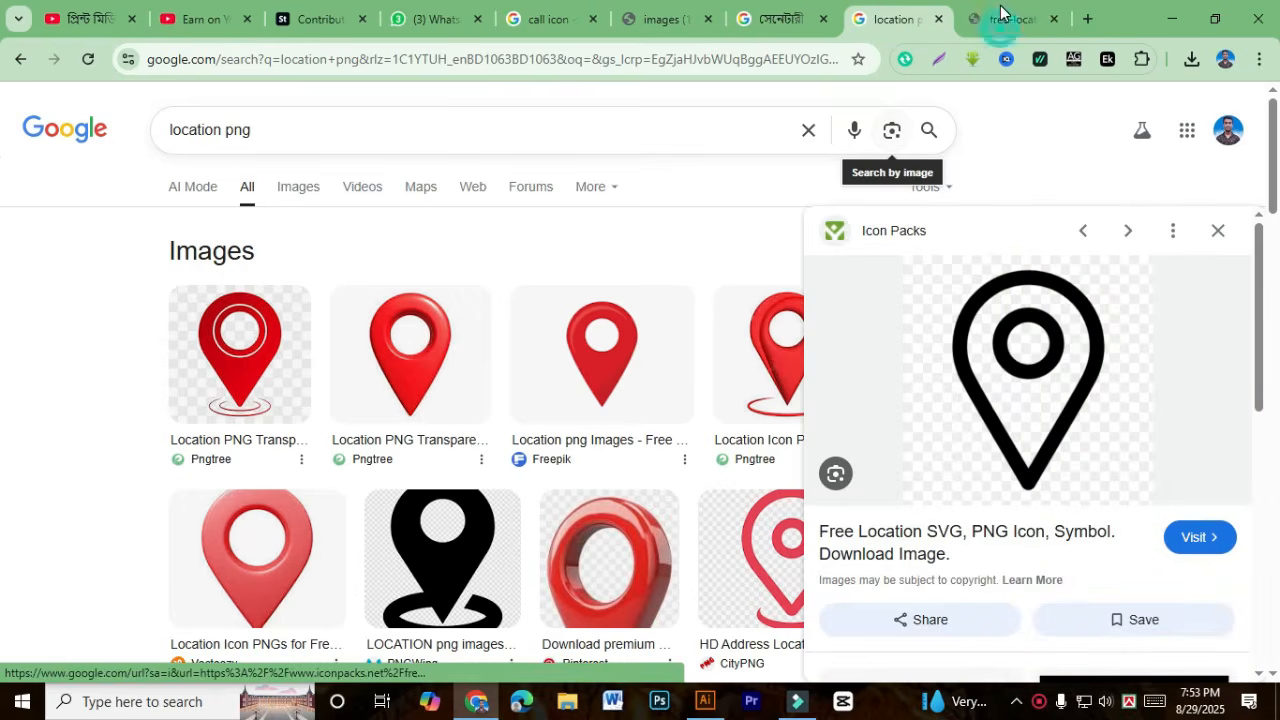
left_click(1000, 12)
right_click(588, 312)
left_click(677, 380)
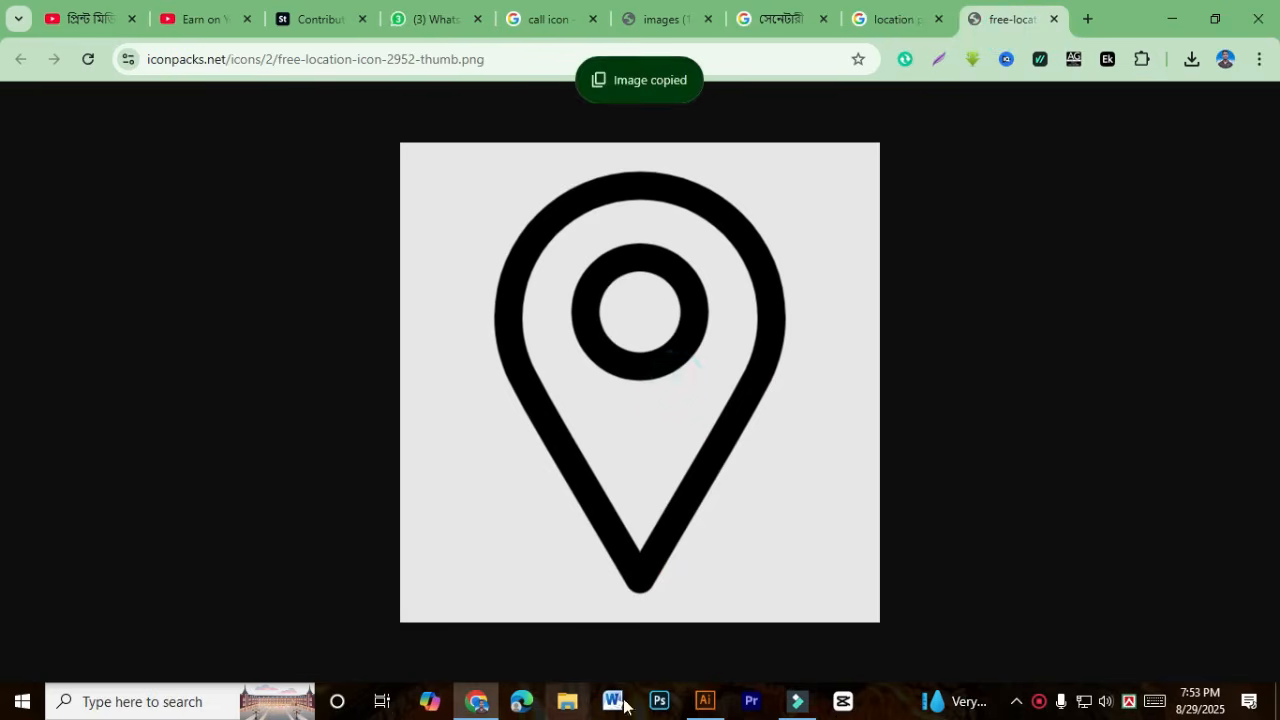
Step: Try pasting the copied location pin image into the Illustrator signboard document, and delete the pasted image
left_click(705, 701)
key("ctrl+v")
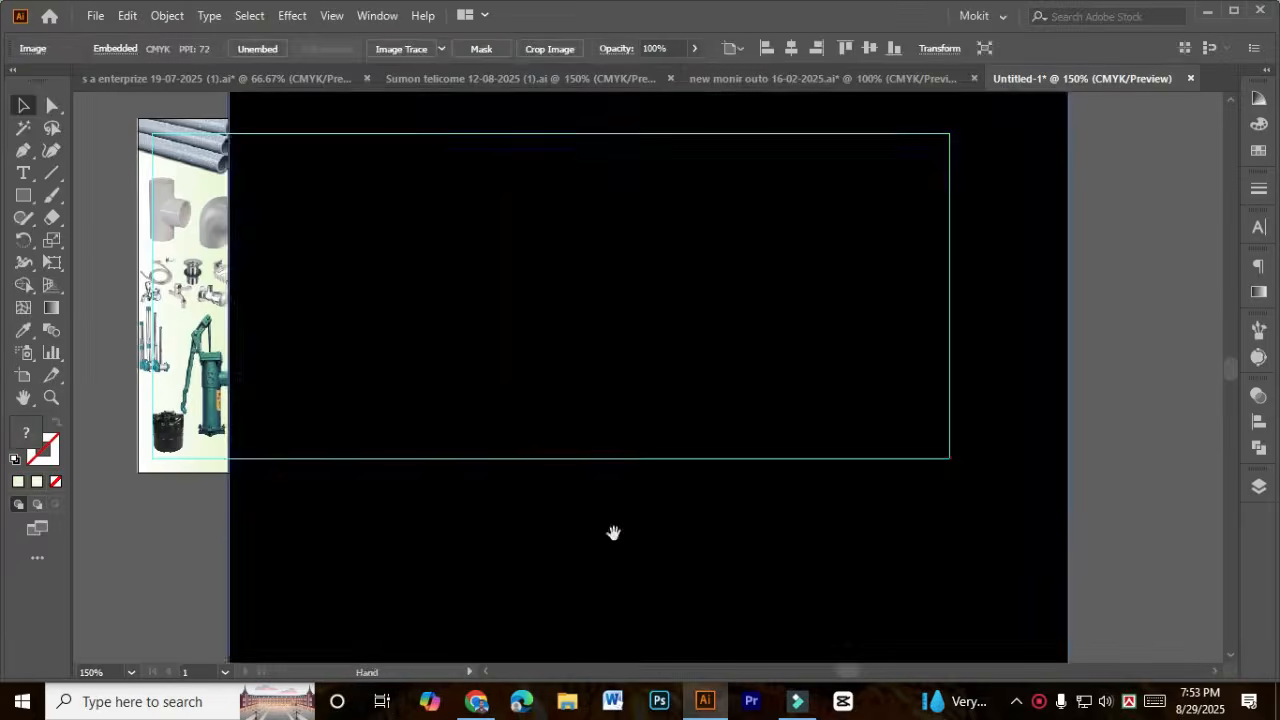
left_click_drag(657, 494, 369, 434)
scroll(374, 448, "down", 4)
key("Delete")
Step: Switch back to Chrome and save the location pin image to Downloads as free-location-icon-2952-thumb
left_click(476, 701)
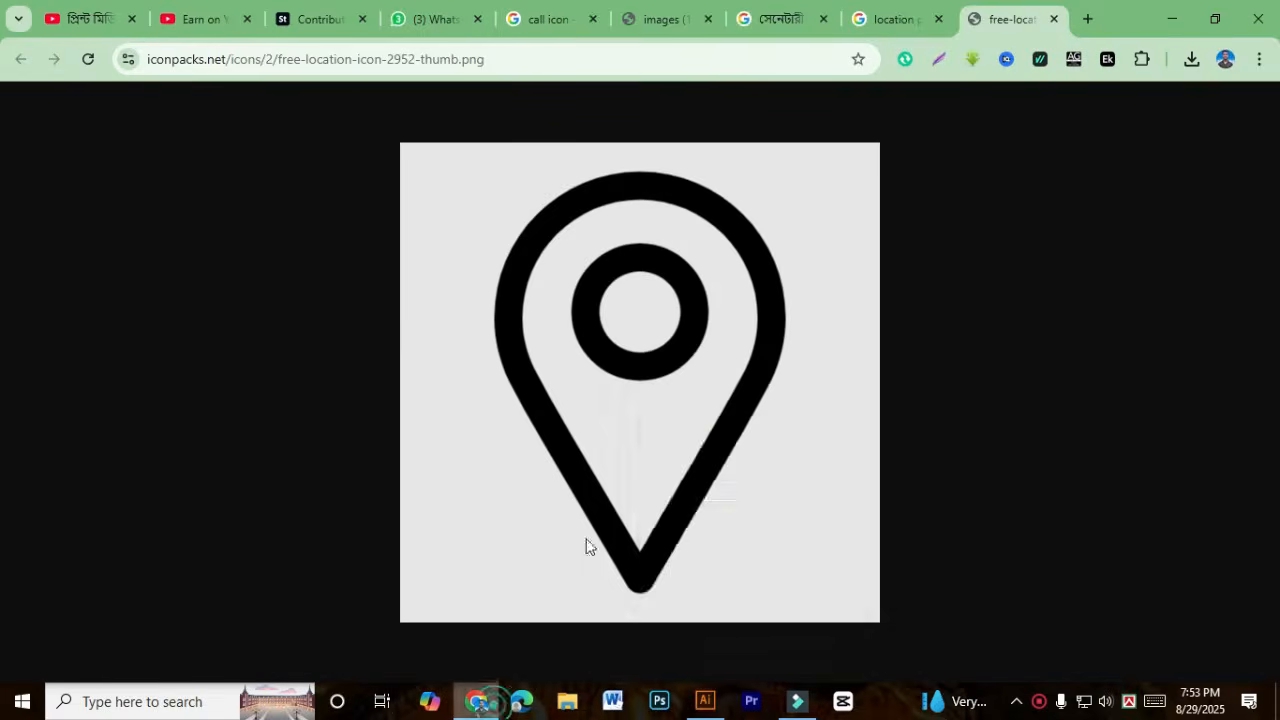
right_click(635, 405)
left_click(665, 455)
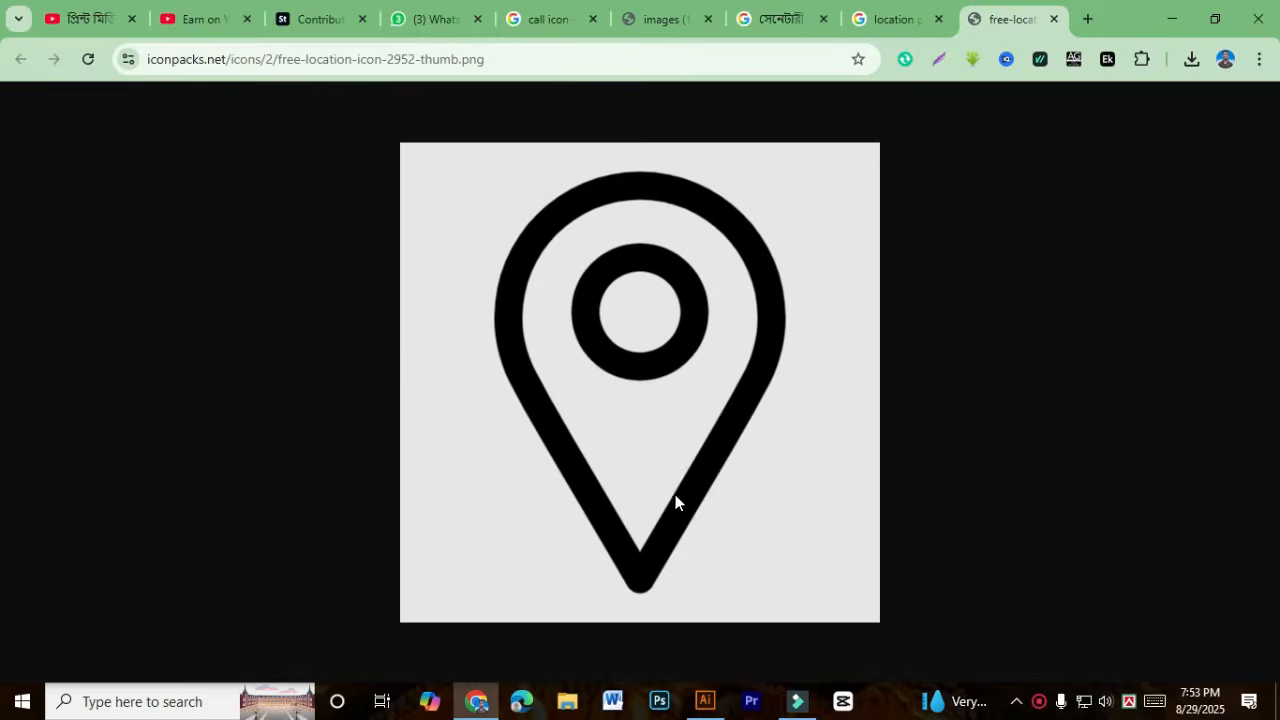
key("Return")
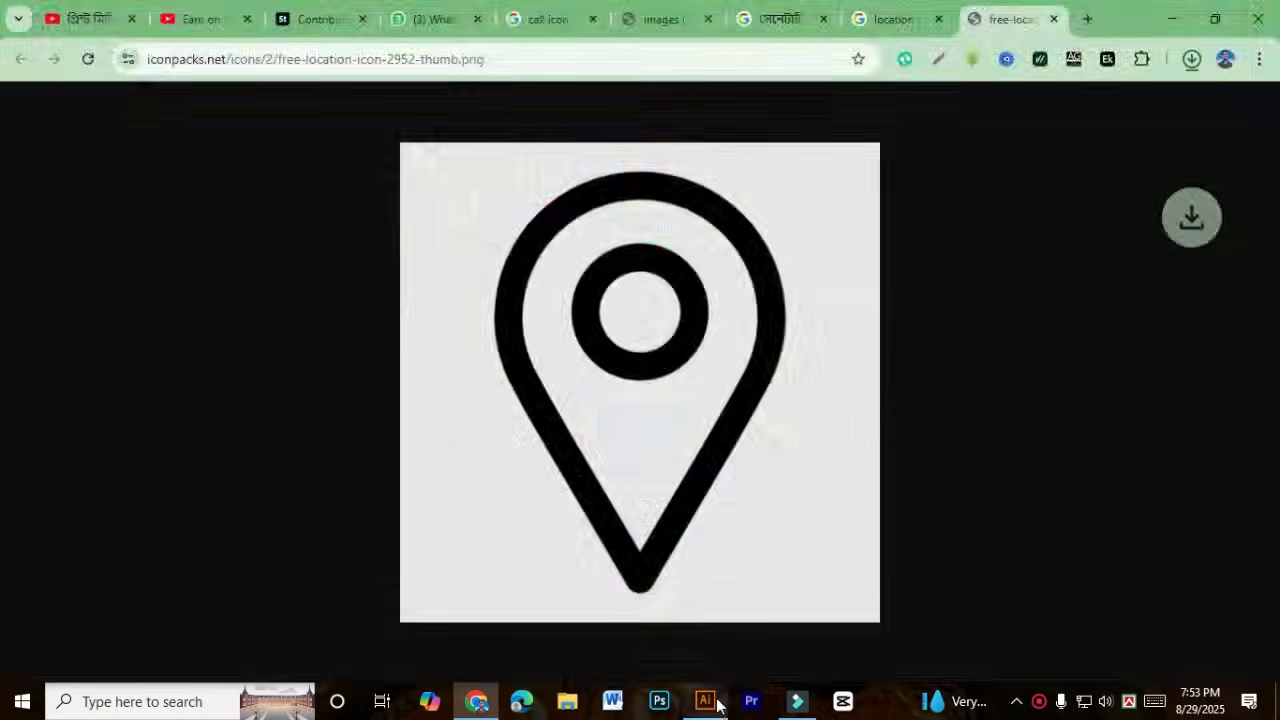
Step: Switch to Illustrator and place the free-location-icon-2952-thumb image from Downloads on the empty canvas beside the signboard
left_click(705, 701)
left_click(95, 15)
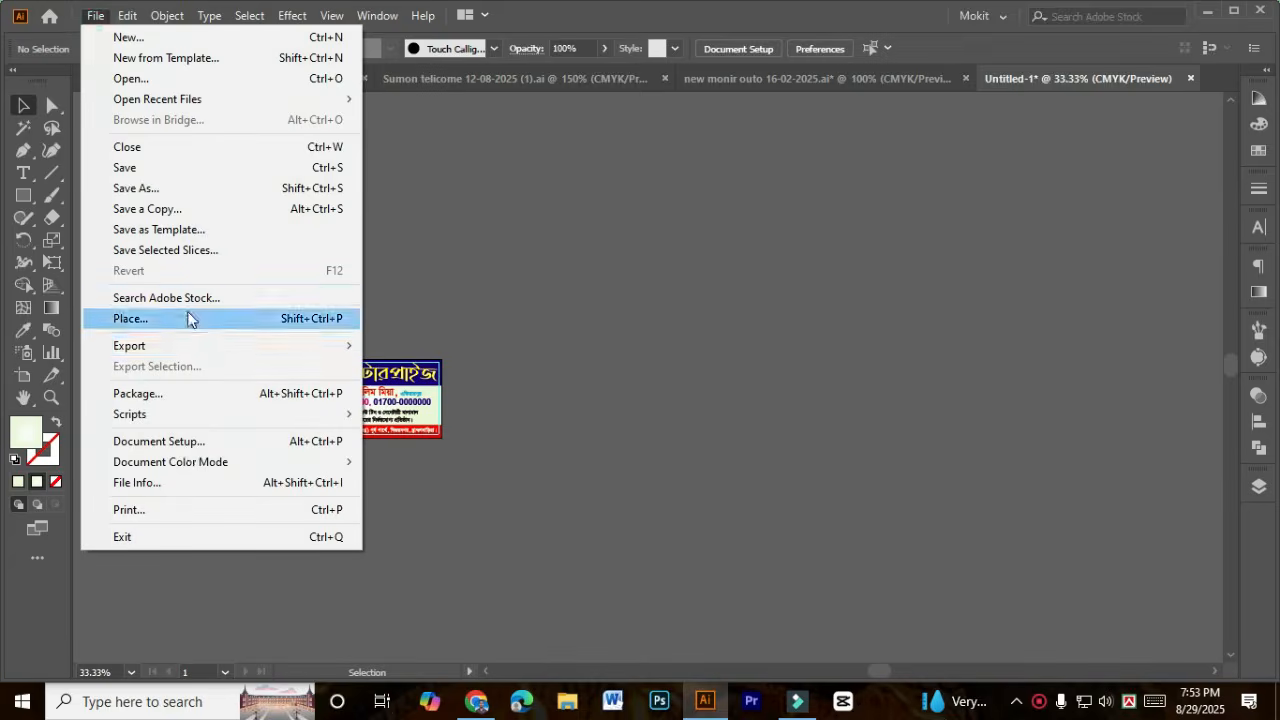
left_click(189, 317)
left_click(249, 177)
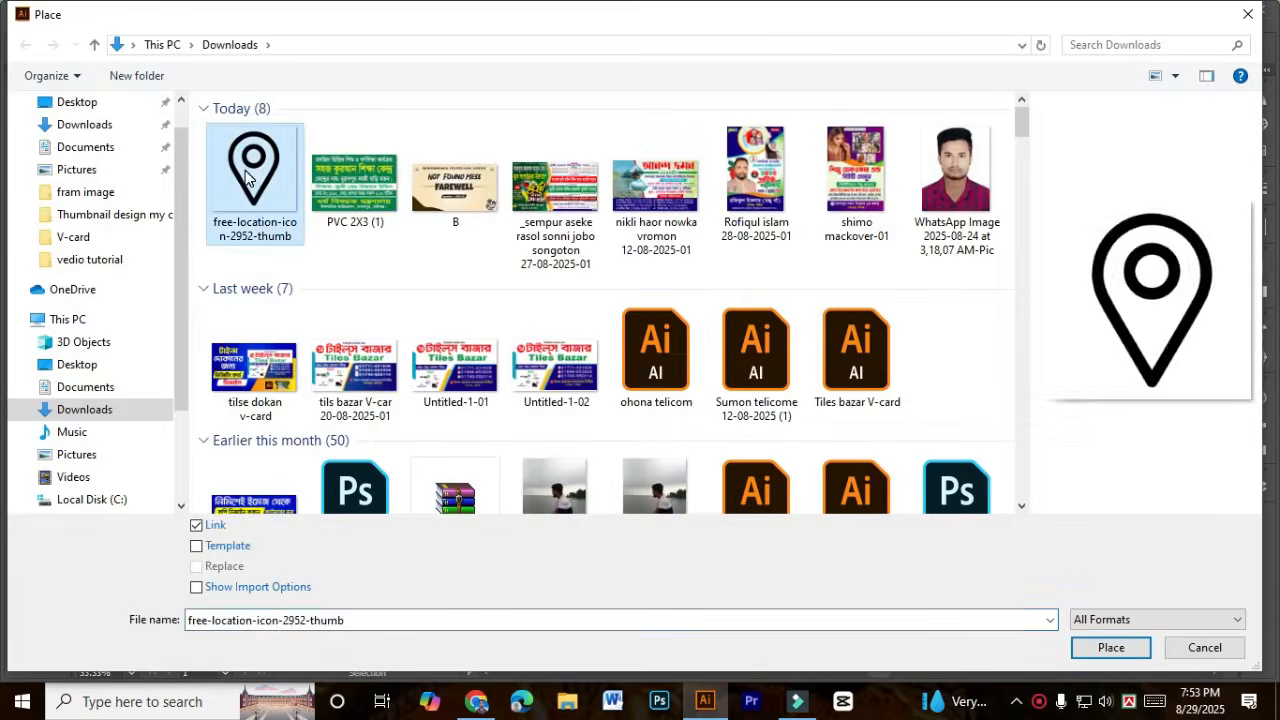
double_click(249, 177)
left_click(495, 298)
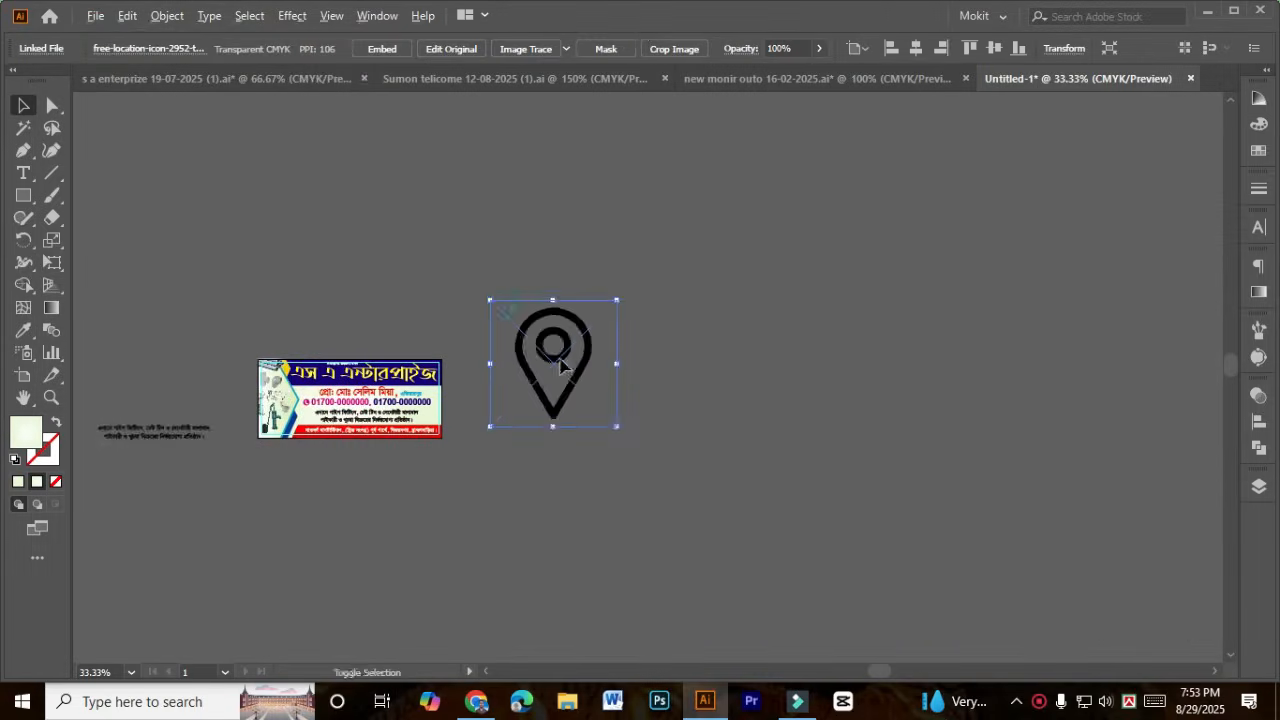
Step: Embed the placed location pin image and trace it with the Silhouettes preset
scroll(596, 343, "up", 2)
left_click(385, 49)
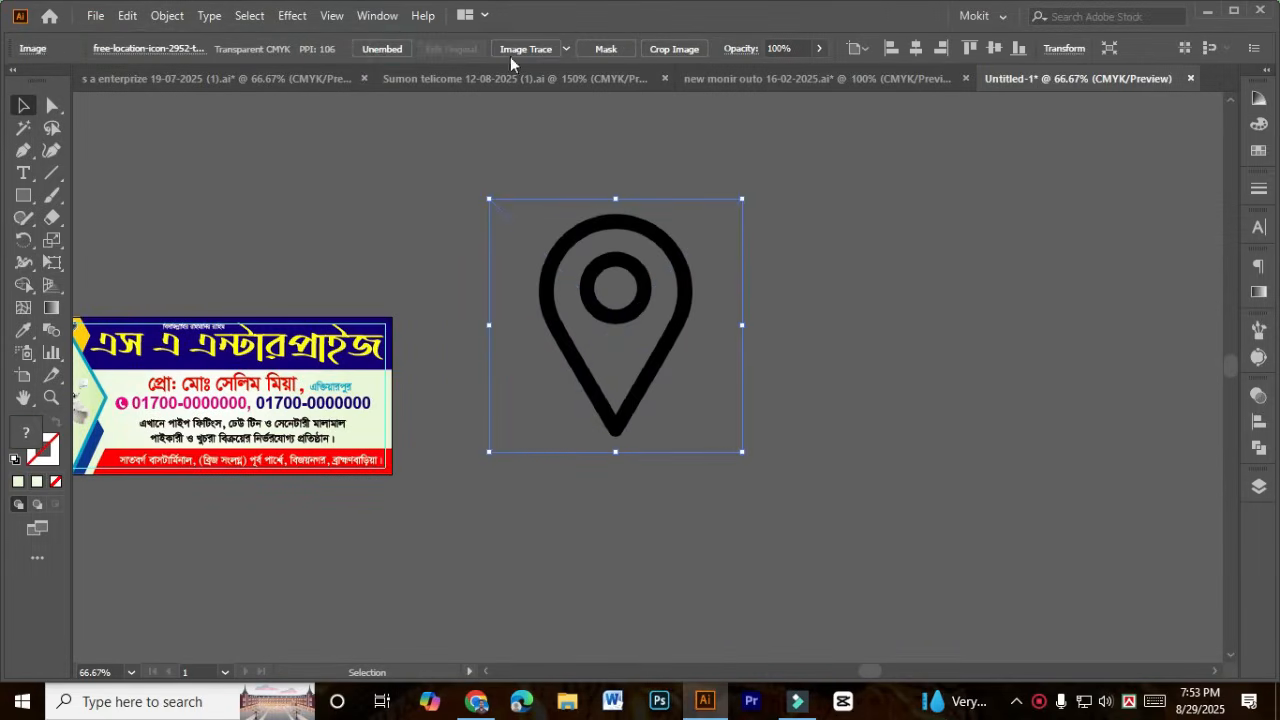
left_click(565, 50)
left_click(603, 277)
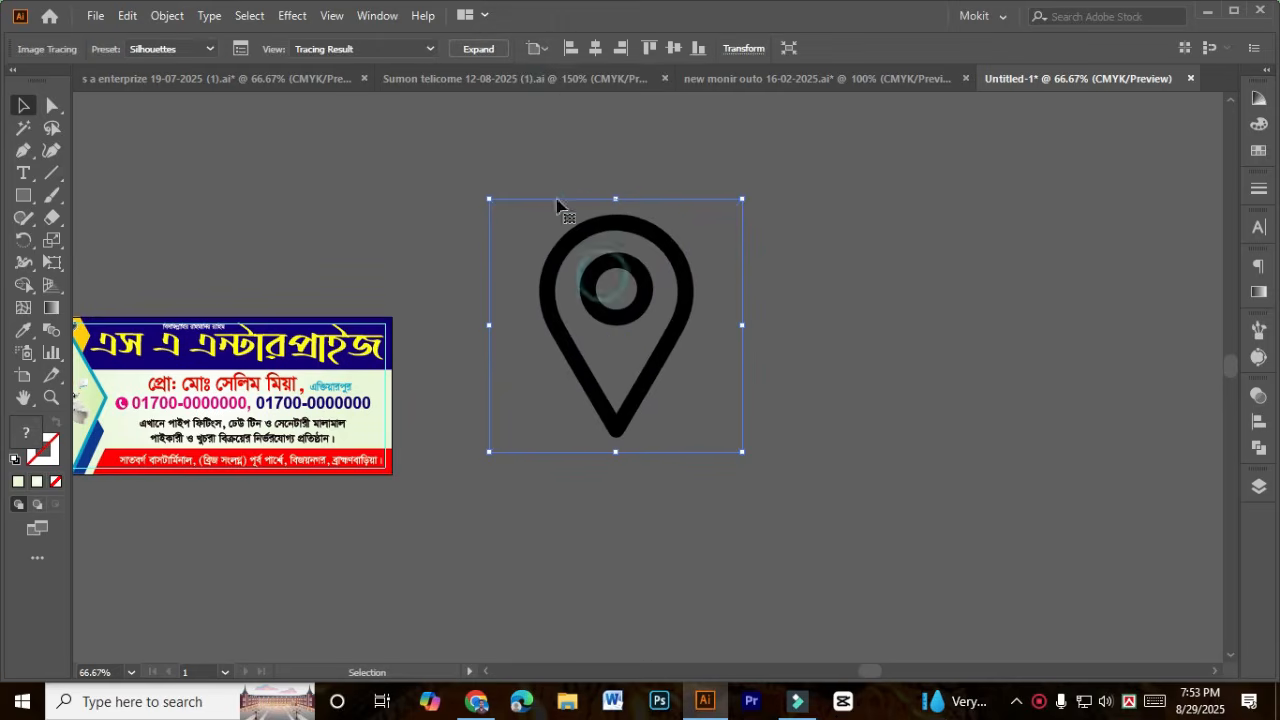
Step: Expand the traced location pin into vector shapes and fill it with white
left_click(1257, 151)
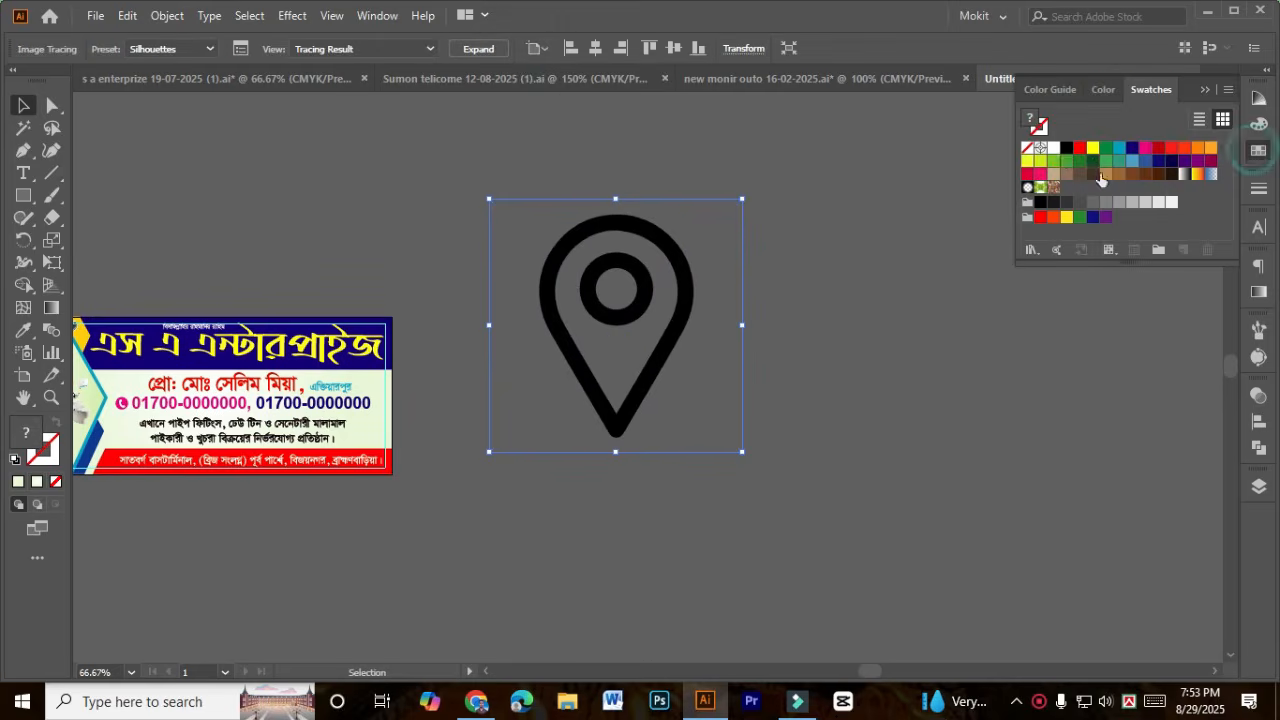
left_click(1054, 149)
left_click(514, 483)
left_click_drag(706, 316, 800, 346)
left_click(806, 338)
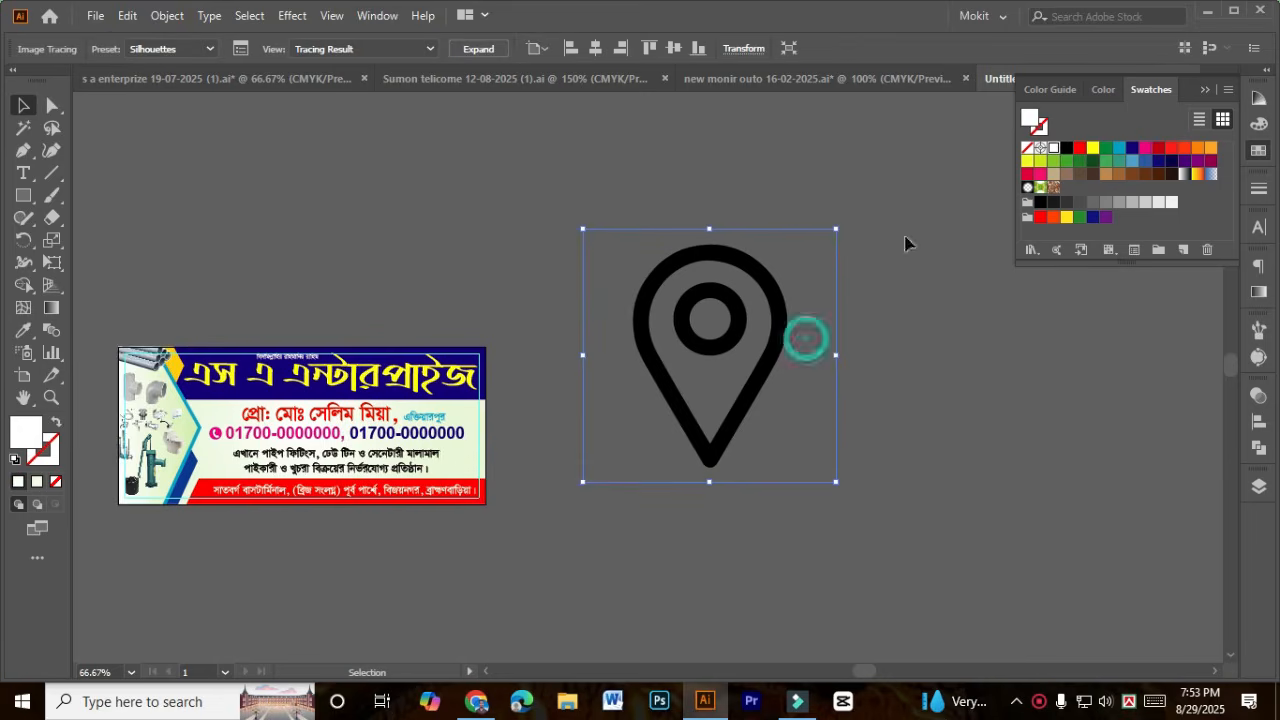
left_click(493, 52)
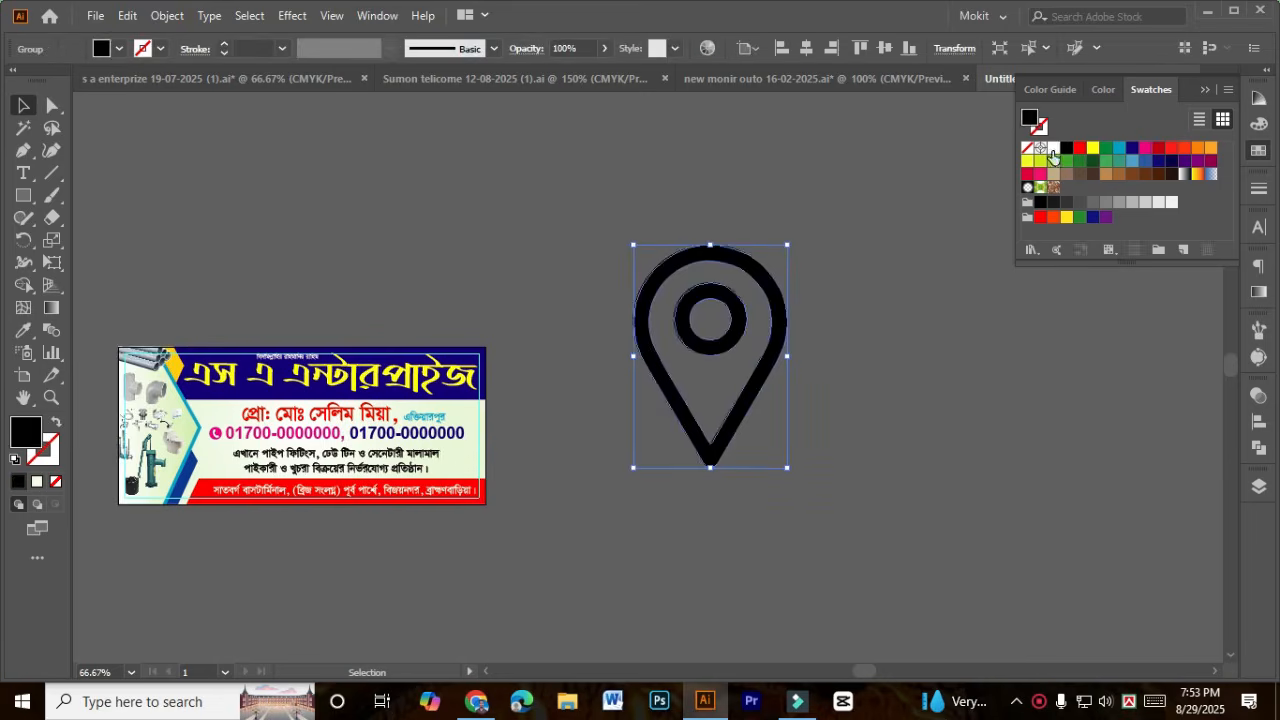
left_click(1053, 150)
Step: Shrink the white location pin to text height and place it in the red band just before the address
left_click_drag(716, 248, 251, 413)
scroll(183, 548, "up", 4)
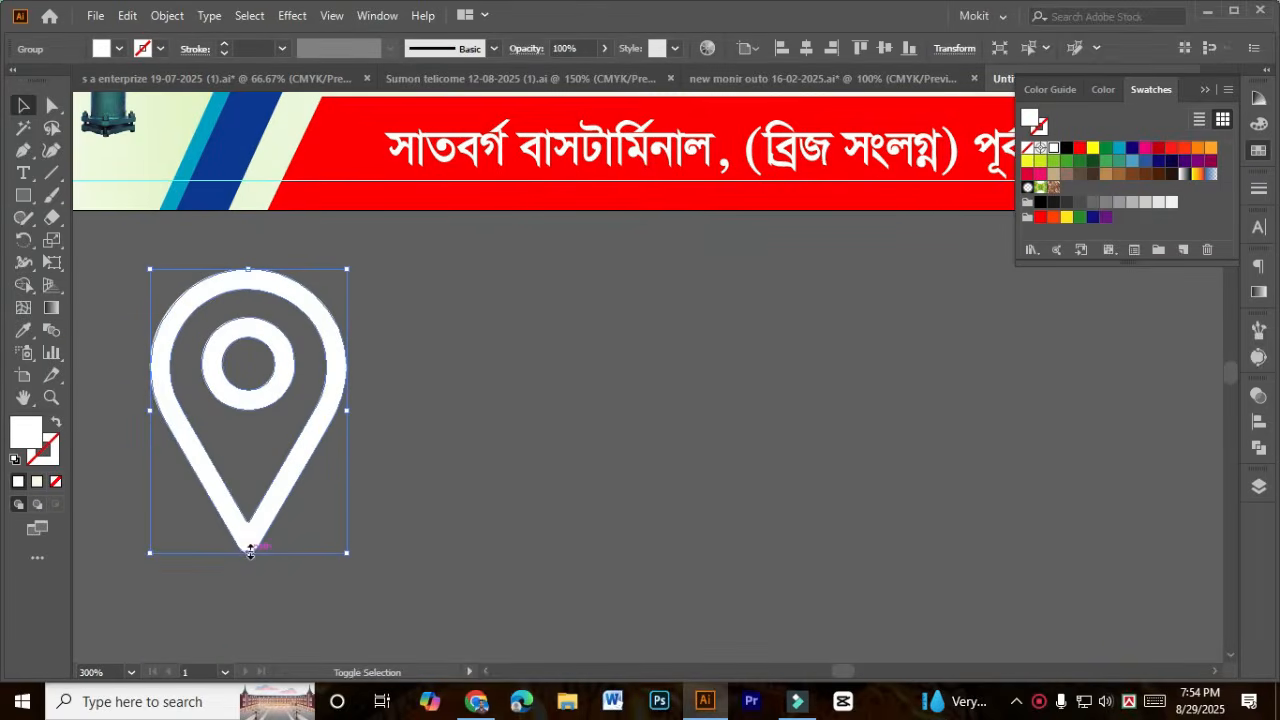
left_click_drag(250, 552, 249, 405)
scroll(246, 414, "up", 4)
scroll(271, 509, "down", 3)
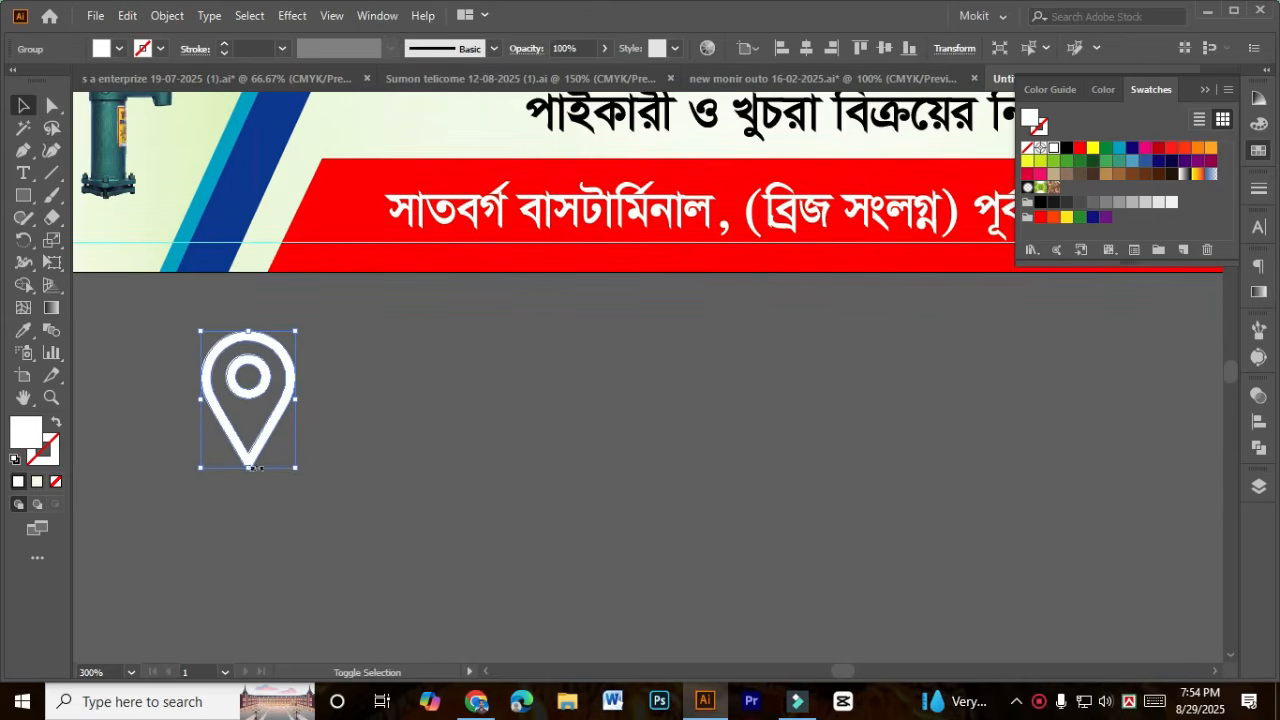
left_click_drag(255, 467, 257, 388)
scroll(249, 360, "up", 2)
left_click_drag(251, 342, 381, 207)
left_click(388, 459)
scroll(371, 471, "down", 5)
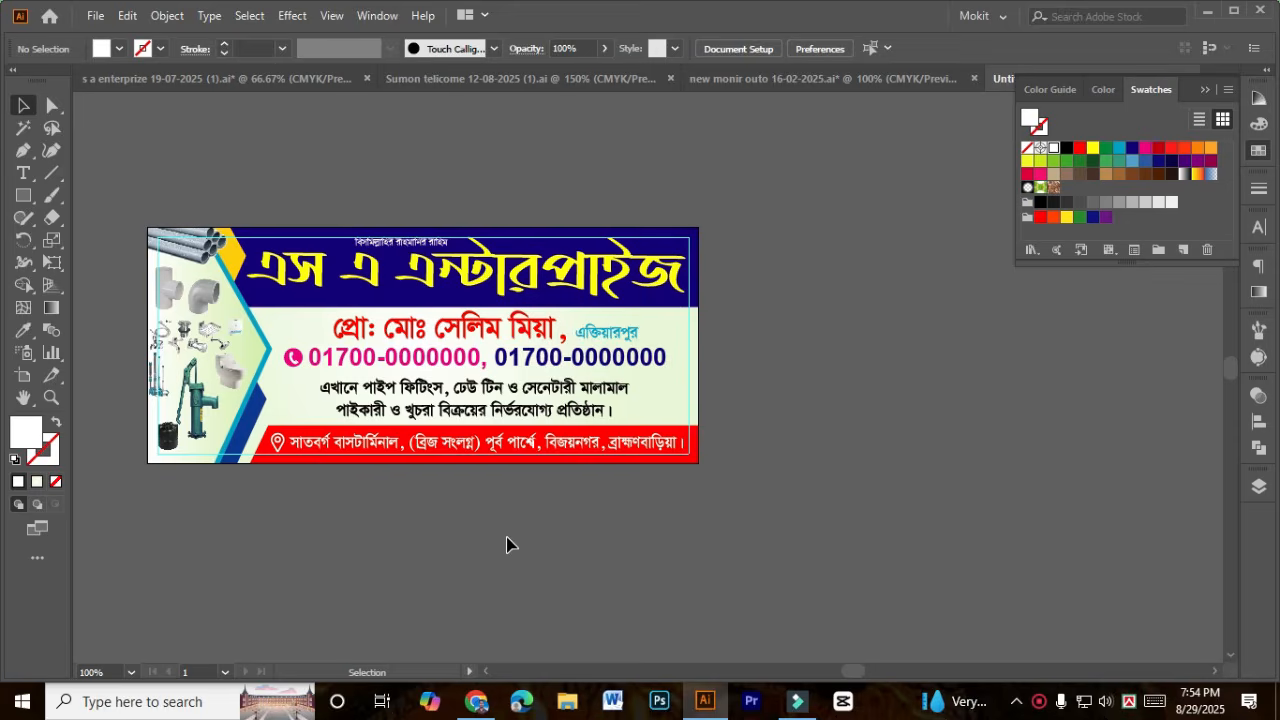
Step: Group the finished signboard artwork, make a copy beside the artboard, and cut that copy to the clipboard
scroll(814, 449, "up", 1)
scroll(760, 400, "down", 2)
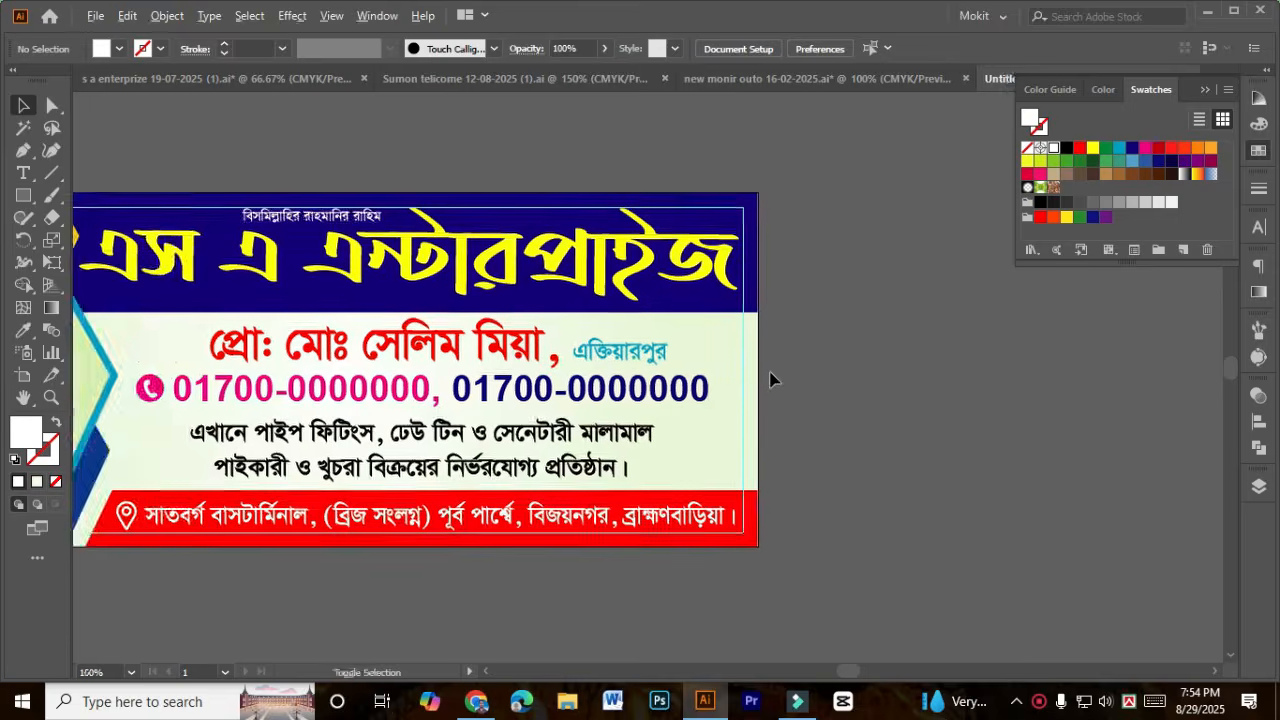
left_click_drag(380, 257, 443, 483)
key("ctrl+g")
left_click_drag(206, 385, 703, 516)
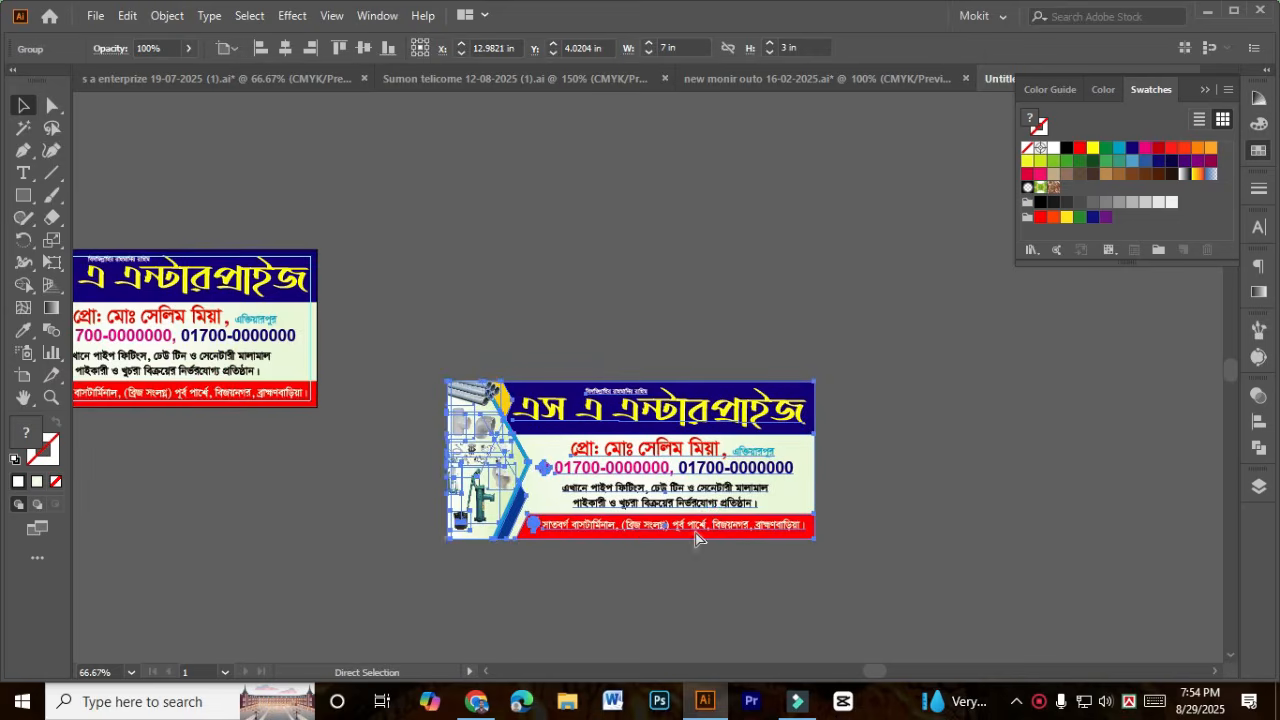
key("ctrl+x")
left_click_drag(382, 500, 759, 535)
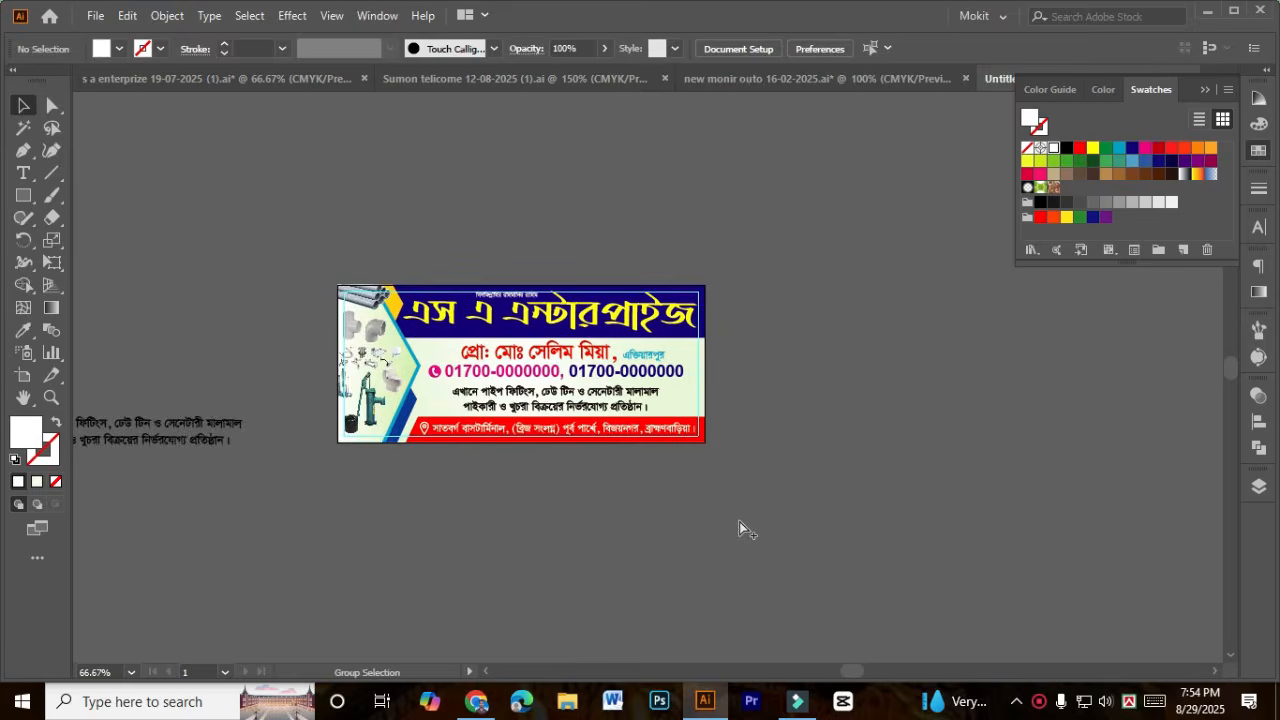
Step: Paste the signboard copy into a new document and fit the artboard to the artwork
key("ctrl+alt+n")
key("ctrl+v")
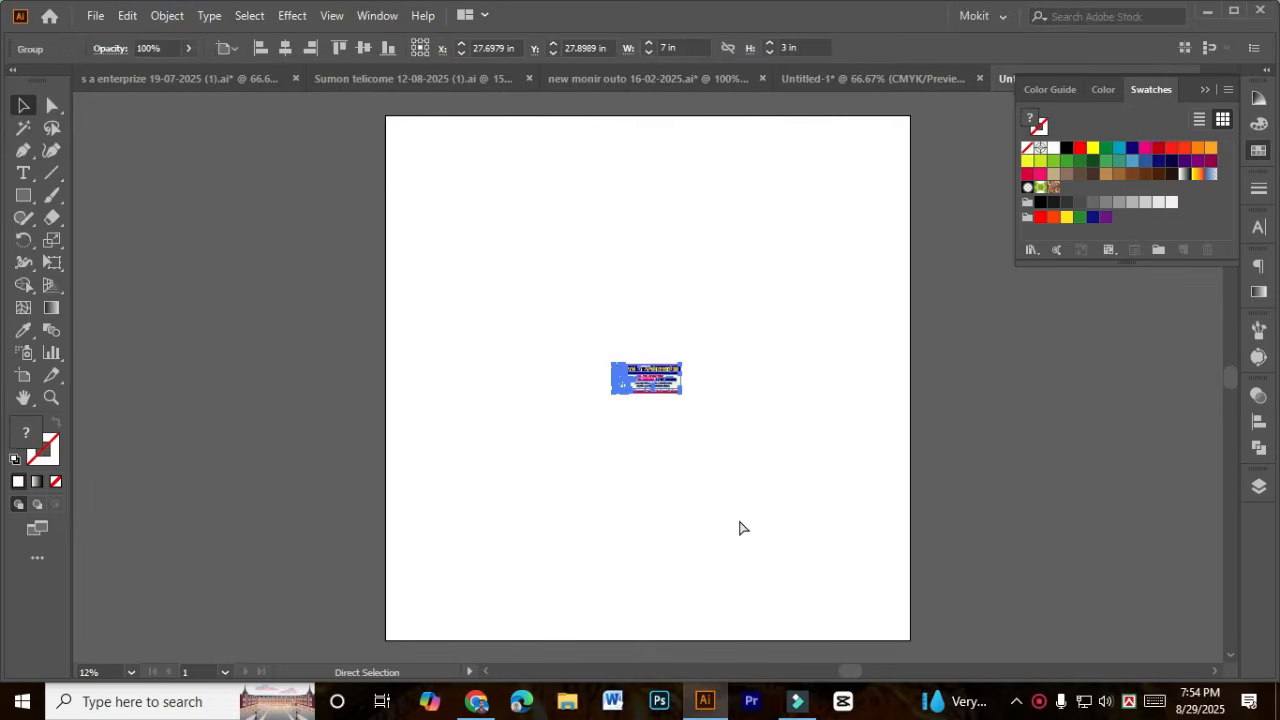
key("ctrl+shift+f")
scroll(680, 426, "up", 5)
left_click_drag(659, 343, 635, 558)
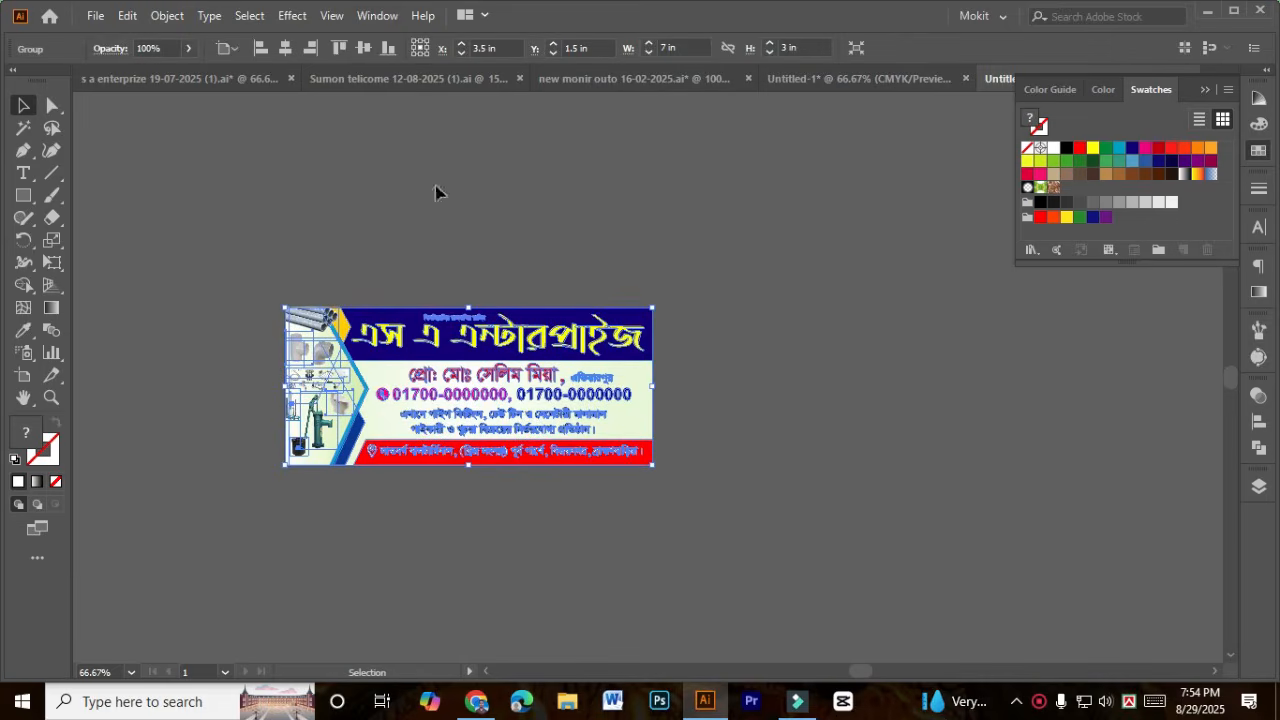
Step: Resize the pasted signboard to 84 in wide by 36 in high and refit the artboard to it
left_click(683, 50)
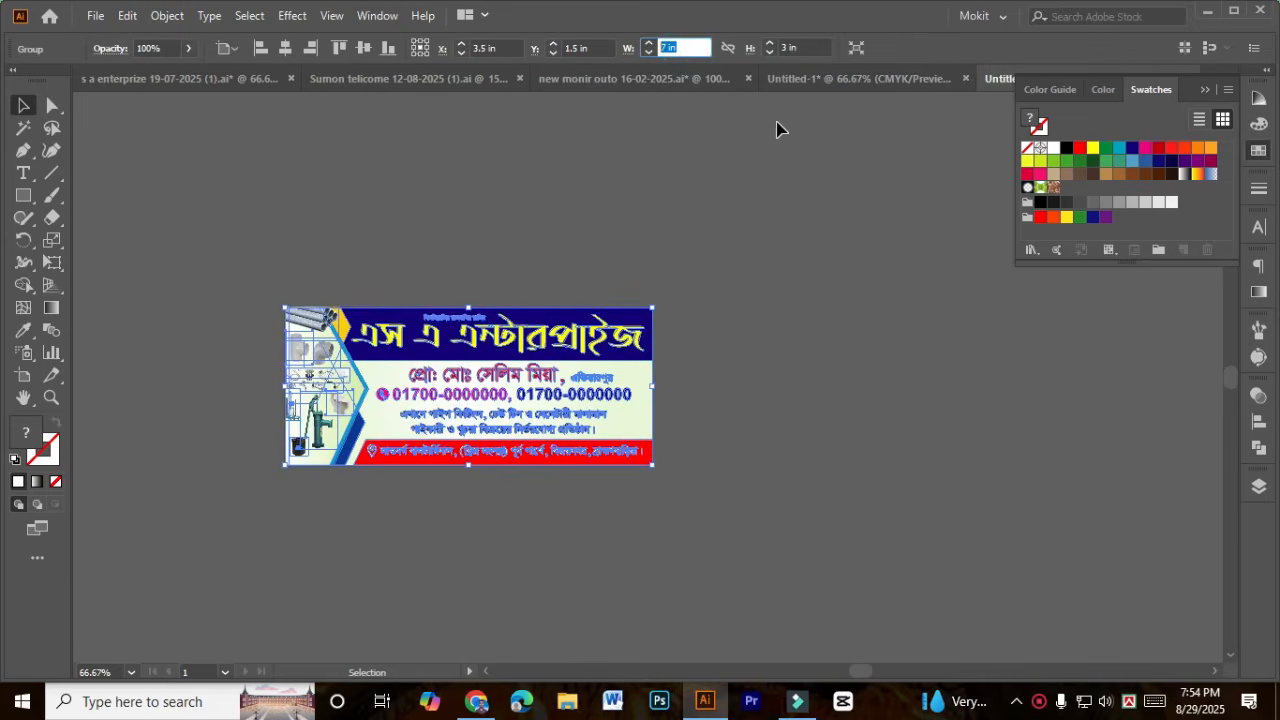
type("84")
key("Tab")
type("36")
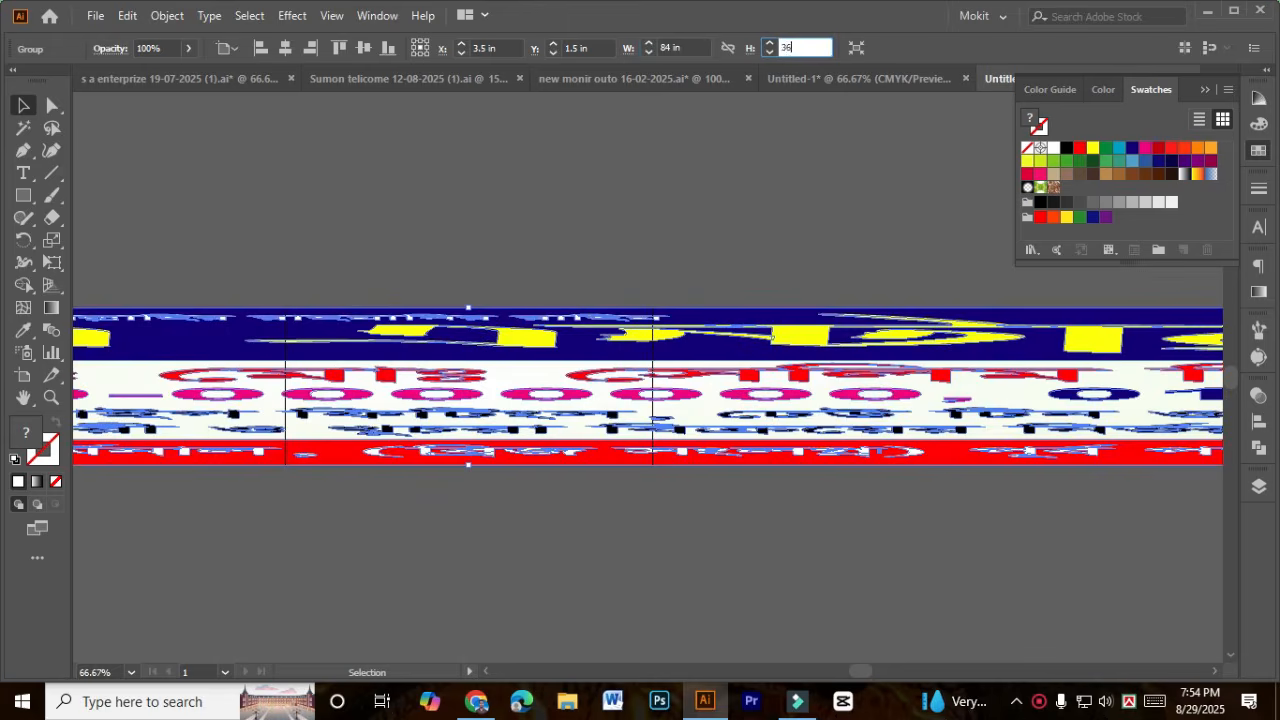
key("Return")
key("ctrl+minus")
key("ctrl+minus")
key("ctrl+minus")
key("ctrl+minus")
key("ctrl+minus")
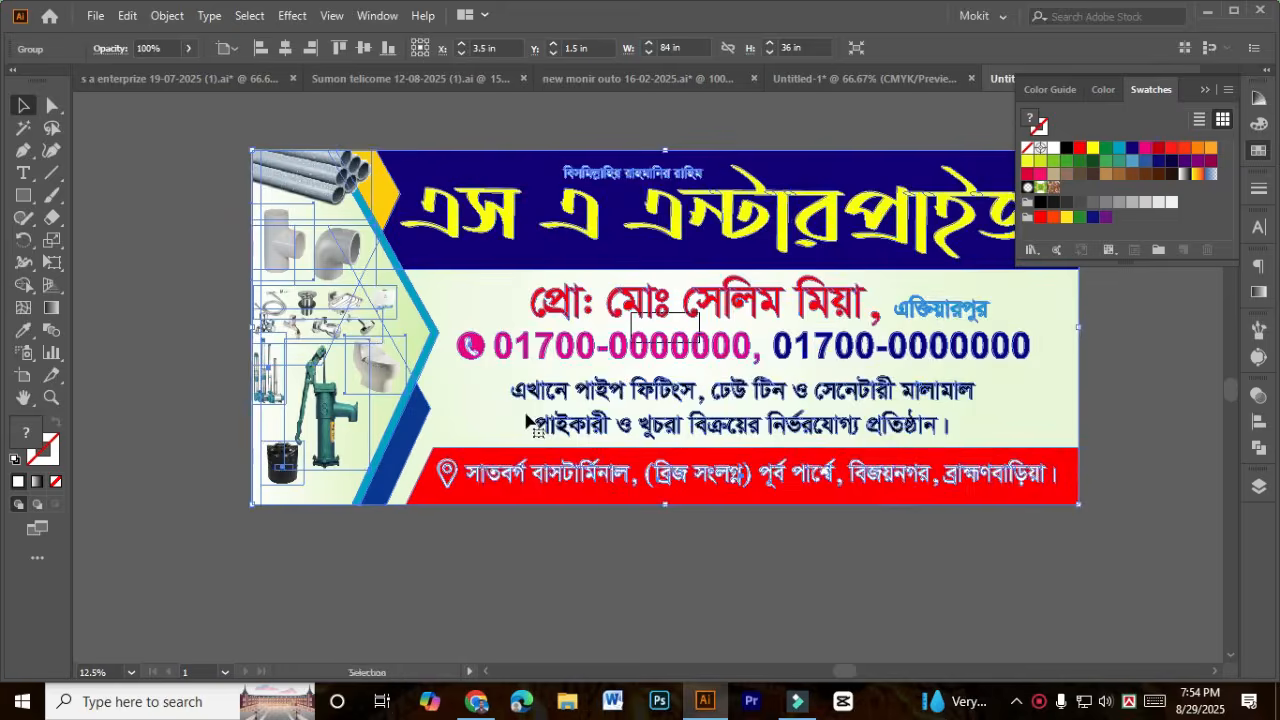
Step: Set up a JPEG export to Downloads using all artboards, with the file name "pvc 3 x 7___1psc"
left_click(94, 18)
mouse_move(210, 345)
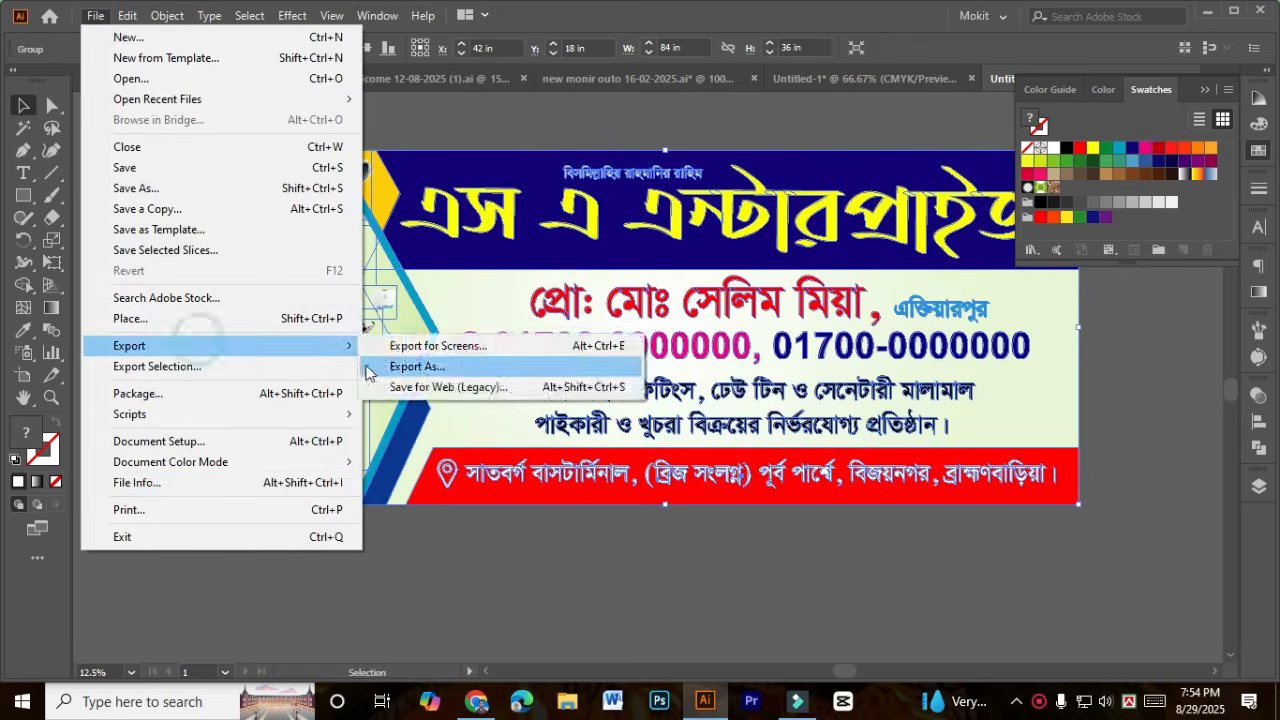
left_click(380, 370)
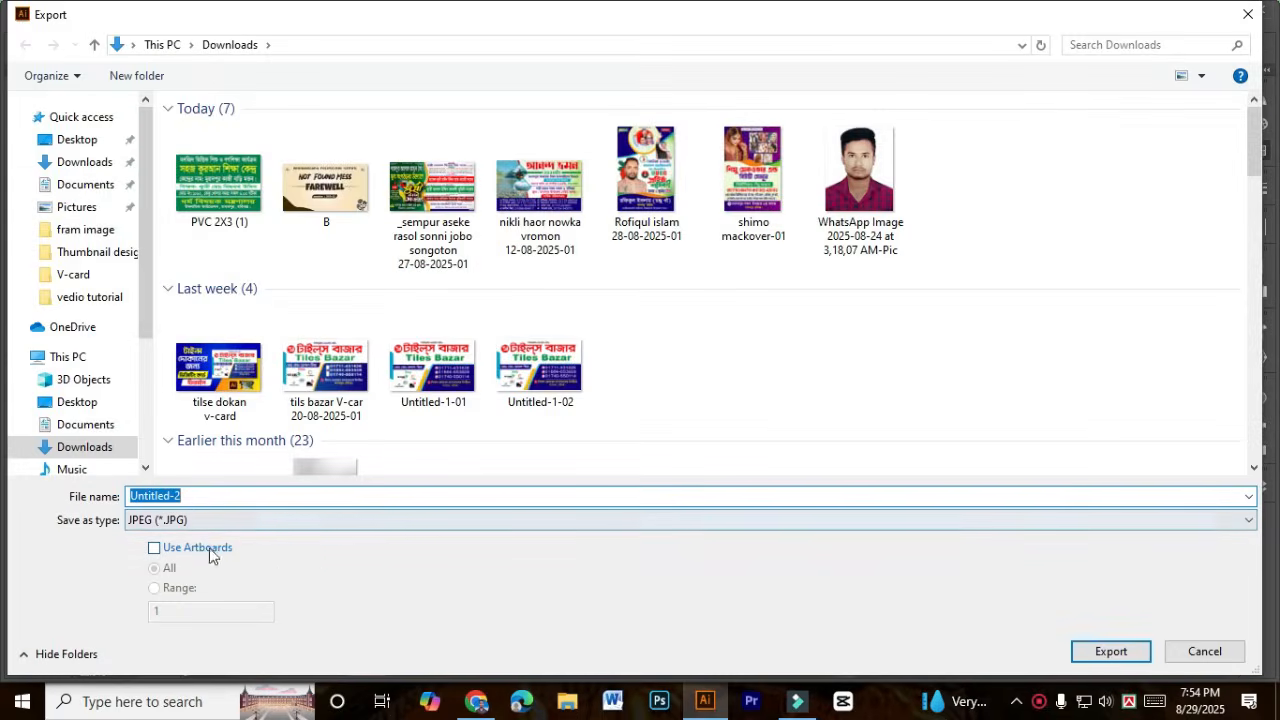
left_click(203, 551)
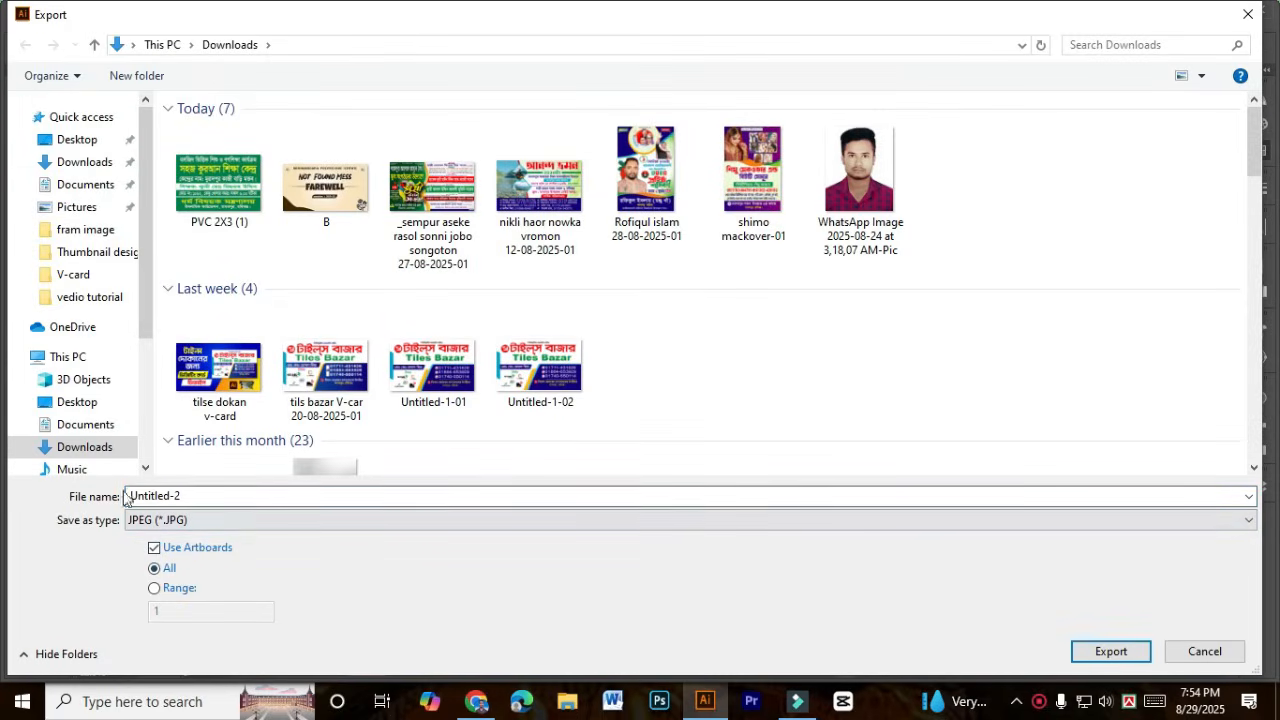
double_click(214, 496)
type("pvc")
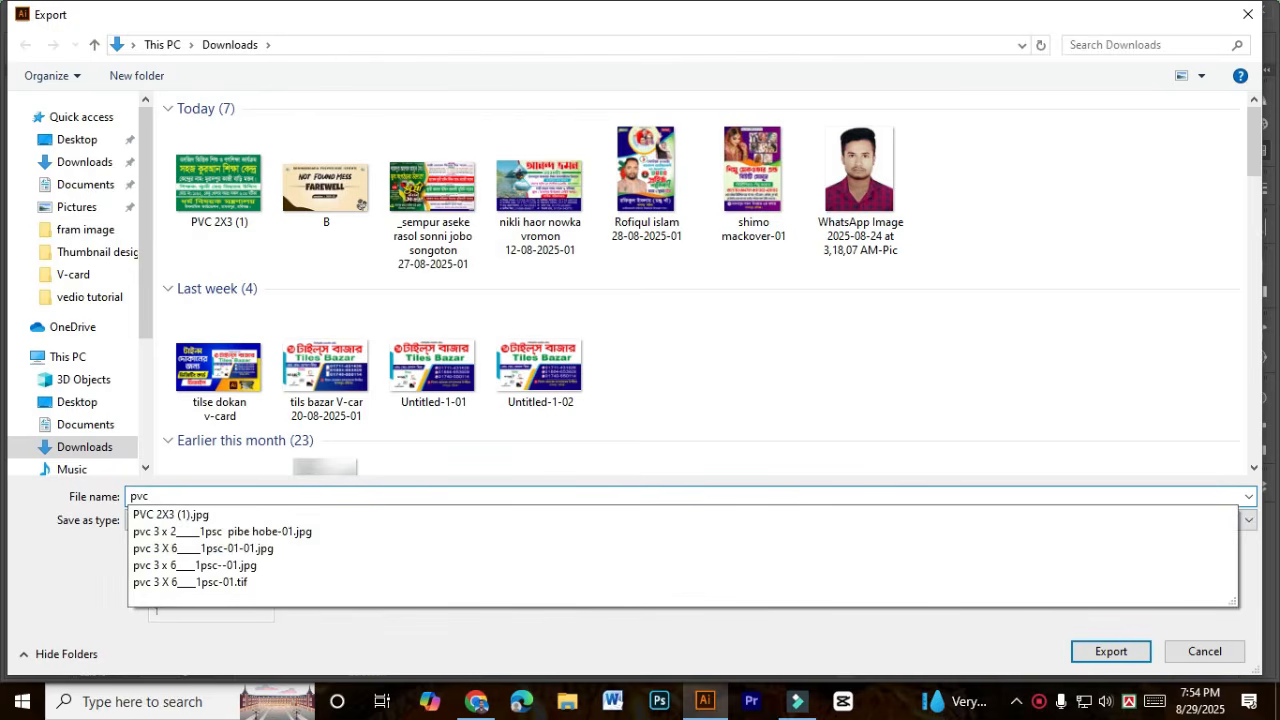
type(" 7")
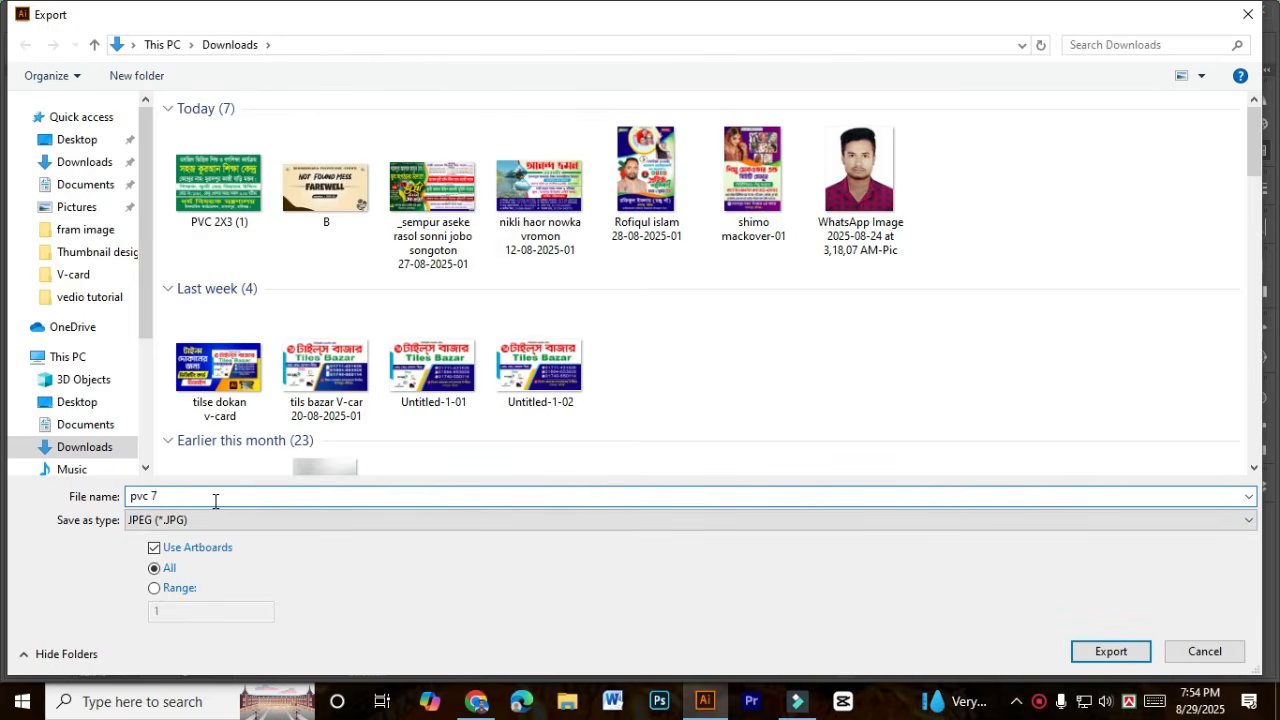
key("BackSpace")
type("3 x")
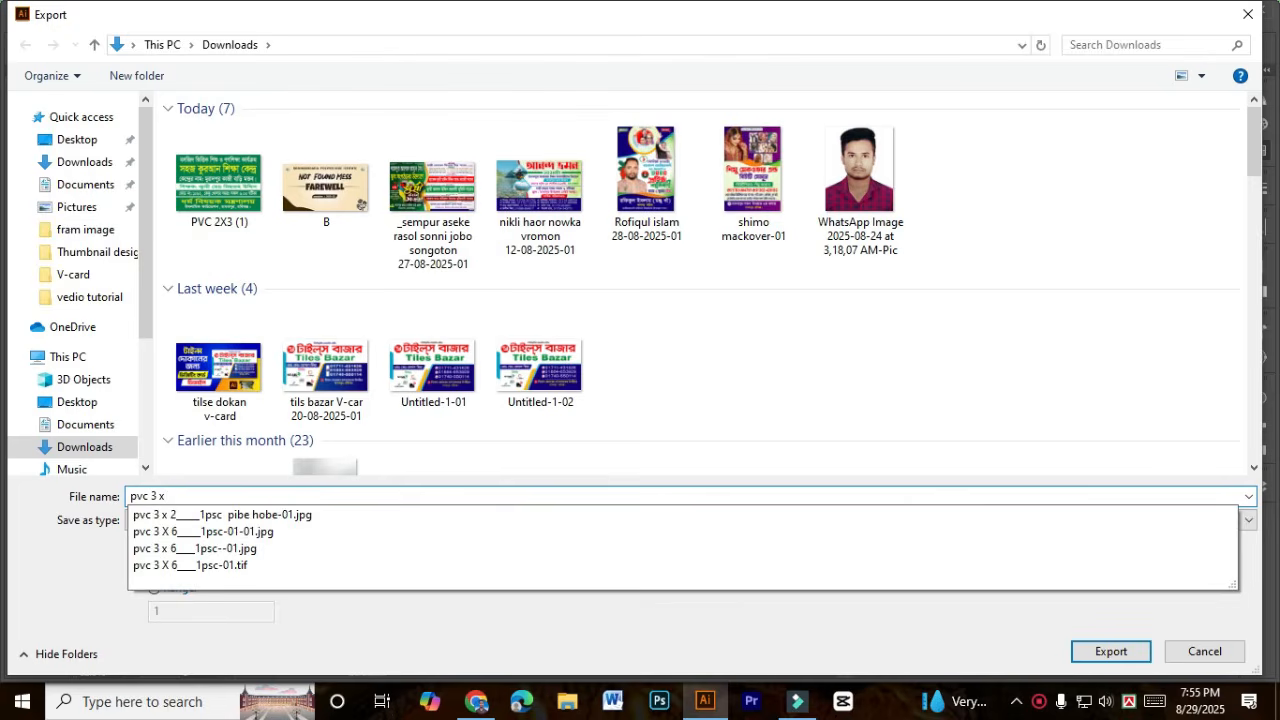
type(" 7___1psc")
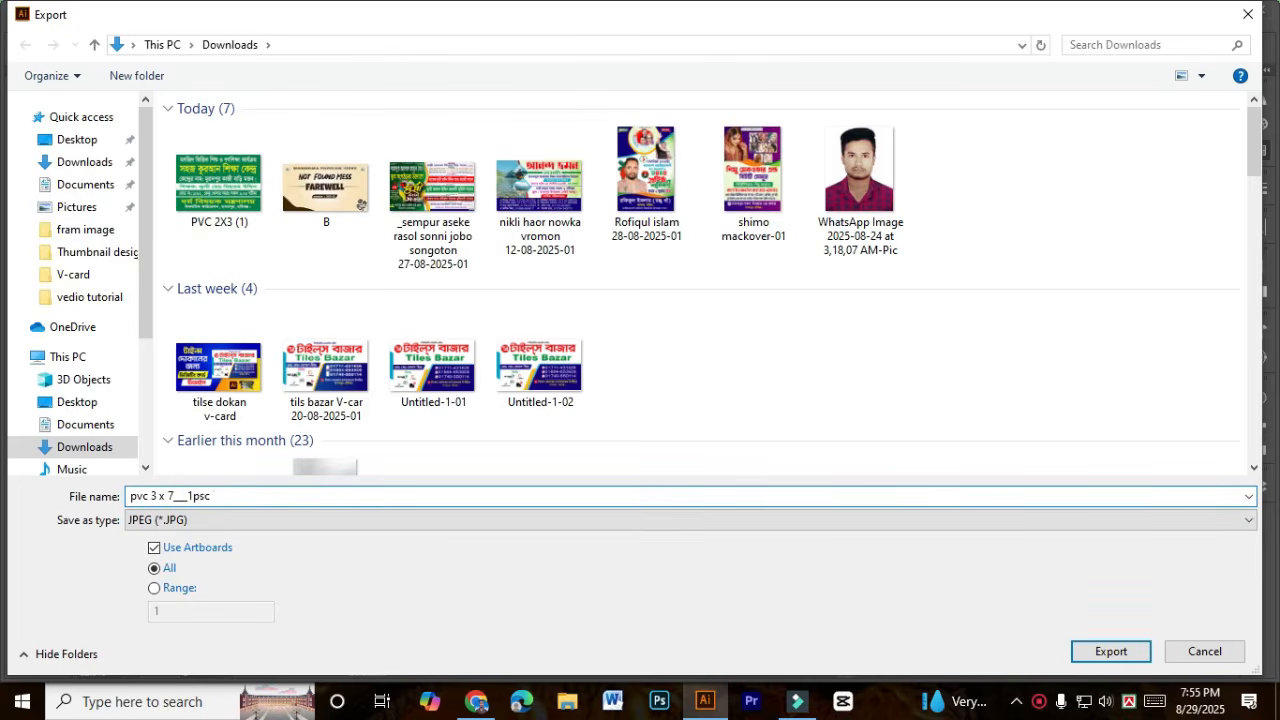
Step: Set the JPEG resolution to Screen (72 ppi) and complete the export
key("Return")
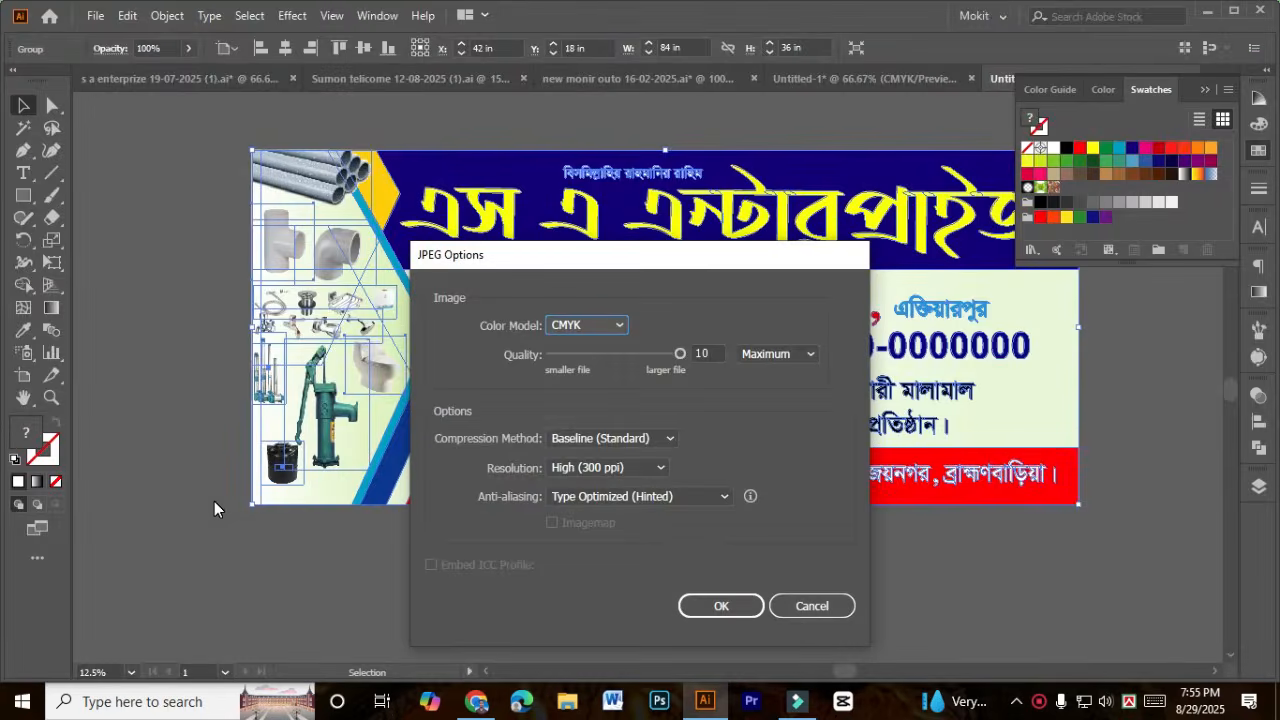
left_click(640, 469)
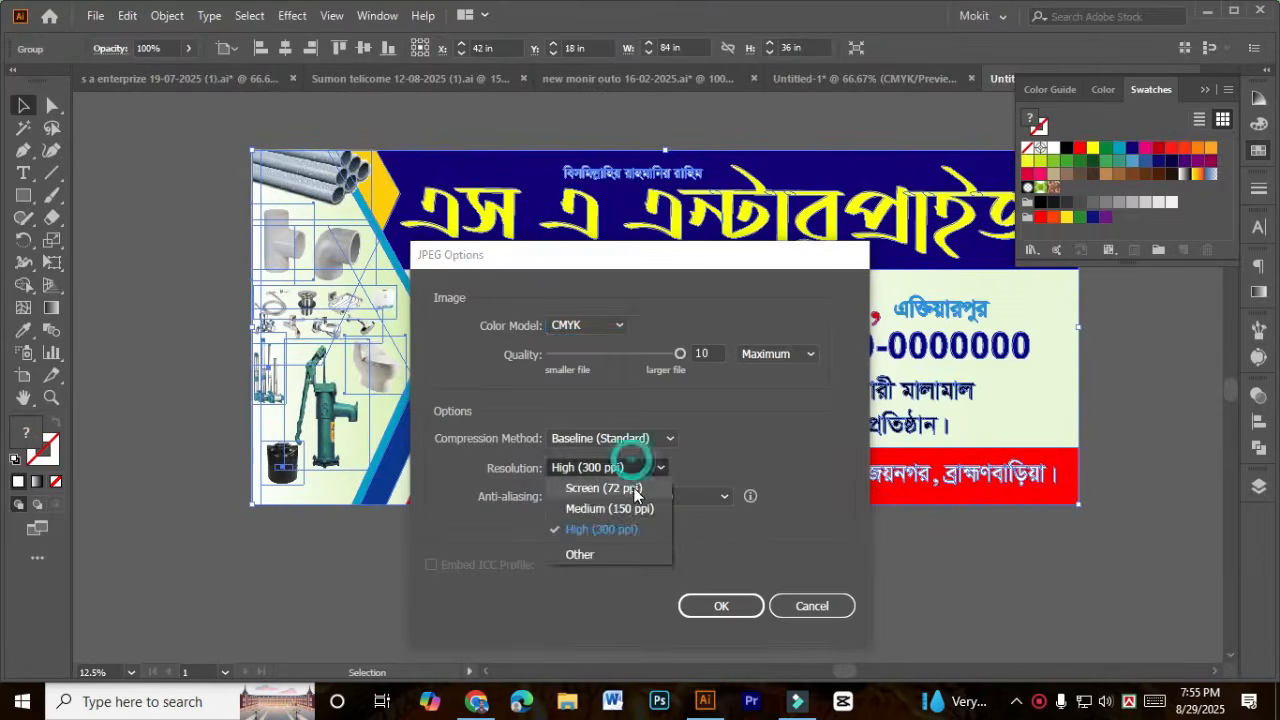
left_click(634, 489)
key("Return")
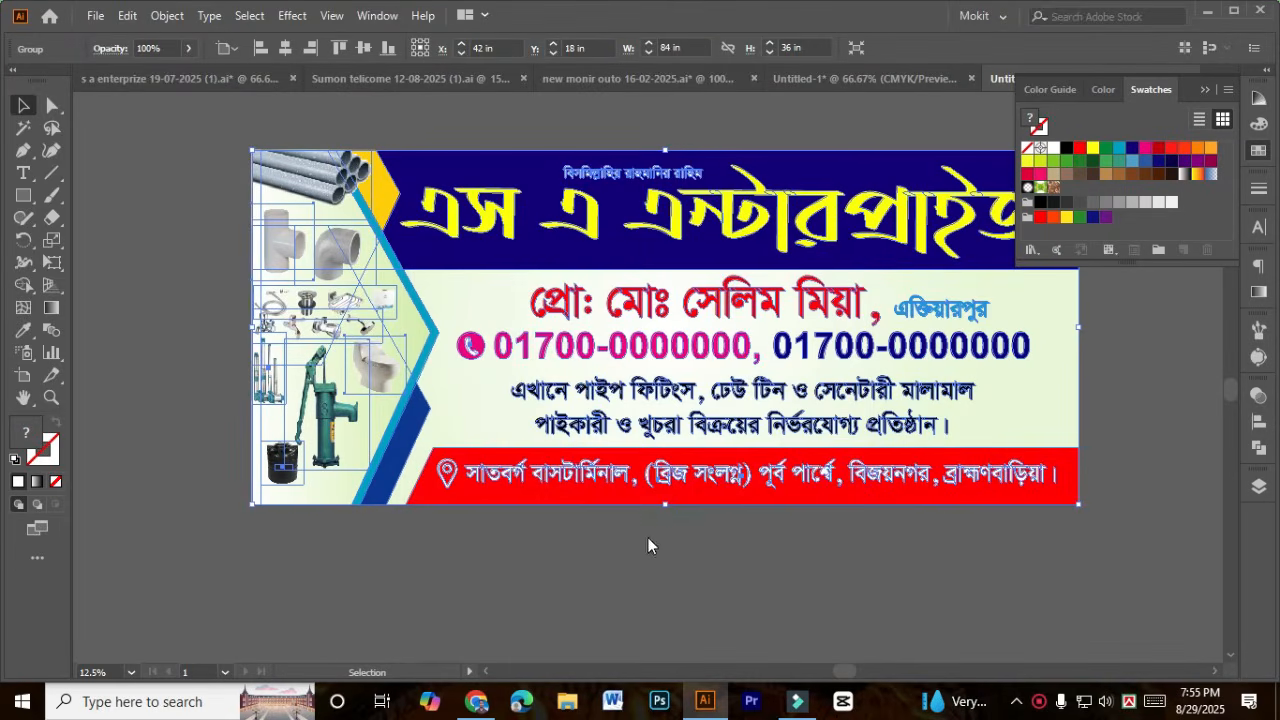
Step: Return to the original 7 × 3 in signboard document and leave its artwork deselected
left_click(823, 80)
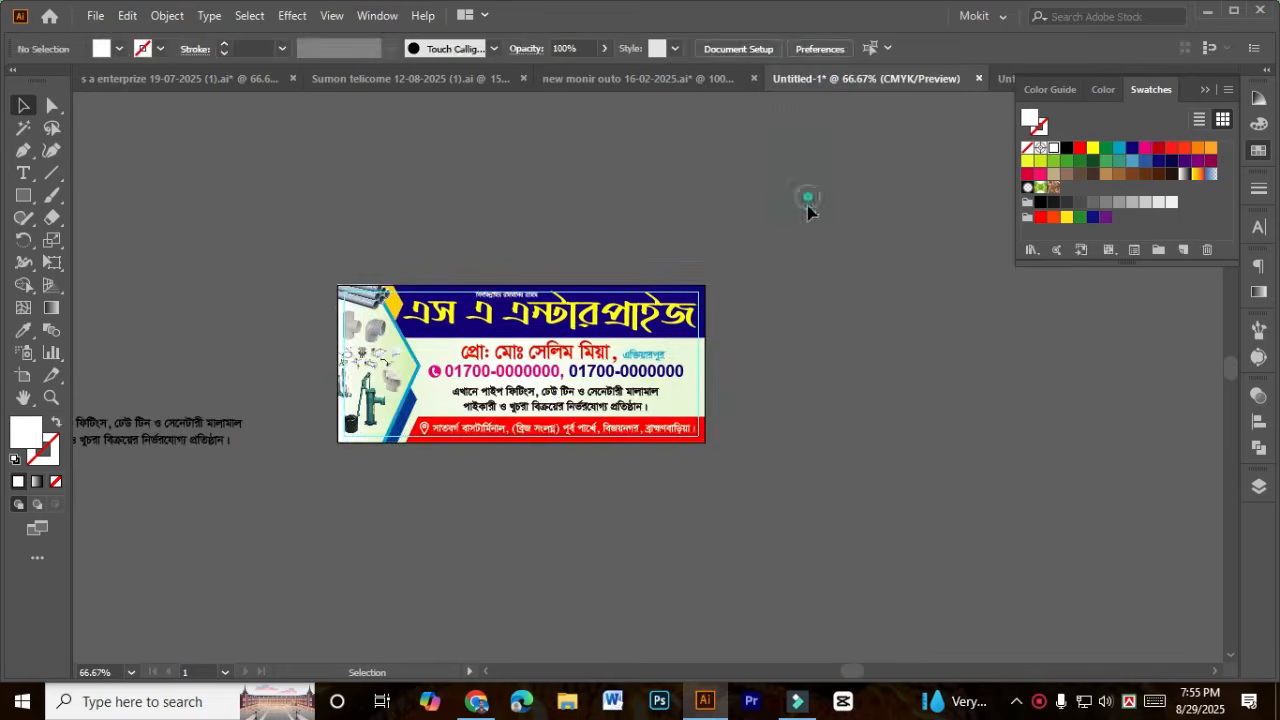
left_click_drag(280, 252, 740, 505)
scroll(767, 492, "up", 1)
left_click(560, 525)
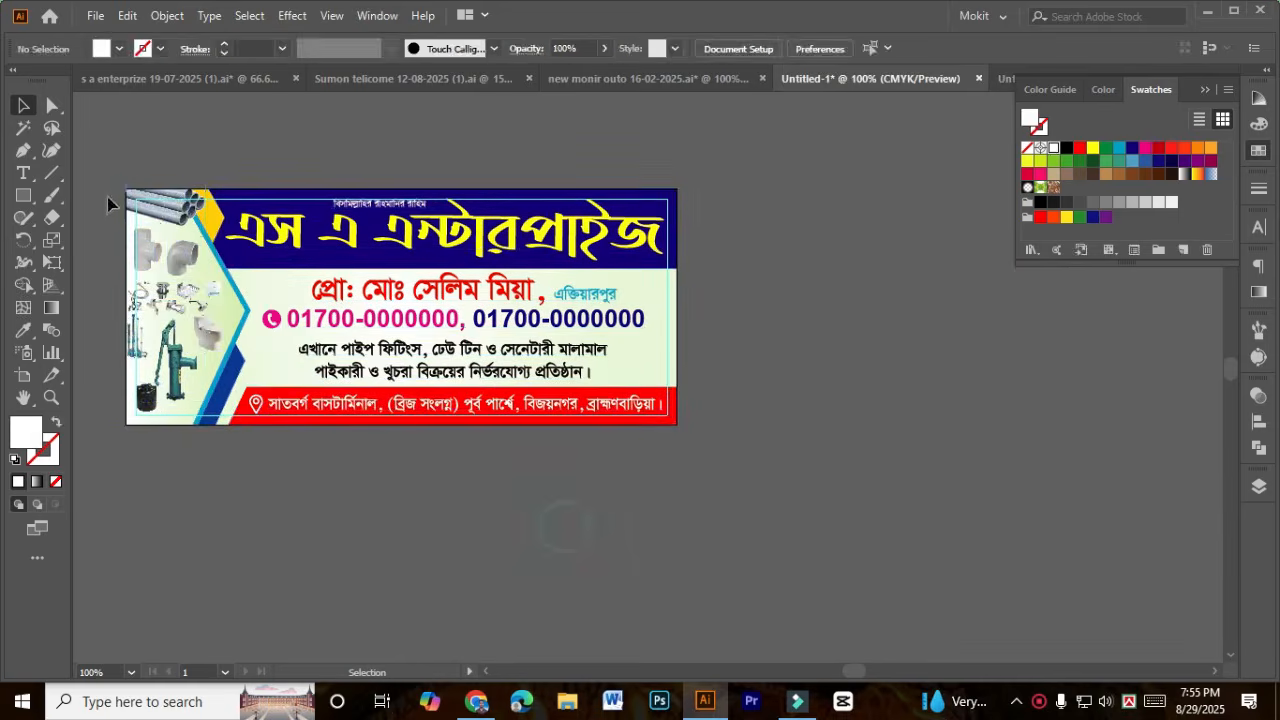
left_click_drag(104, 180, 775, 574)
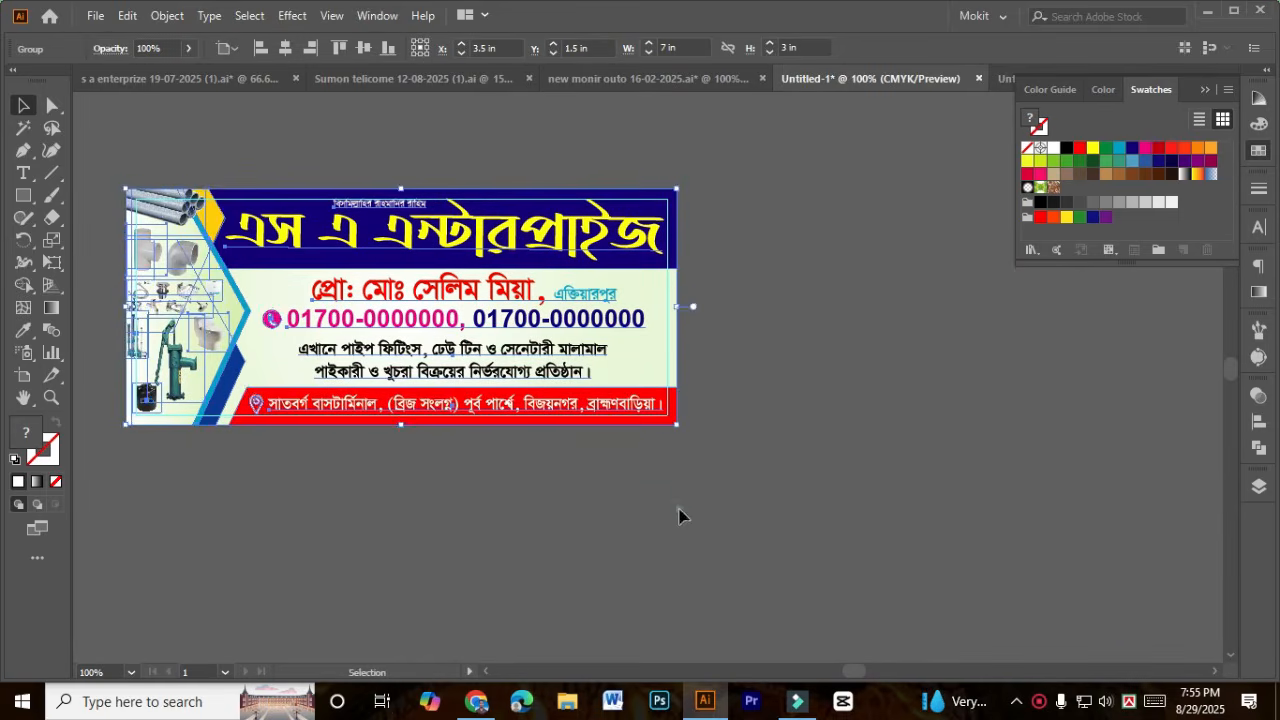
key("ctrl+shift+a")
Step: Start saving the signboard as an Adobe Illustrator file in the PVC folder under My design file on Local Disk (E:)
key("ctrl+s")
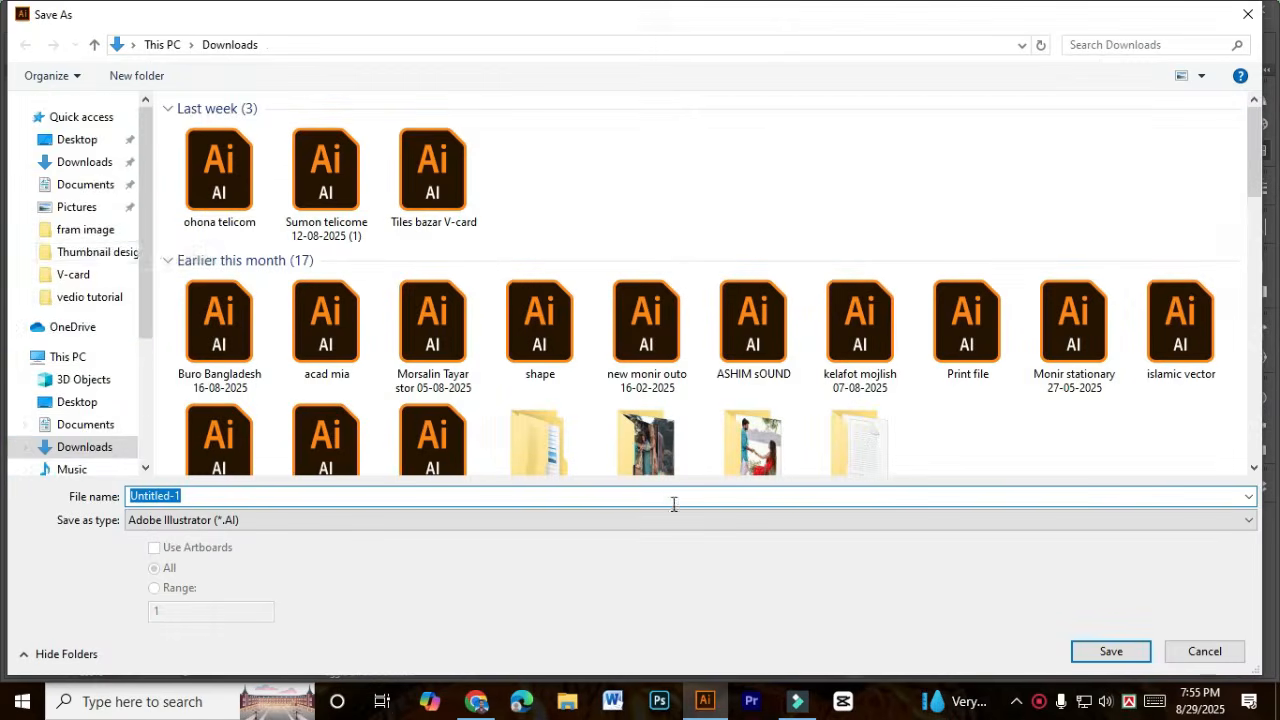
scroll(70, 300, "down", 2)
scroll(85, 393, "down", 1)
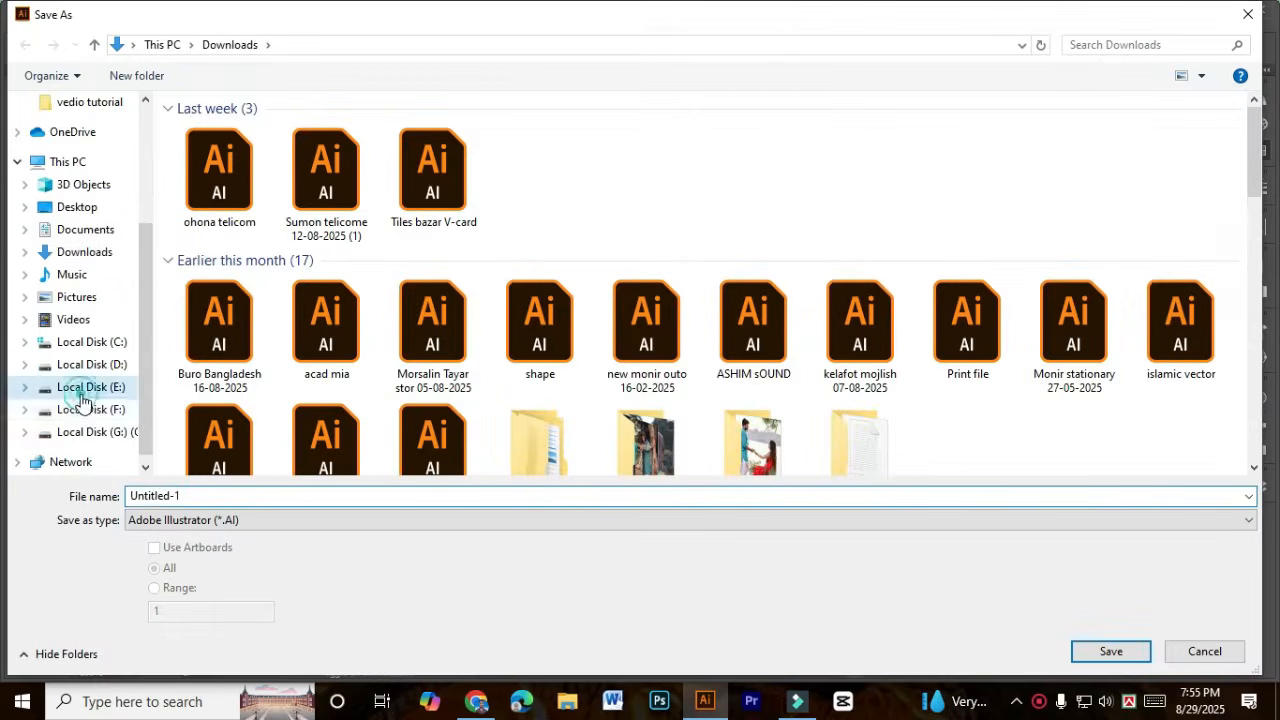
left_click(95, 387)
scroll(257, 366, "down", 1)
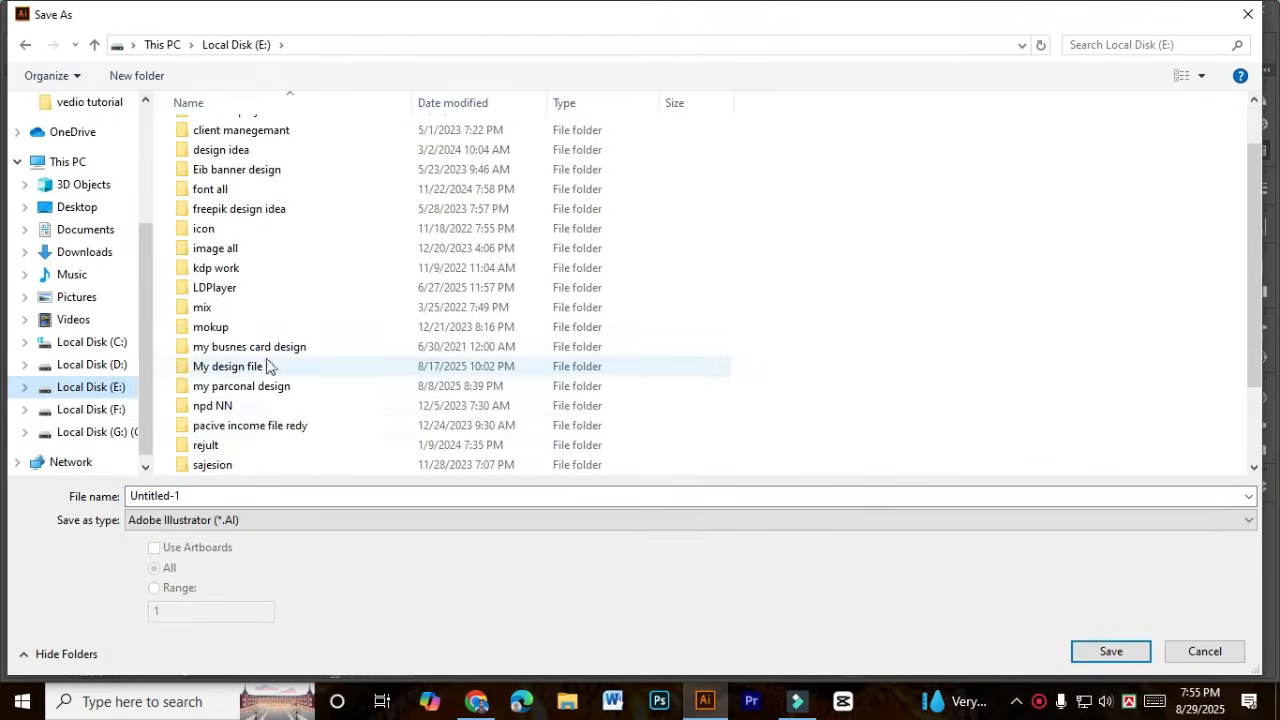
double_click(257, 368)
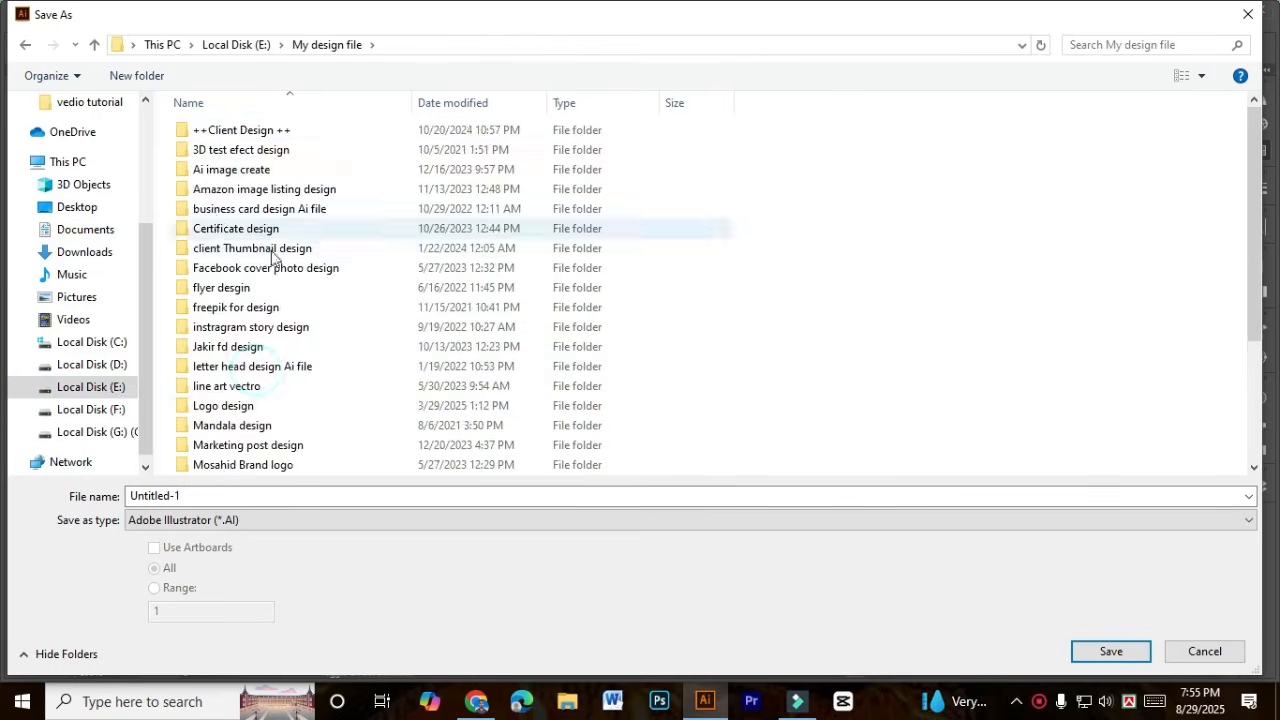
scroll(266, 395, "down", 3)
double_click(266, 327)
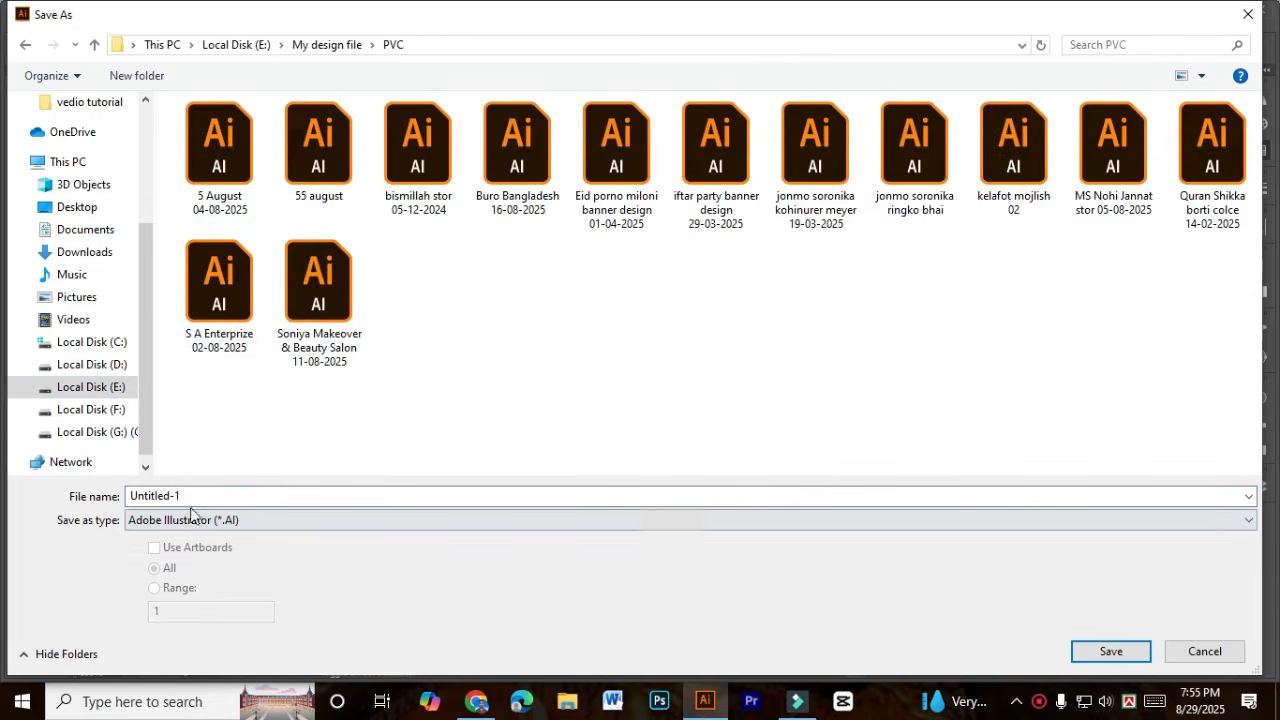
Step: Name the file "SA enterprise 29-08-2025" and save it with the default Illustrator 2020 options
double_click(191, 497)
type("SA enterprise 29")
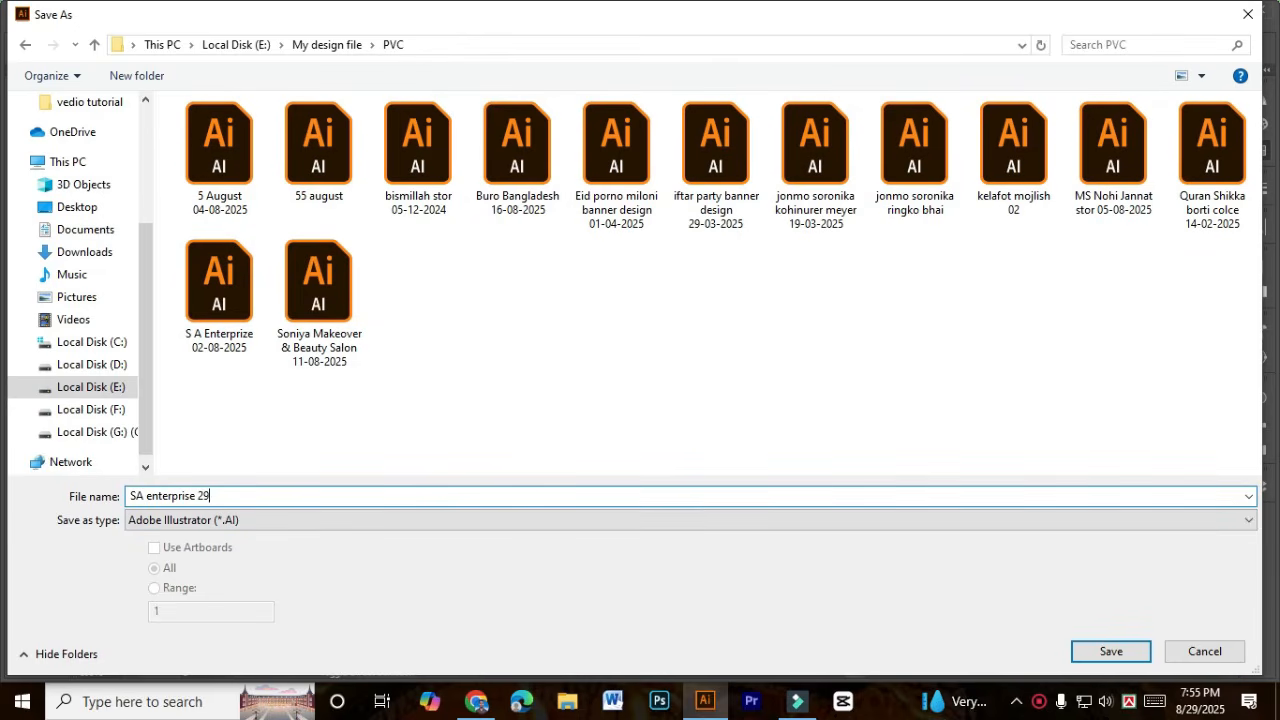
type("2025")
key("Return")
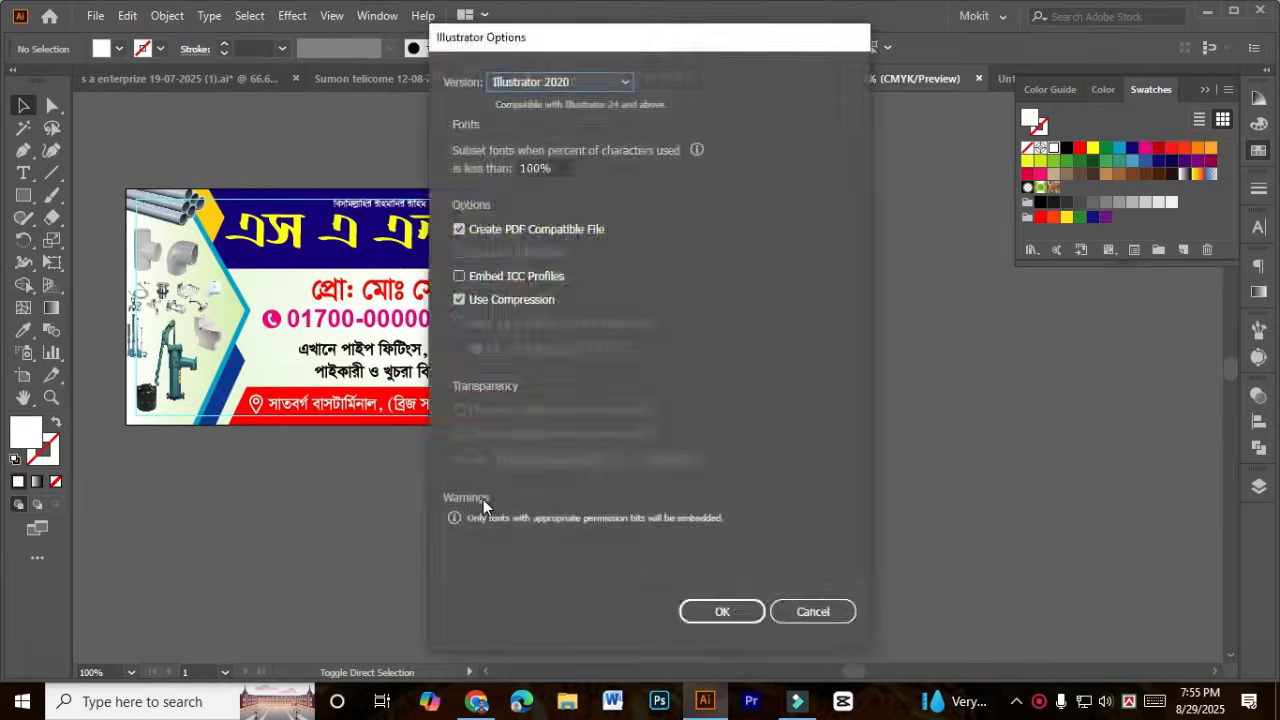
key("Return")
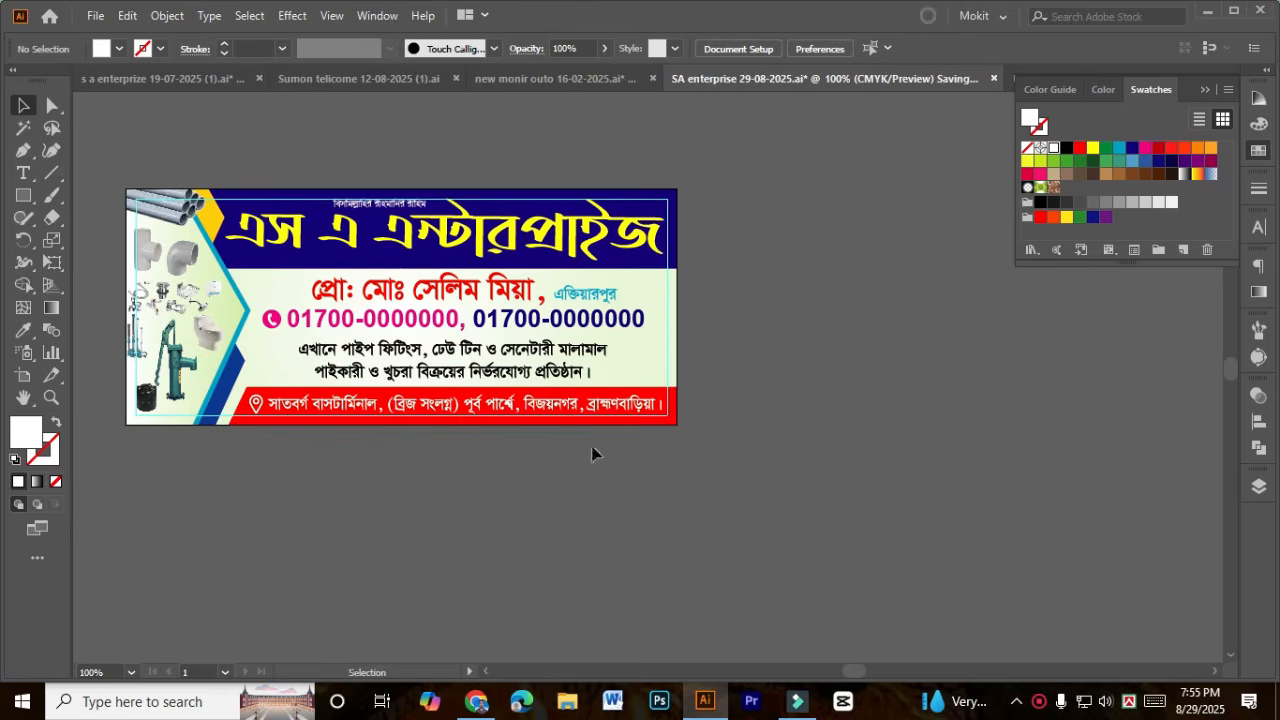
key("space")
left_click_drag(560, 494, 589, 509)
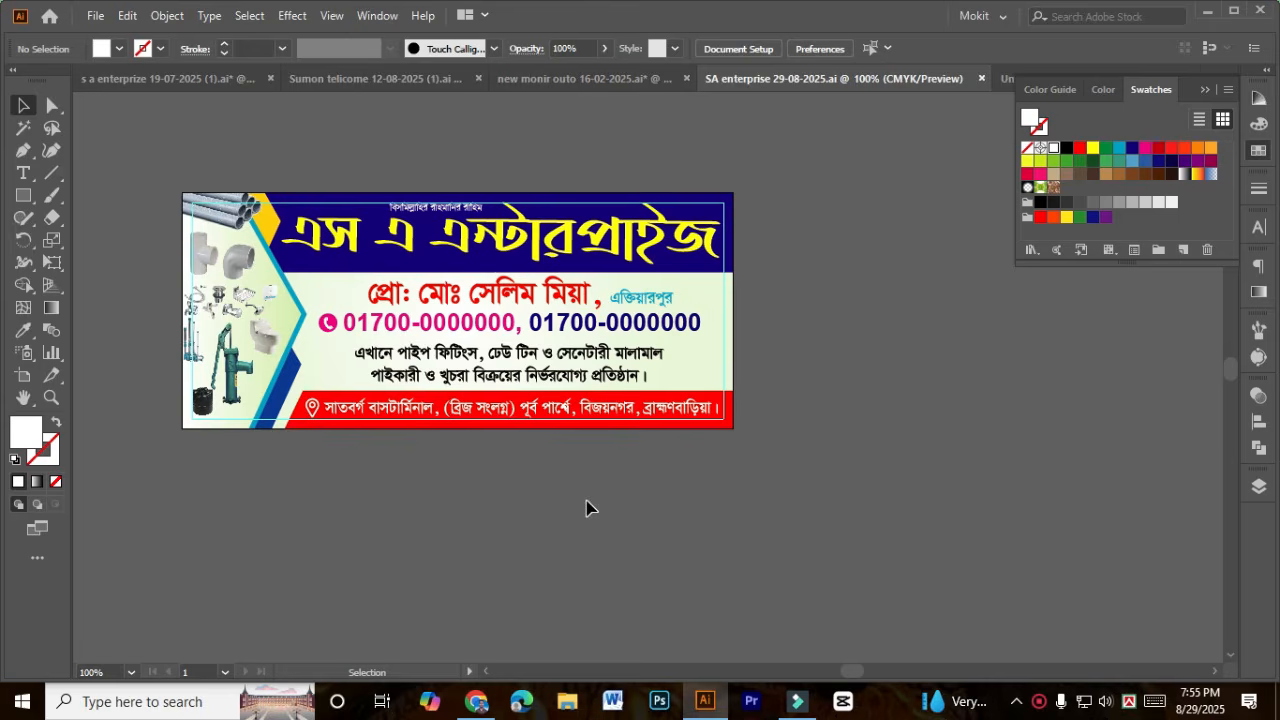
right_click(1043, 700)
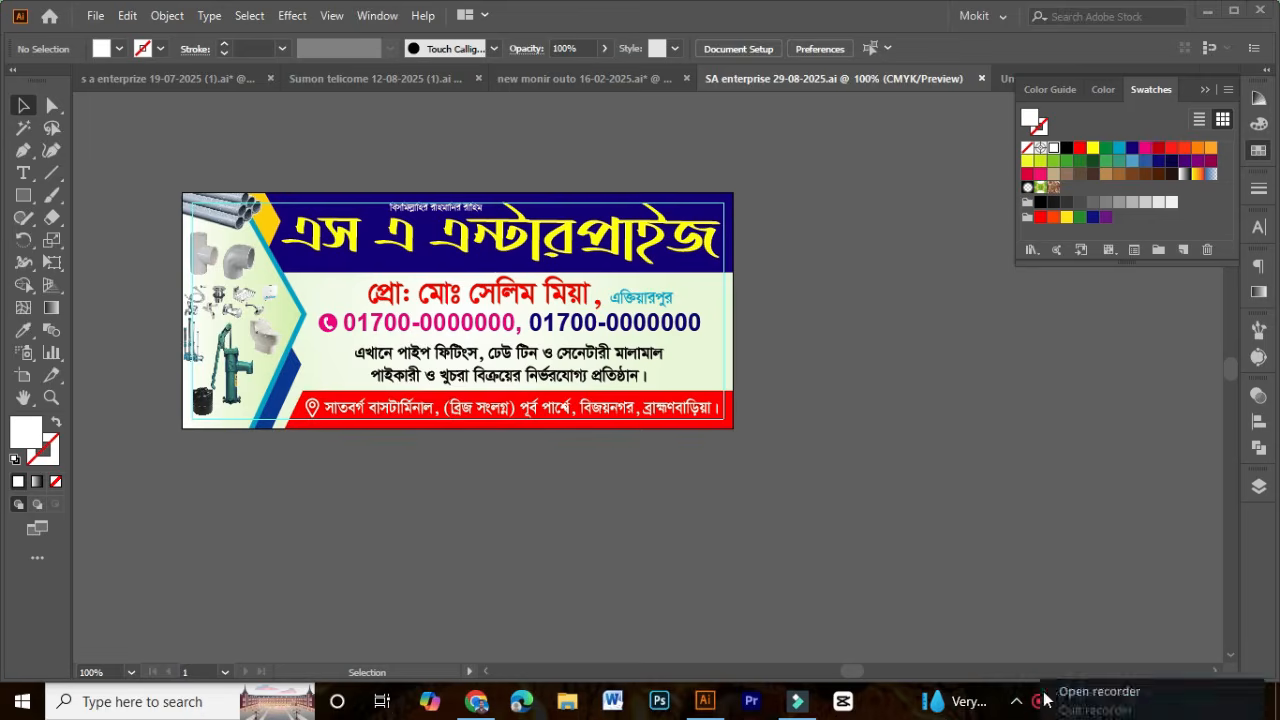